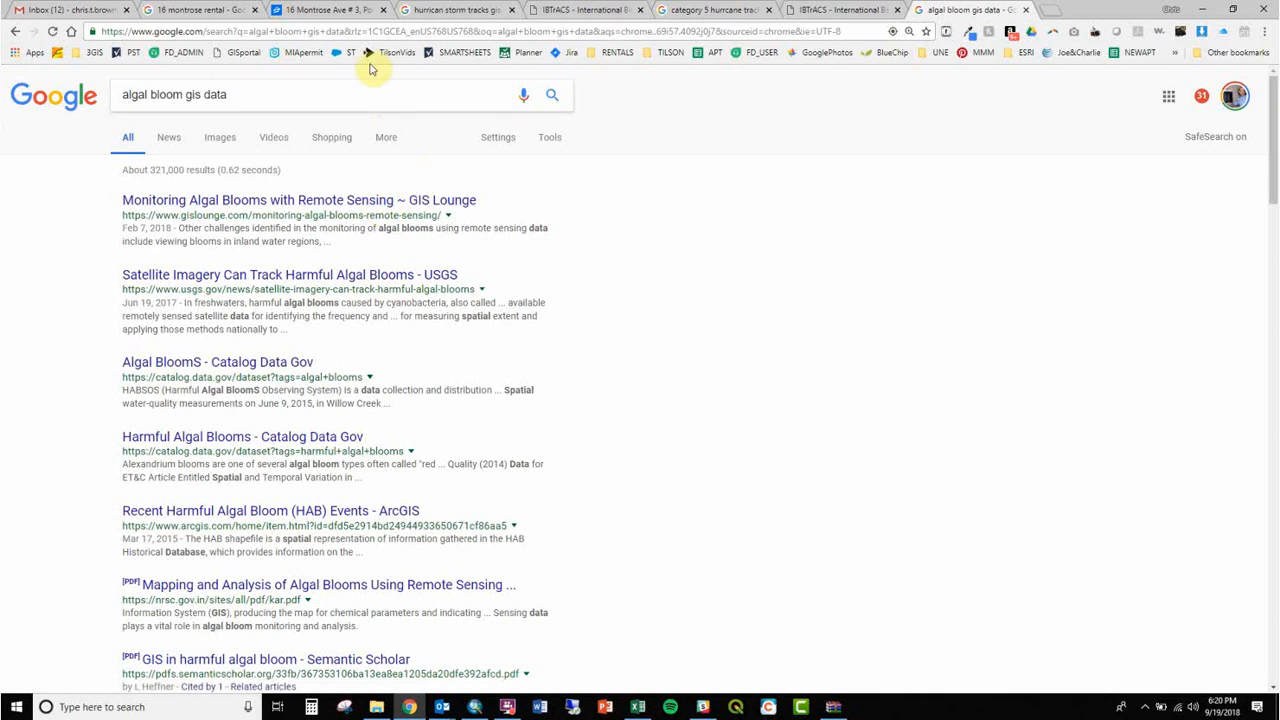
- Search the web for "me gis" and open the Maine Office of GIS Data Catalog result
left_click_drag(343, 97, 90, 77)
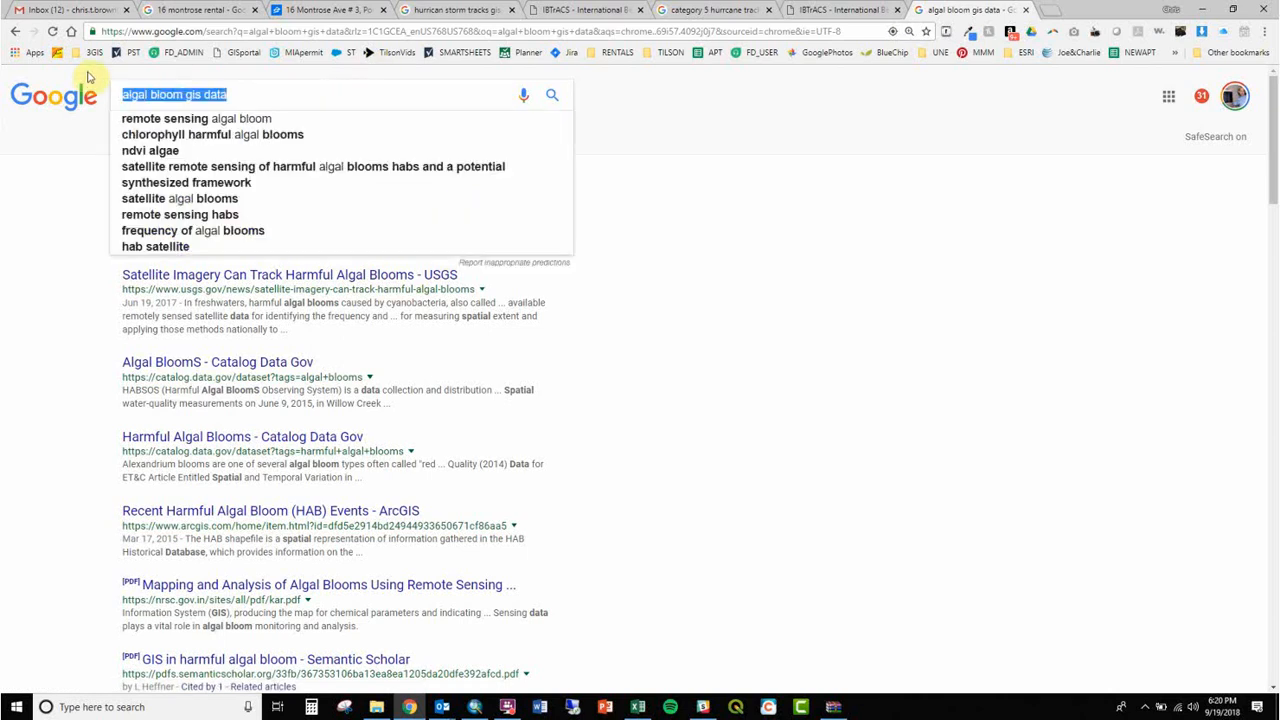
key("BackSpace")
left_click(177, 32)
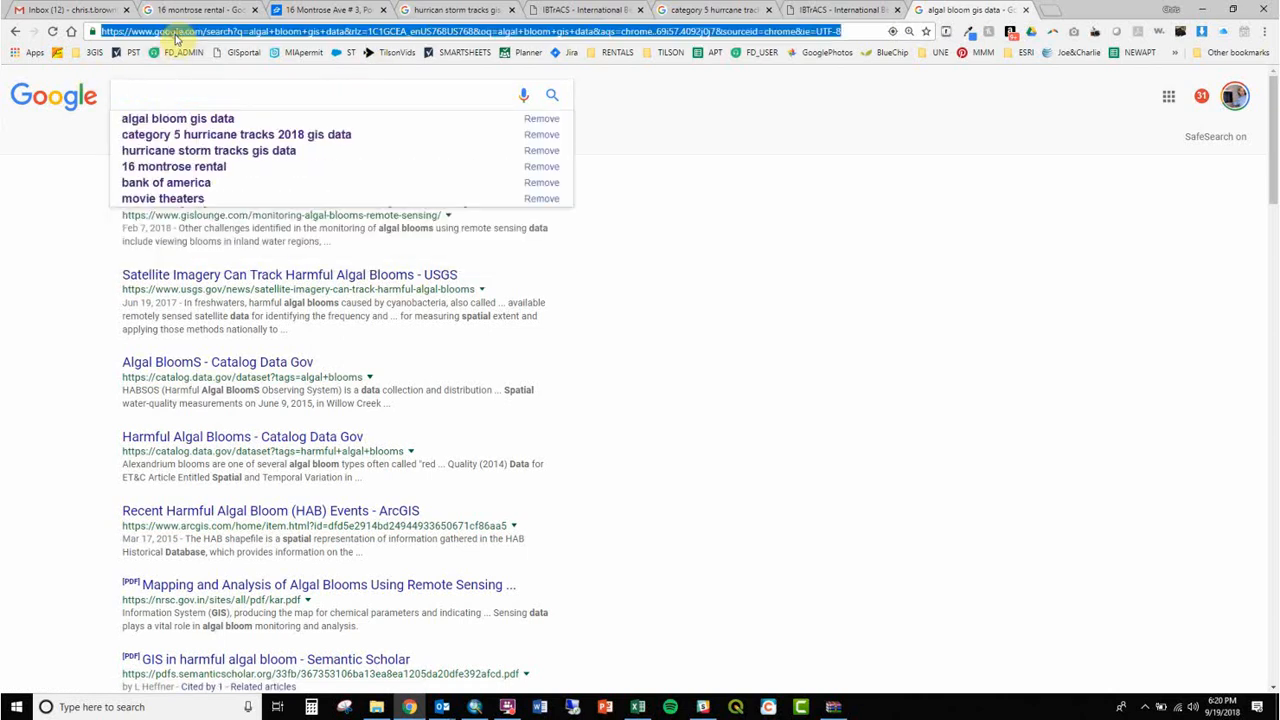
type("me gis")
key("Return")
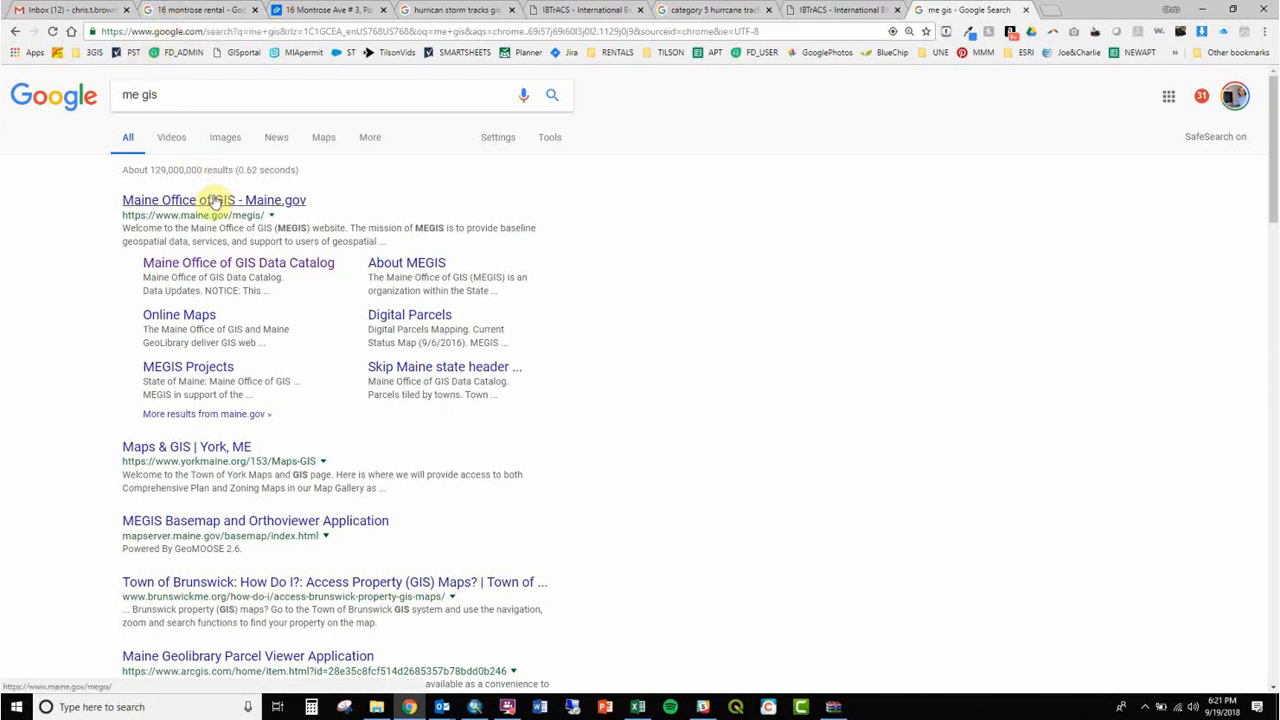
left_click(236, 262)
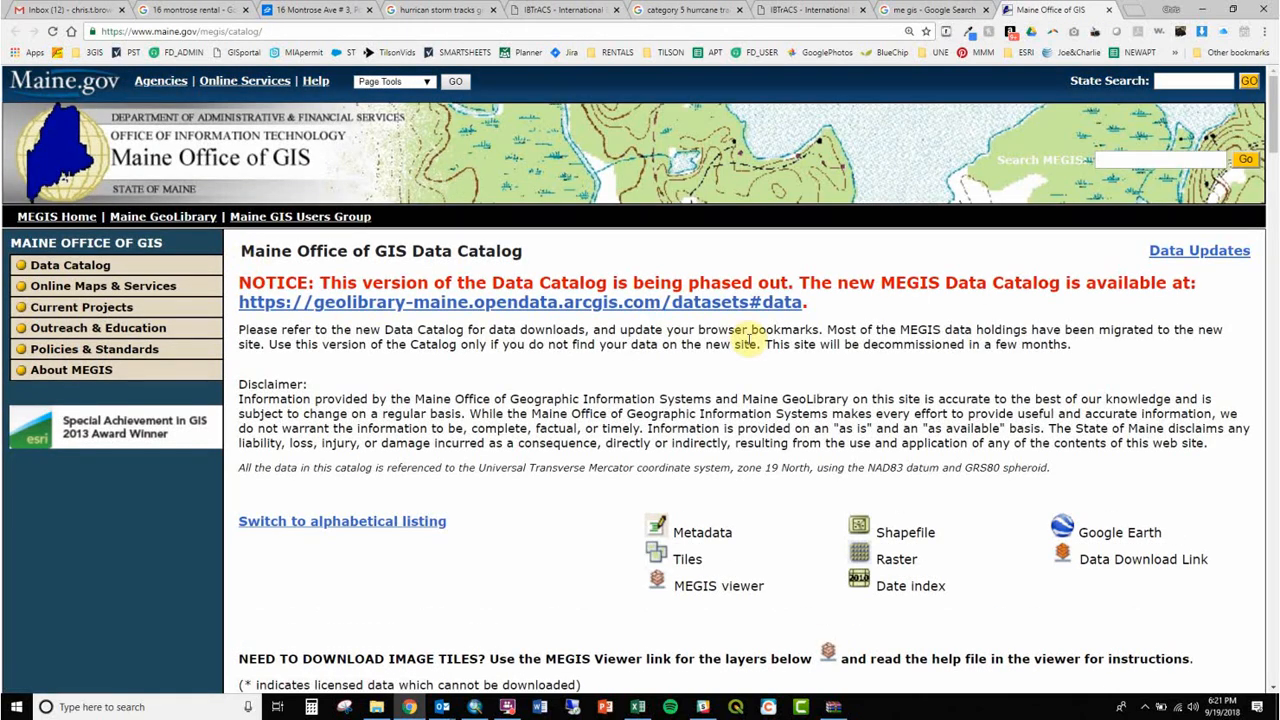
- Search the data catalog page for "sampli" and clear the search text
key("ctrl+minus")
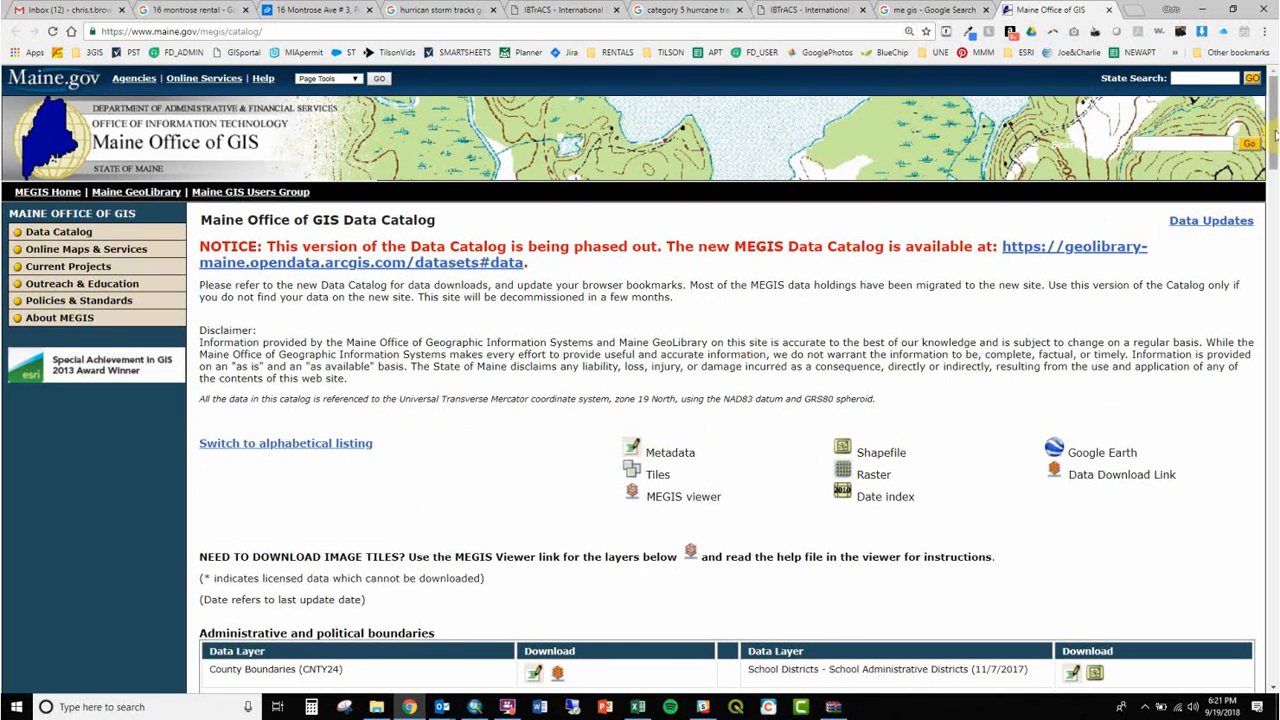
scroll(1260, 150, "down", 5)
key("ctrl+f")
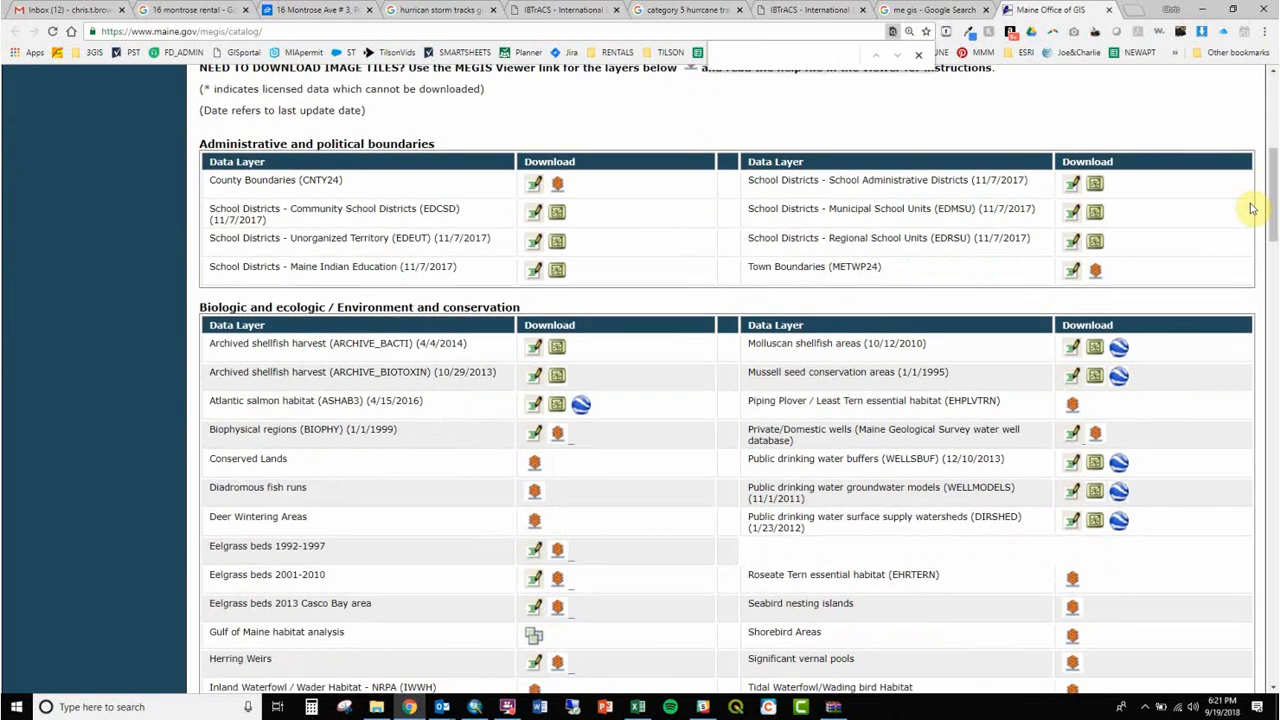
type("sampli")
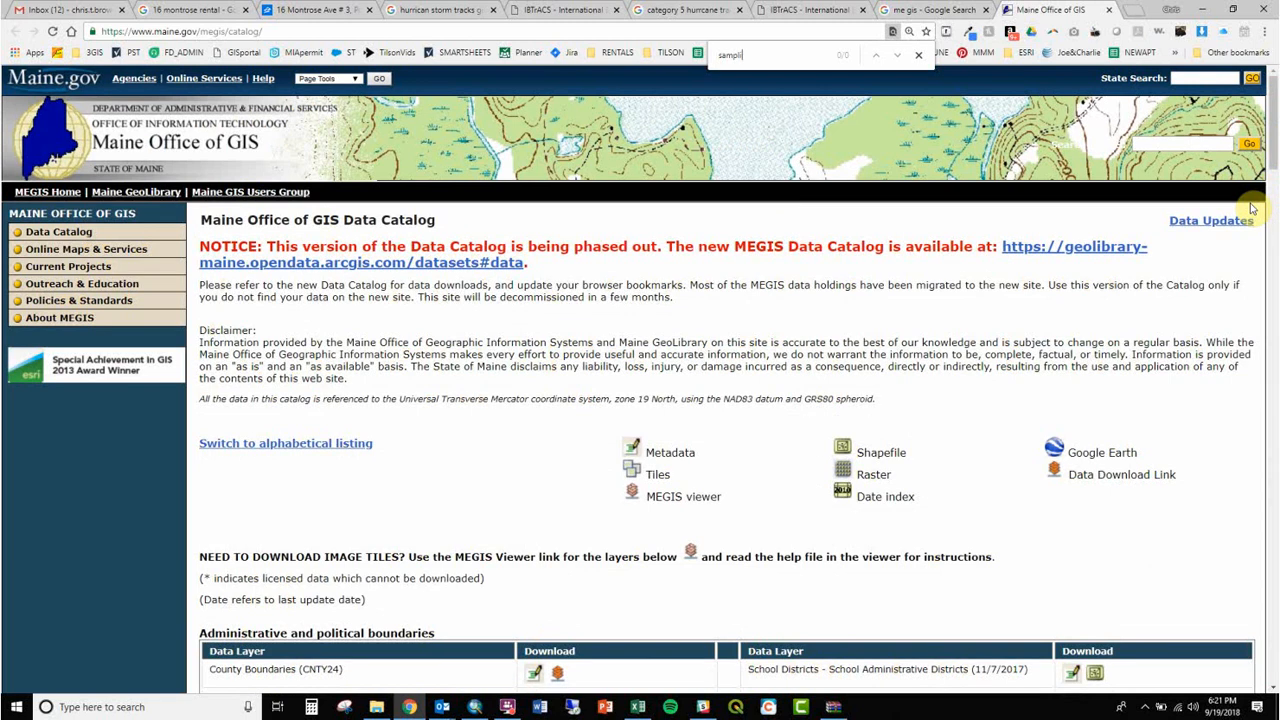
key("BackSpace")
key("BackSpace")
key("BackSpace")
- Open the Significant vernal pools dataset from the environment and conservation layers and download it as a shapefile
left_click_drag(1274, 133, 1262, 234)
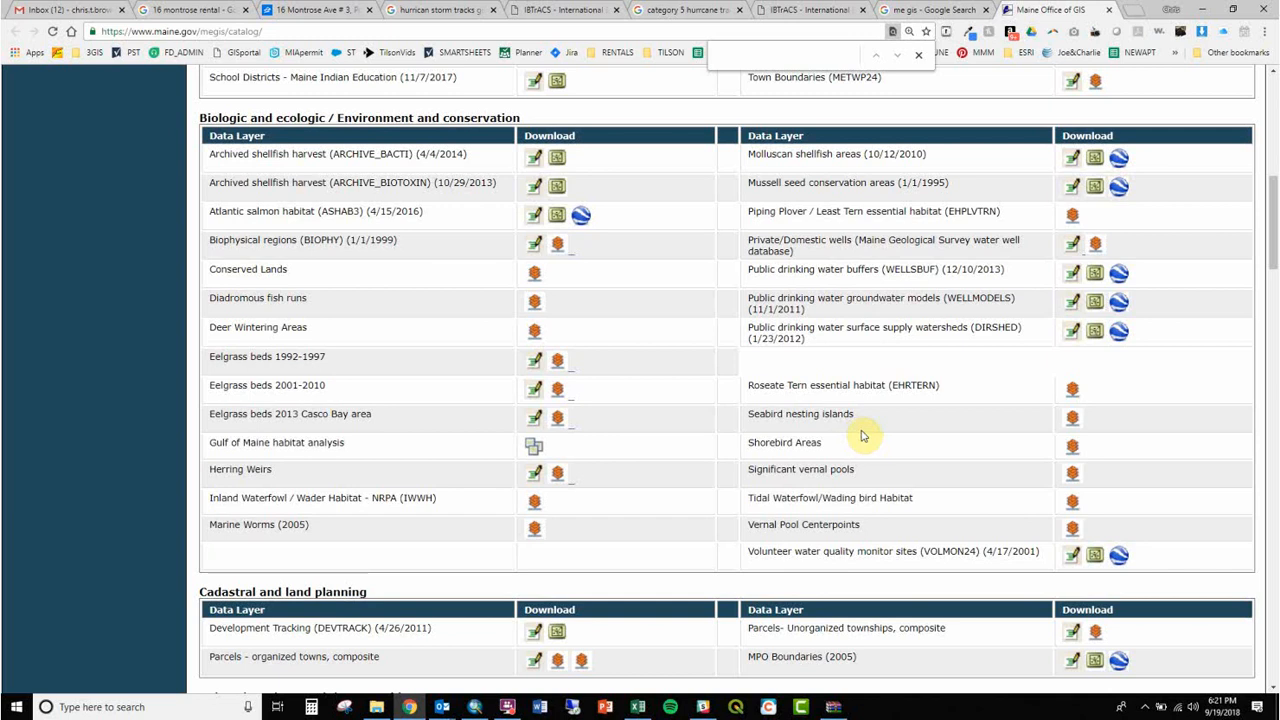
left_click(1072, 474)
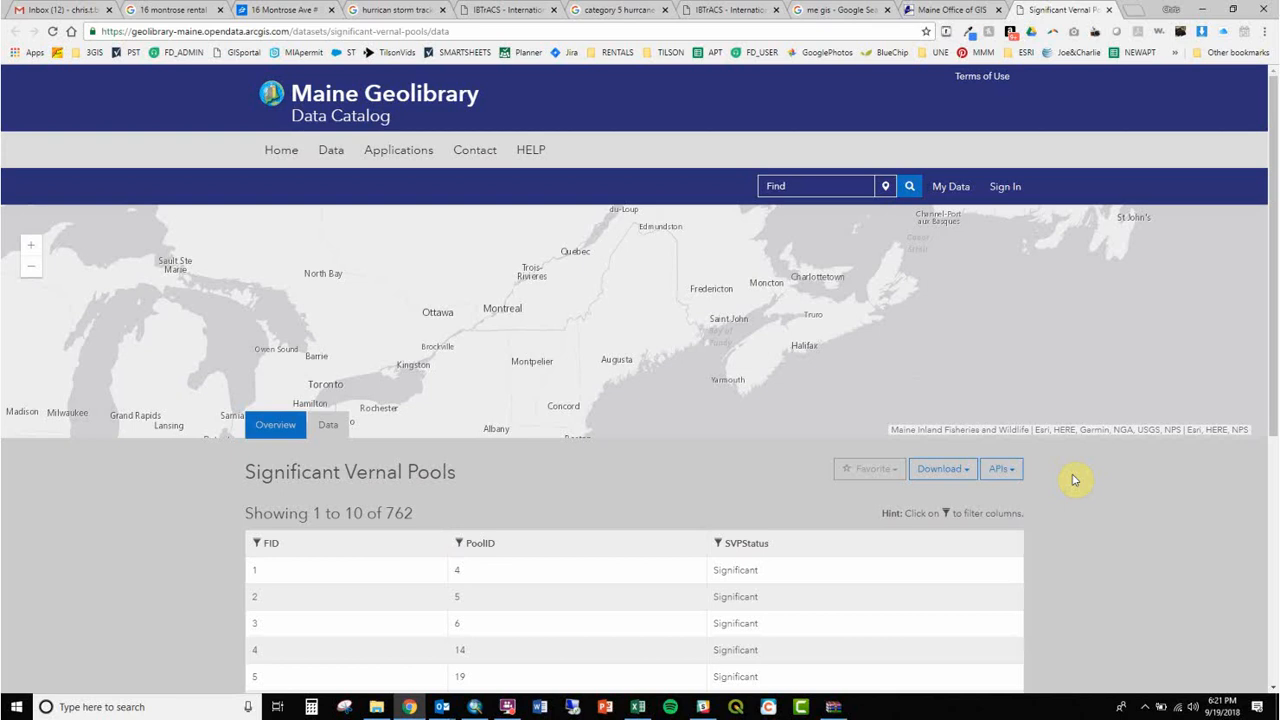
left_click(943, 476)
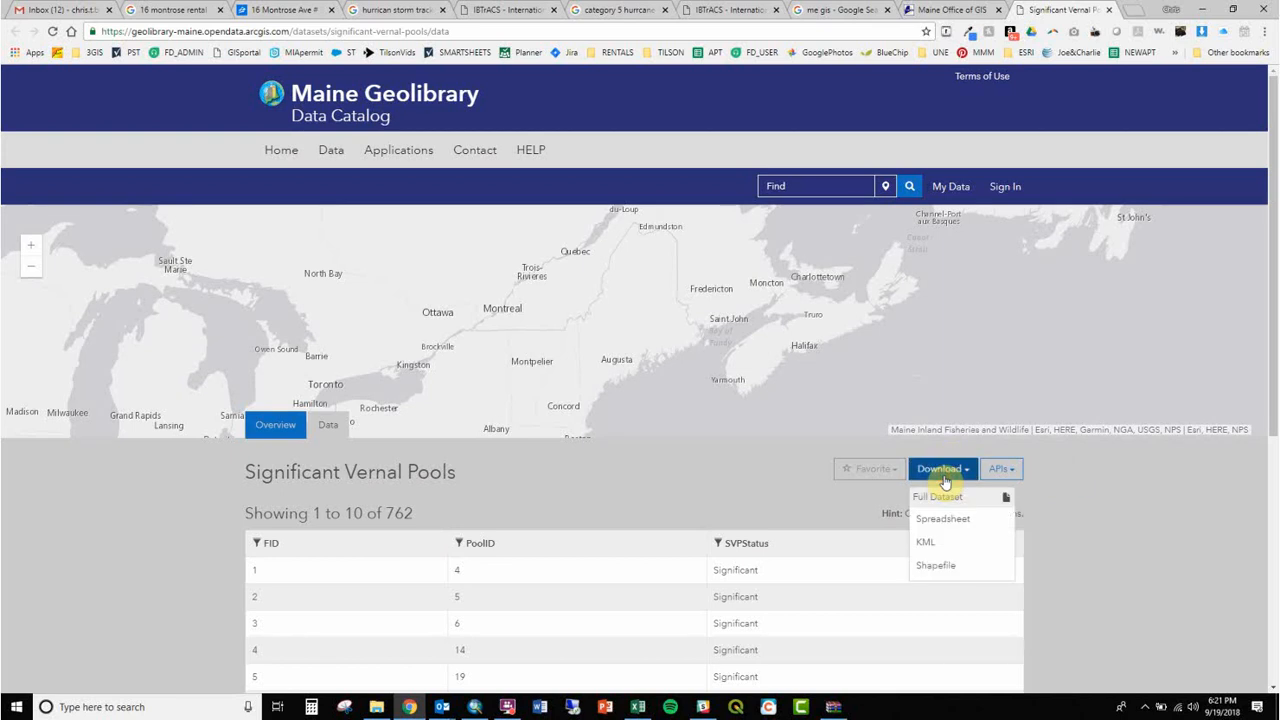
left_click(950, 570)
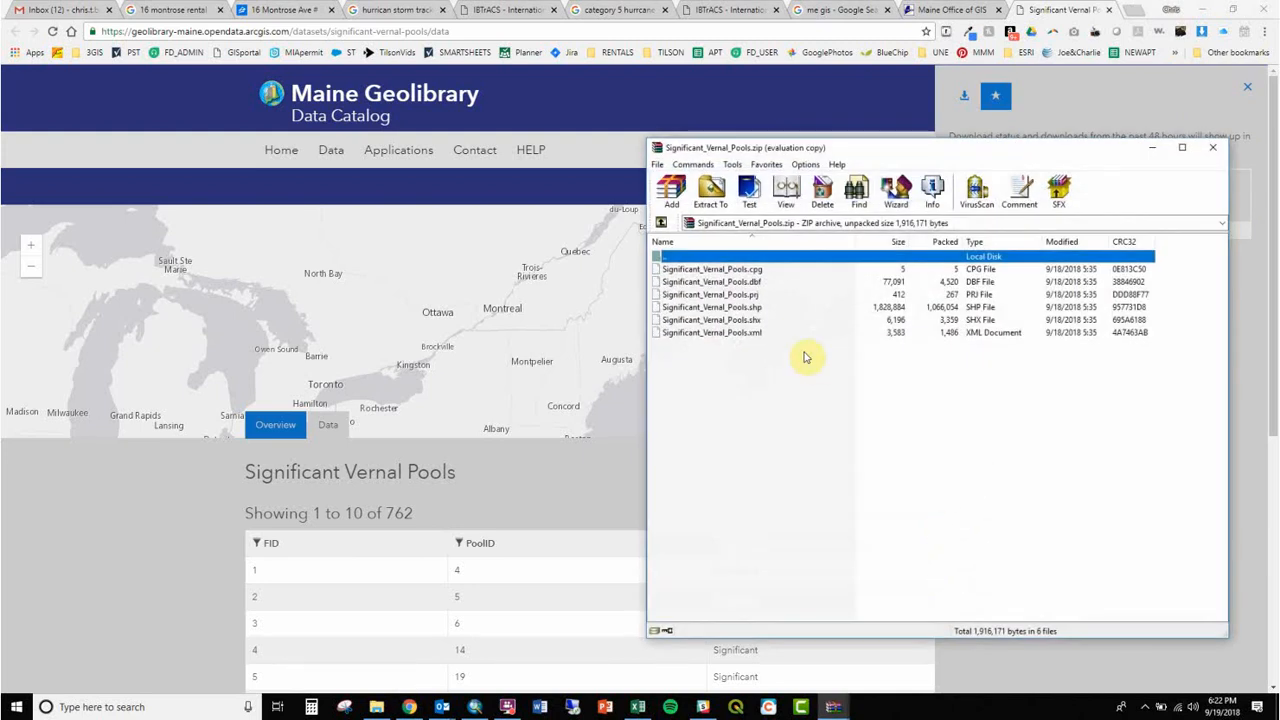
- Extract Significant_Vernal_Pools.zip into the GIS161_Fall2018\Data\MaineGIS folder and close the archive
left_click(1007, 398)
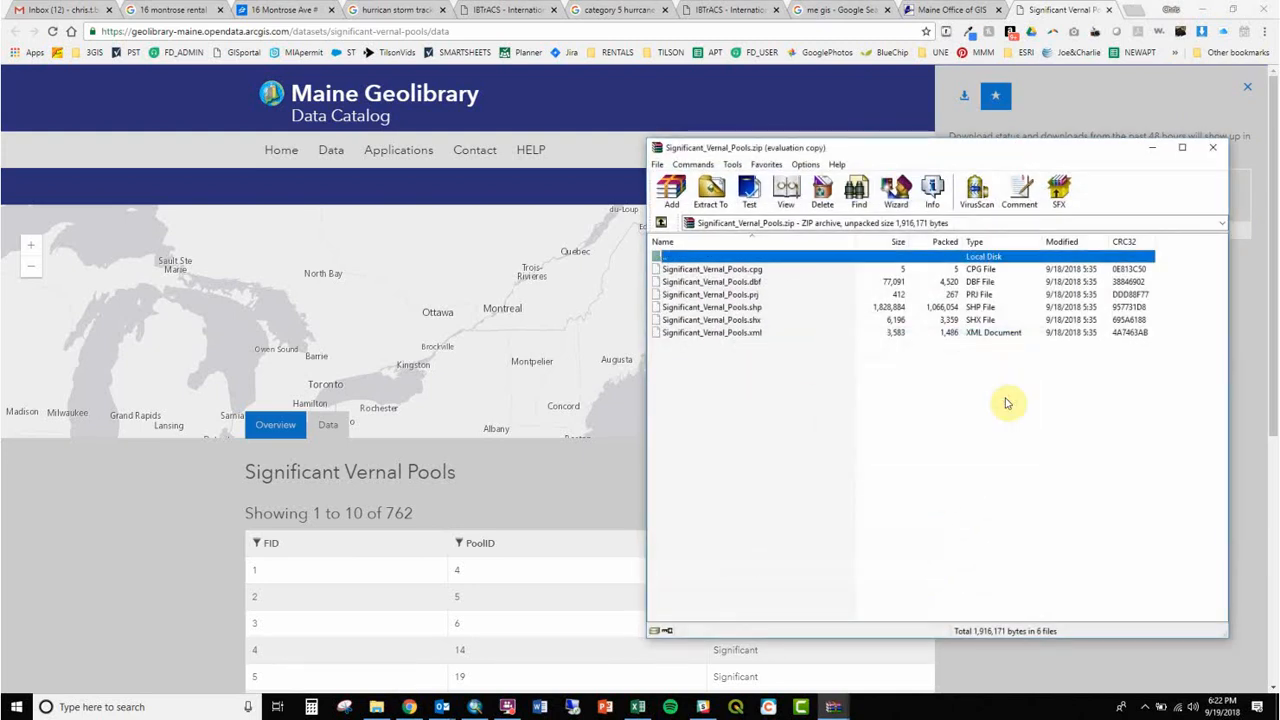
left_click(711, 193)
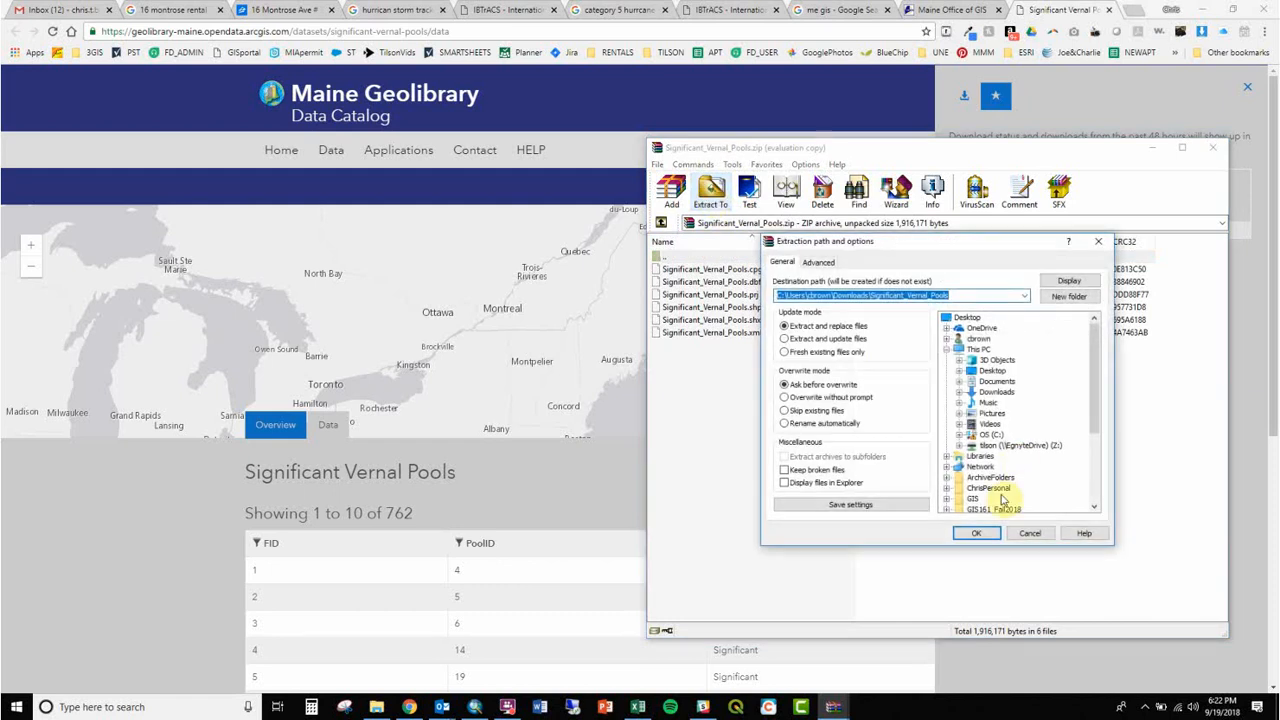
left_click(947, 509)
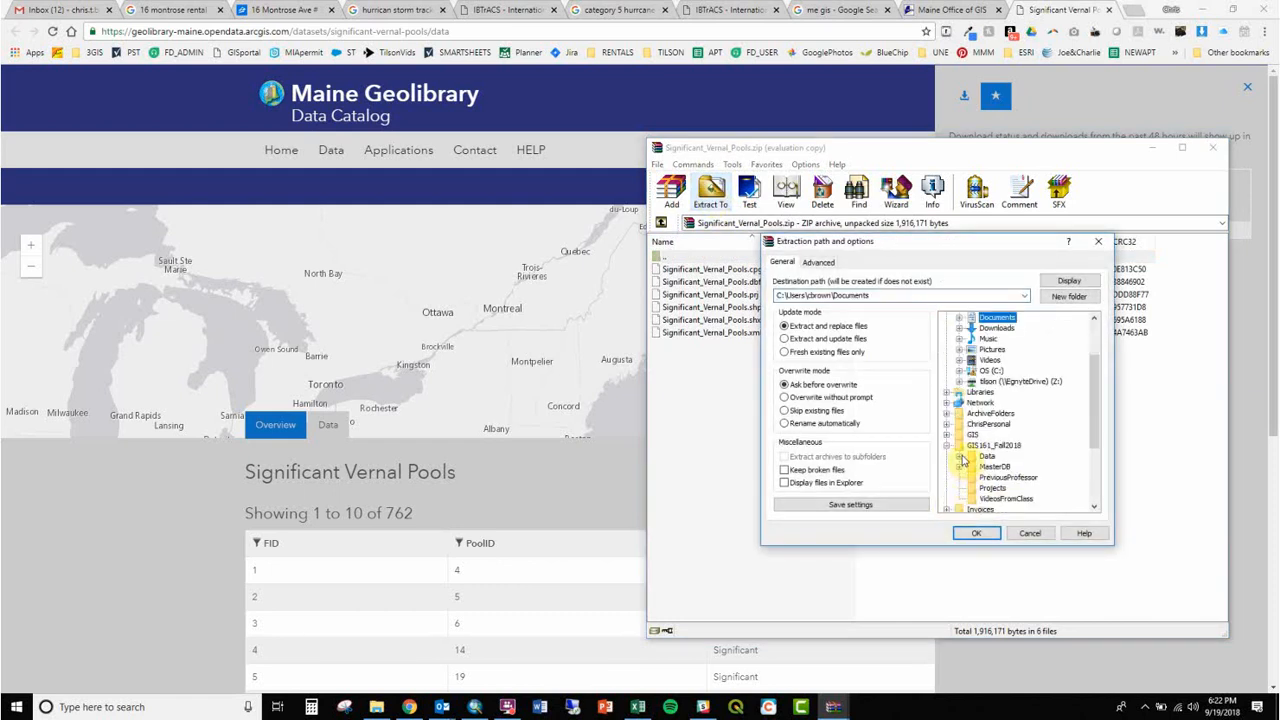
left_click(960, 458)
left_click(980, 457)
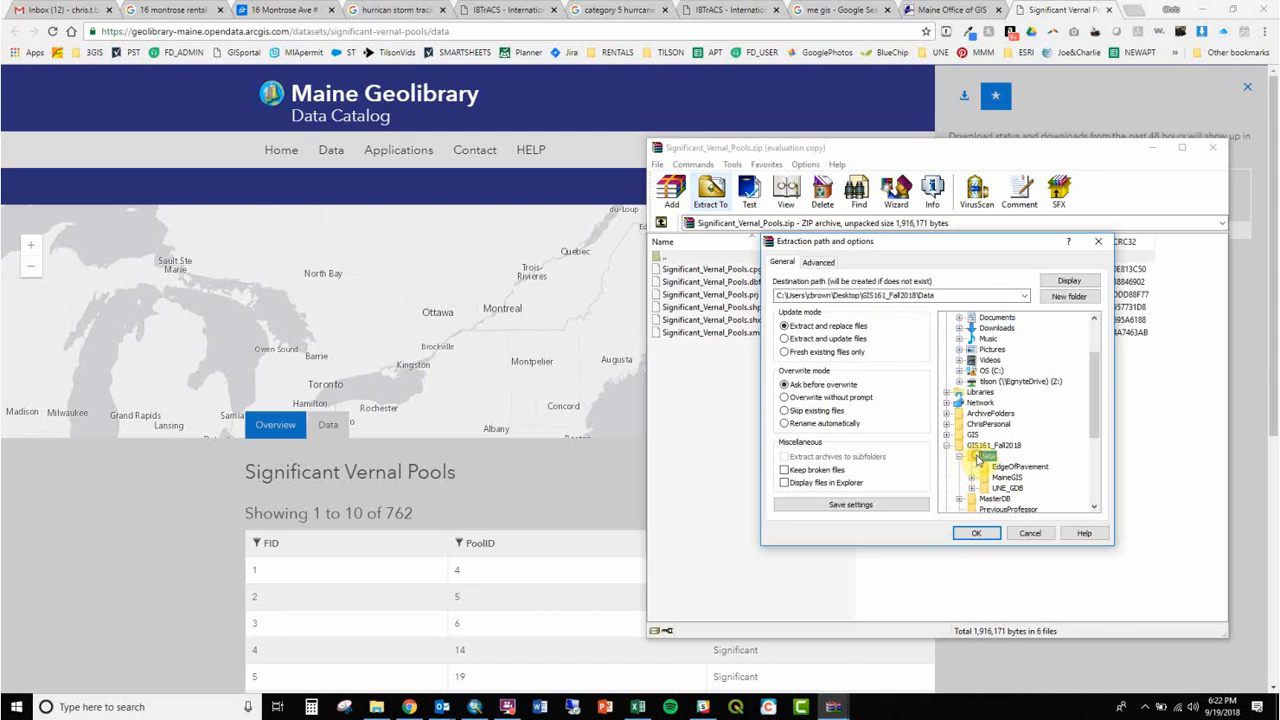
left_click(1006, 477)
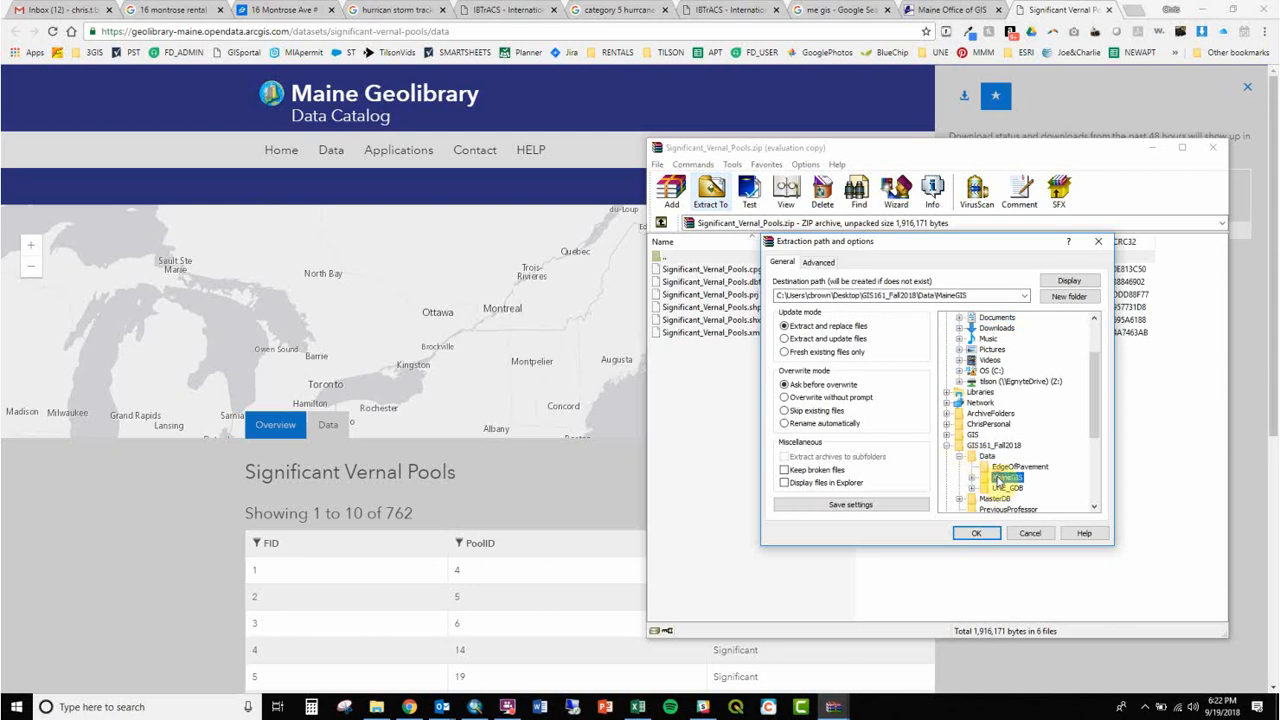
left_click(978, 532)
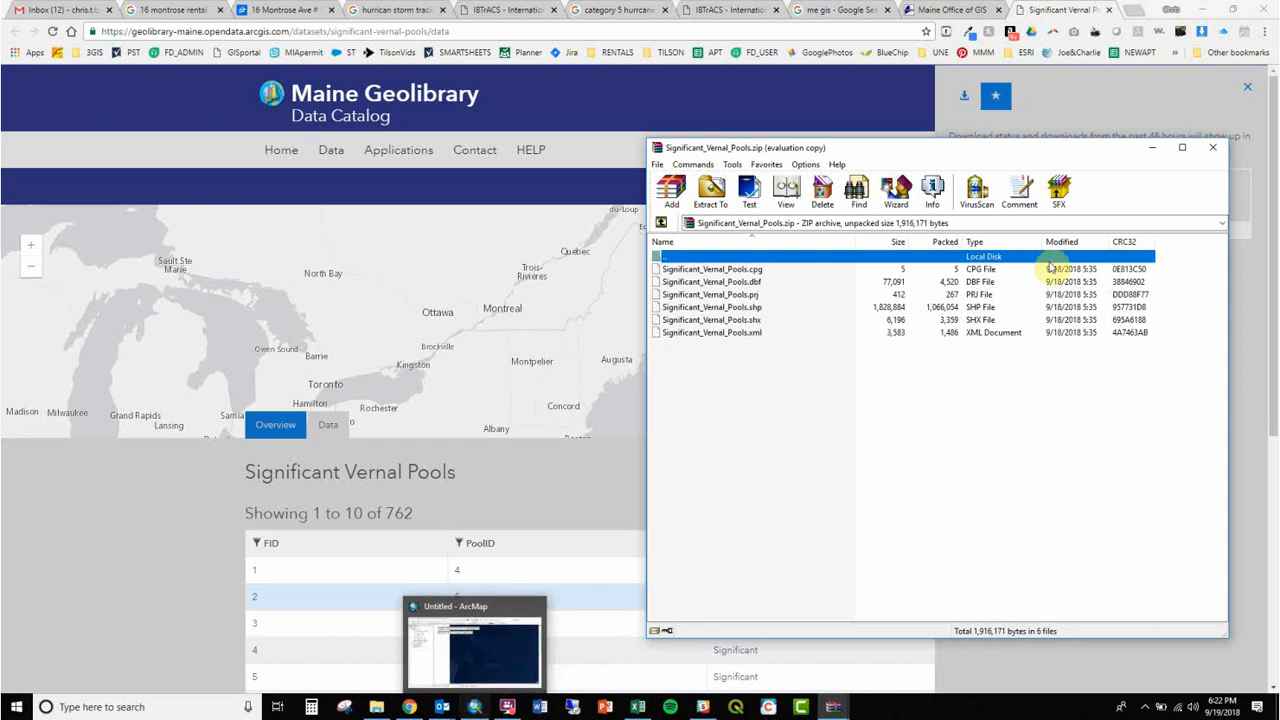
left_click(1212, 147)
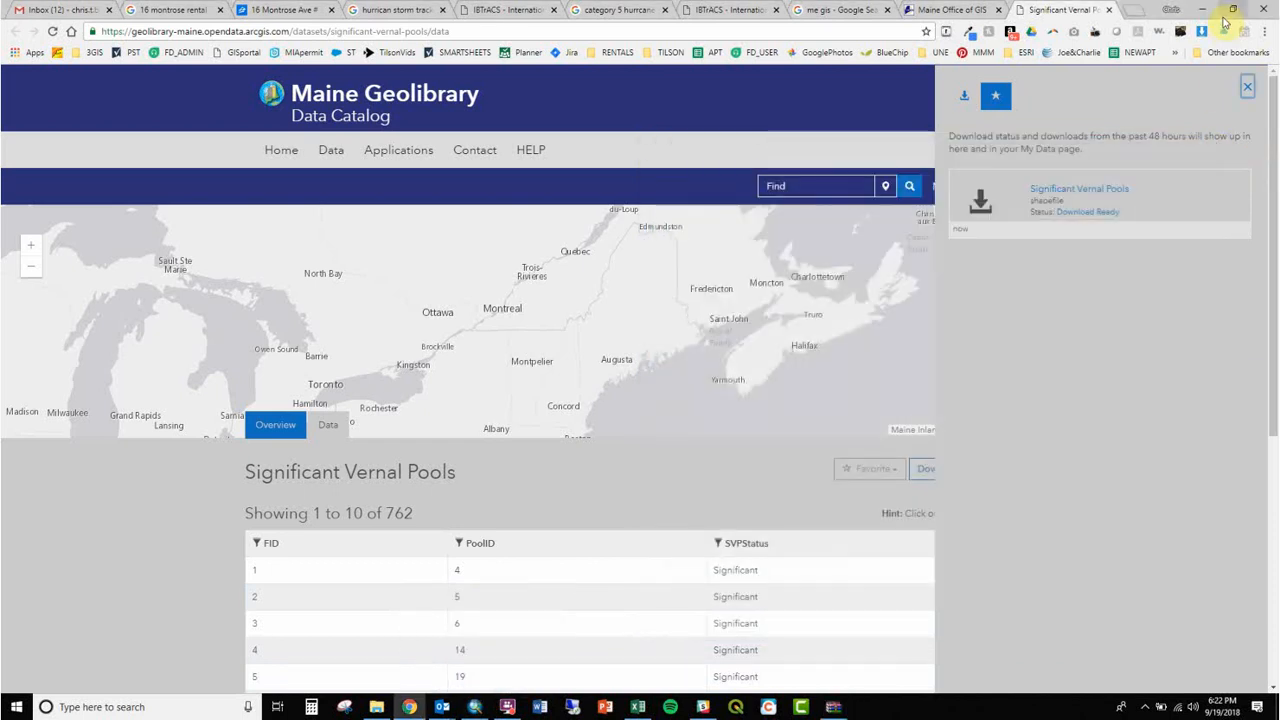
- Switch to ArcMap and collapse the Hurricane Tracks layer and the Catalog's Canvas and GIS Servers branches
left_click(1205, 9)
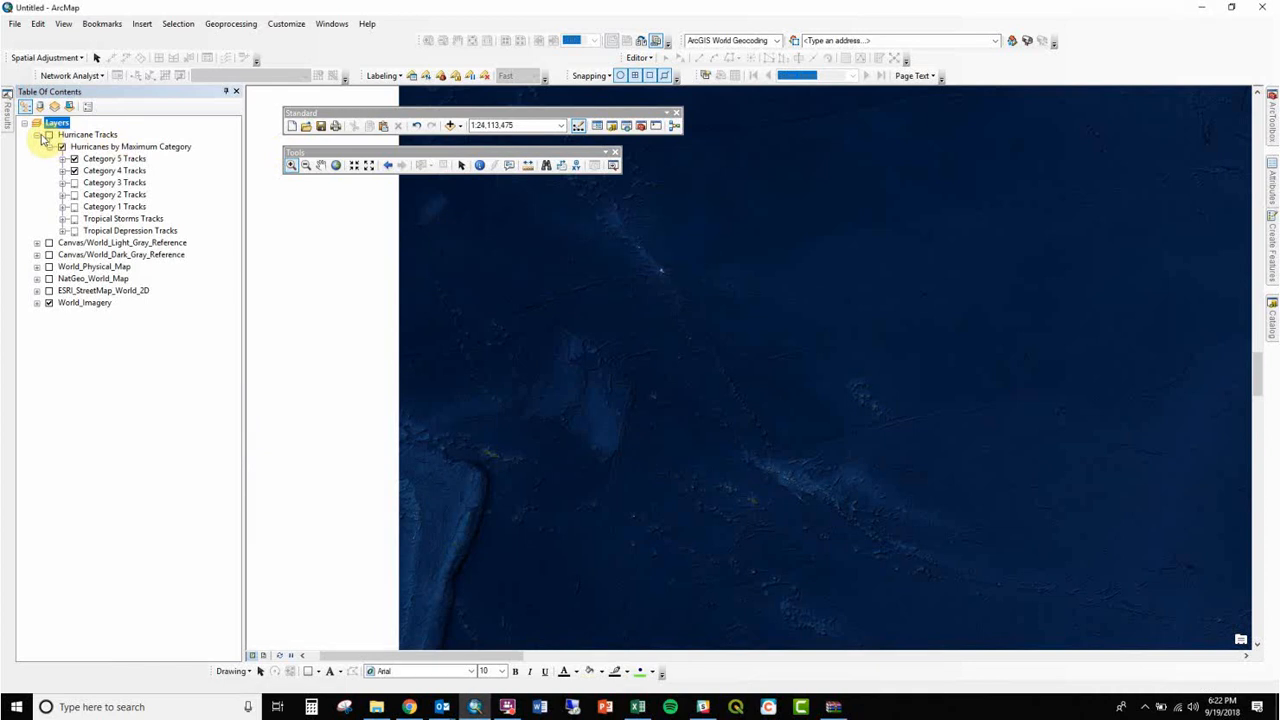
left_click(36, 134)
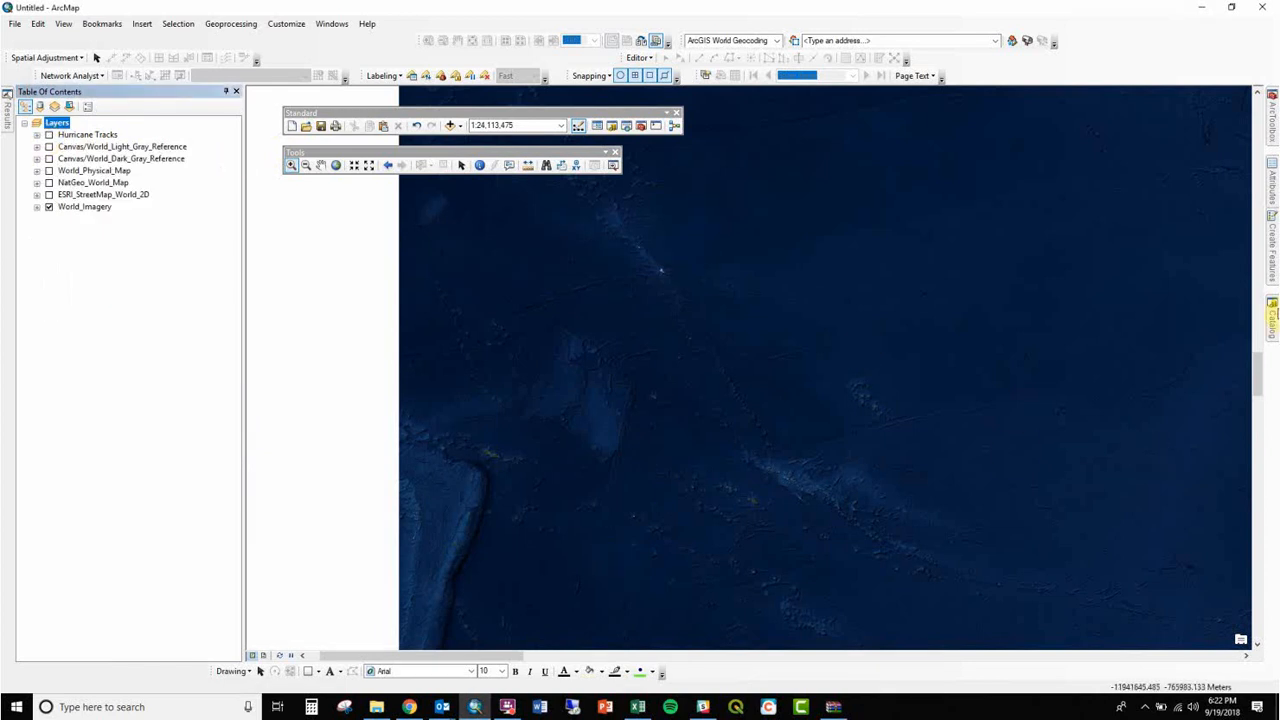
left_click(1274, 312)
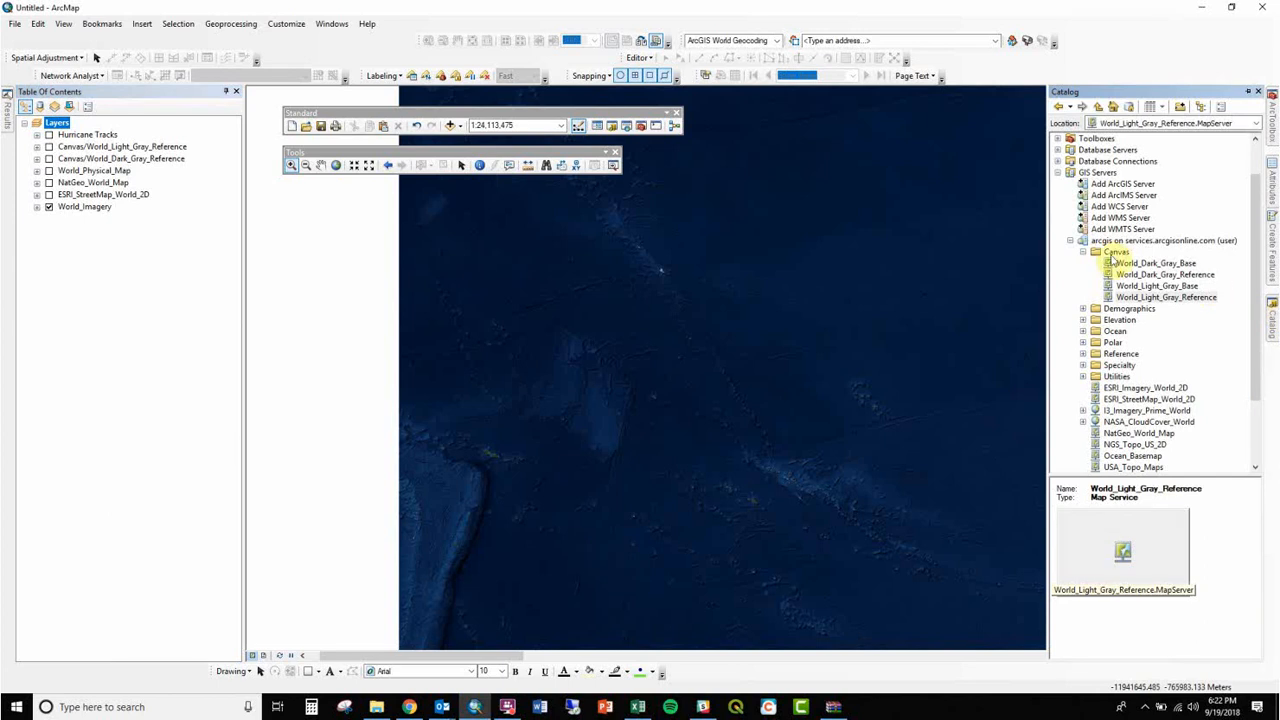
left_click(1083, 252)
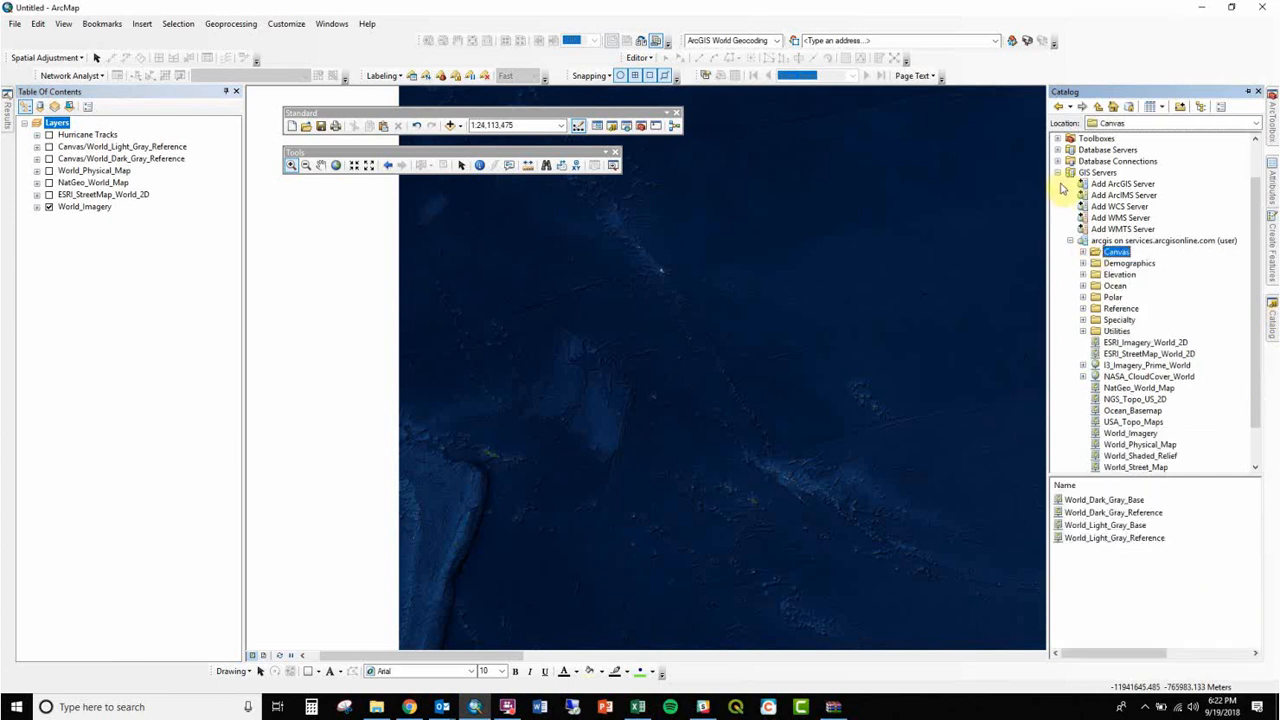
left_click(1058, 172)
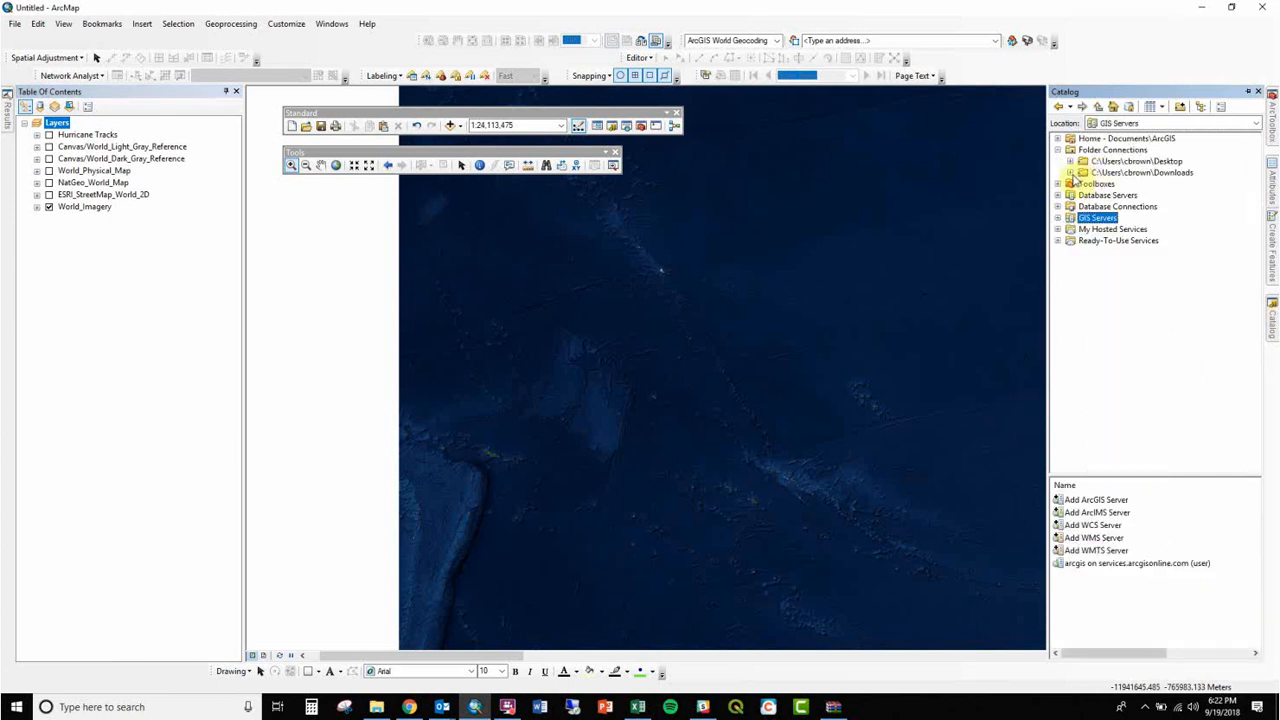
- Expand the desktop folder connection in the Catalog down to GIS161_Fall2018, Data and MaineGIS
left_click(1071, 162)
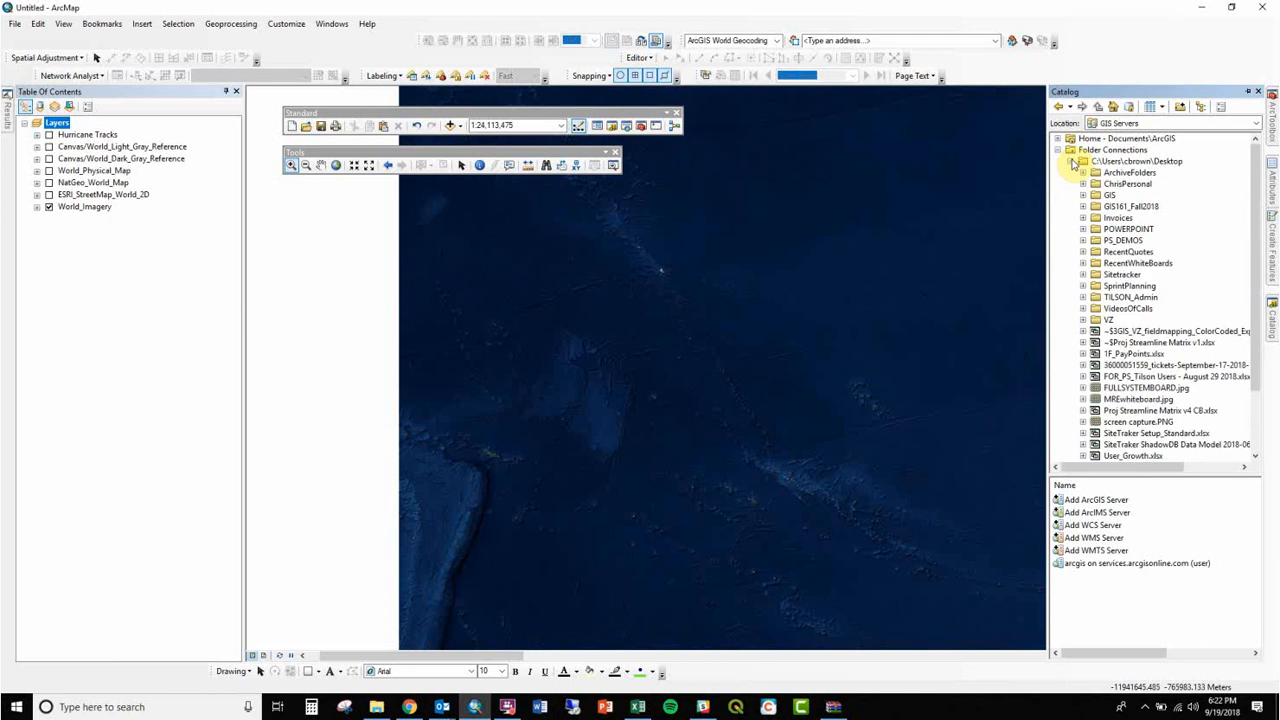
left_click(1083, 207)
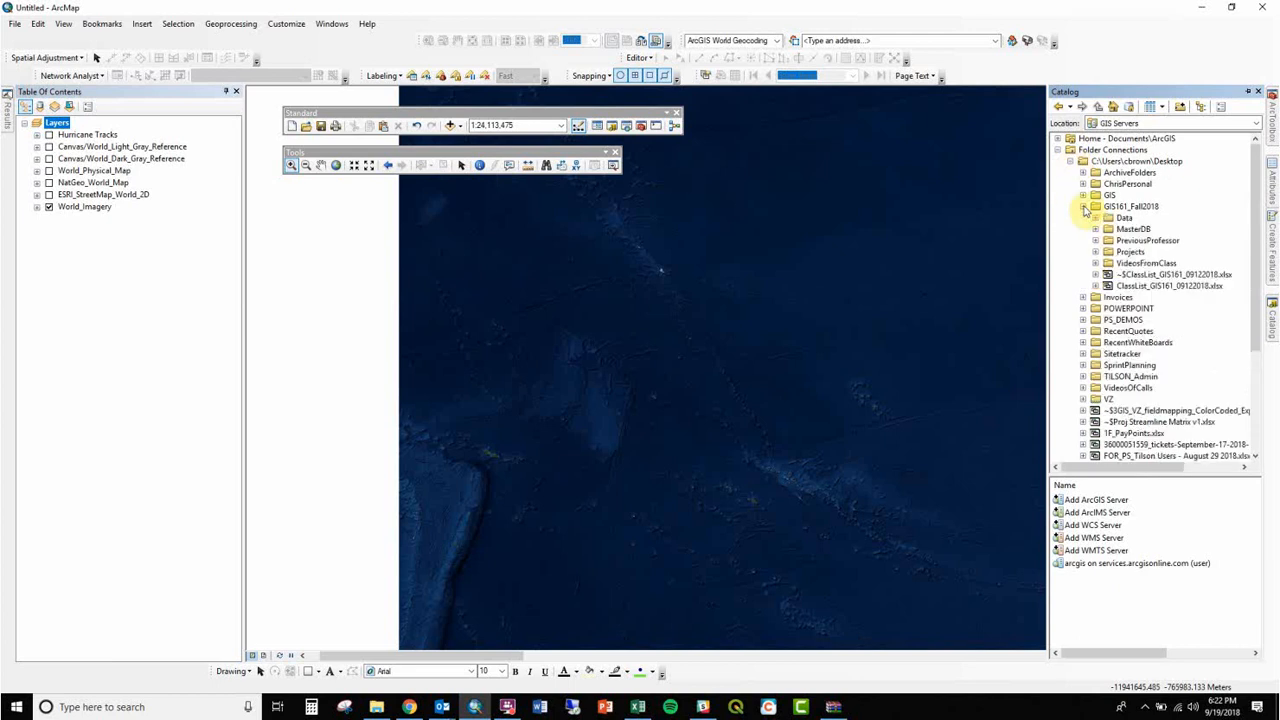
left_click(1096, 218)
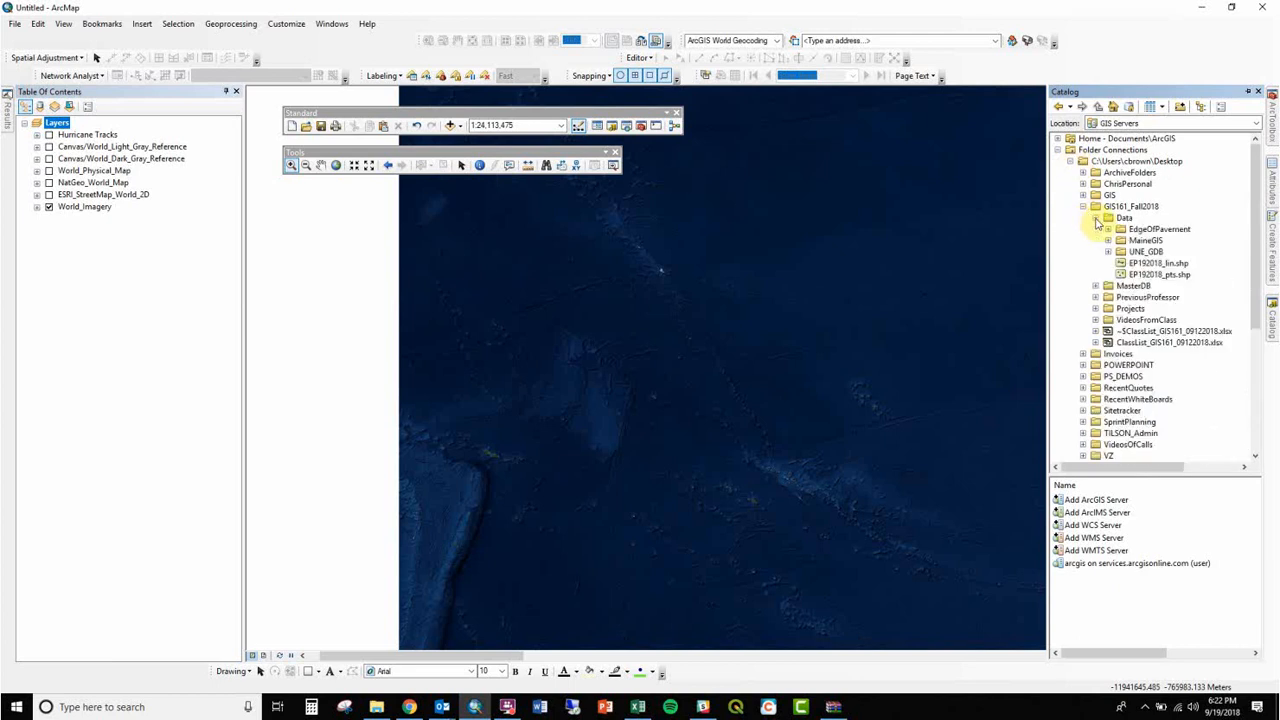
left_click(1108, 241)
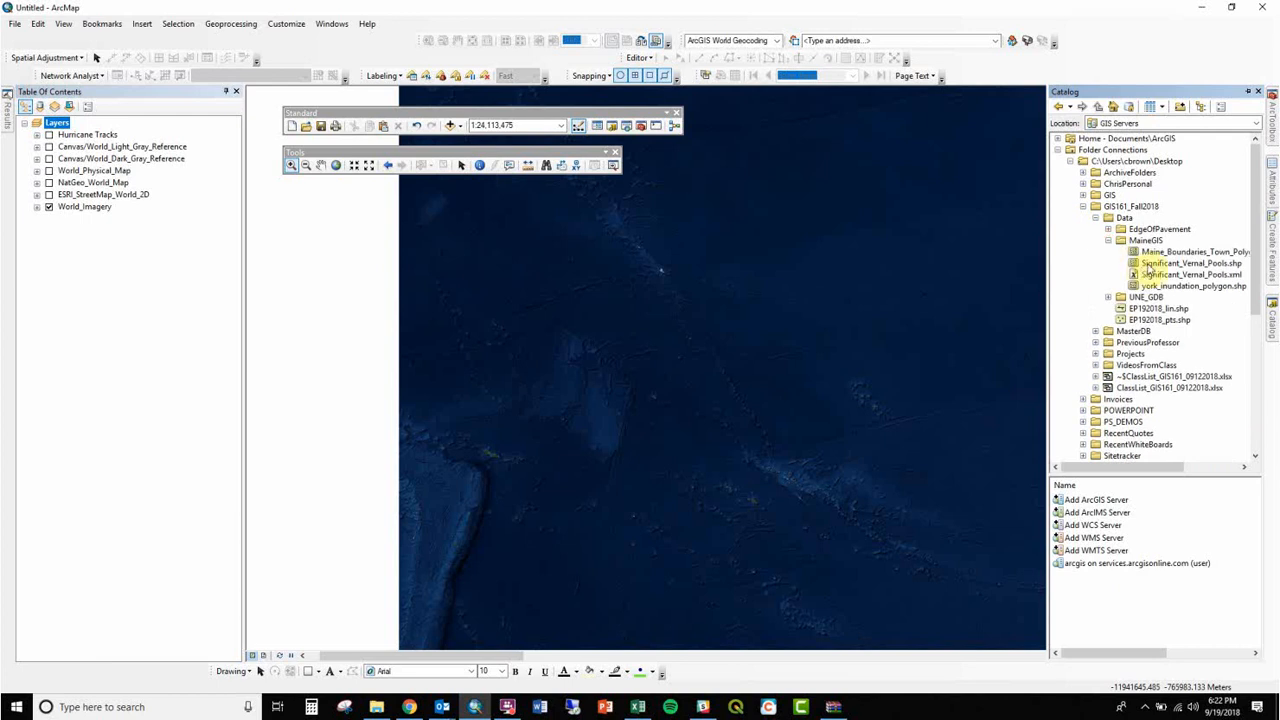
- Refresh the MaineGIS folder and add Significant_Vernal_Pools.shp to the map
left_click(1146, 265)
left_click(1145, 241)
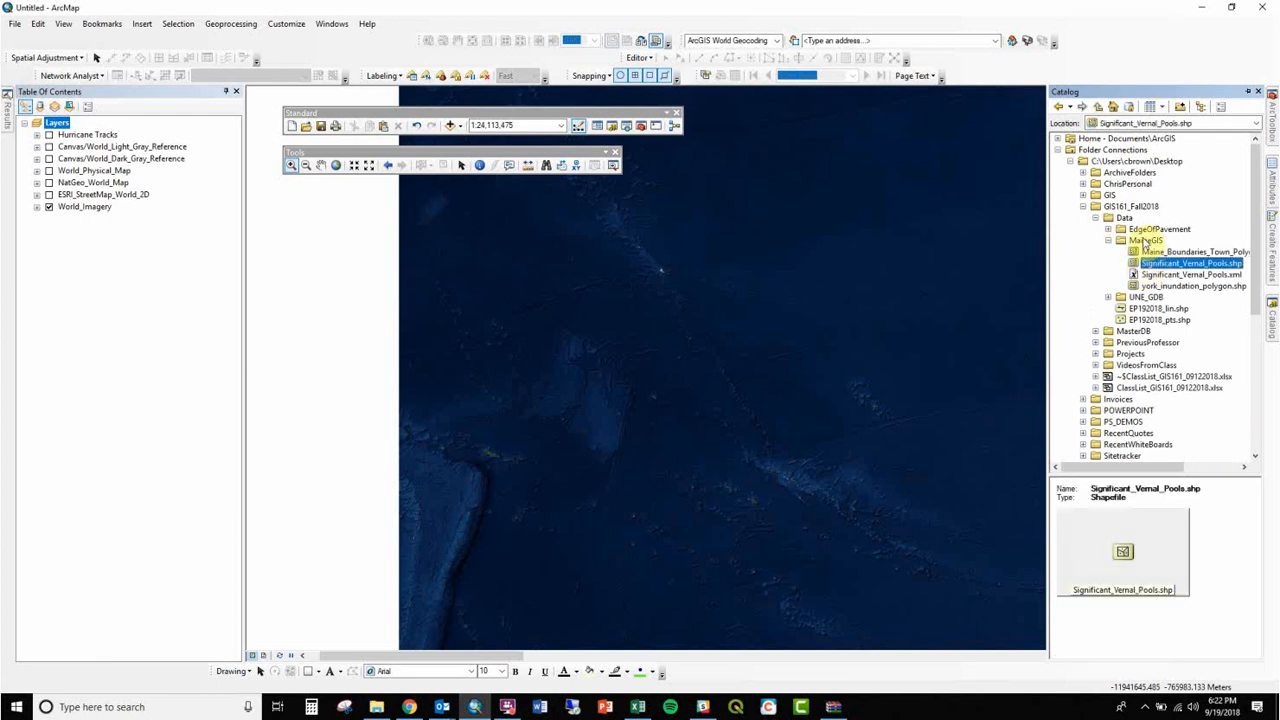
right_click(1145, 241)
left_click(1178, 306)
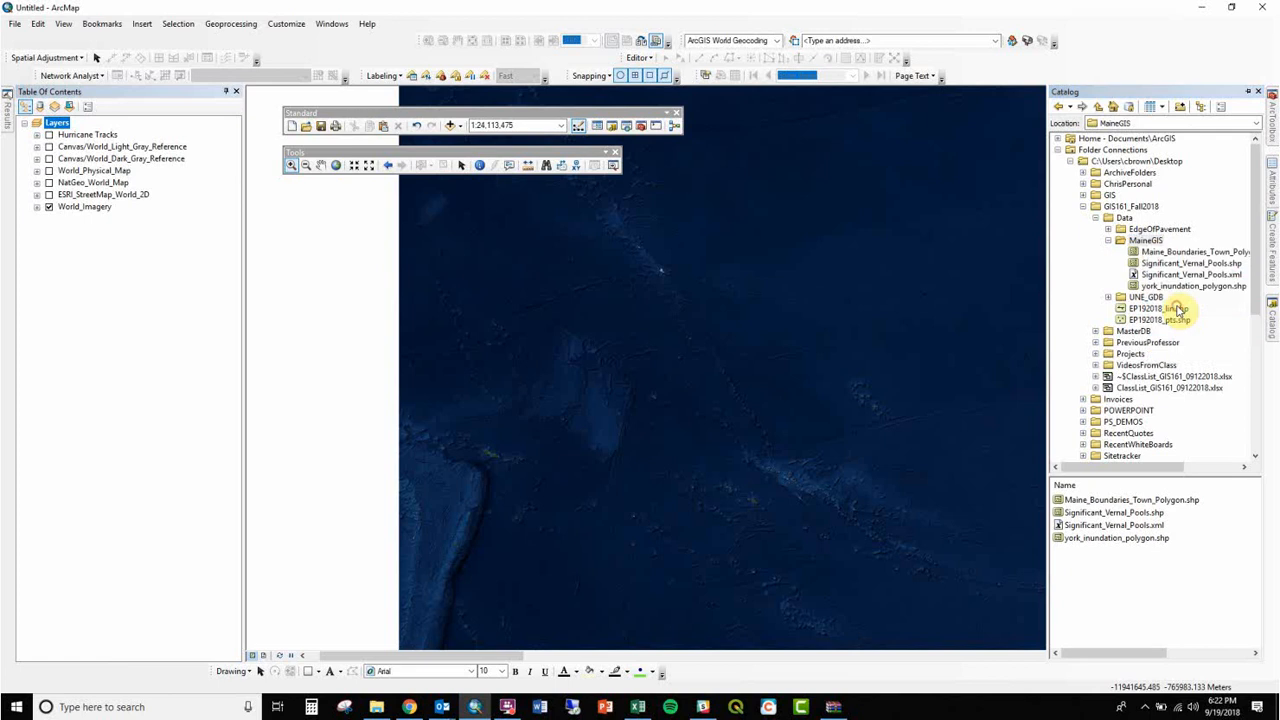
left_click(1165, 263)
left_click_drag(1165, 263, 977, 291)
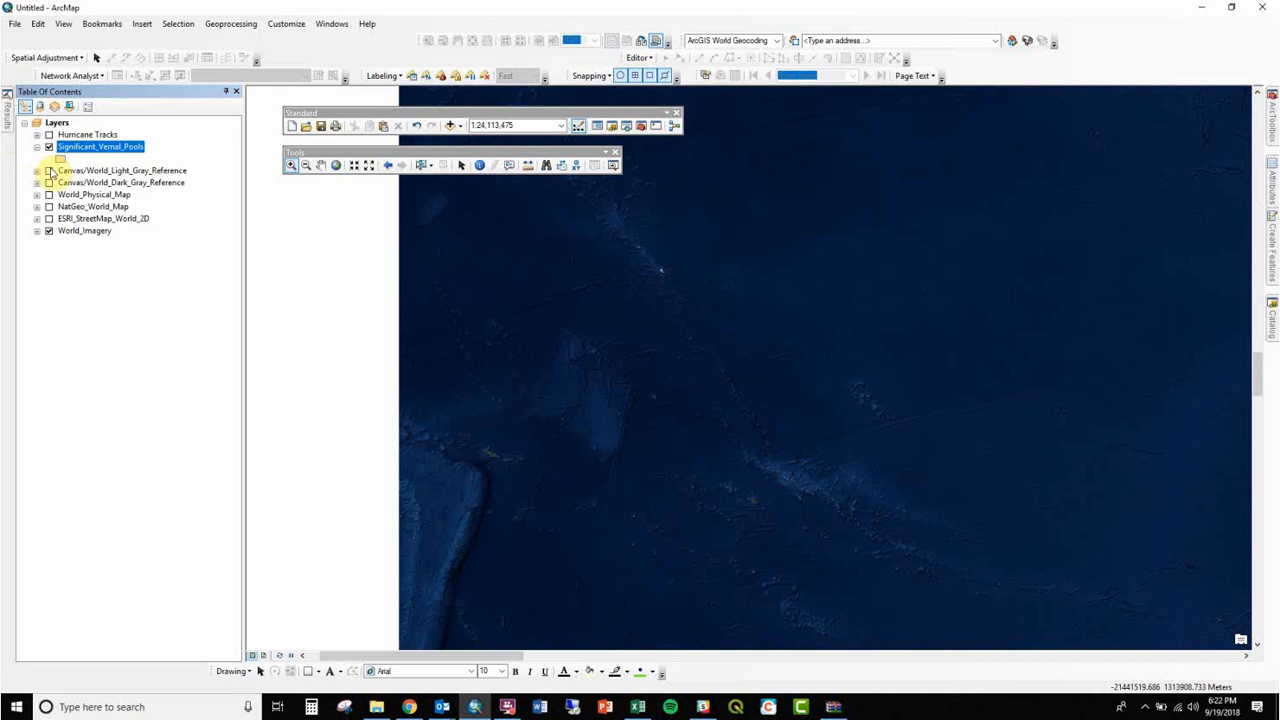
- Turn off the World_Imagery layer and zoom the map to the Significant_Vernal_Pools layer
left_click(49, 231)
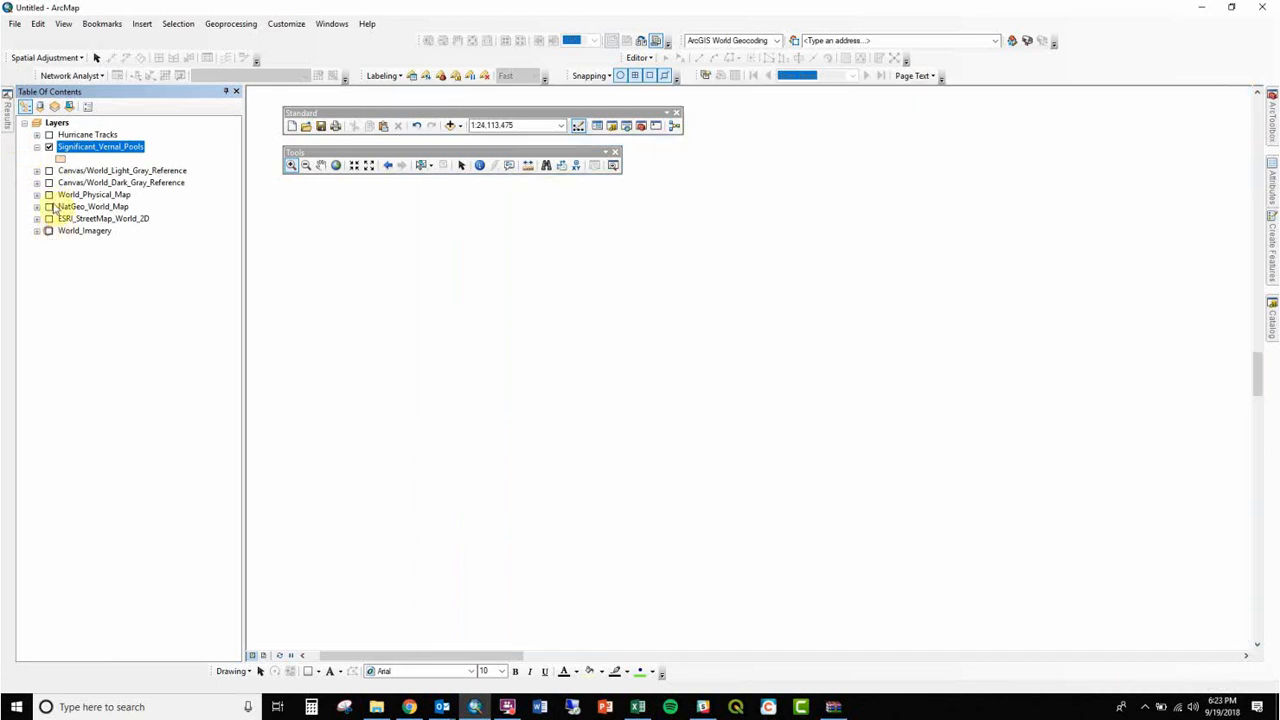
right_click(77, 153)
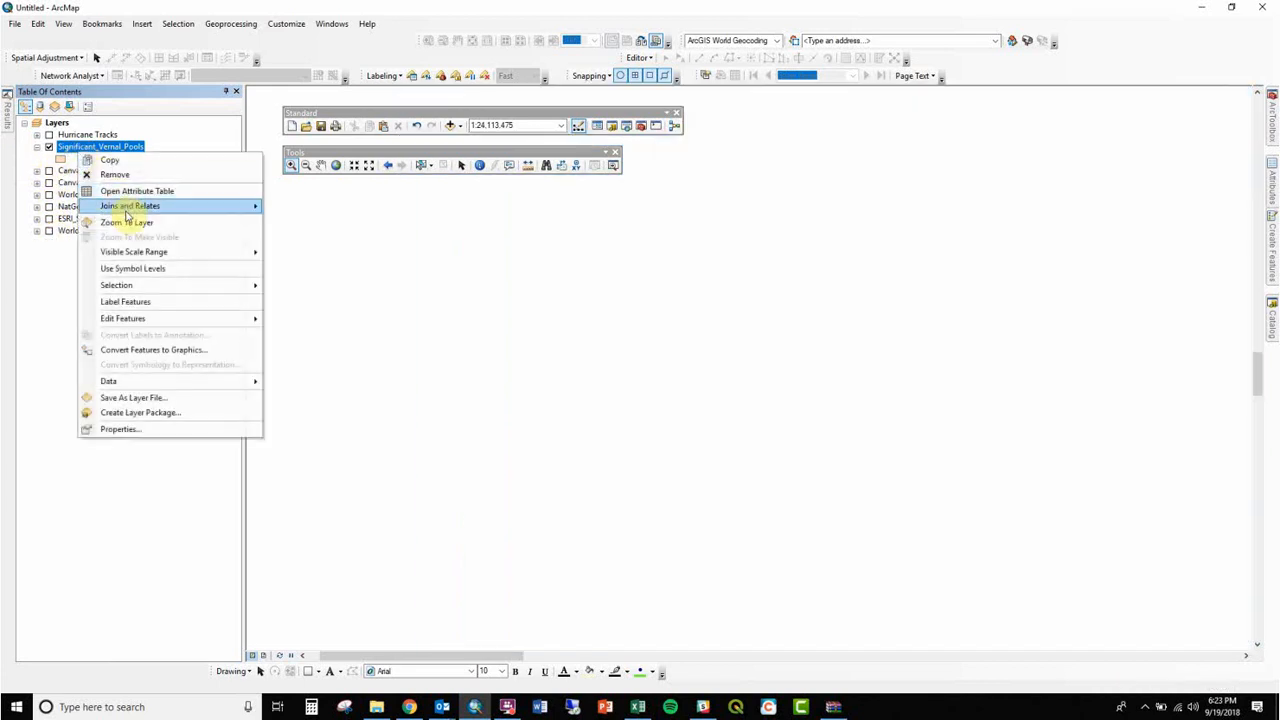
right_click(74, 146)
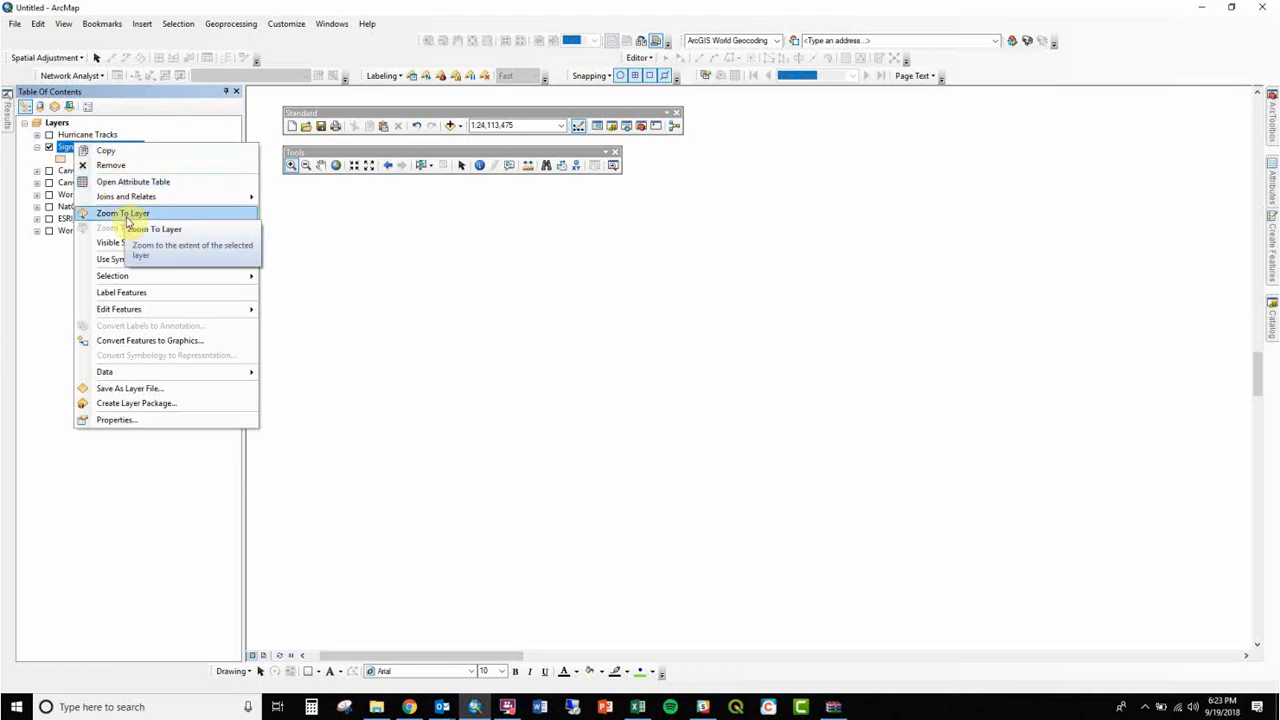
left_click(125, 214)
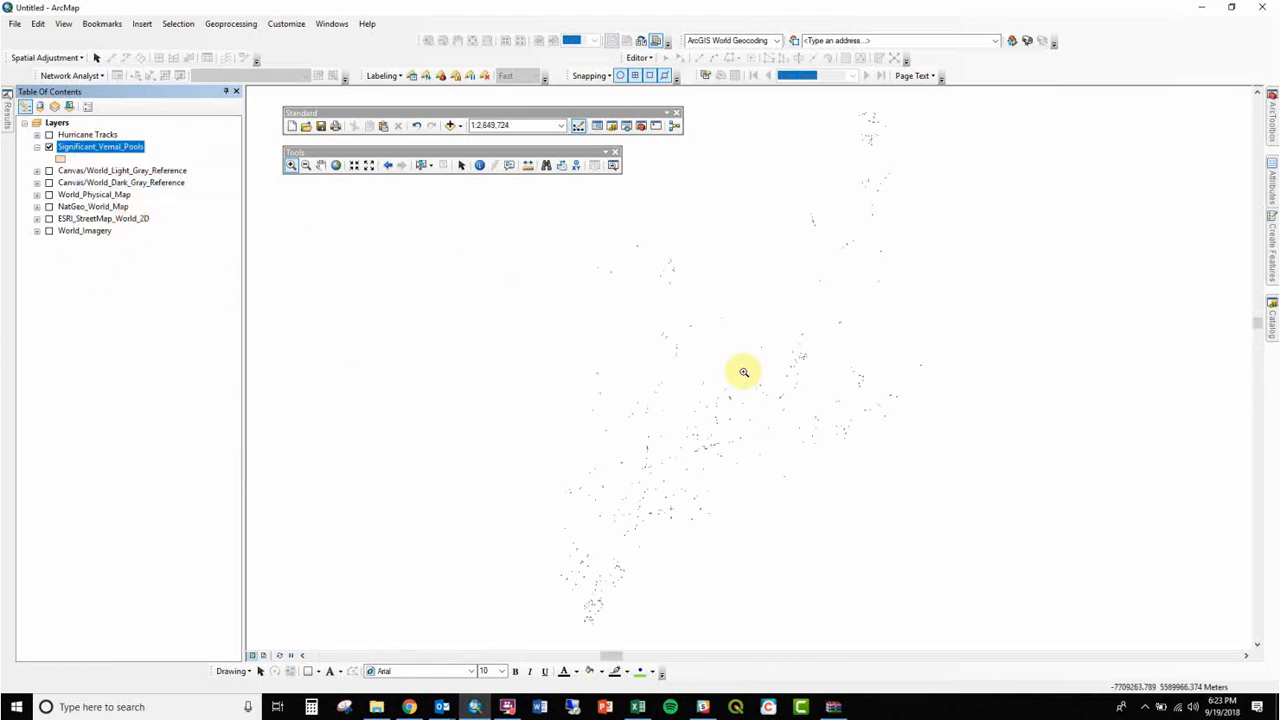
- Remove the five basemap layers from Canvas/World_Light_Gray_Reference through ESRI_StreetMap_World_2D and turn on World_Imagery
left_click(82, 219)
left_click(87, 172, "shift")
right_click(88, 173)
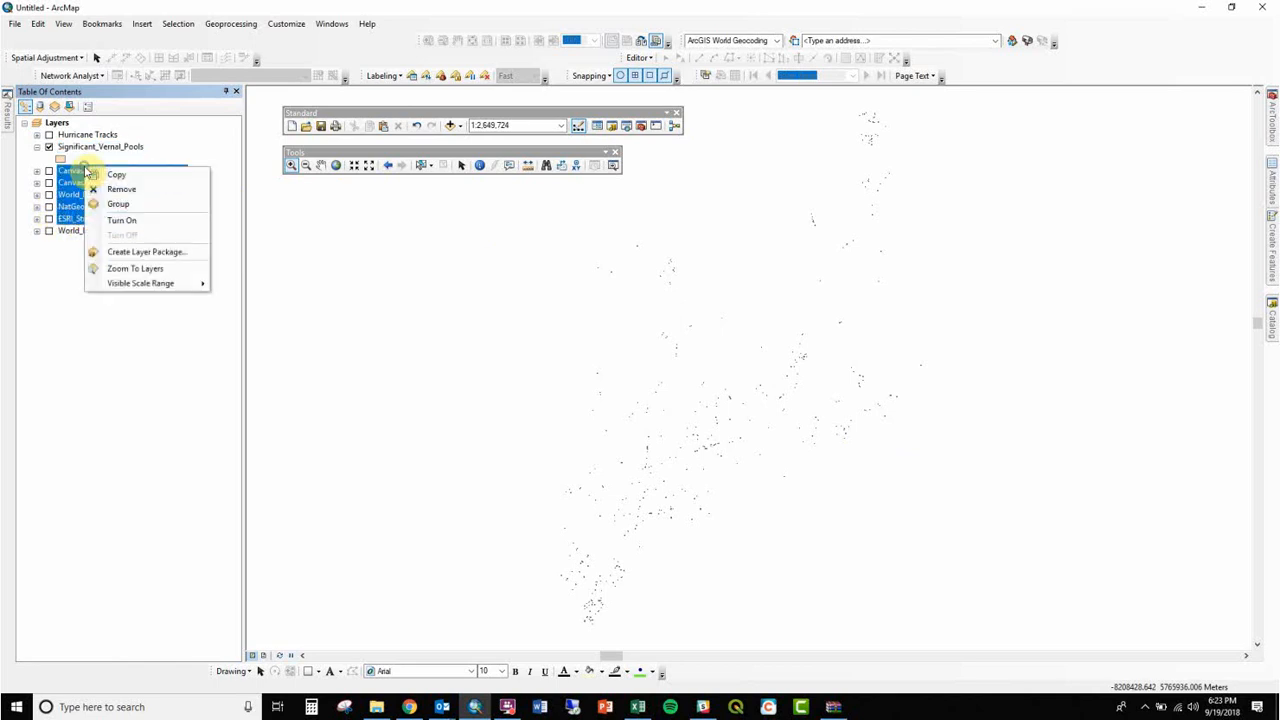
left_click(121, 190)
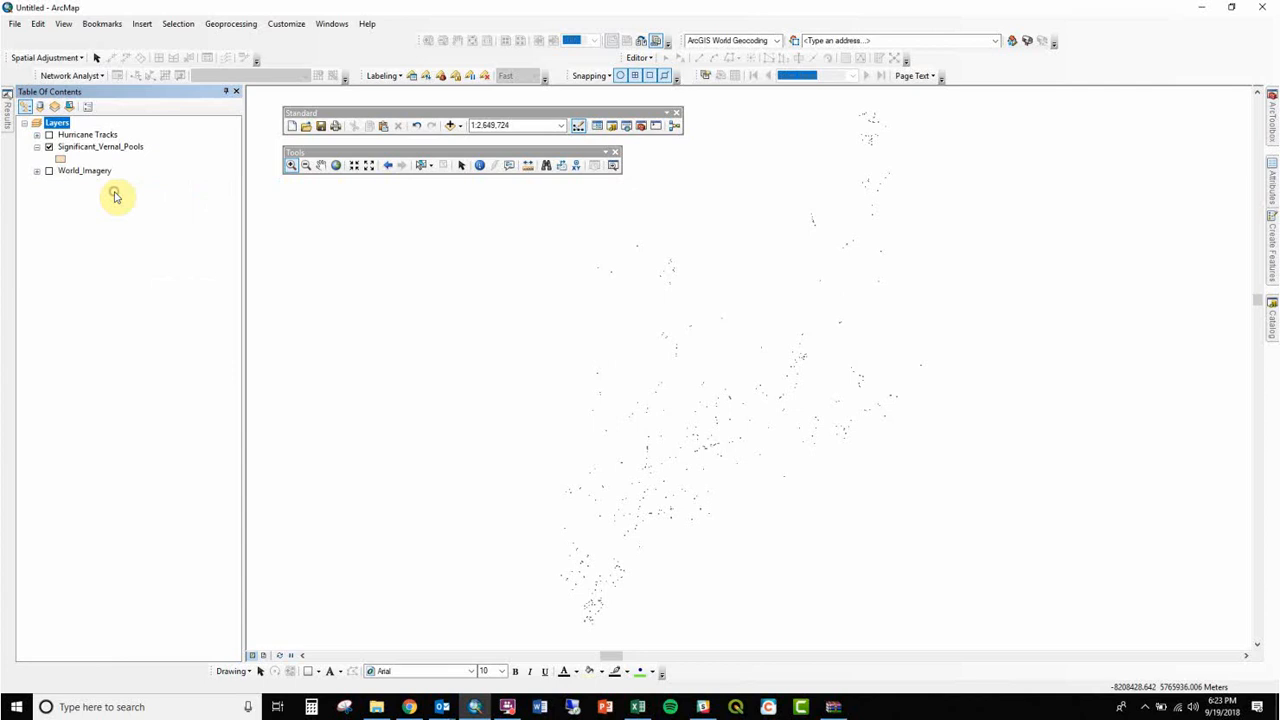
left_click(48, 172)
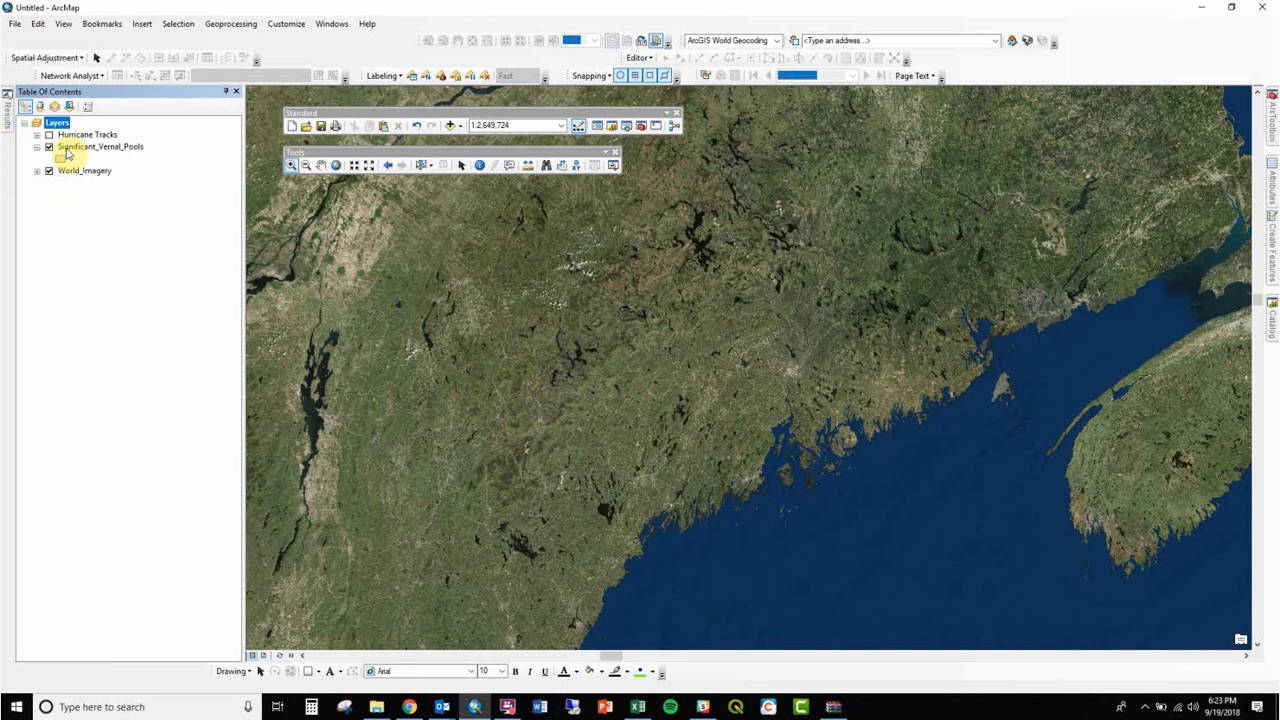
- Zoom the map to the first record (FID 0) from the Significant_Vernal_Pools attribute table, and close the table
right_click(68, 150)
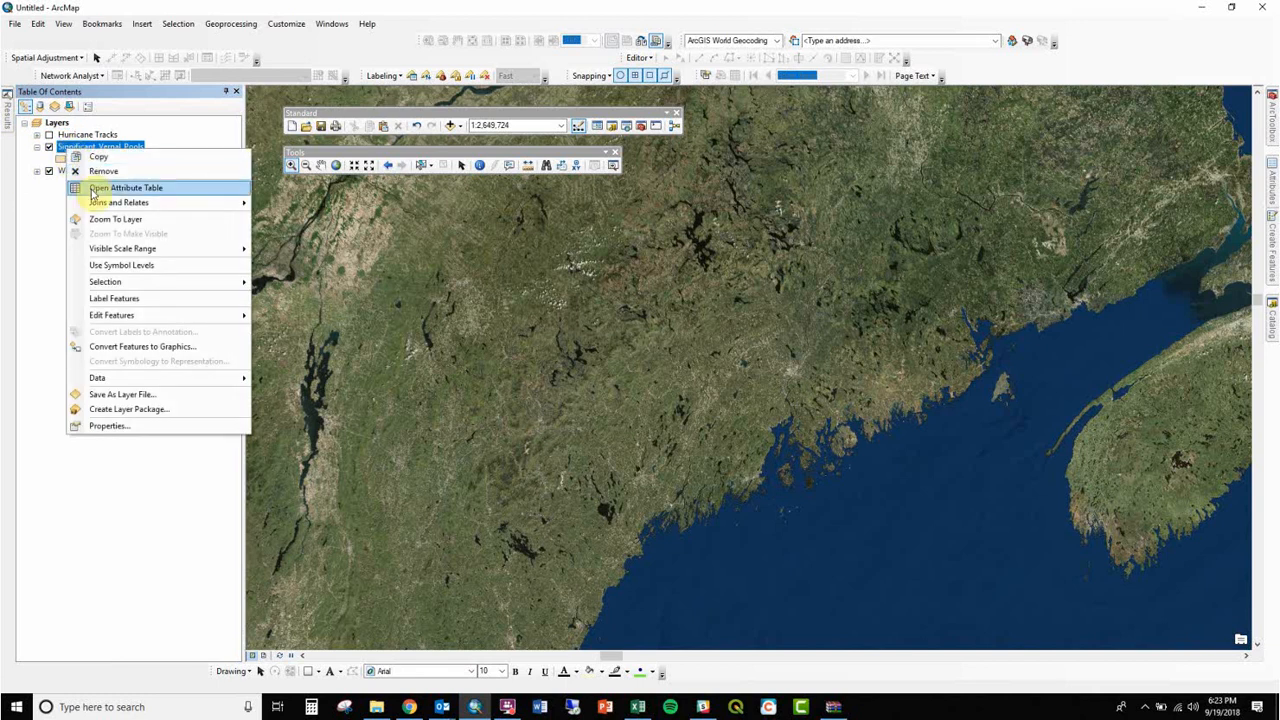
left_click(93, 189)
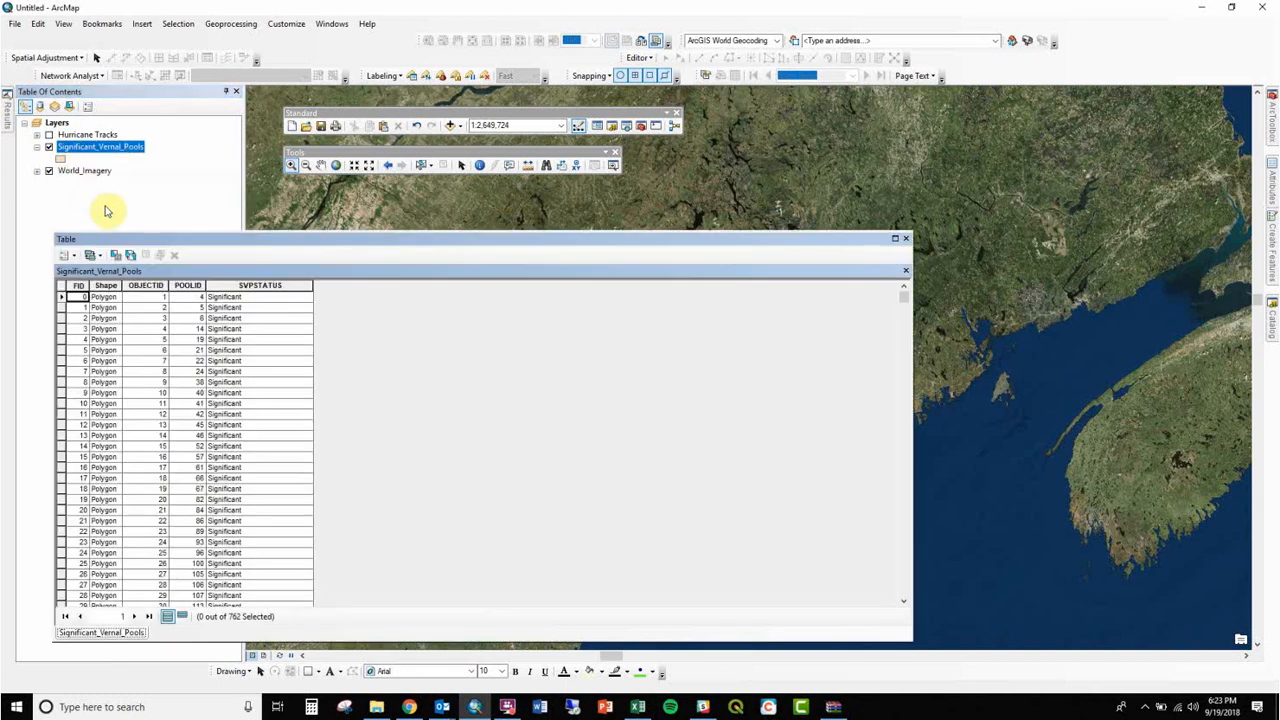
left_click(62, 298)
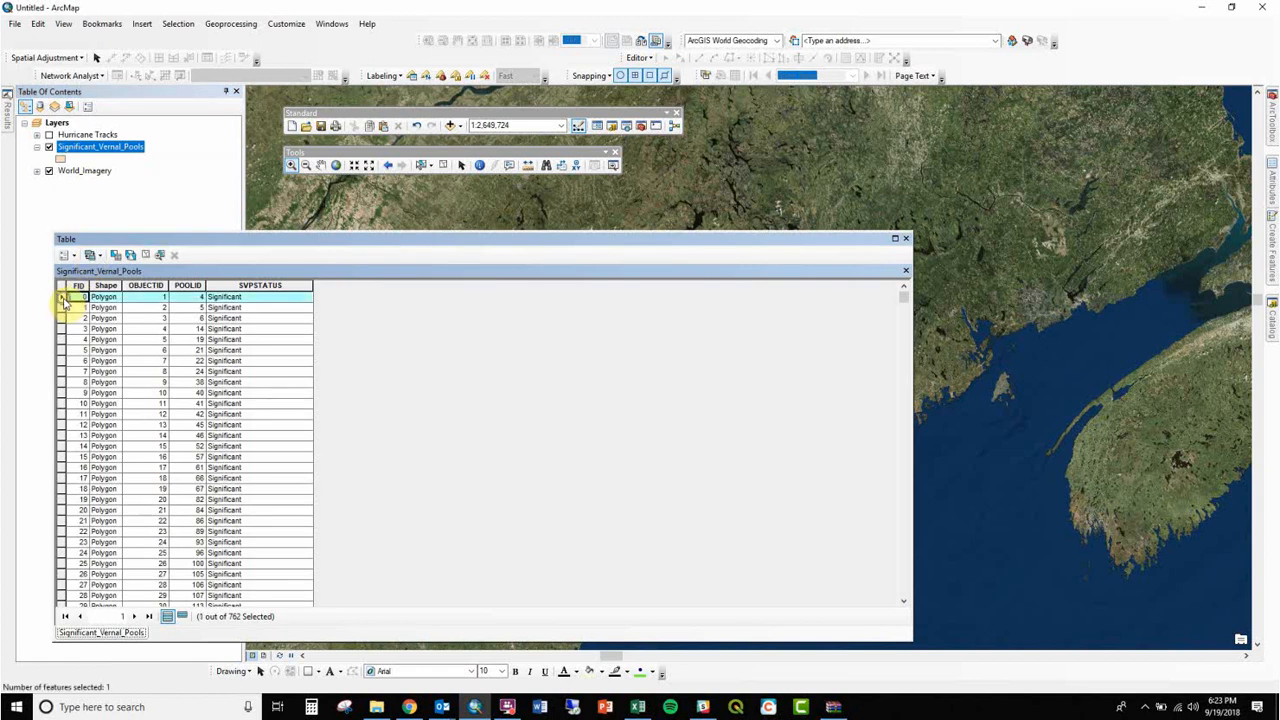
right_click(63, 302)
left_click(82, 320)
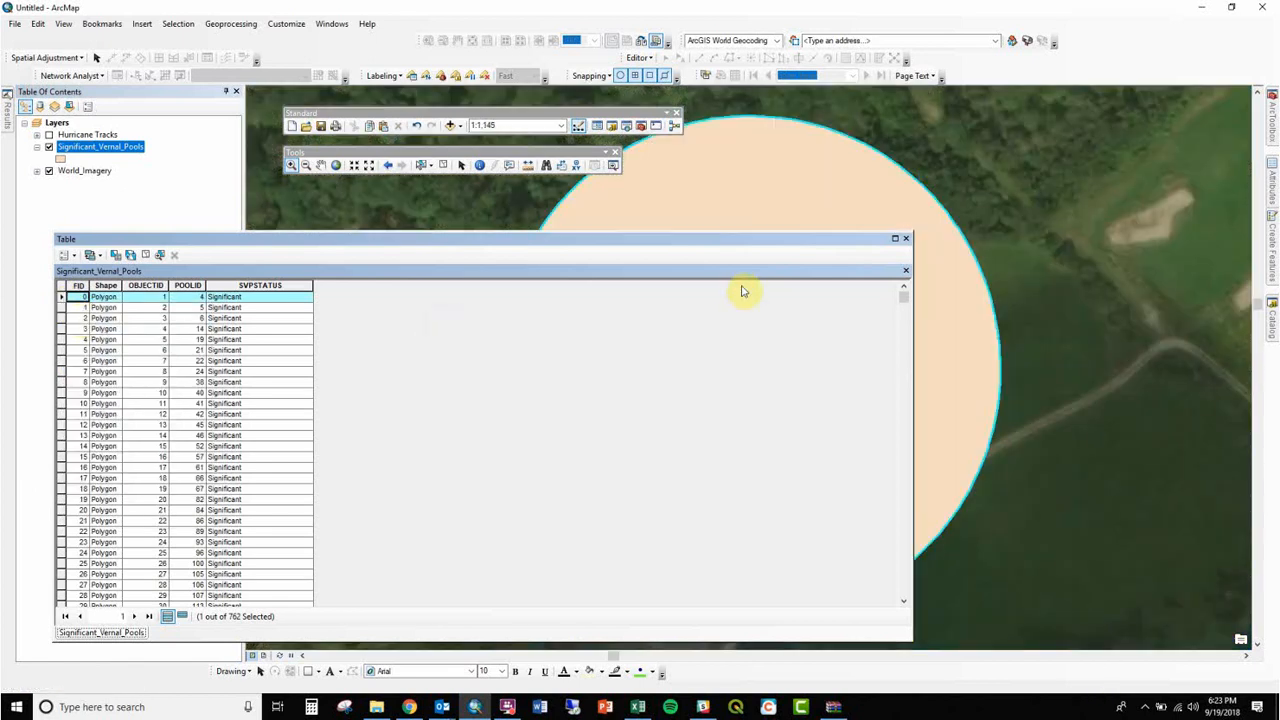
left_click(906, 239)
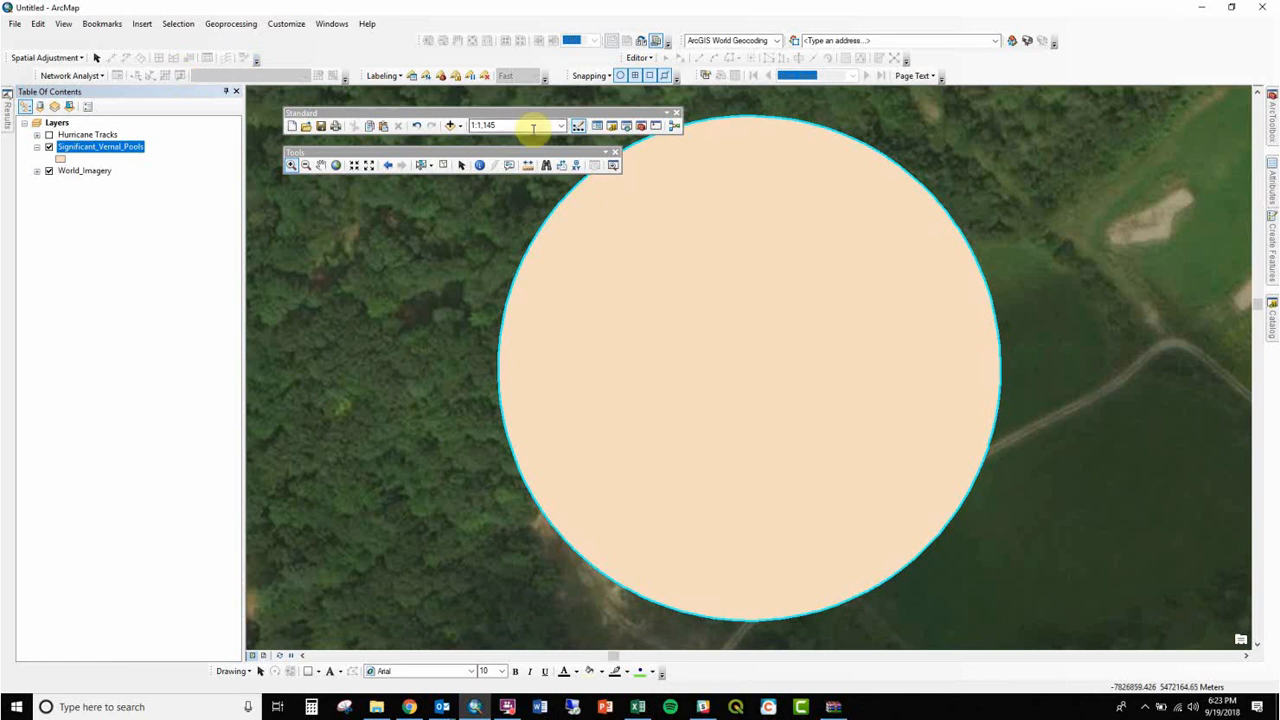
- Zoom the map out to 1:2,500 and reopen the Significant_Vernal_Pools attribute table, placing it clear of the layer list
left_click(368, 167)
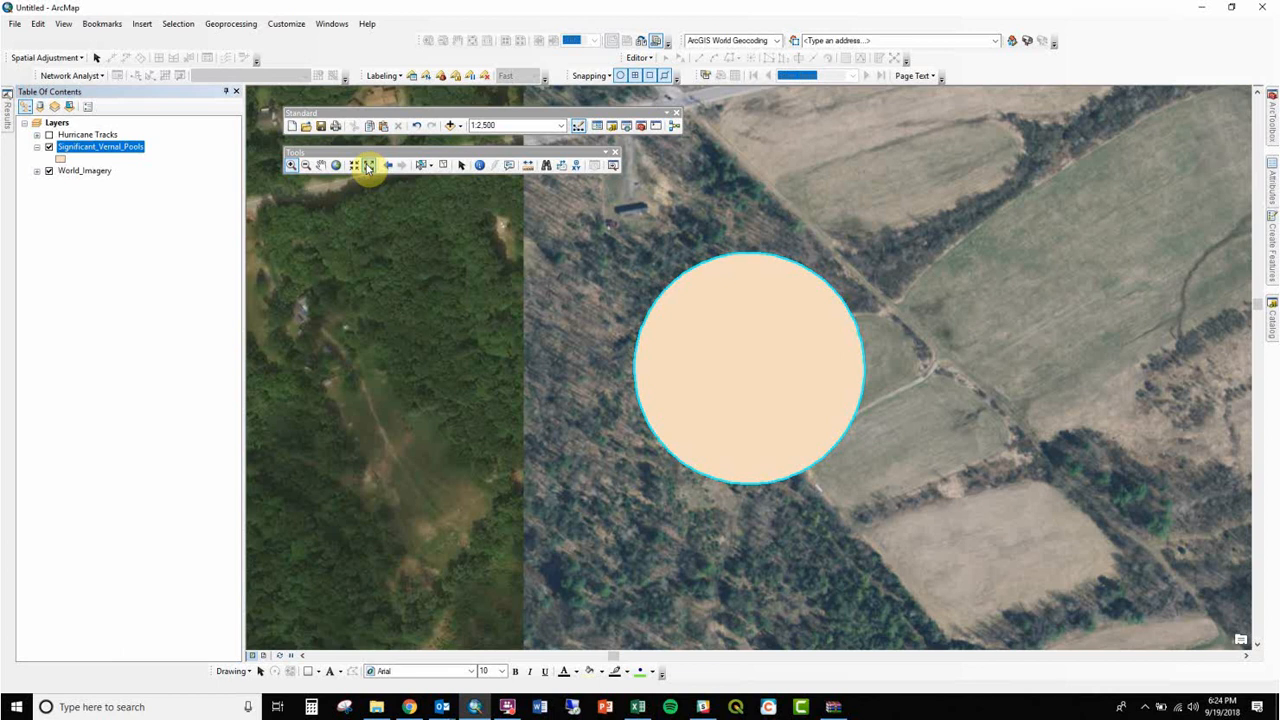
right_click(122, 148)
left_click(167, 185)
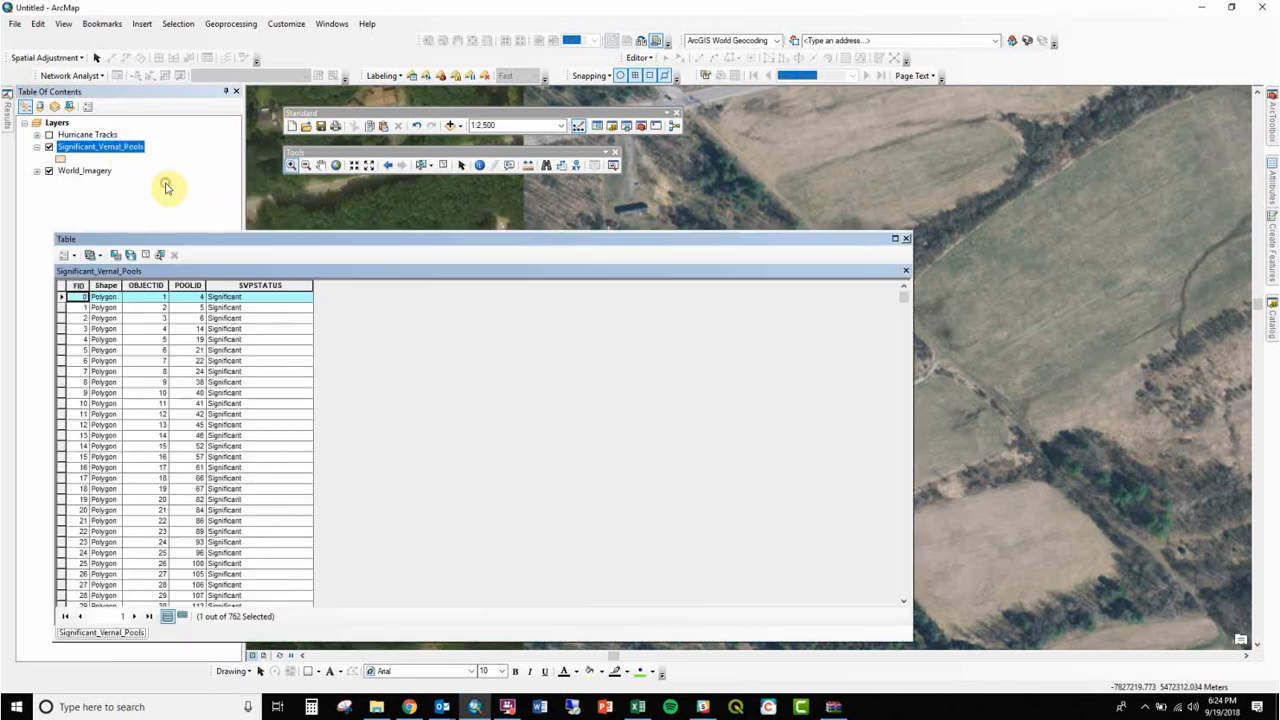
left_click_drag(226, 240, 430, 122)
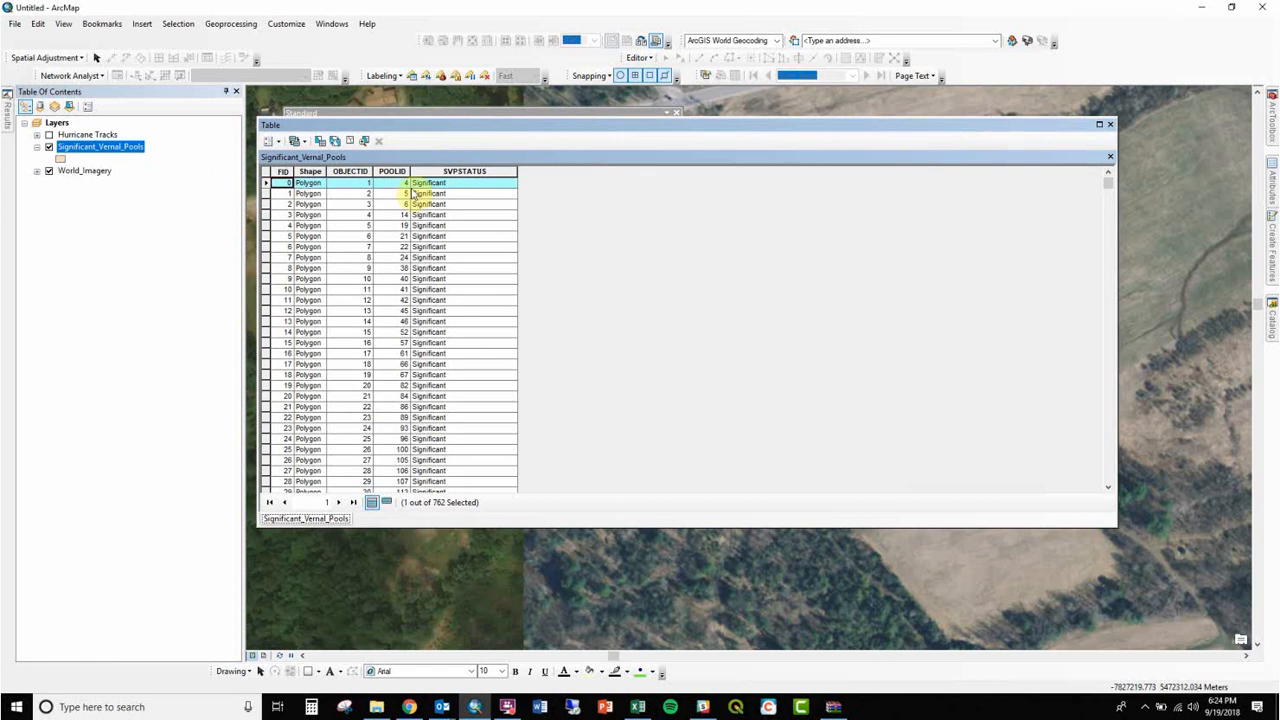
- Select the FID 6 record in the vernal pools table and zoom the map to its polygon
left_click(266, 204)
left_click(266, 214)
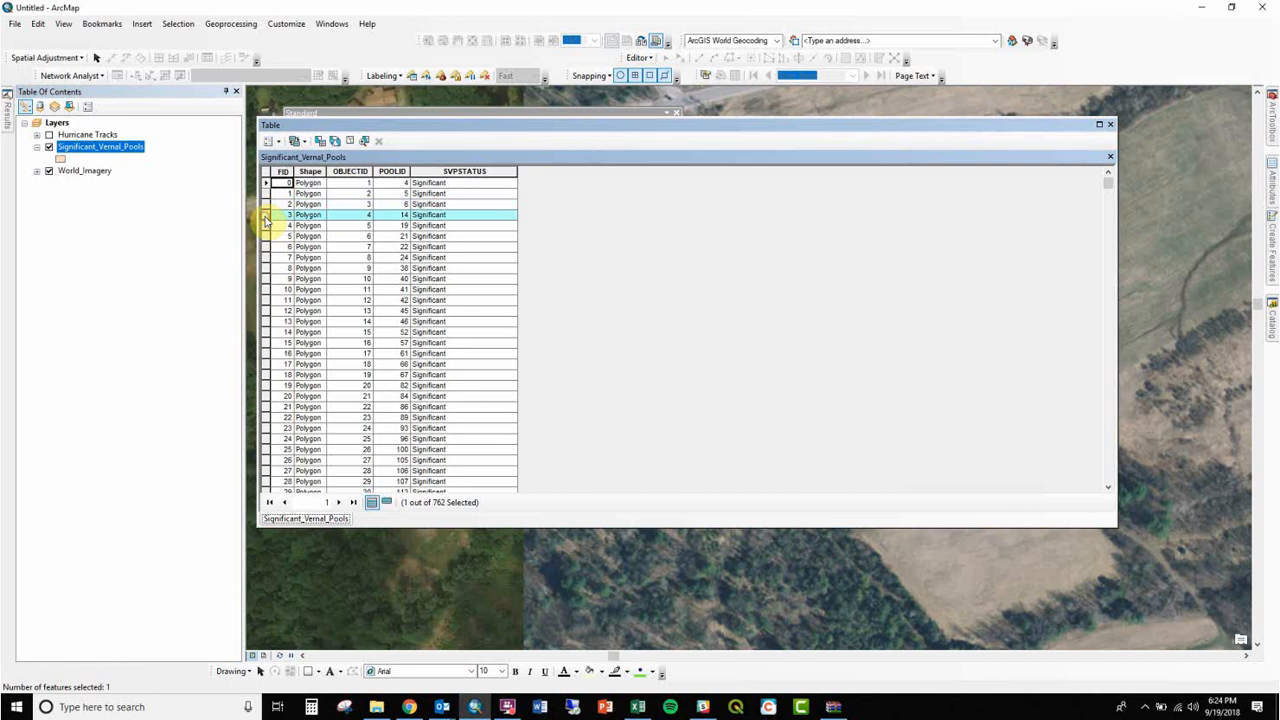
left_click(267, 236)
left_click(266, 247)
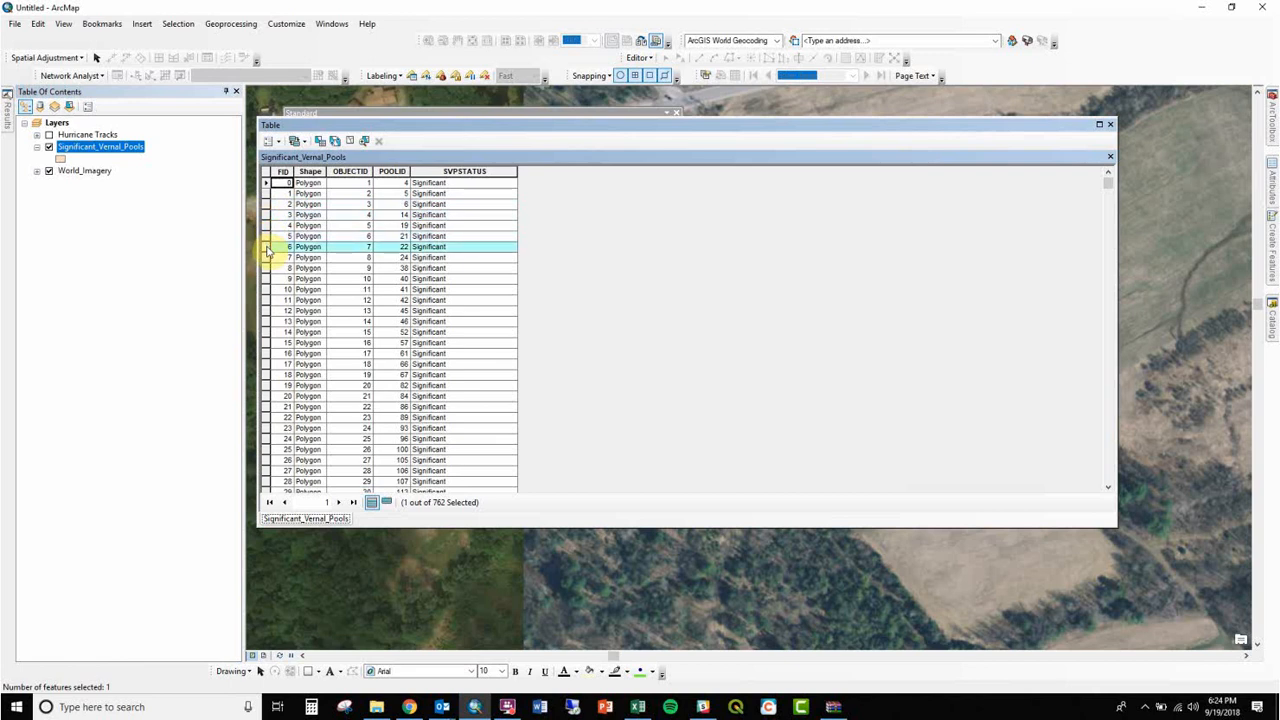
right_click(268, 250)
left_click(300, 269)
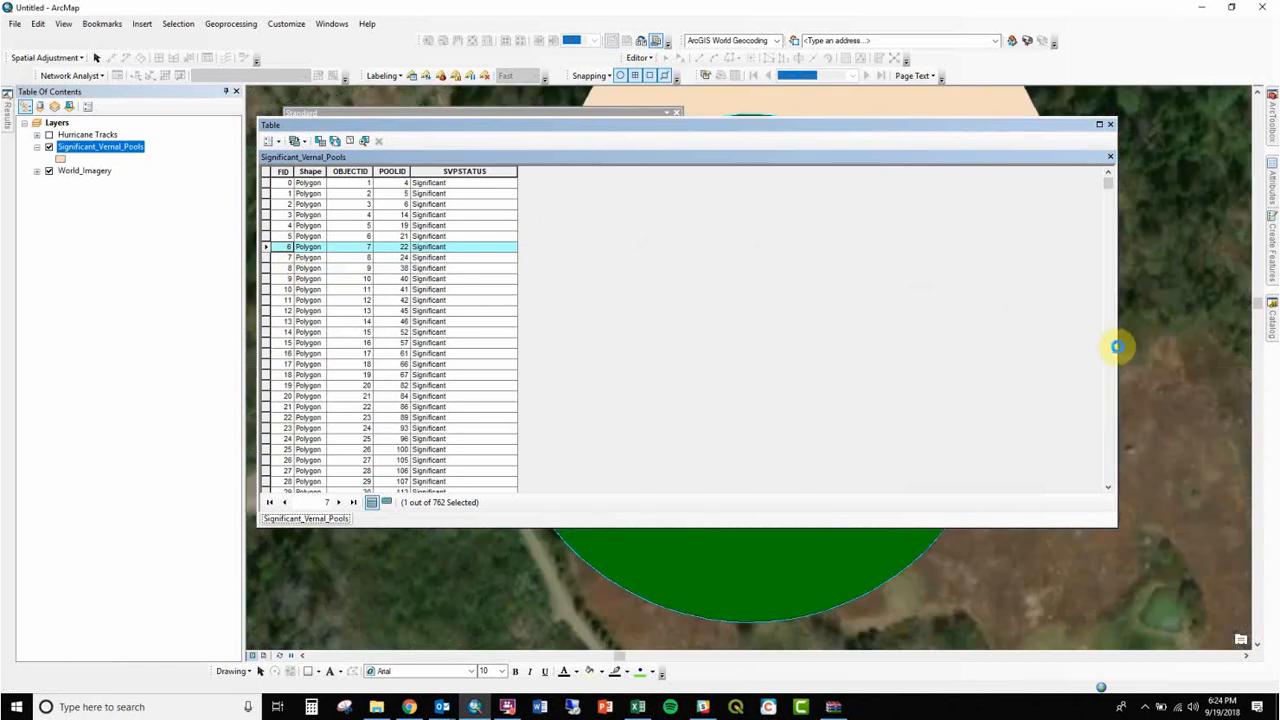
- Narrow the attribute table window, zoom the map to the FID 8 pool, and select the FID 7 record
left_click_drag(1116, 347, 597, 366)
right_click(268, 268)
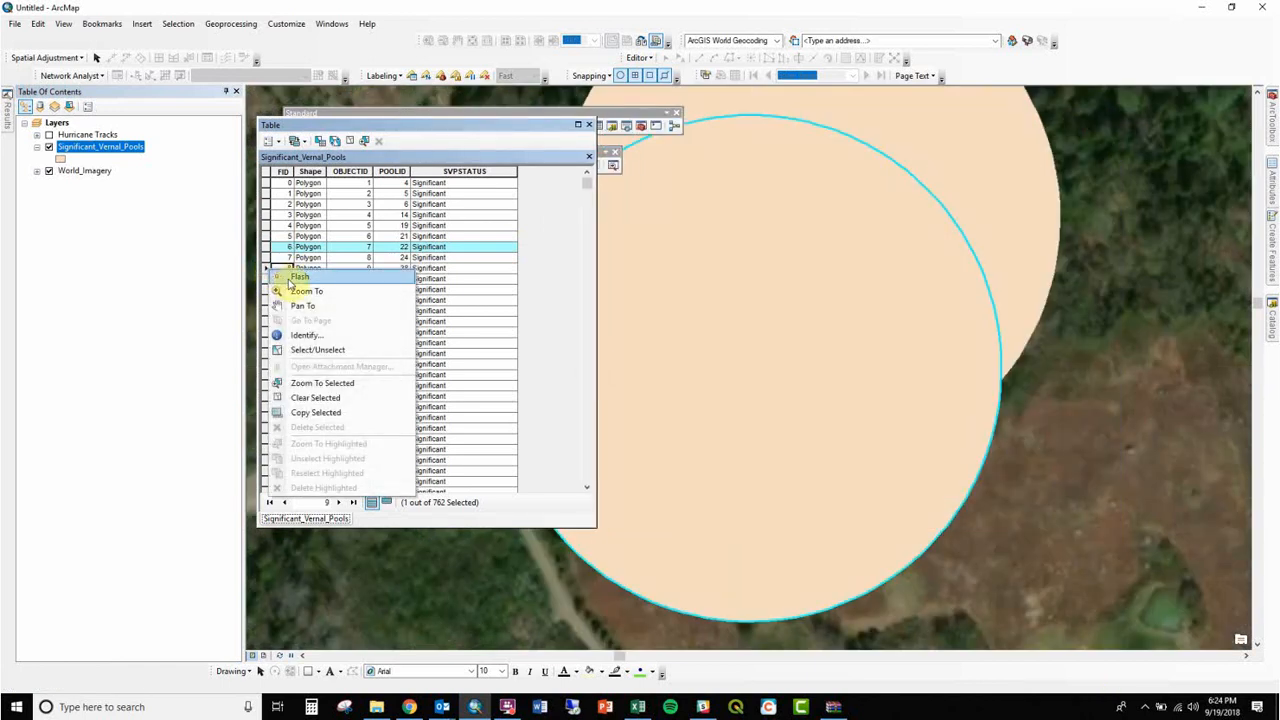
left_click(306, 291)
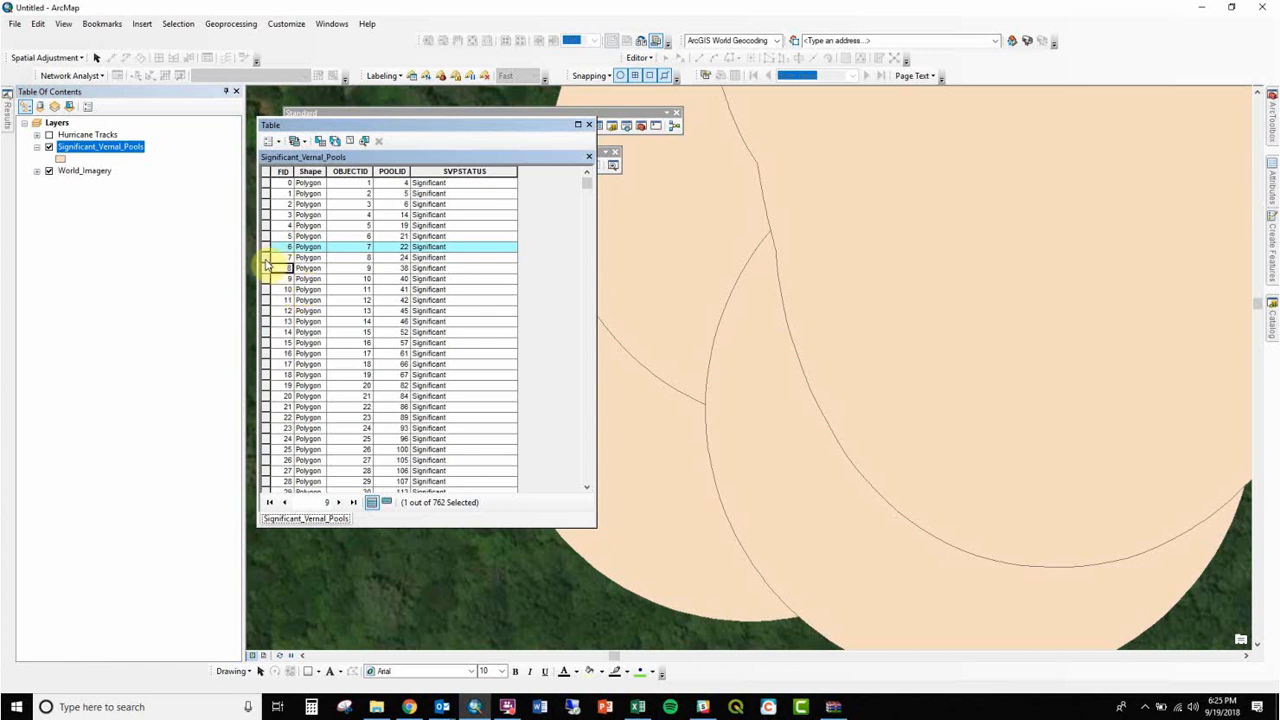
left_click(266, 258)
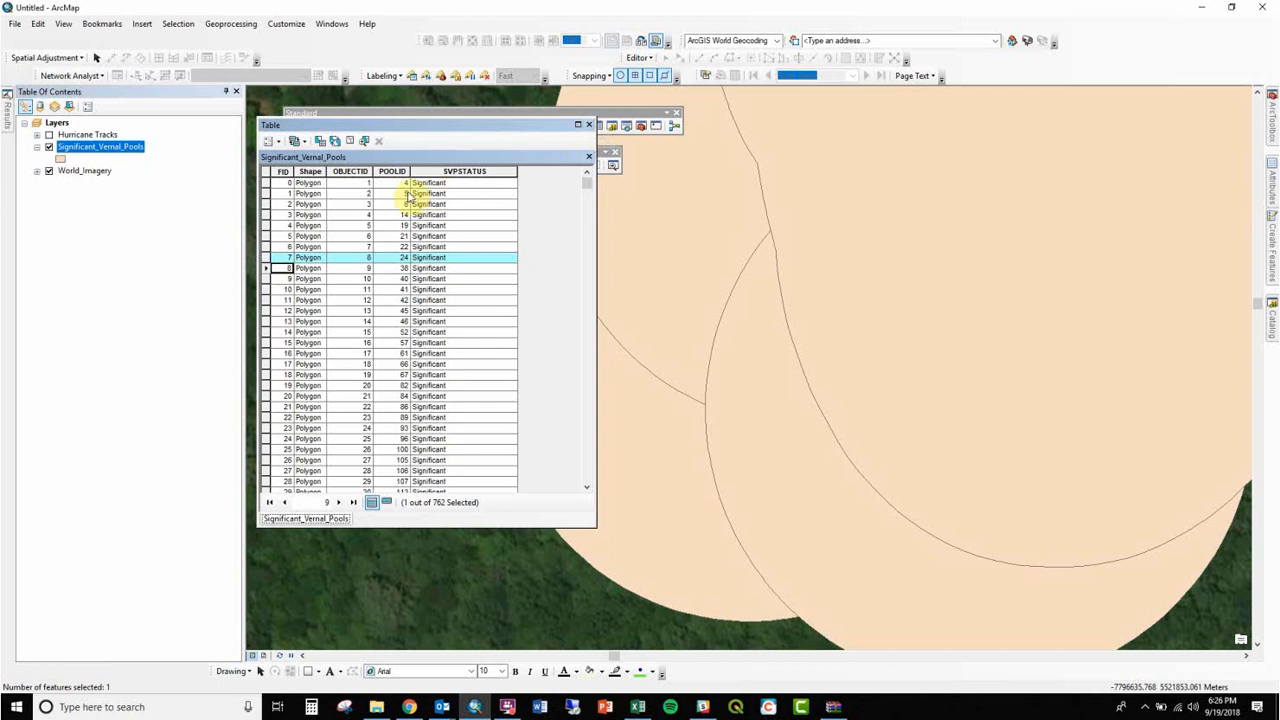
- Sort the vernal pools table by SVPSTATUS in descending order and review the status values down to the last record
double_click(470, 172)
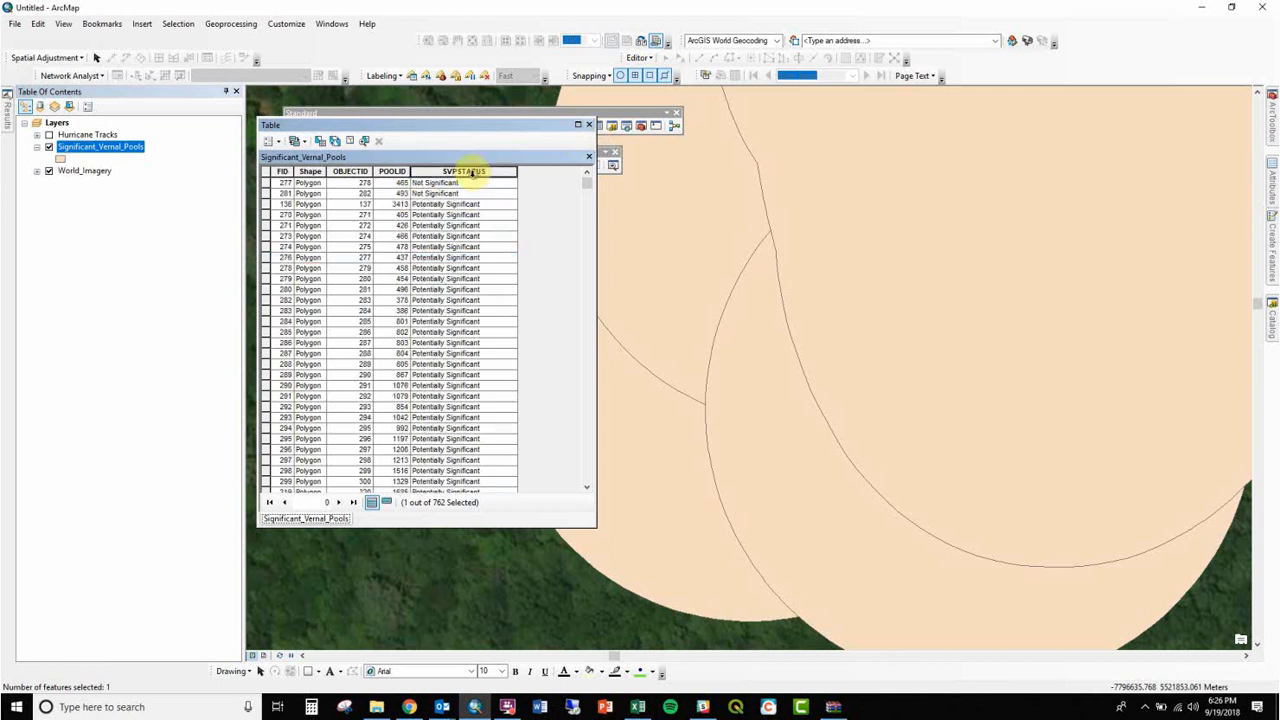
double_click(472, 173)
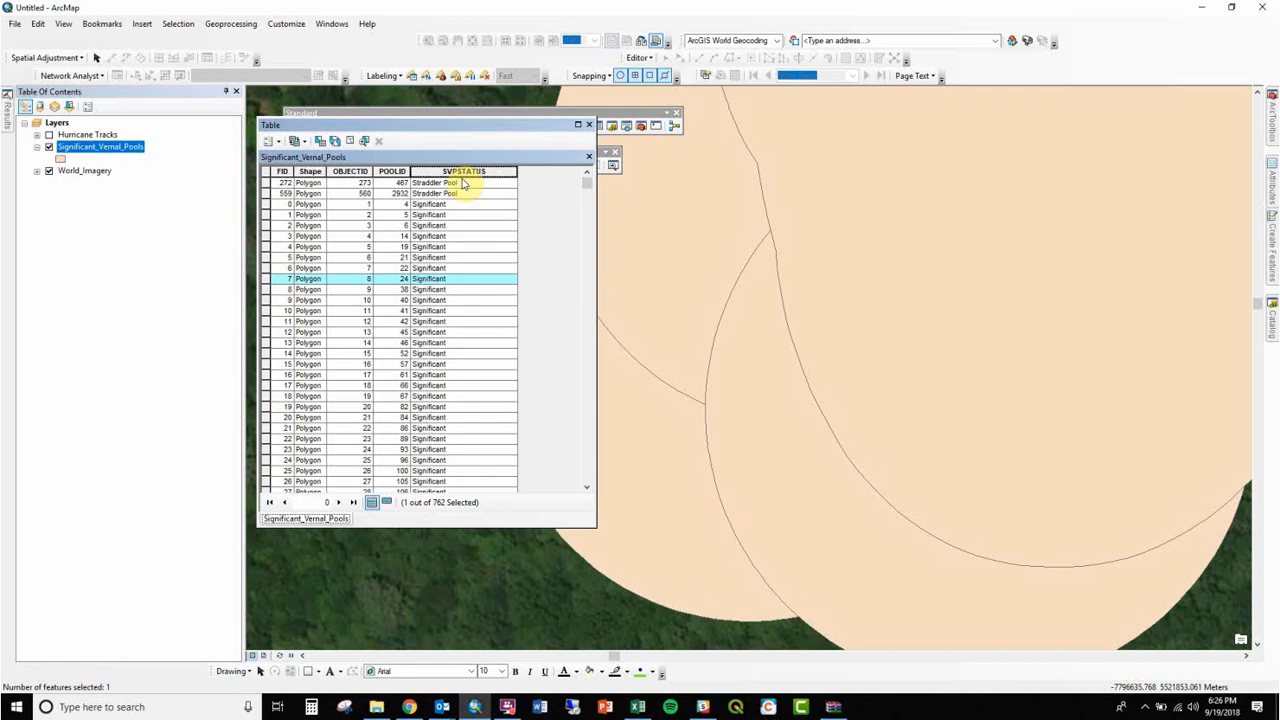
left_click(457, 194)
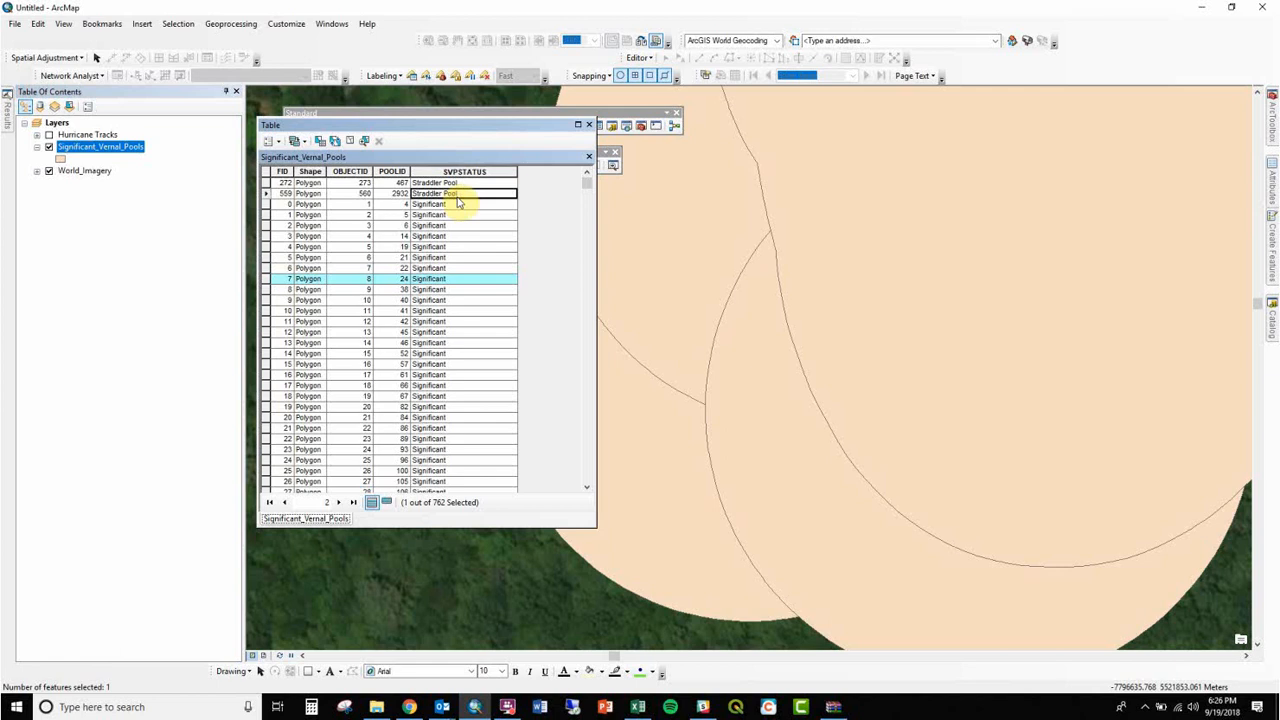
left_click(457, 236)
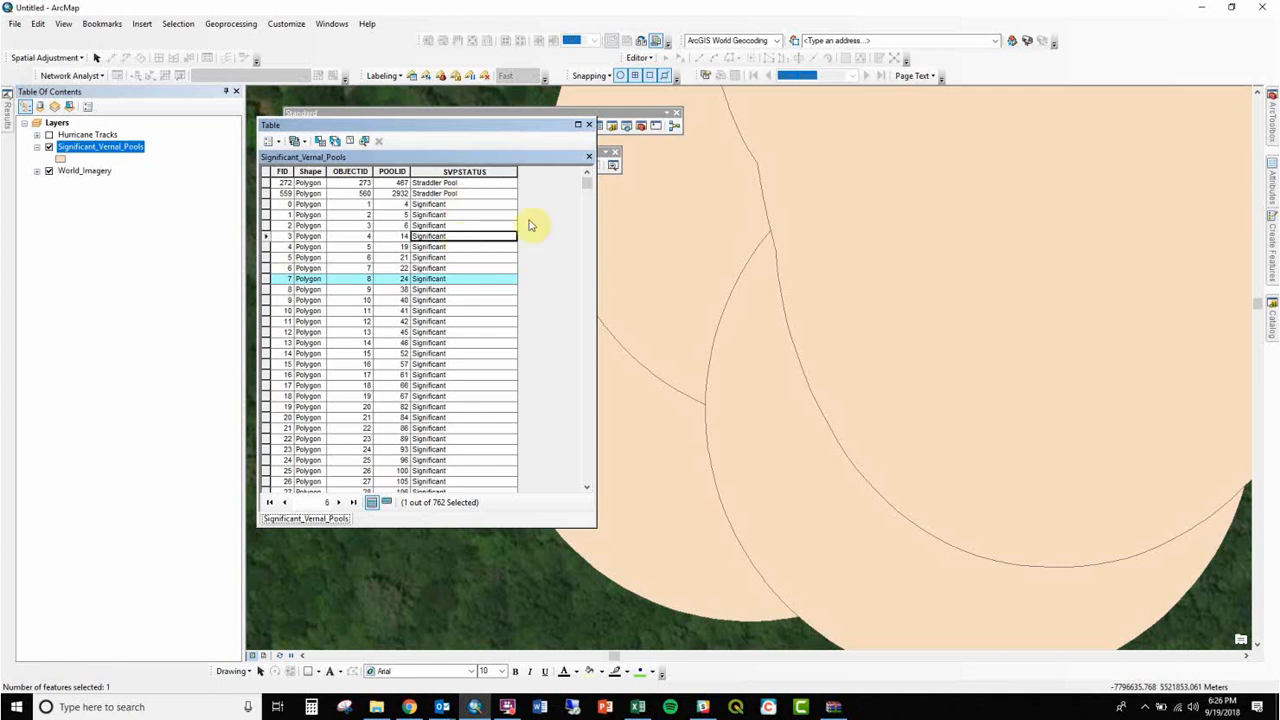
left_click_drag(590, 185, 549, 512)
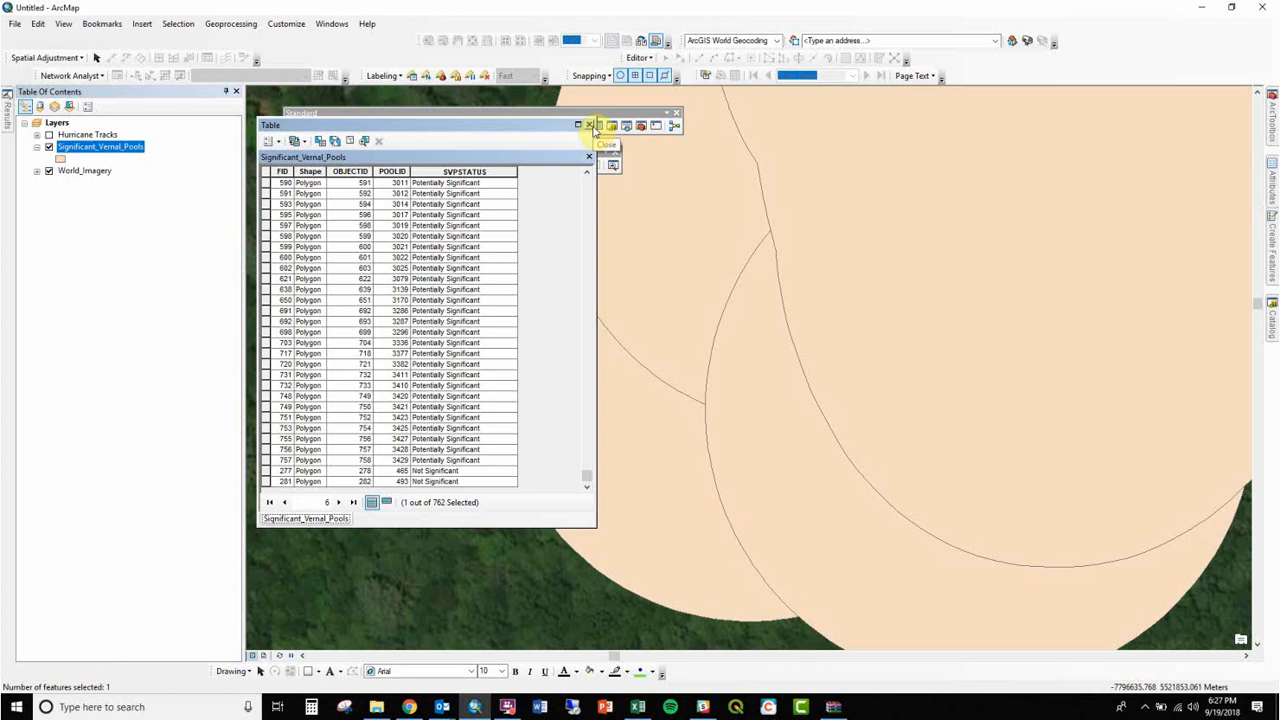
- Dock the attribute table beside the map and zoom out to 1:2,500 around the overlapping vernal pool polygons
left_click_drag(556, 125, 1246, 381)
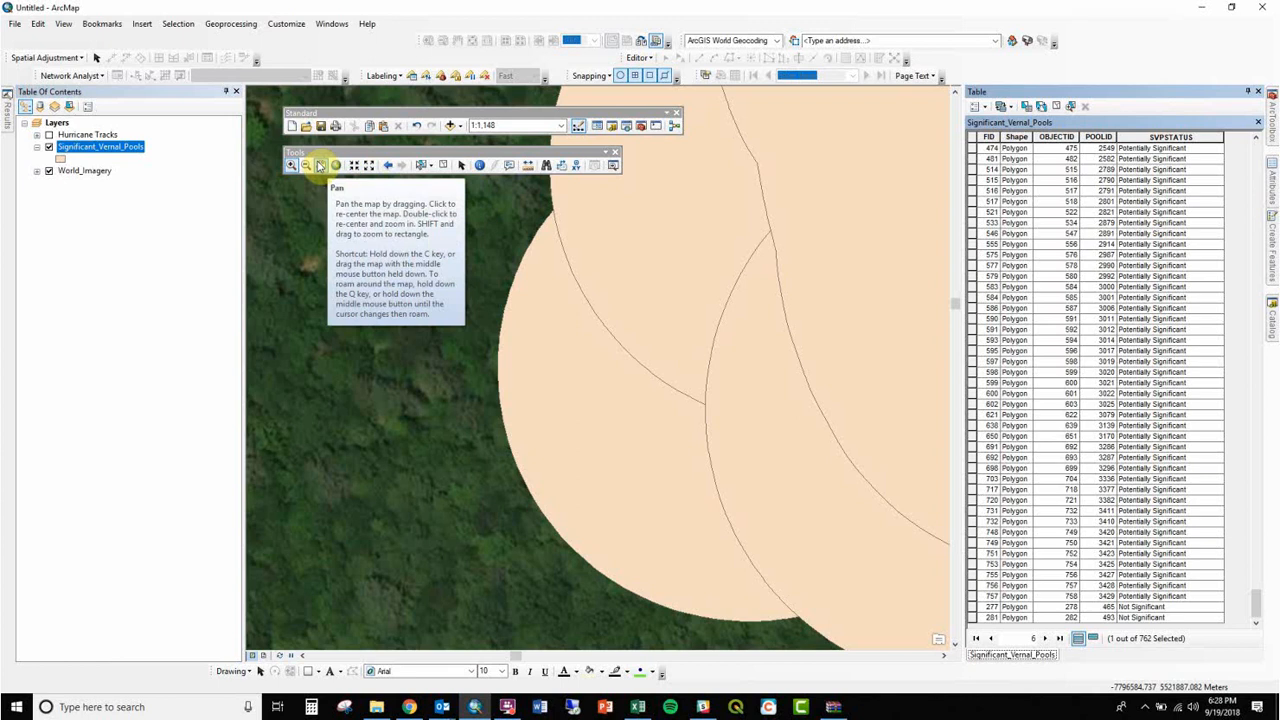
left_click(320, 165)
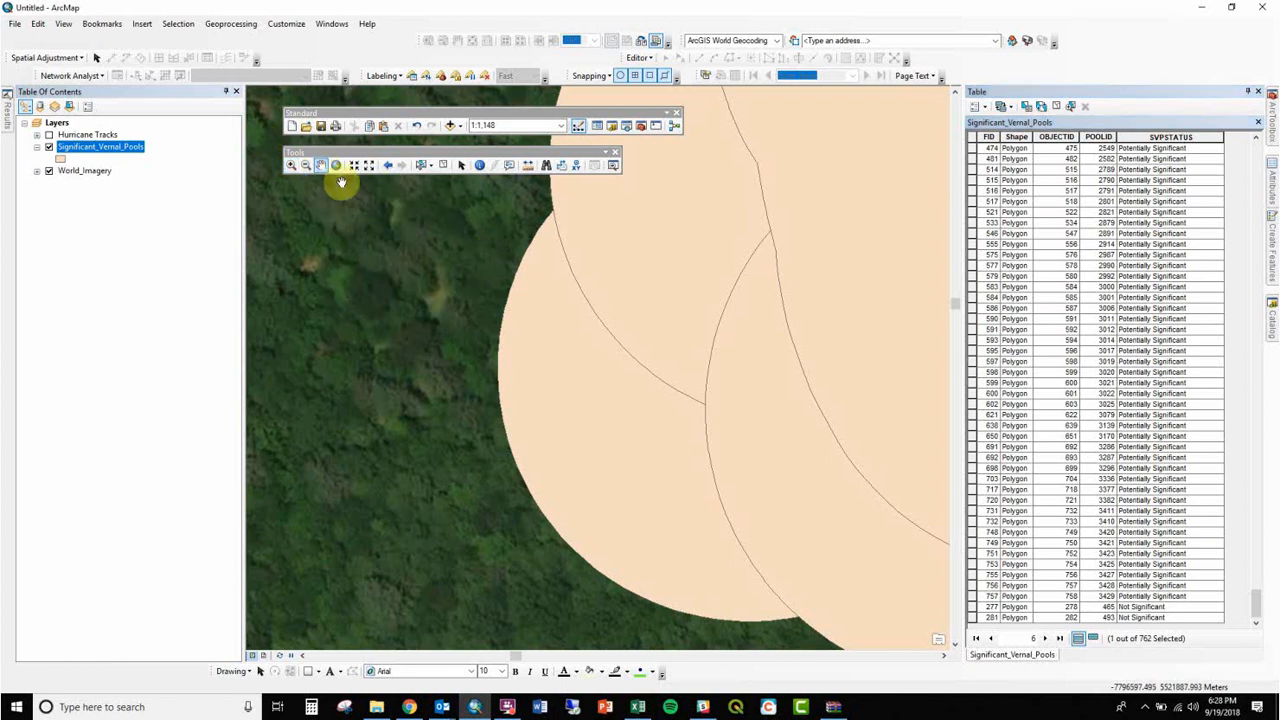
left_click_drag(614, 323, 356, 317)
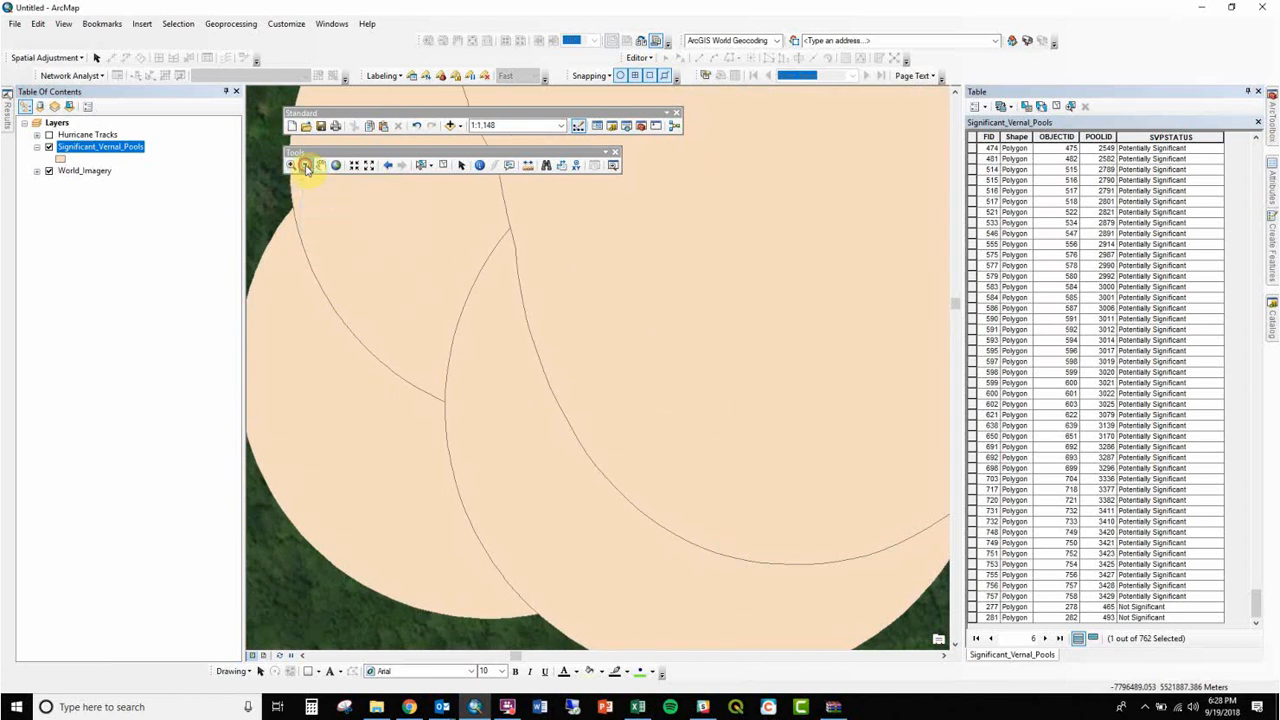
left_click(306, 165)
left_click(616, 313)
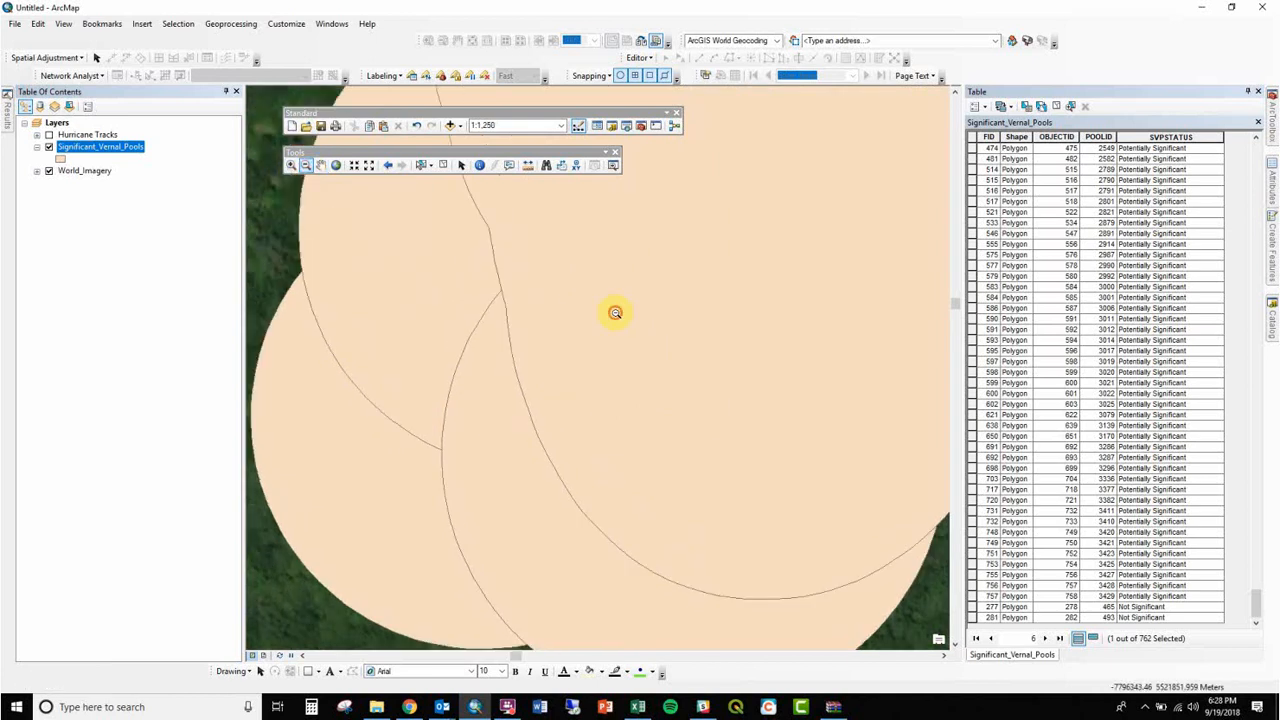
left_click(616, 313)
left_click(616, 313)
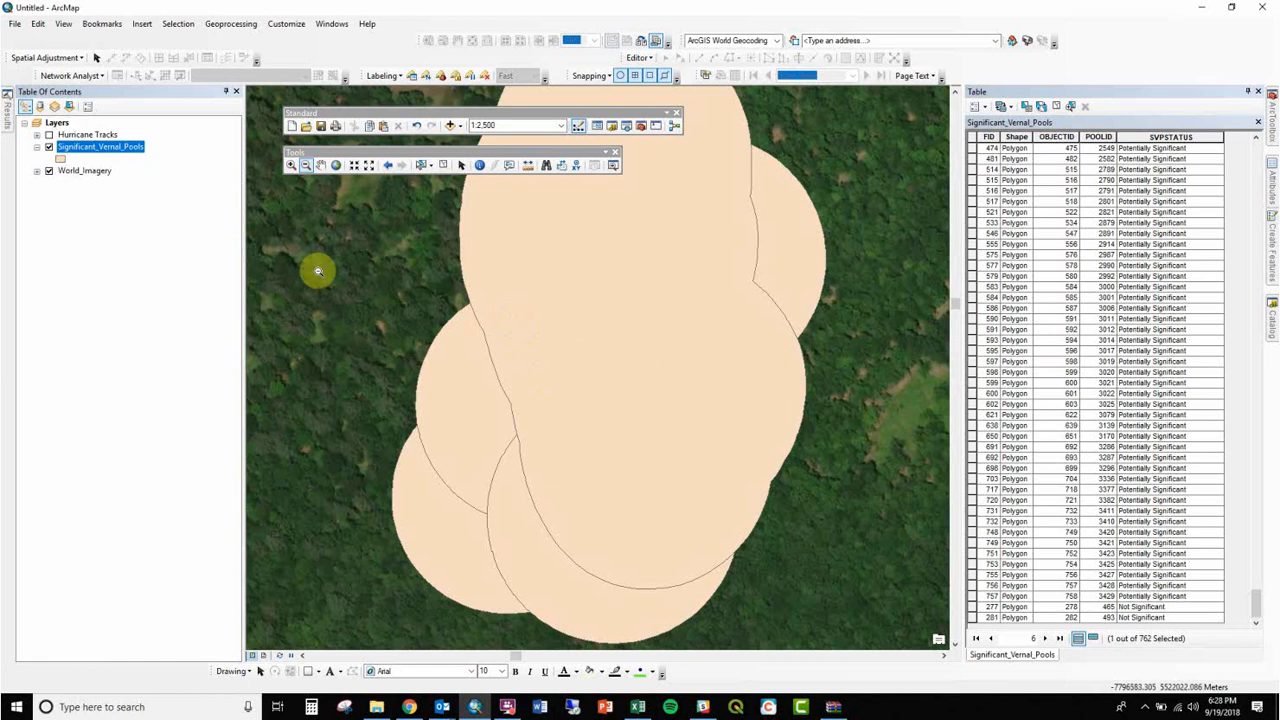
- Set the Significant_Vernal_Pools symbol's fill color to No Color and apply it
left_click(60, 162)
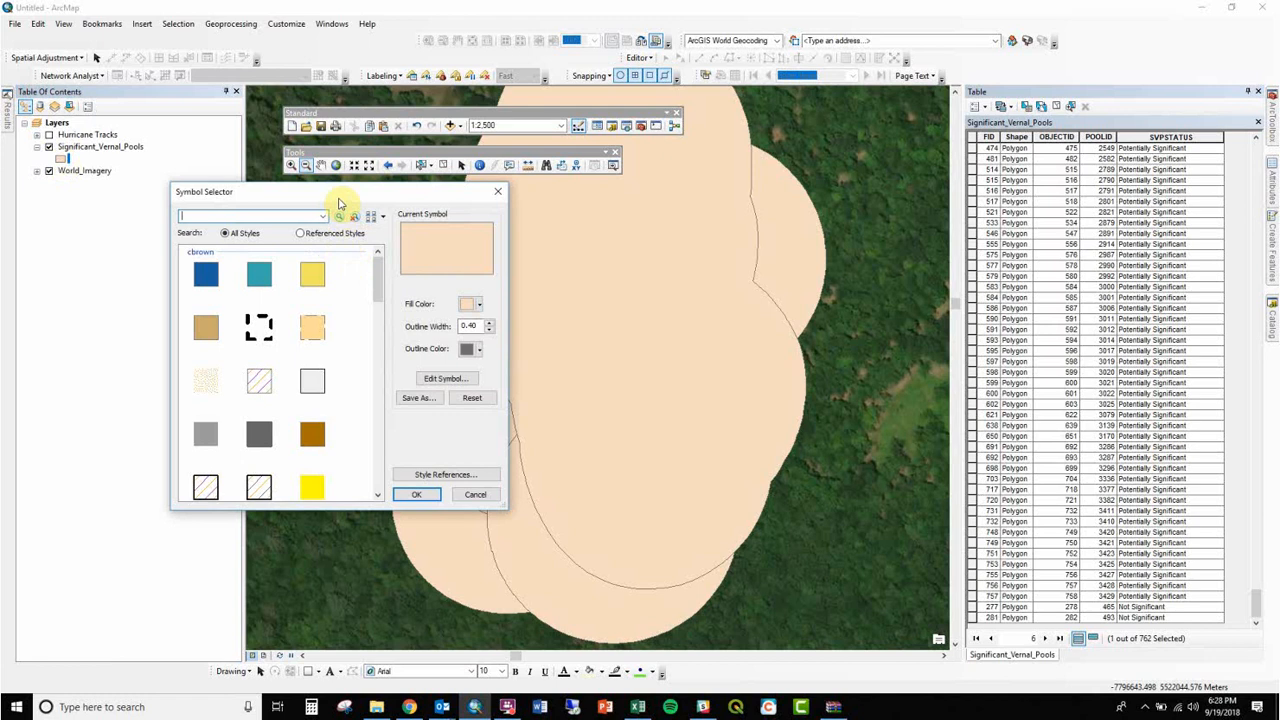
left_click_drag(338, 200, 618, 196)
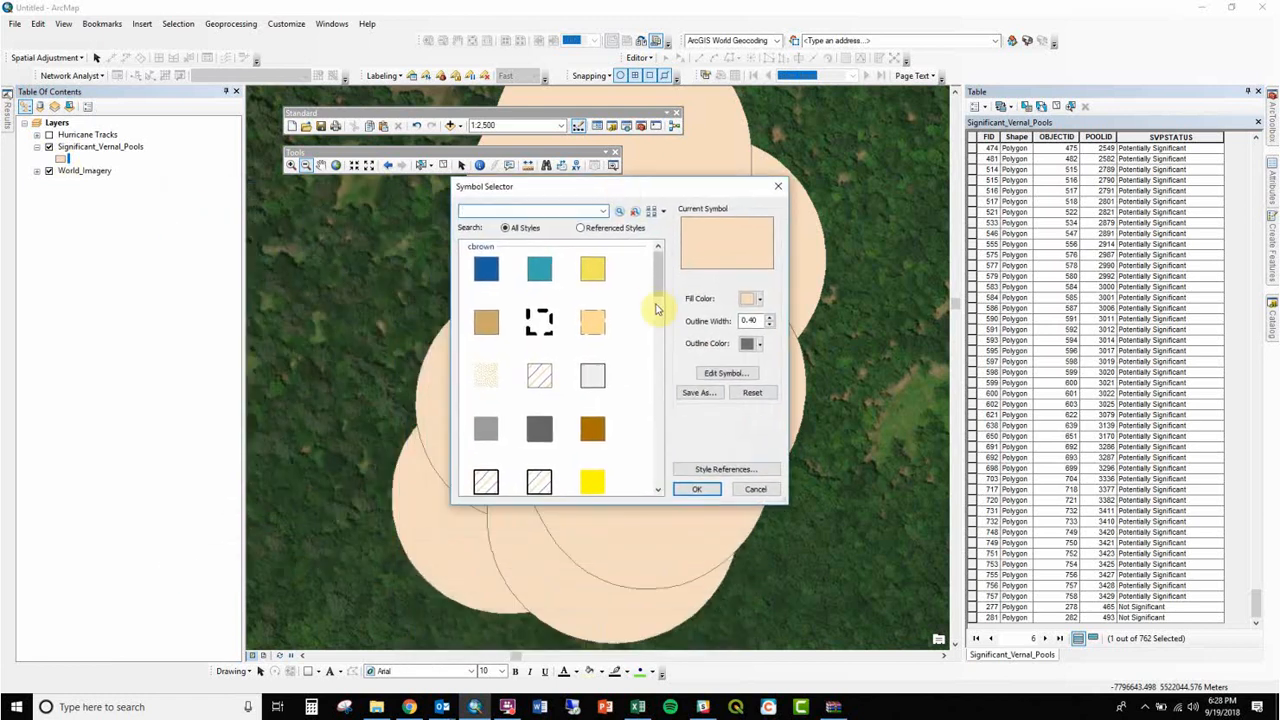
mouse_move(657, 280)
left_mouse_down()
mouse_move(657, 425)
mouse_move(643, 272)
left_mouse_up()
left_click(757, 302)
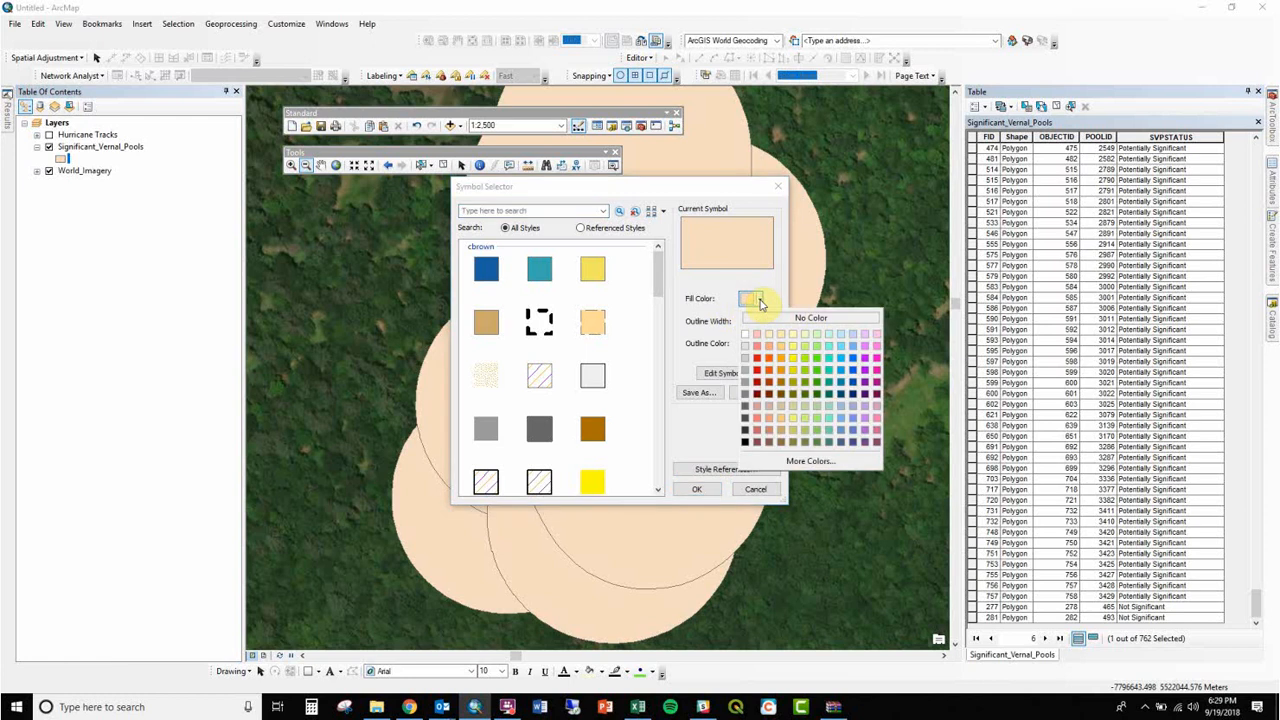
left_click(763, 317)
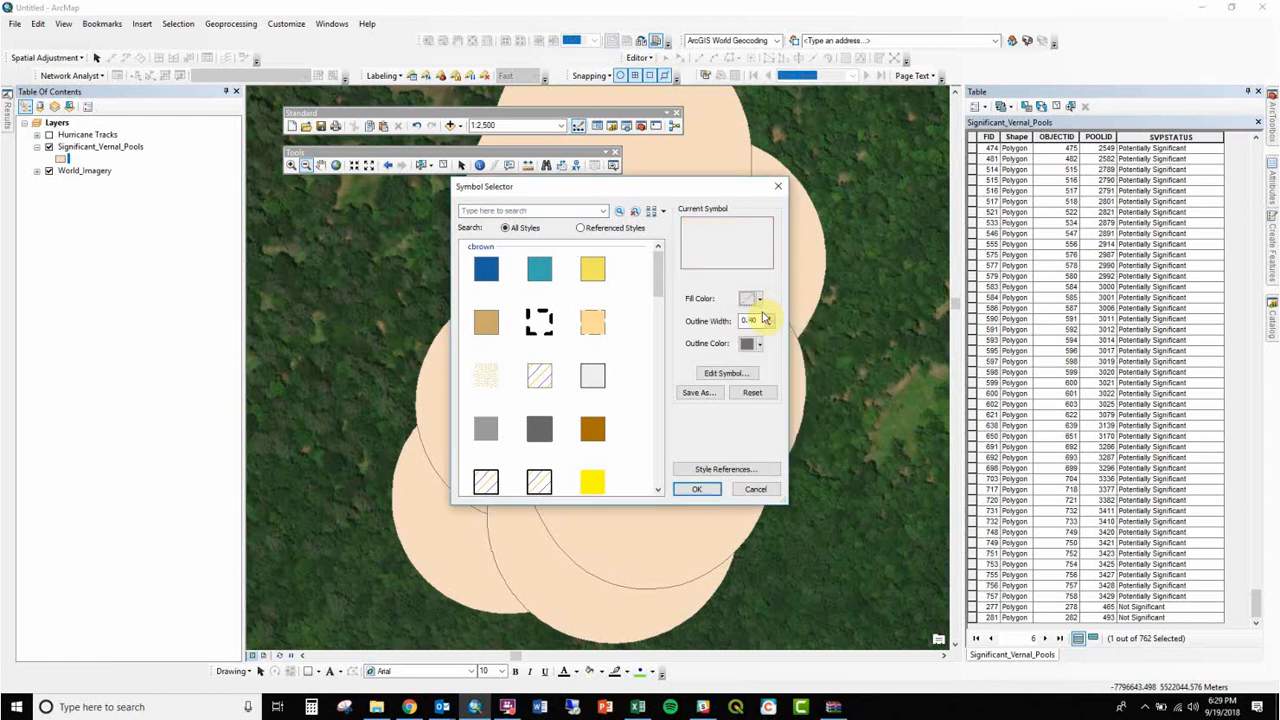
left_click(703, 490)
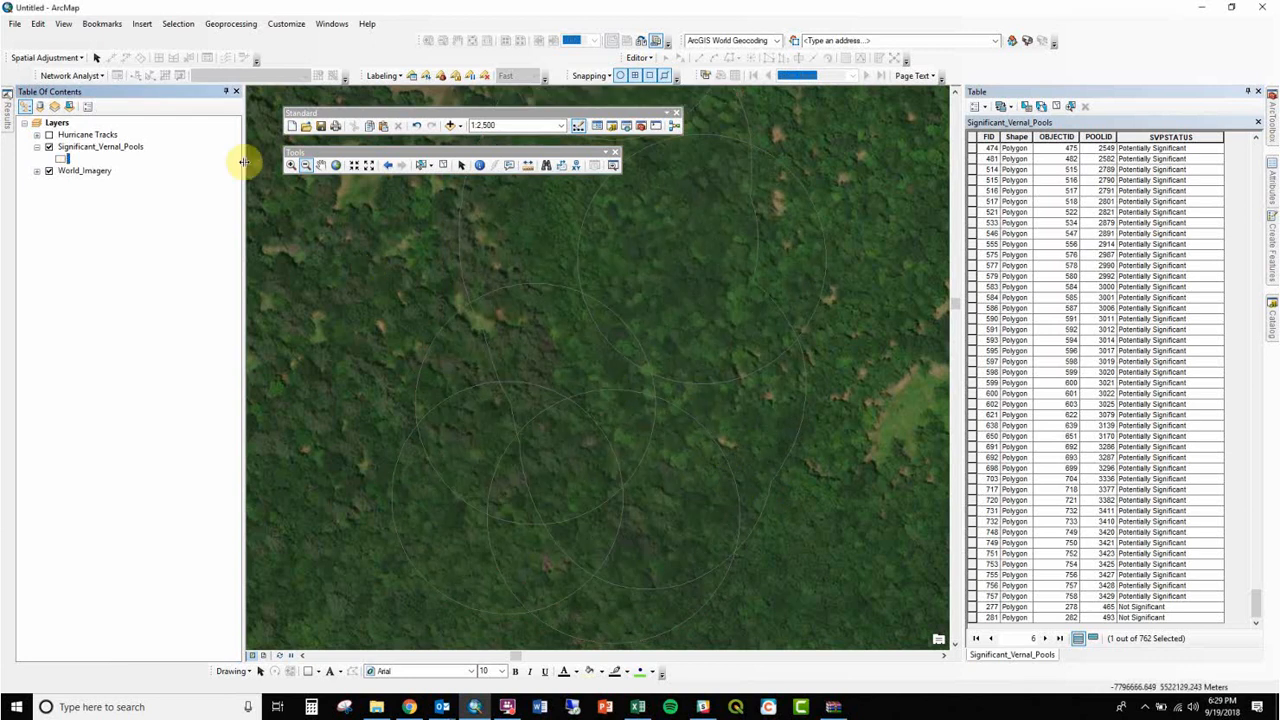
- Set the Significant_Vernal_Pools symbol's outline color to bright turquoise and its outline width to 5
left_click(62, 159)
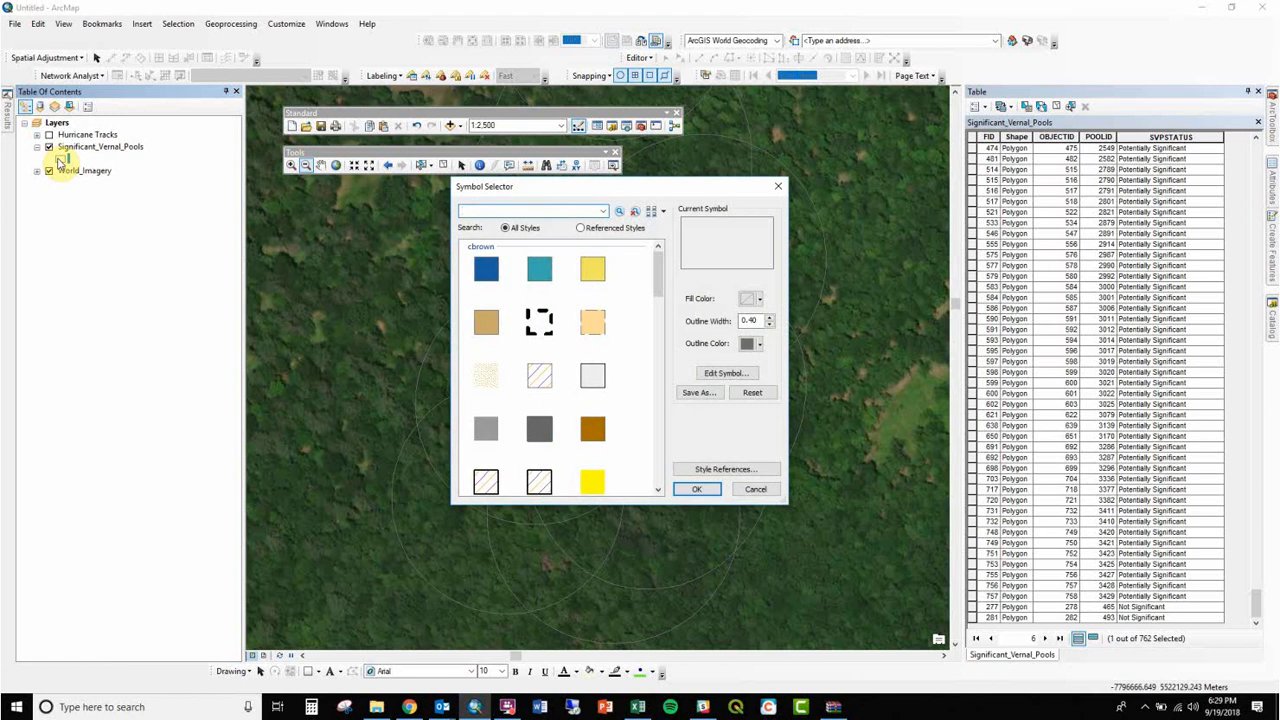
left_click(758, 343)
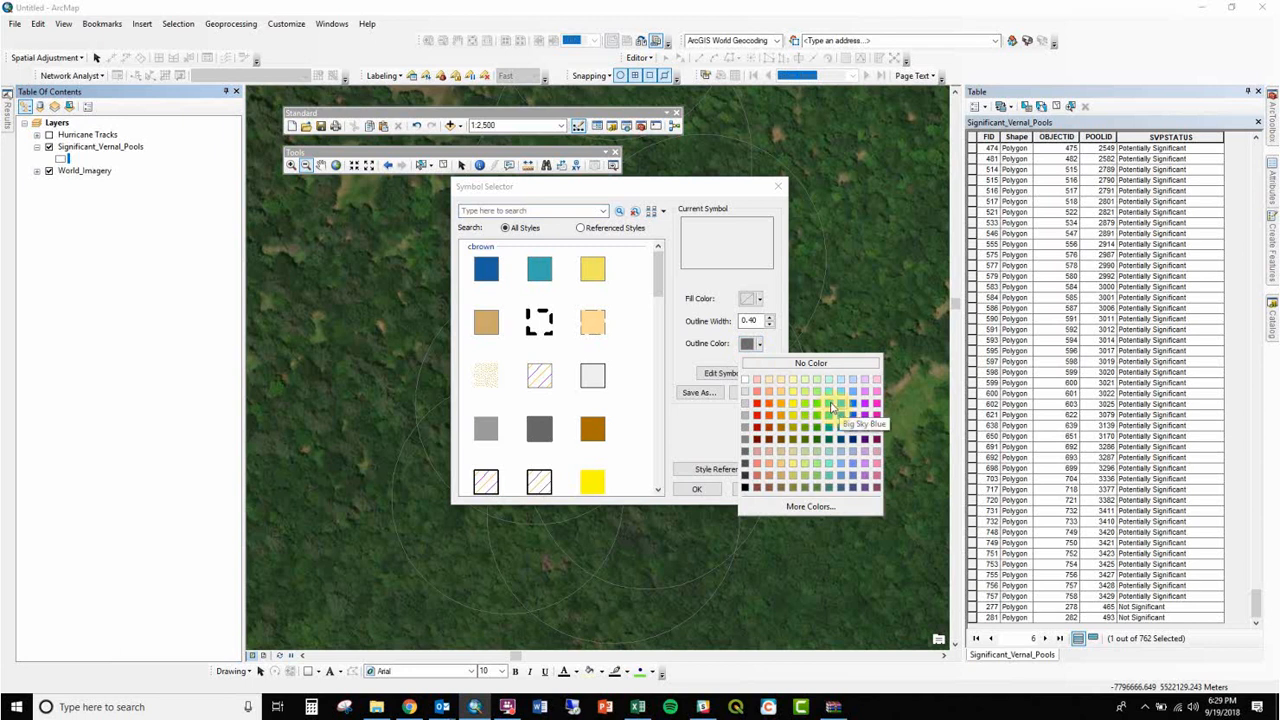
left_click(831, 407)
left_click(770, 319)
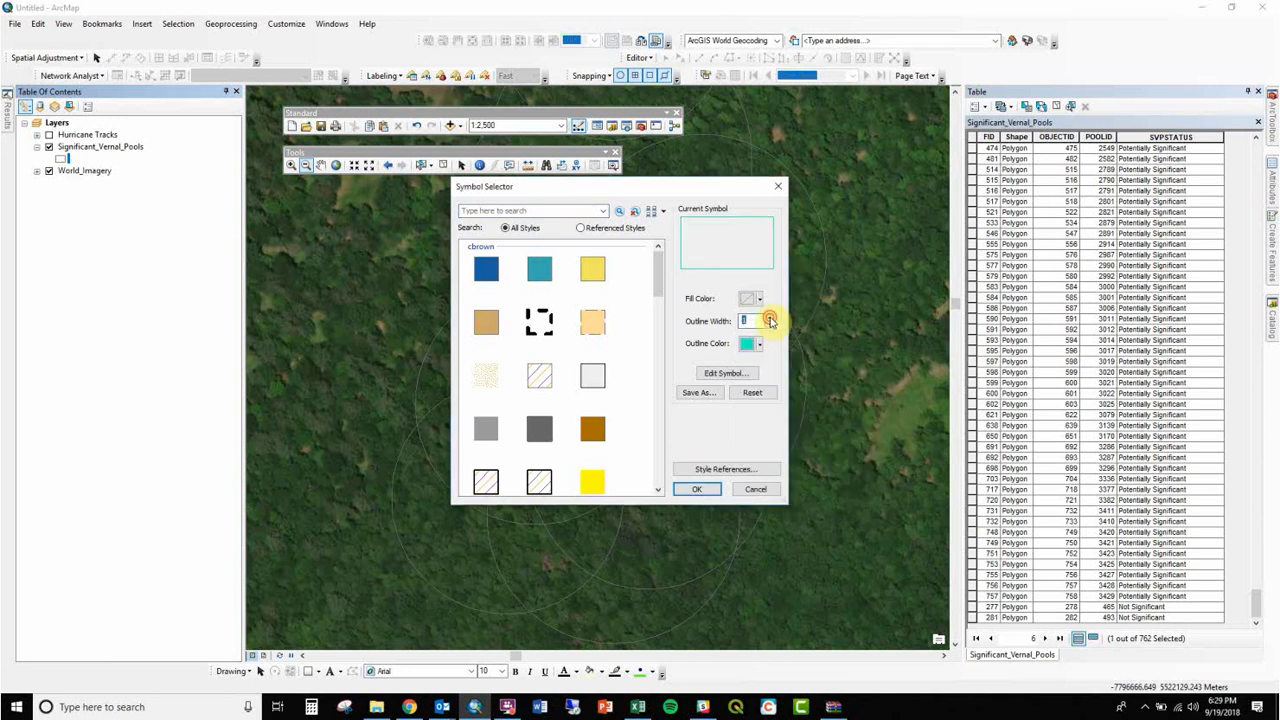
left_click(770, 319)
left_click(770, 319)
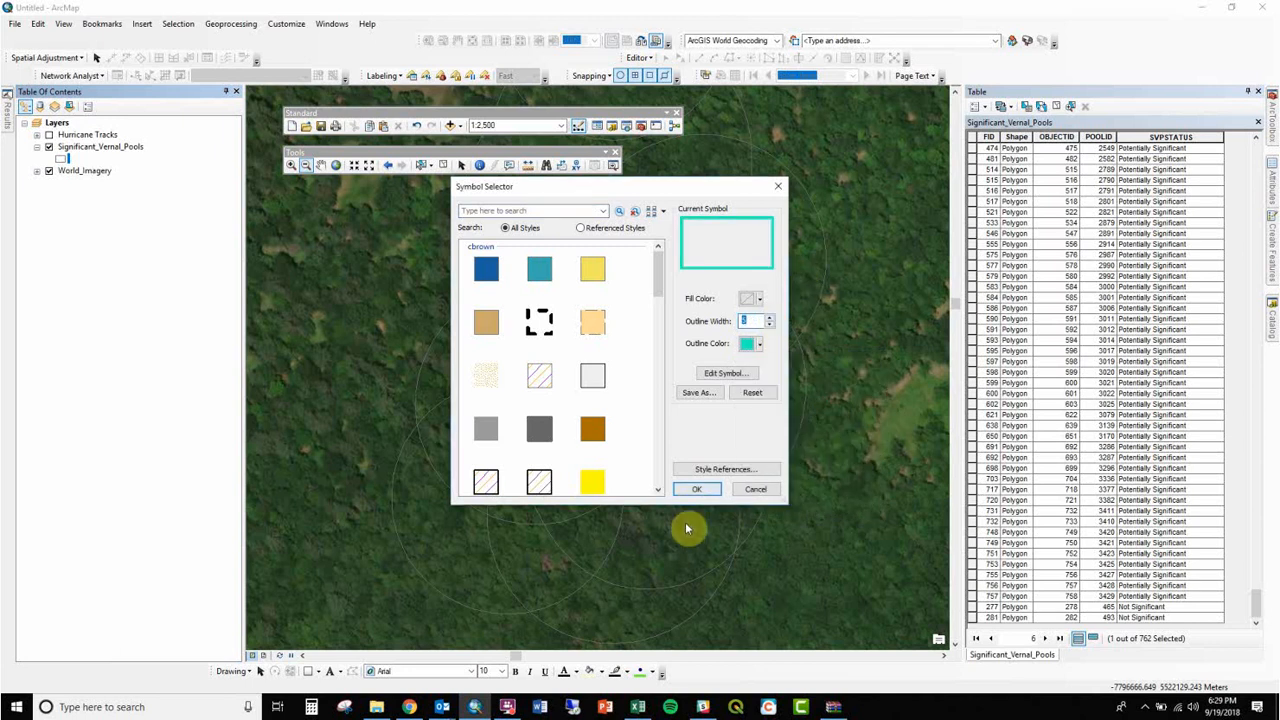
left_click(695, 489)
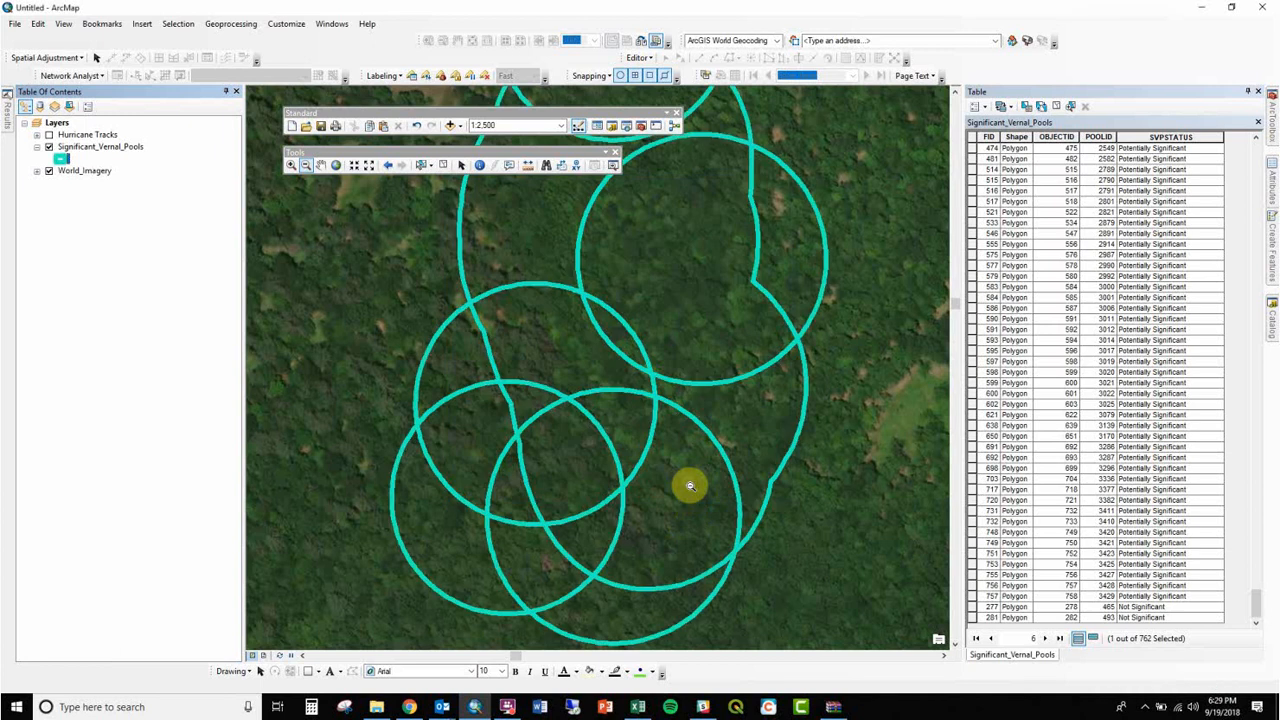
- Zoom the map out to 1:5,000 and center the whole cluster of overlapping vernal pool polygons
left_click(368, 167)
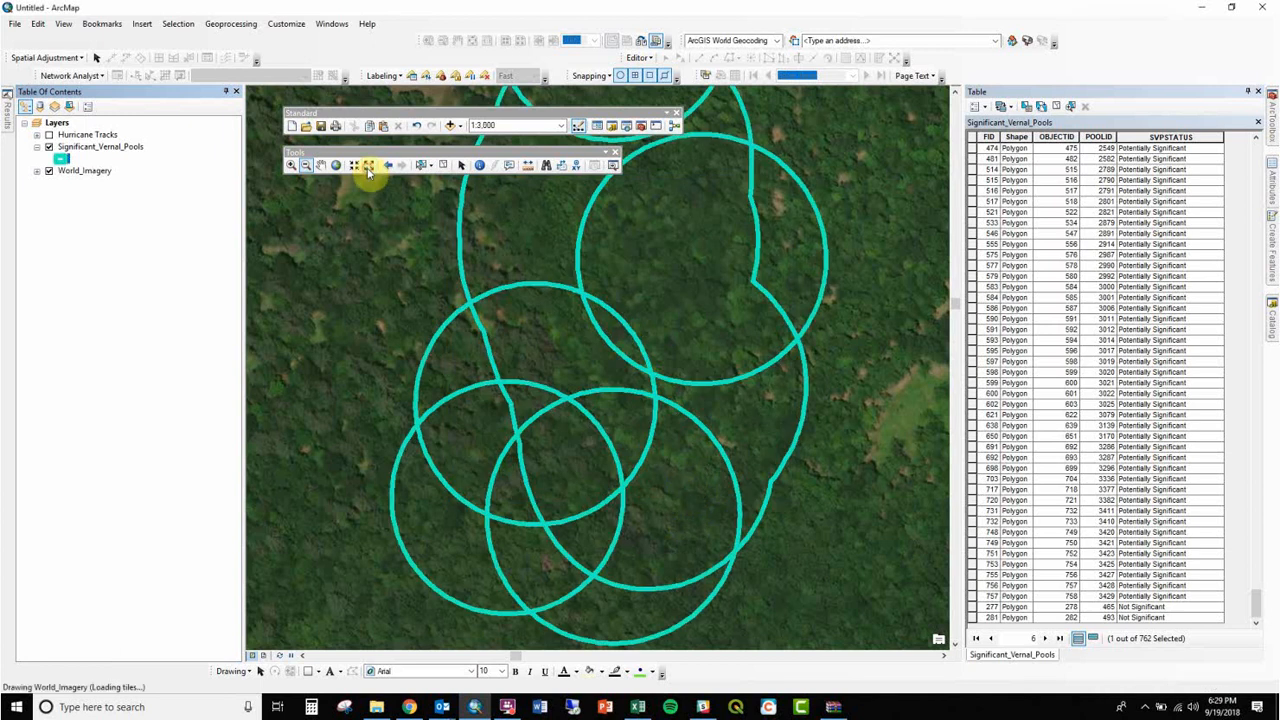
left_click(368, 167)
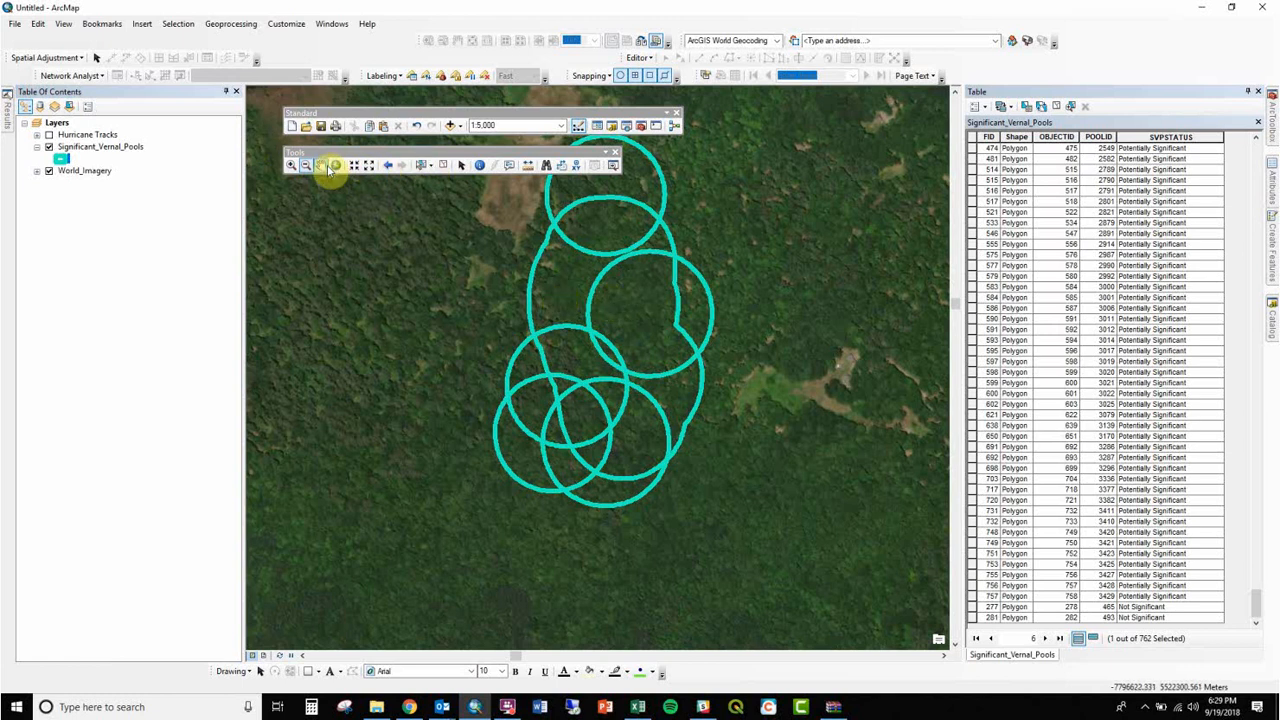
left_click_drag(606, 223, 606, 289)
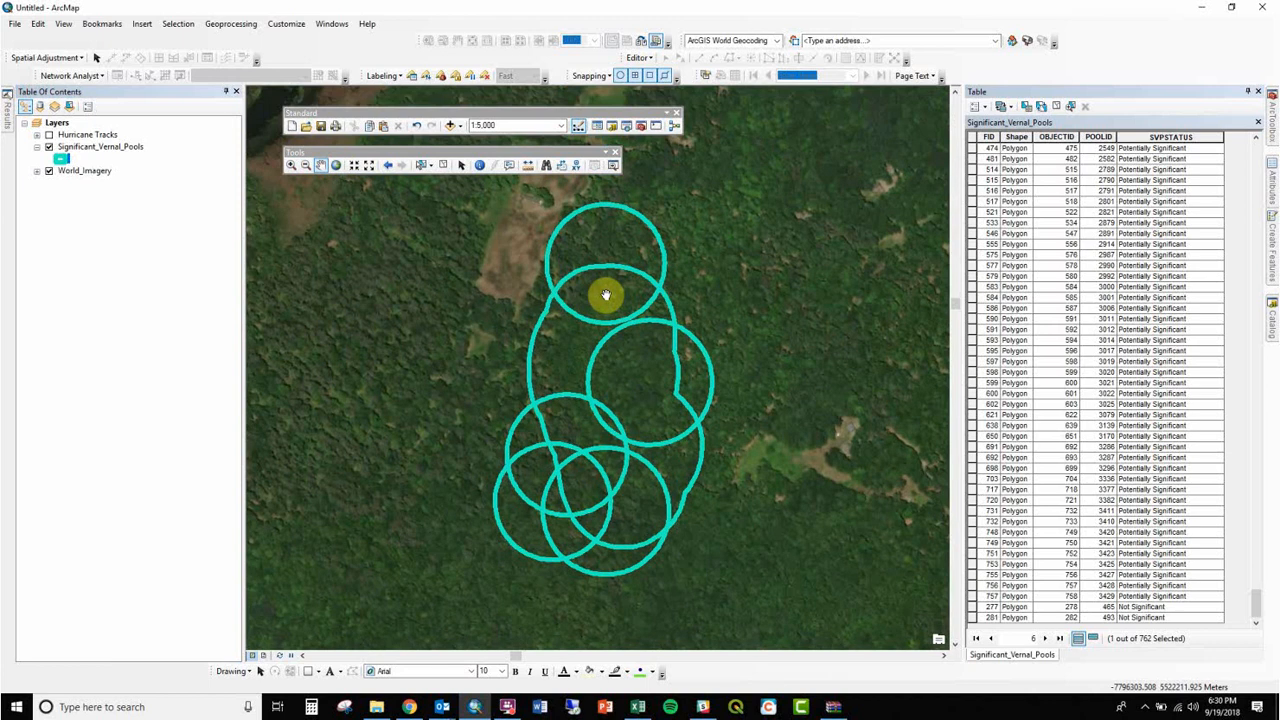
- Open the symbology properties of the Significant_Vernal_Pools layer and view its single symbol's settings without changing them
left_click(116, 150)
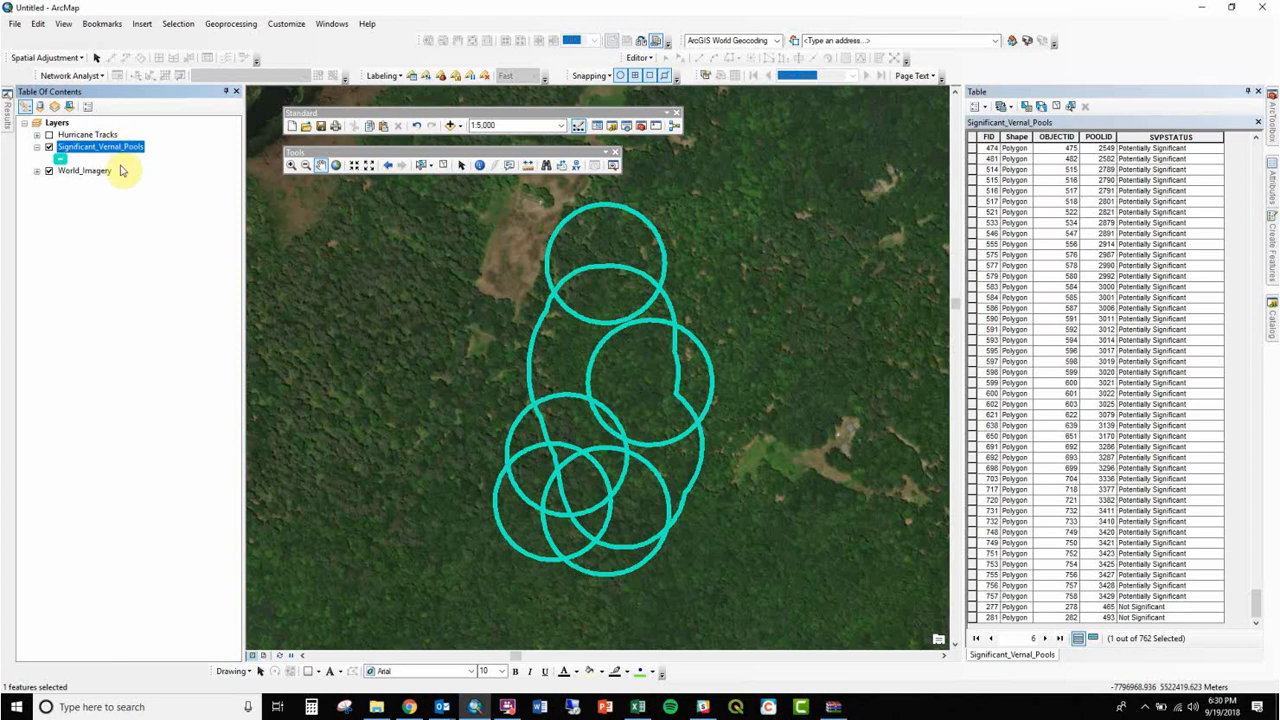
left_click(110, 171)
left_click(125, 150)
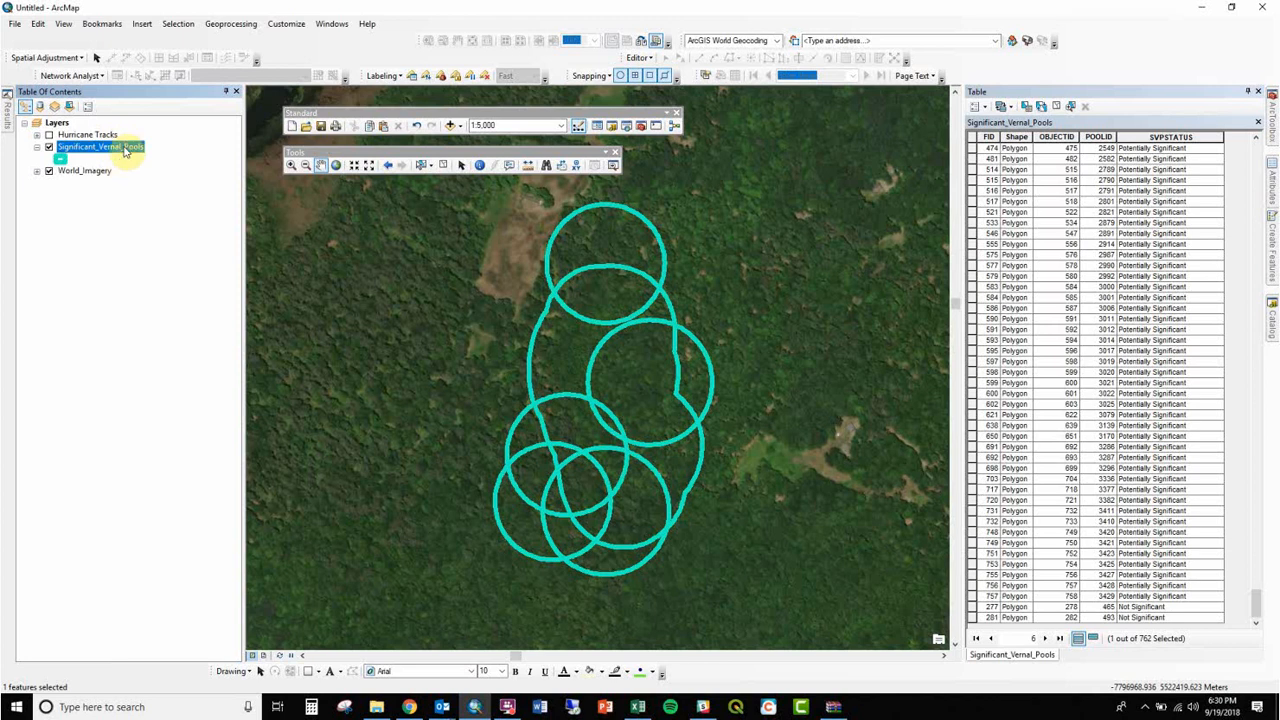
right_click(125, 150)
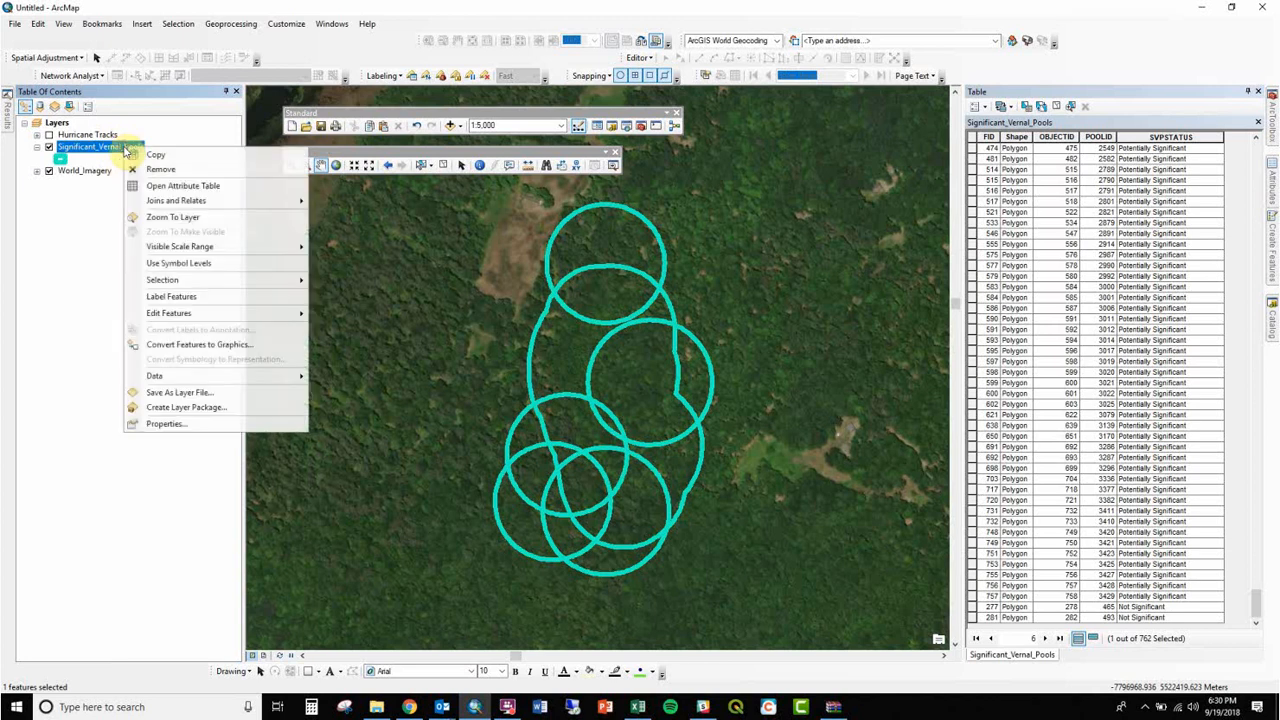
left_click(163, 424)
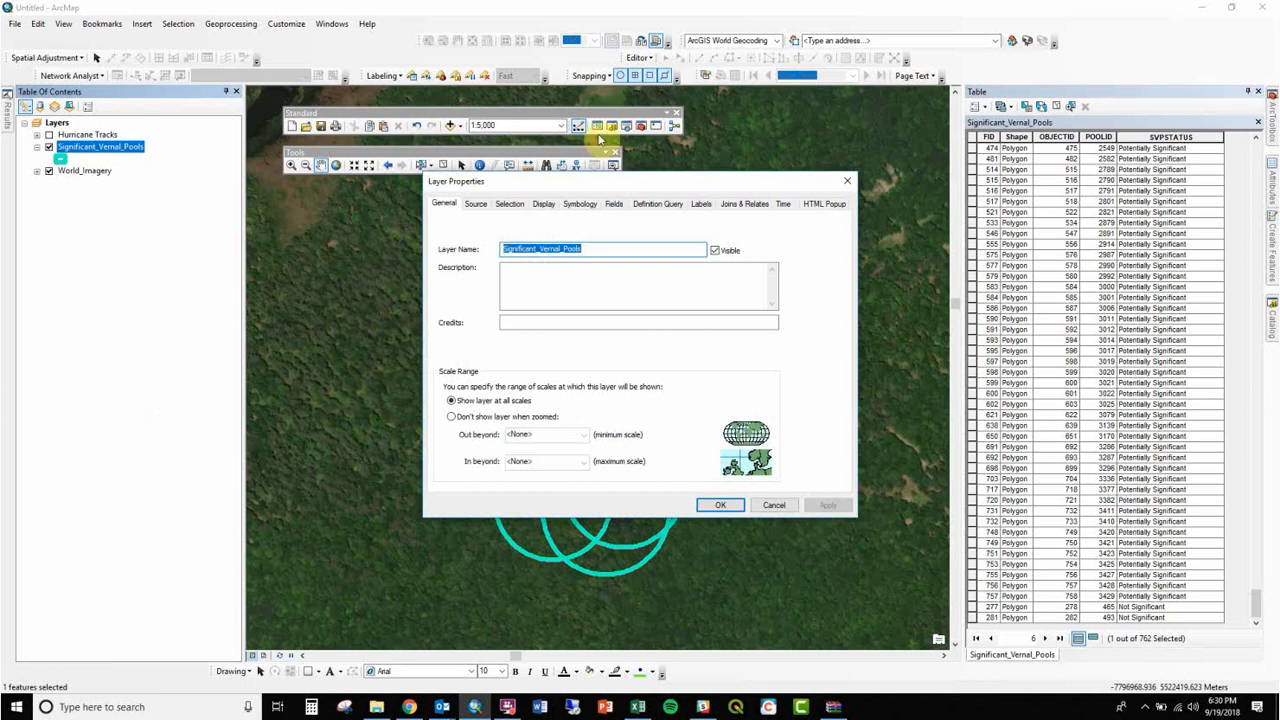
left_click_drag(612, 181, 613, 201)
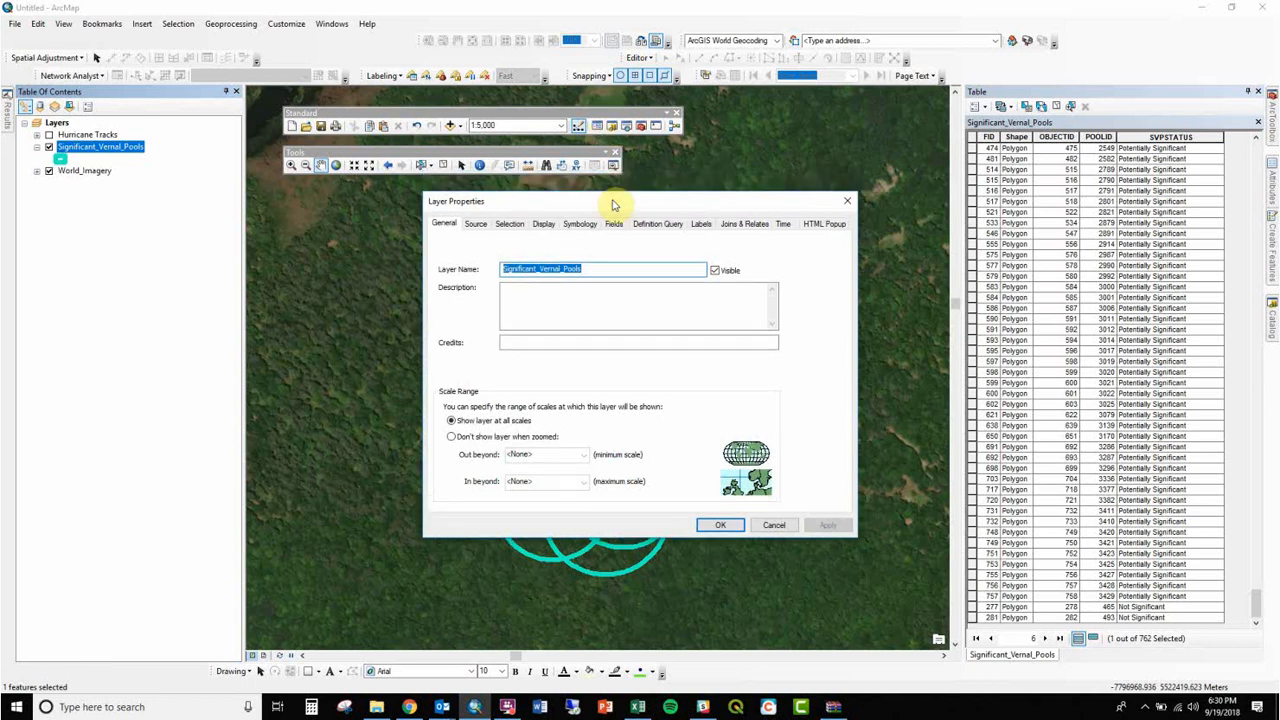
left_click_drag(614, 205, 560, 214)
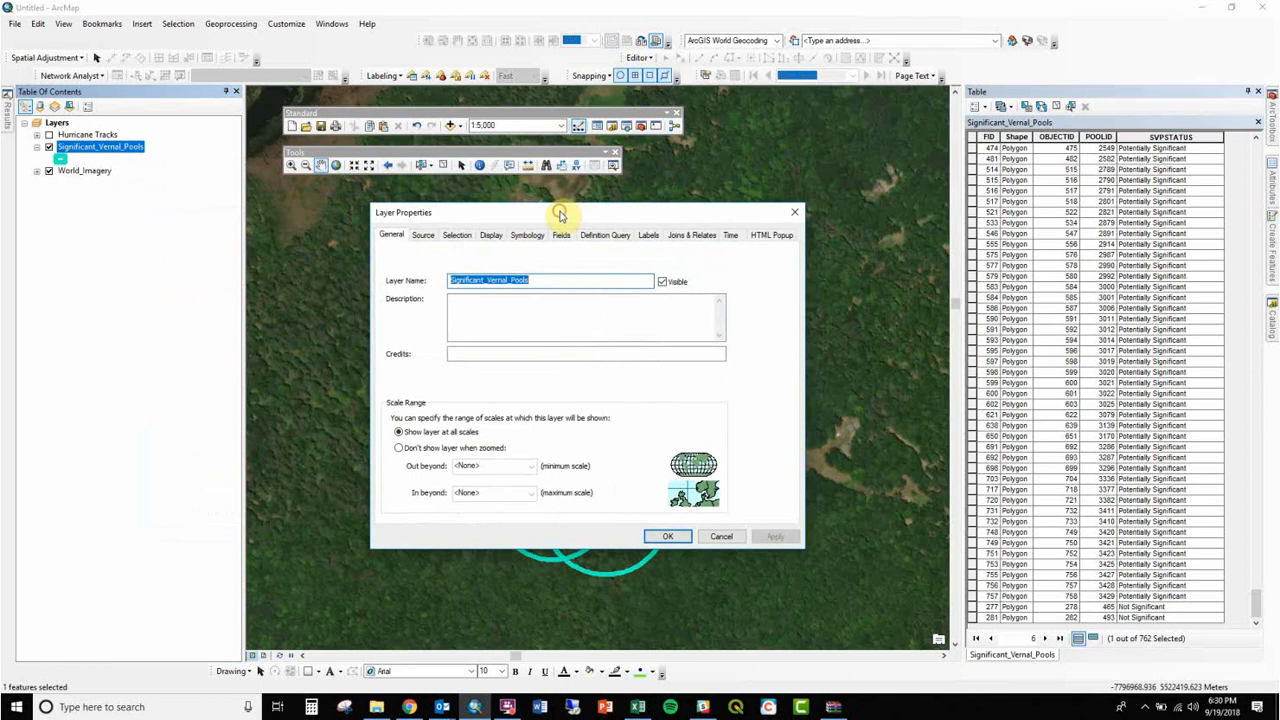
left_click(530, 235)
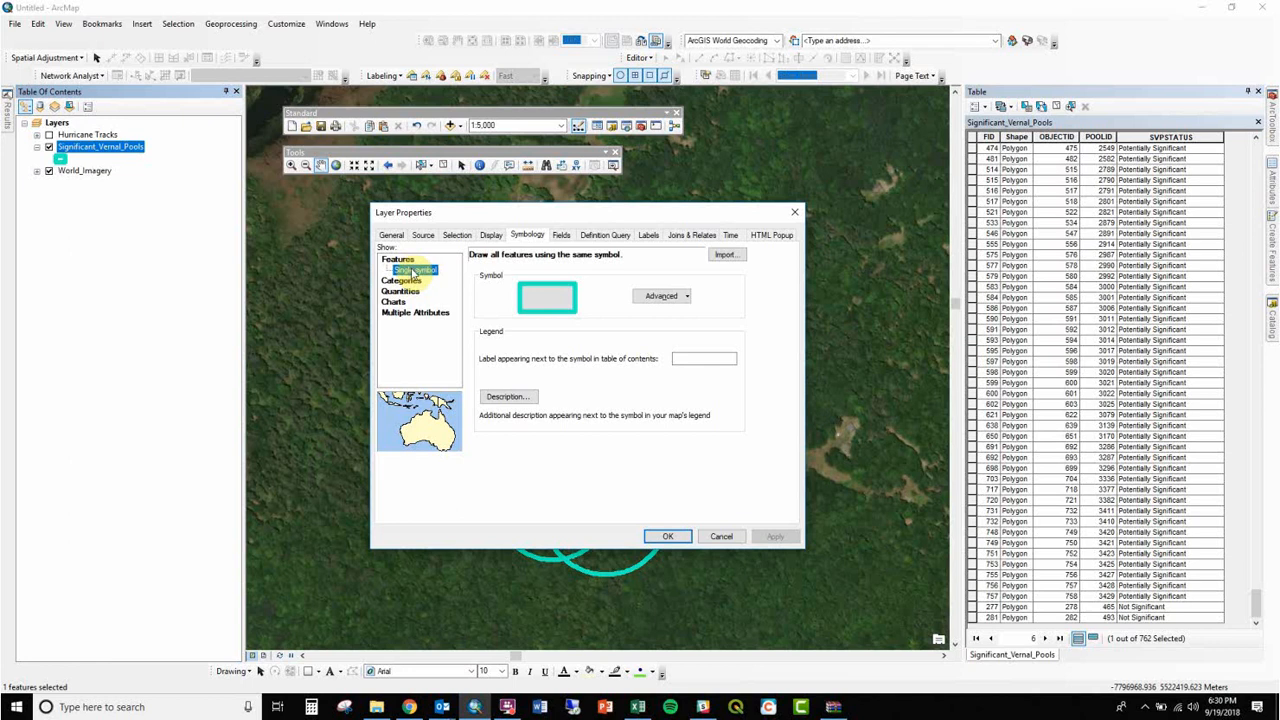
left_click(548, 298)
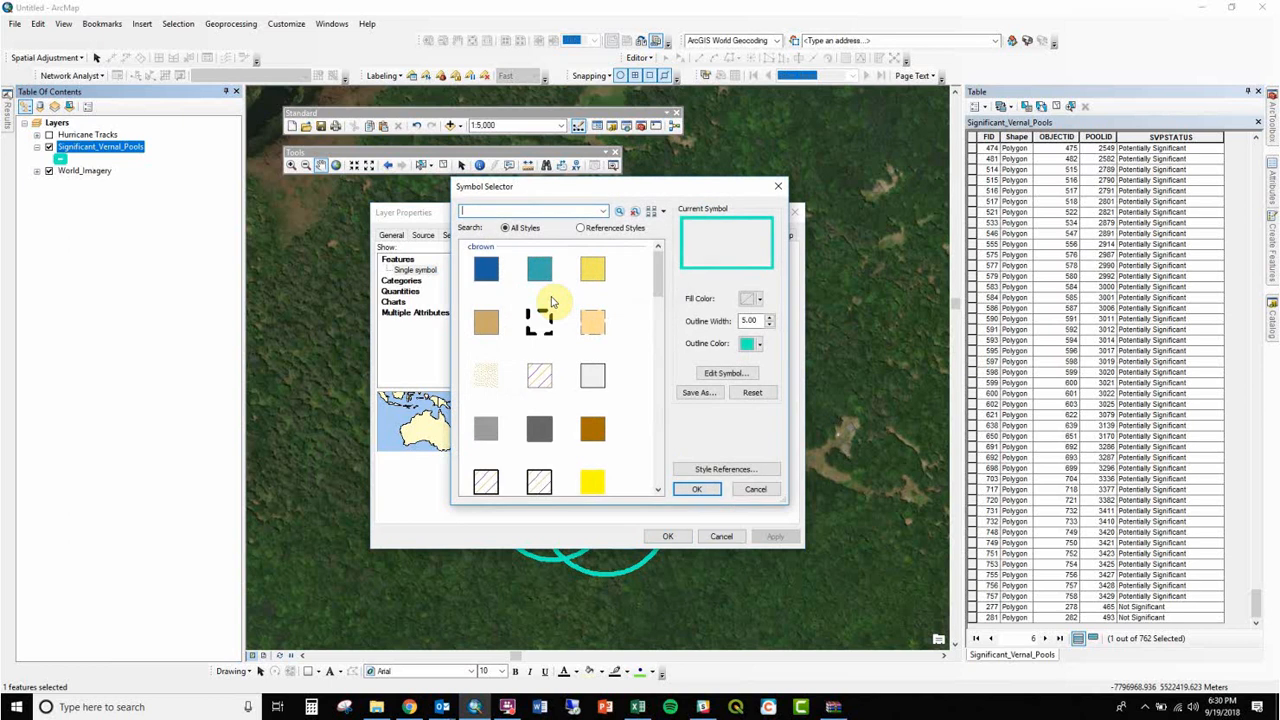
left_click(778, 186)
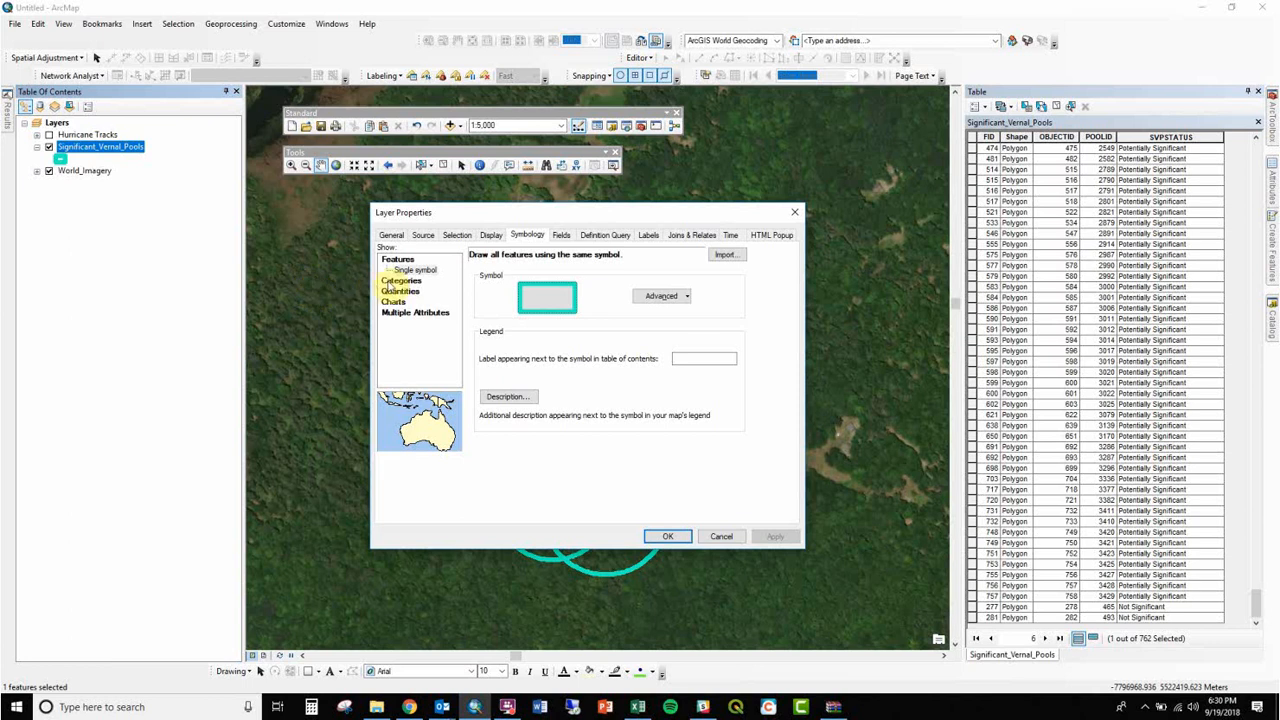
- Categorize the vernal pools layer by unique values of the SVPSTATUS field and add all of its values
left_click(388, 283)
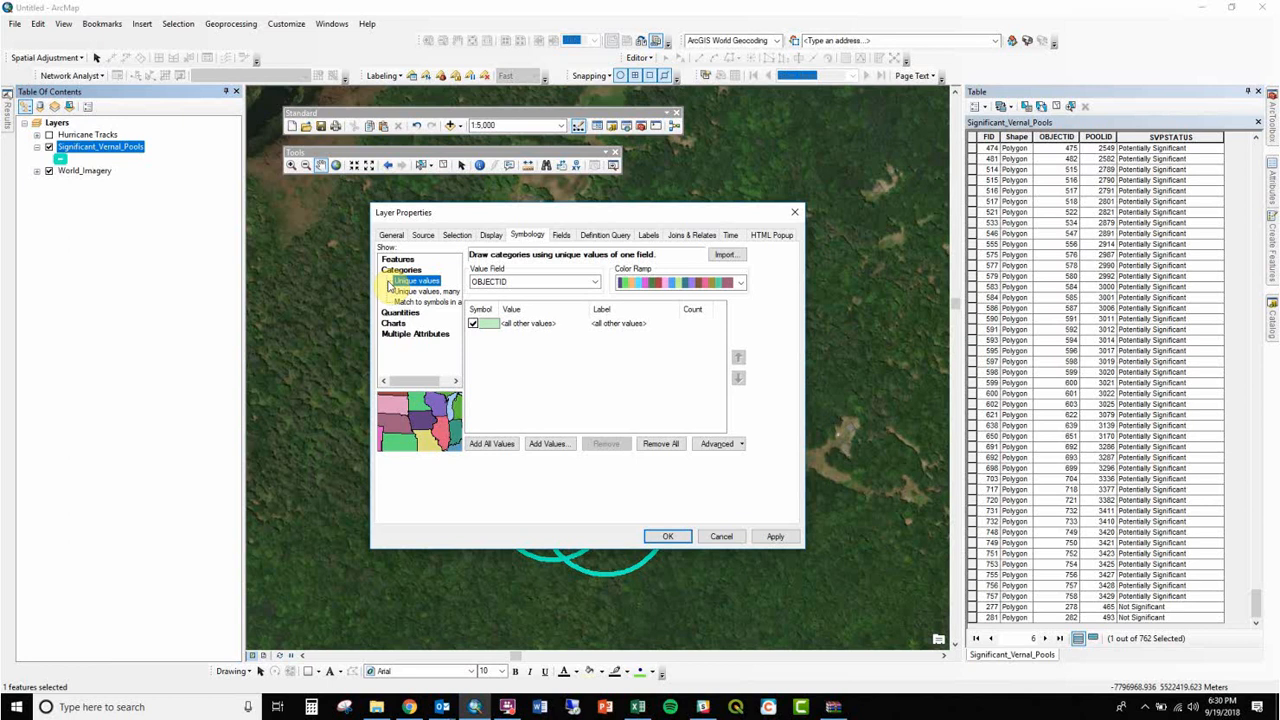
left_click(399, 313)
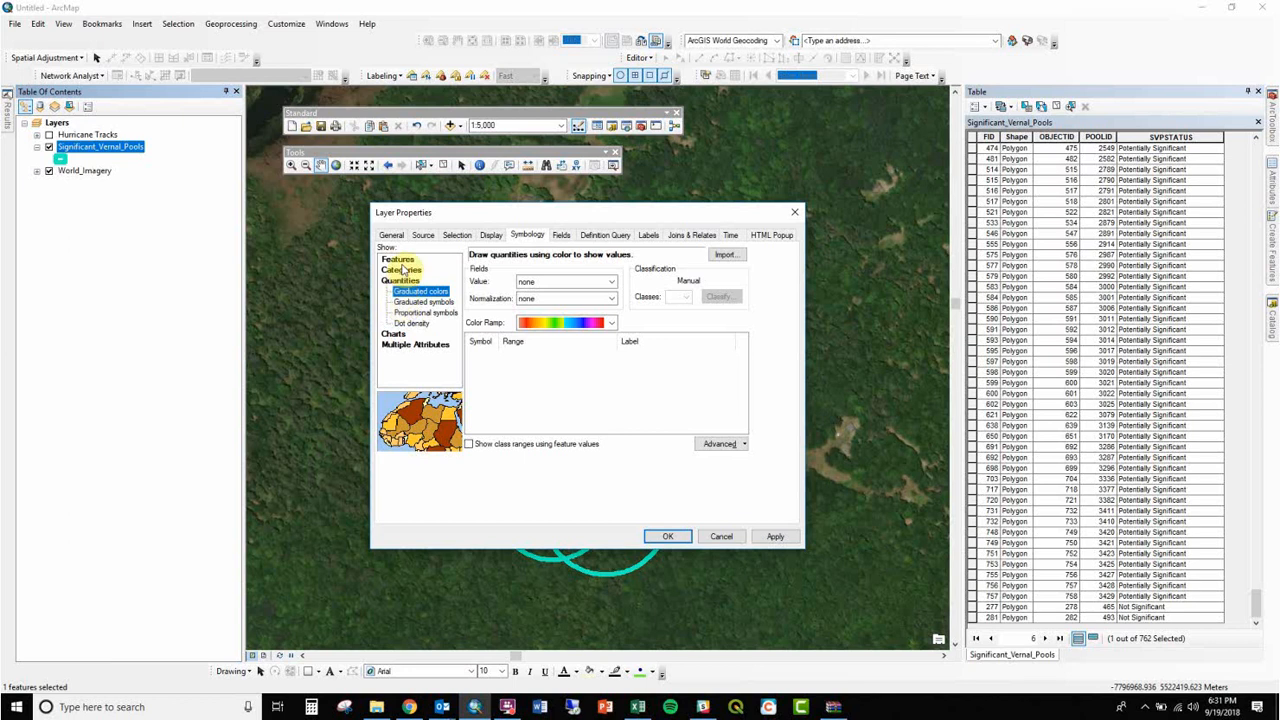
left_click(403, 270)
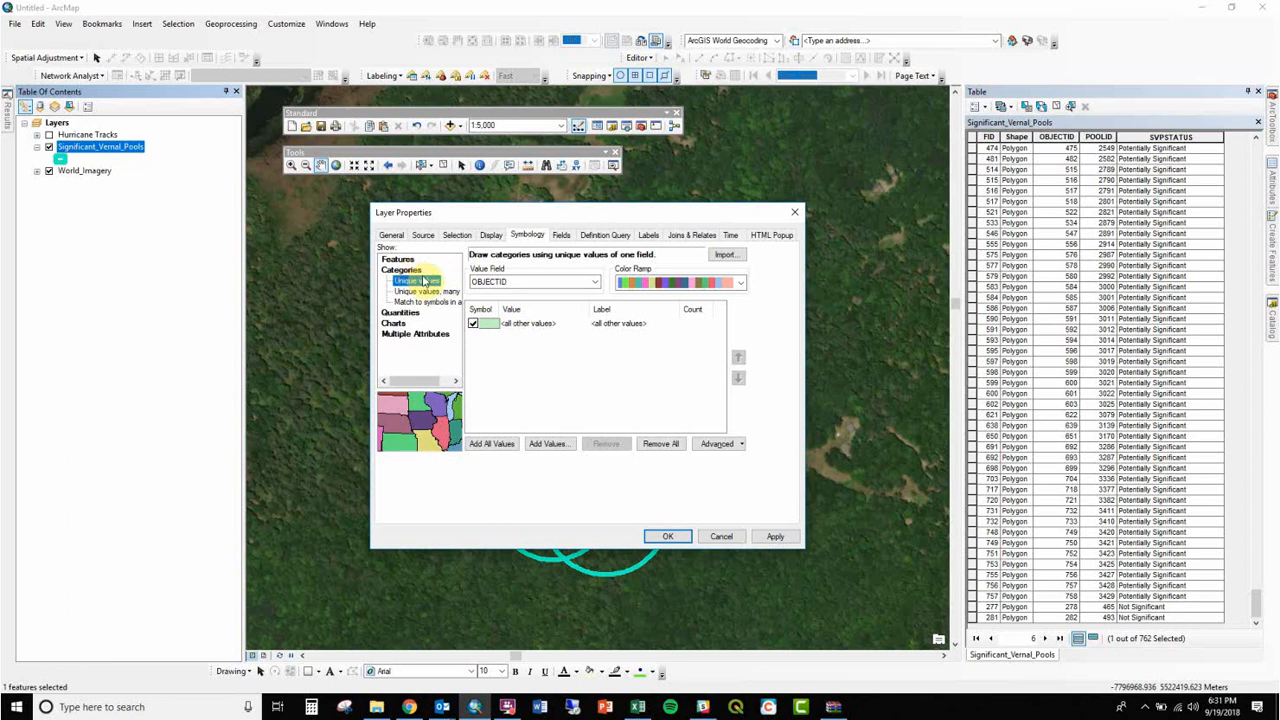
left_click(504, 283)
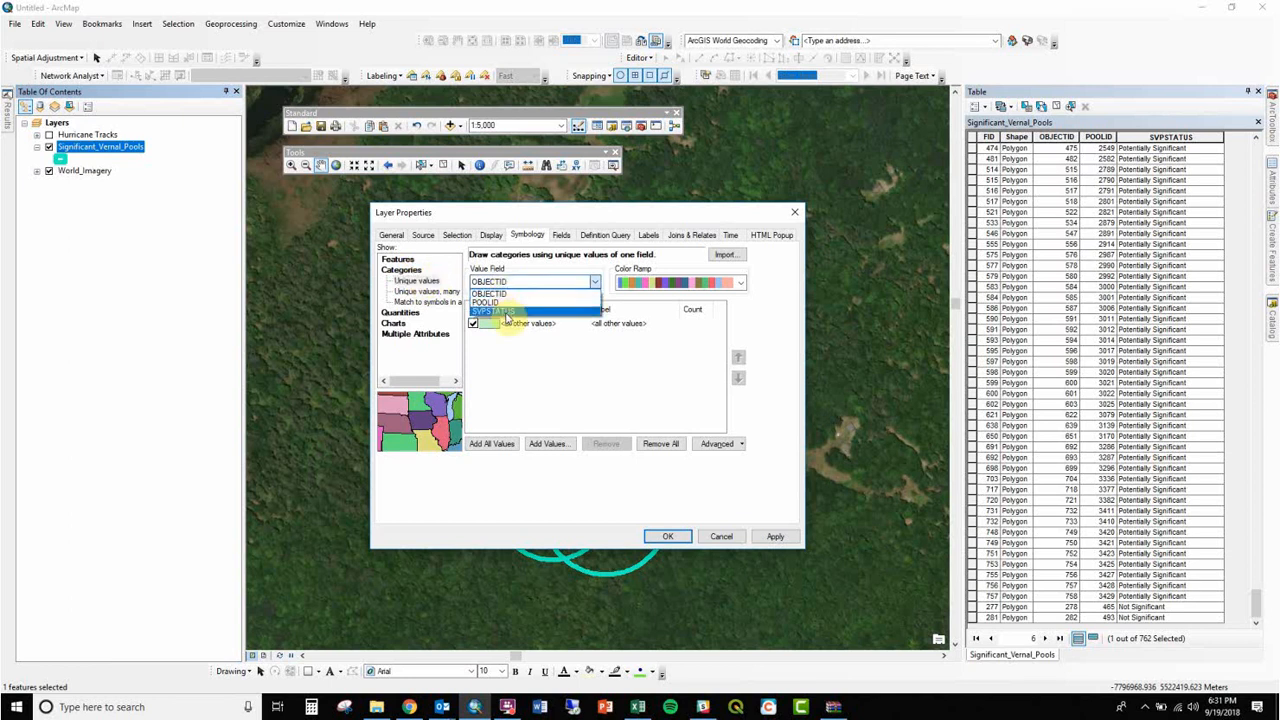
left_click(507, 314)
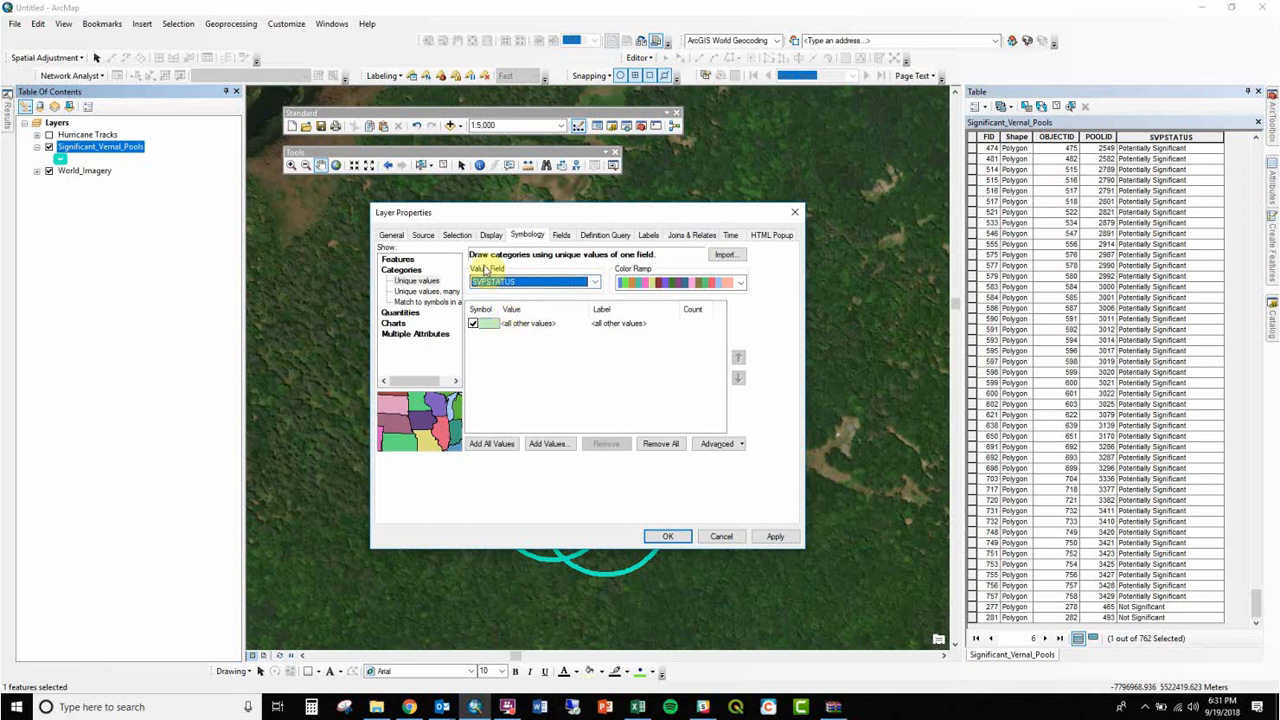
left_click(493, 443)
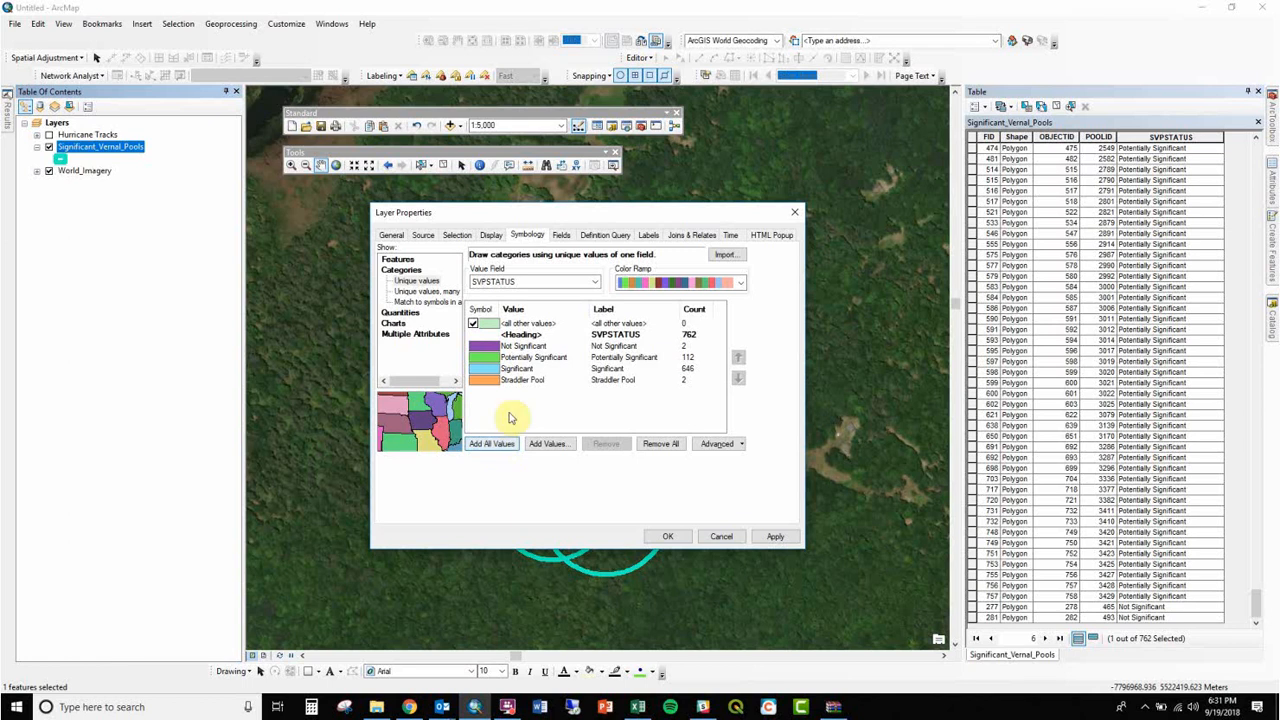
left_click(510, 347)
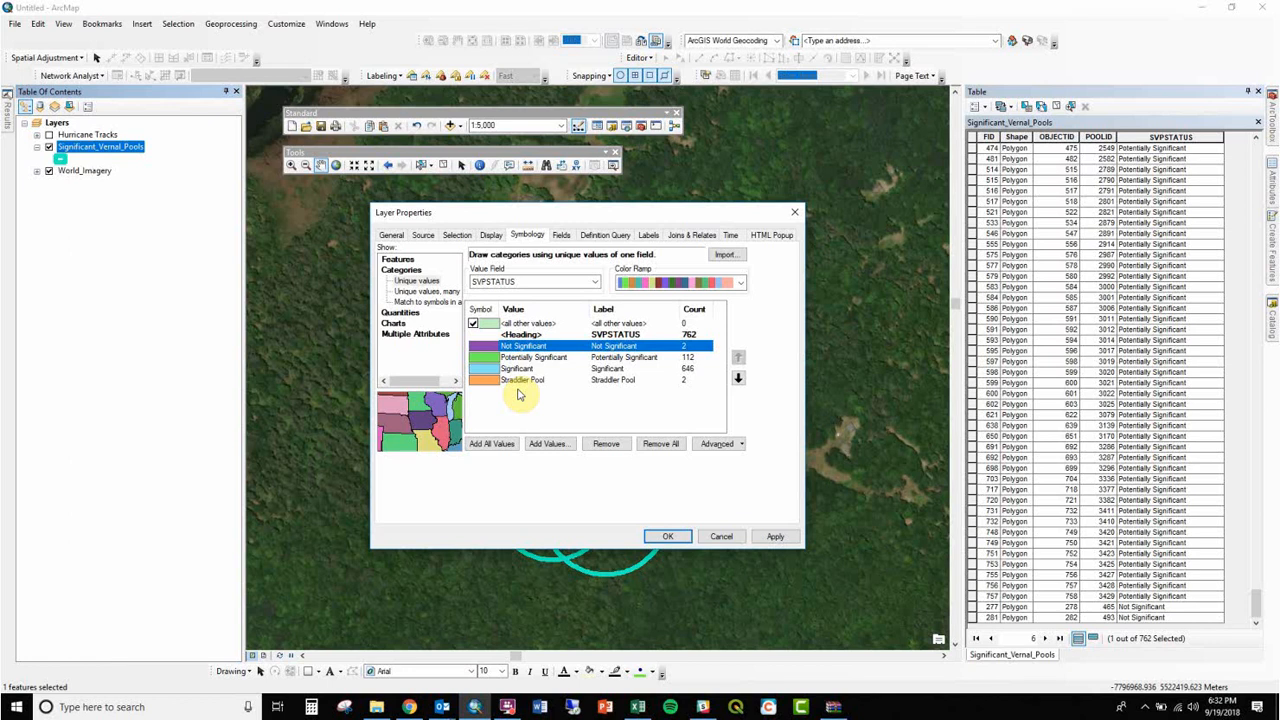
- Give the <all other values> symbol no fill and a lime green outline of width 4, and add all SVPSTATUS values again
left_click(488, 326)
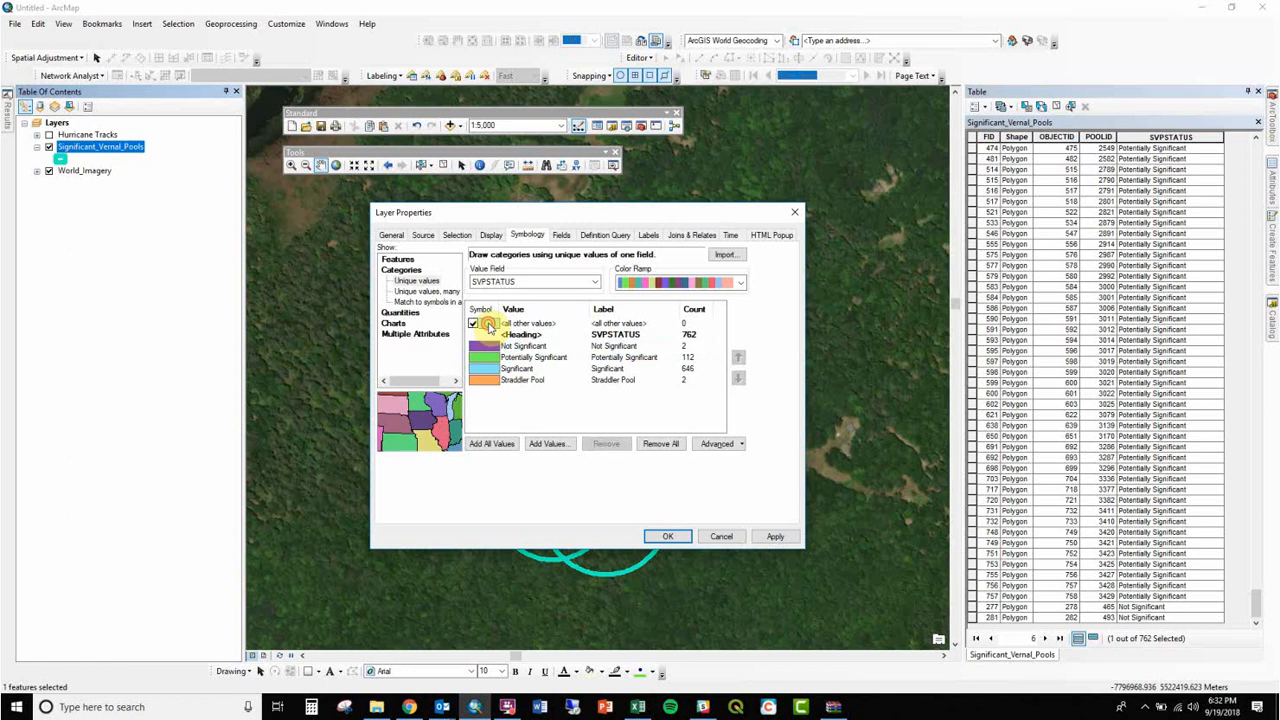
double_click(488, 326)
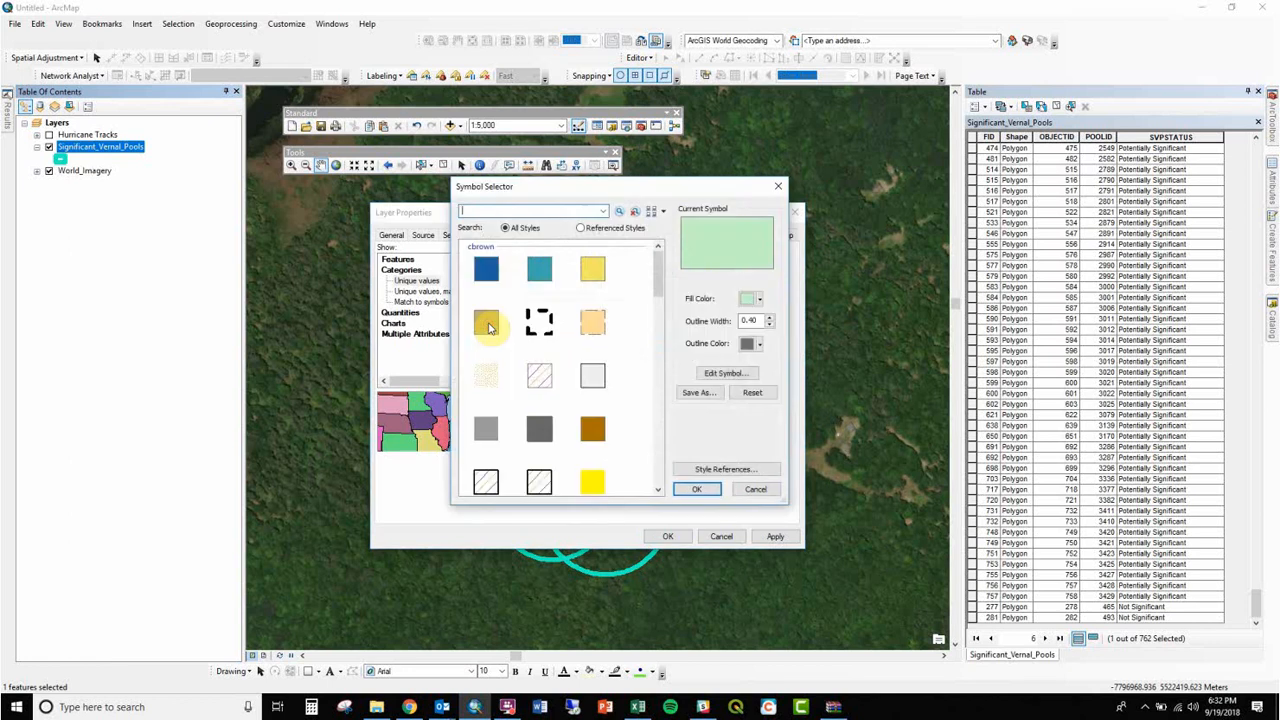
left_click(758, 305)
left_click(757, 318)
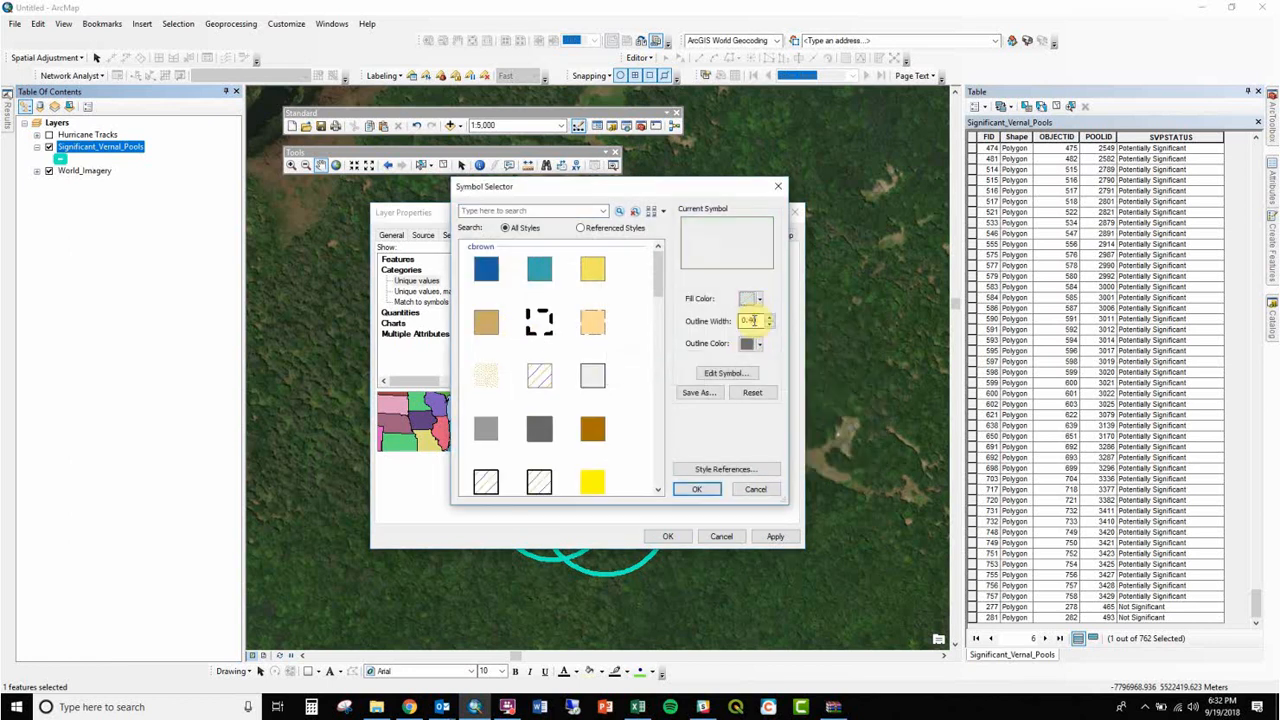
left_click(769, 316)
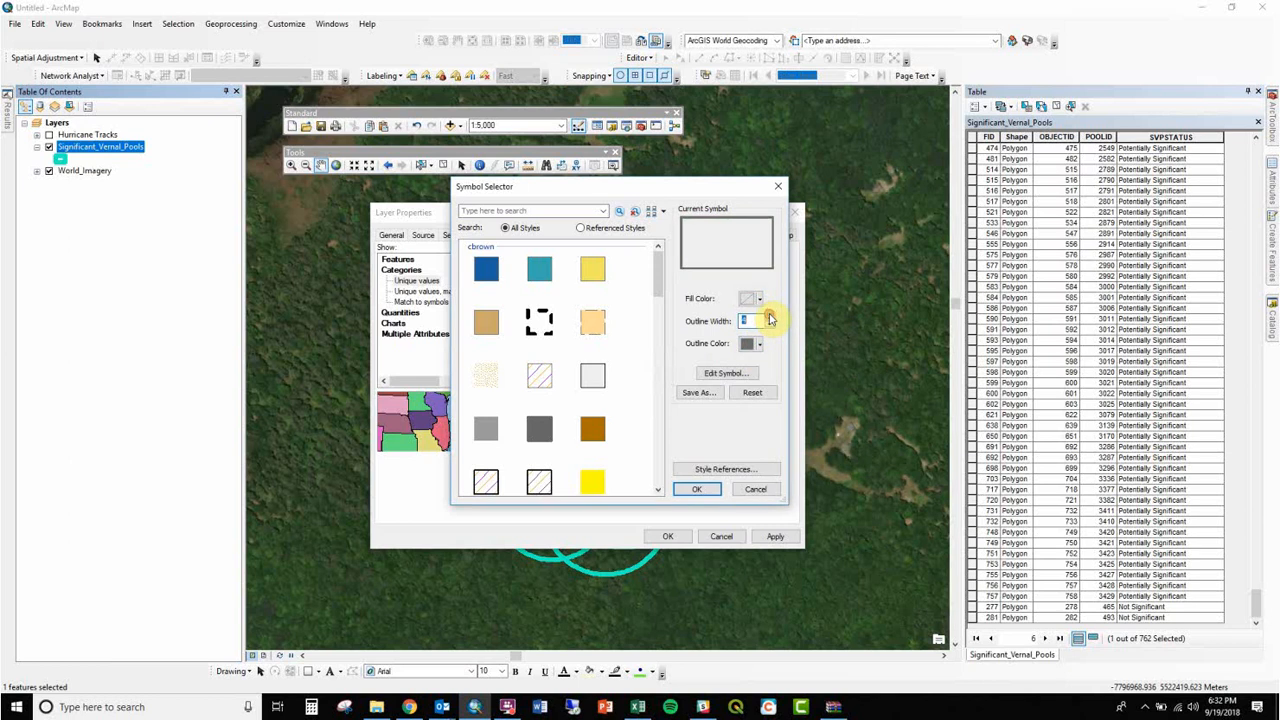
left_click(757, 343)
left_click(808, 404)
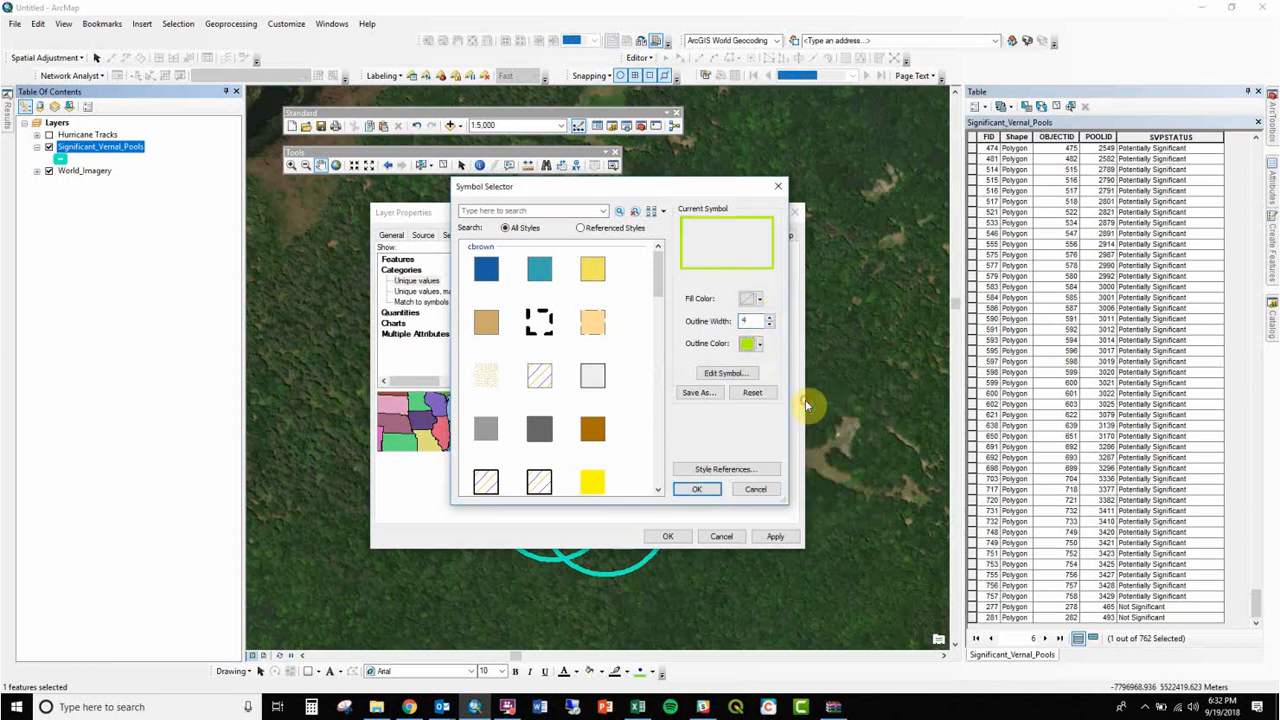
left_click(699, 488)
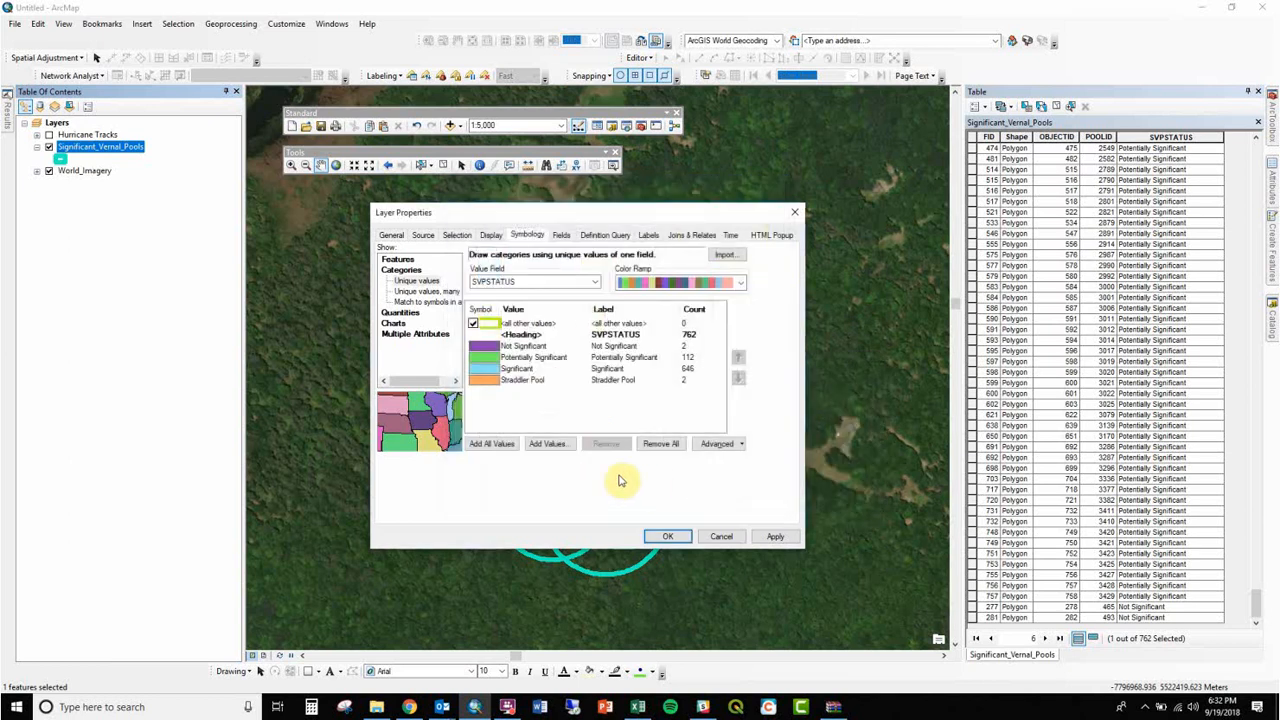
left_click(498, 447)
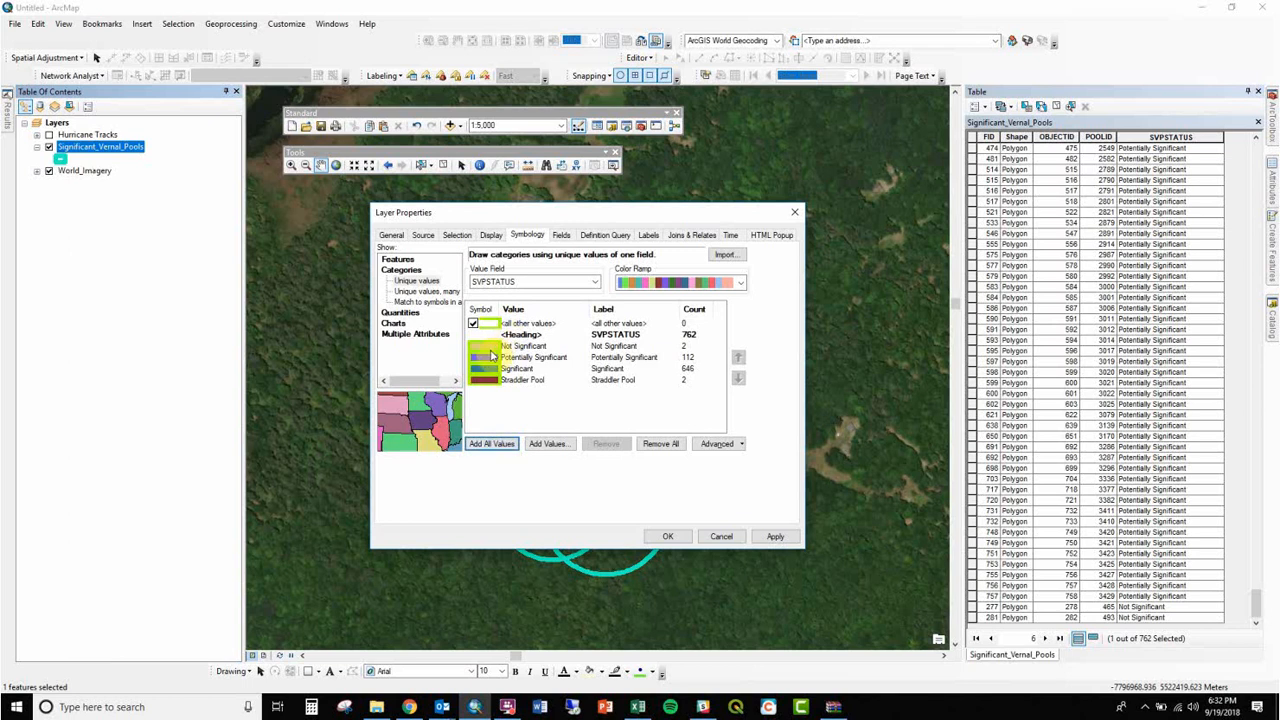
- Give the Not Significant category symbol no fill and a yellow outline
double_click(489, 347)
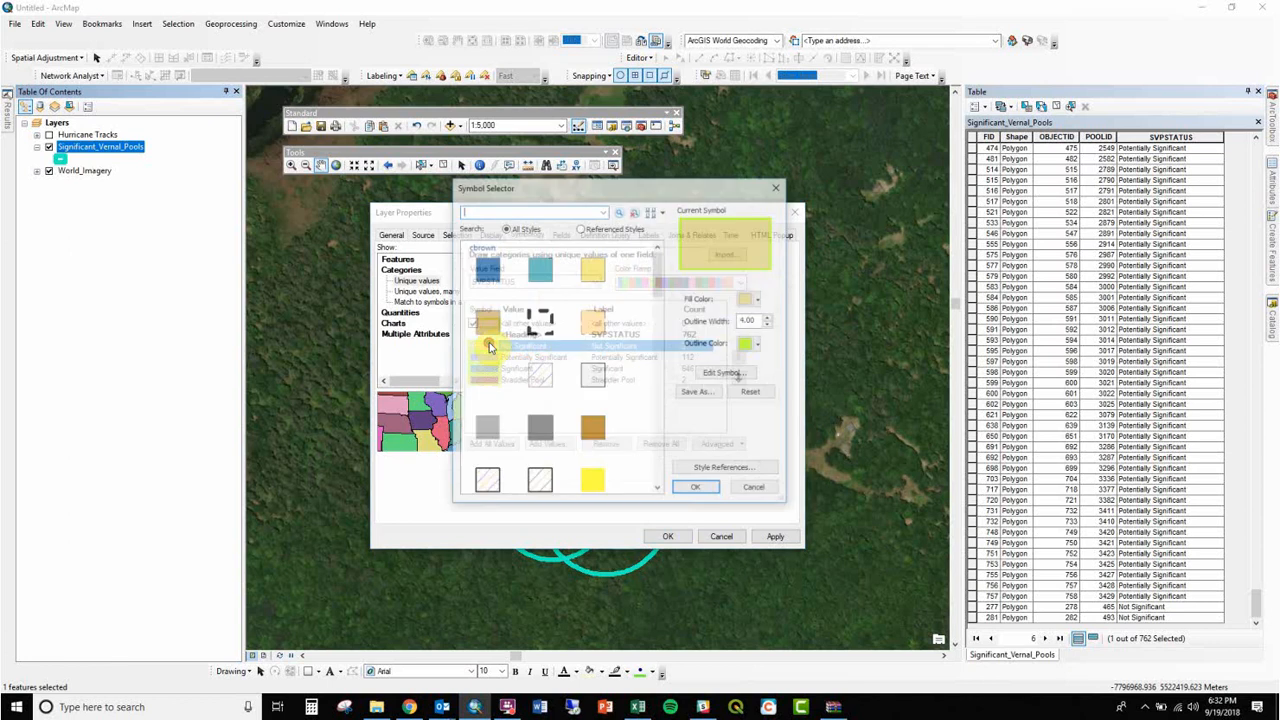
left_click(754, 298)
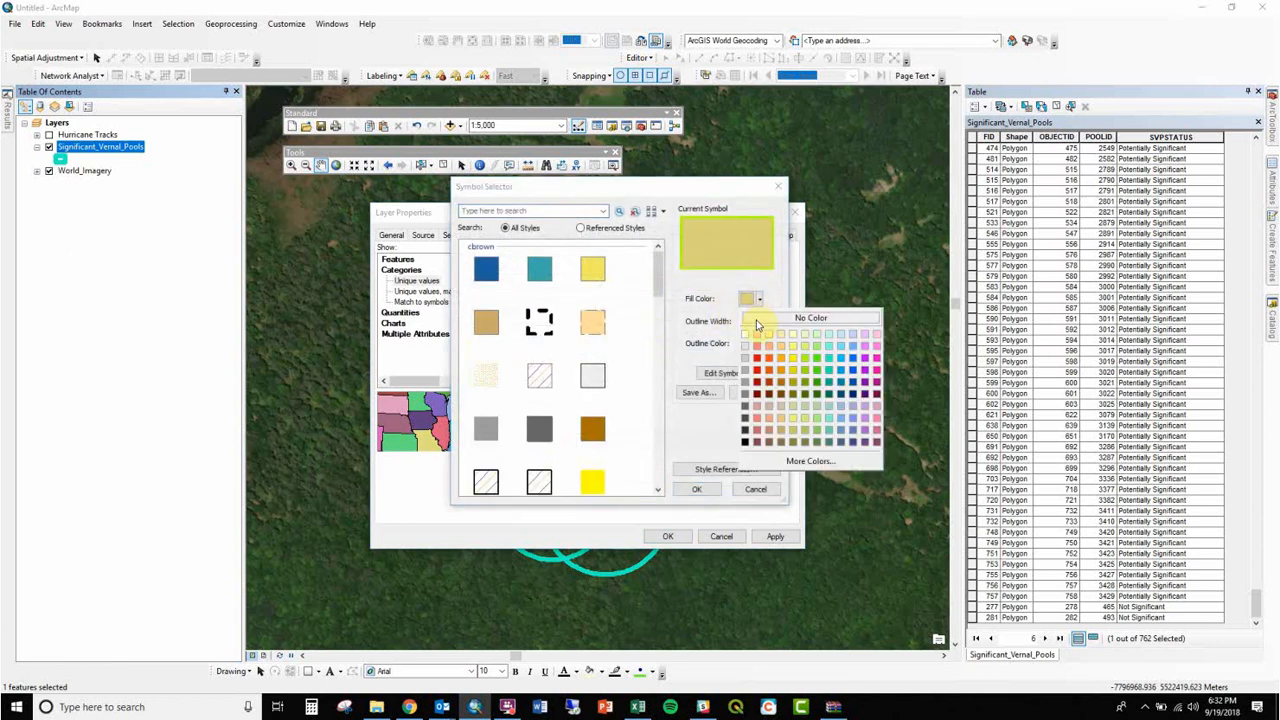
left_click(762, 316)
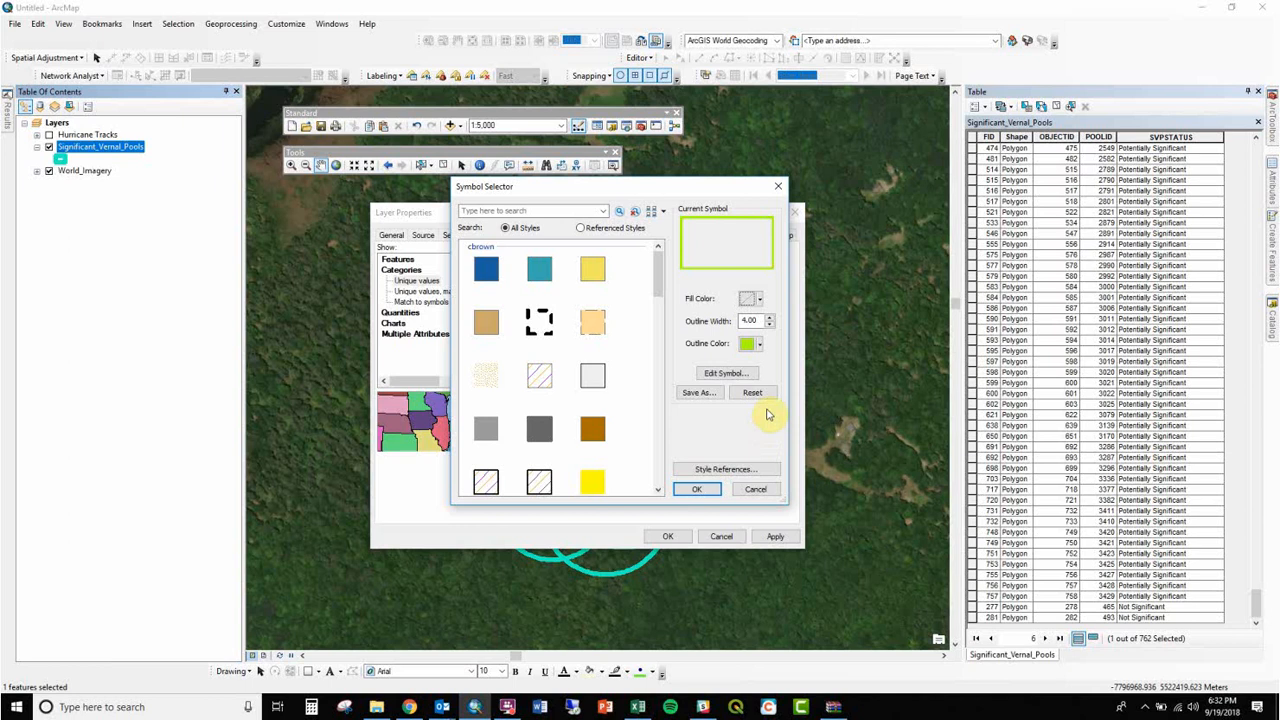
left_click(758, 343)
left_click(797, 409)
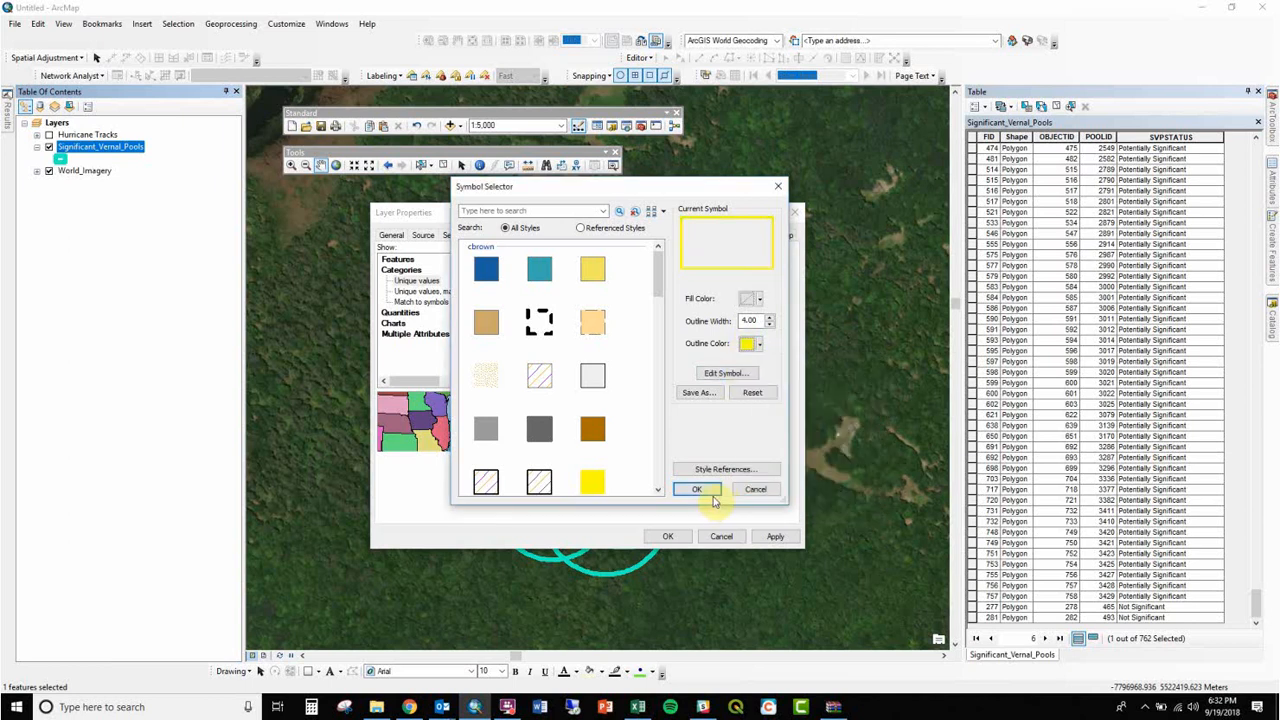
left_click(697, 489)
- Give the Potentially Significant category symbol no fill and an orange outline
left_click(476, 362)
double_click(476, 362)
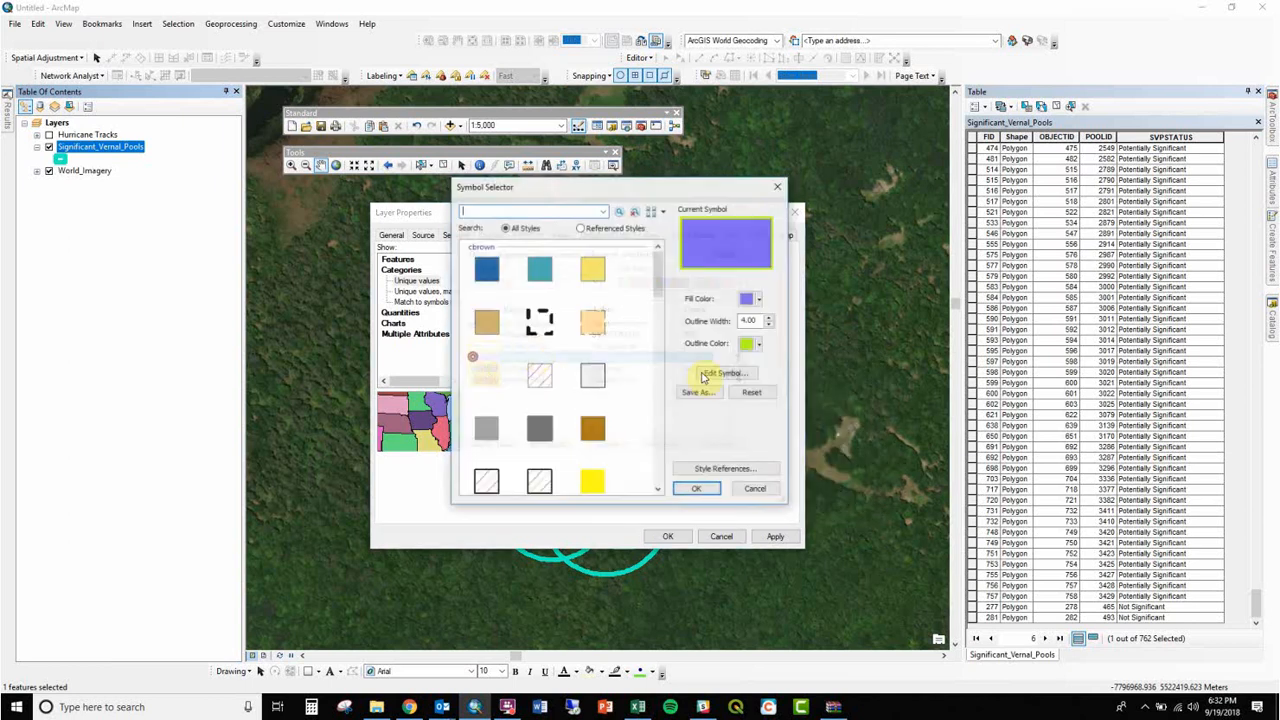
left_click(753, 298)
left_click(753, 317)
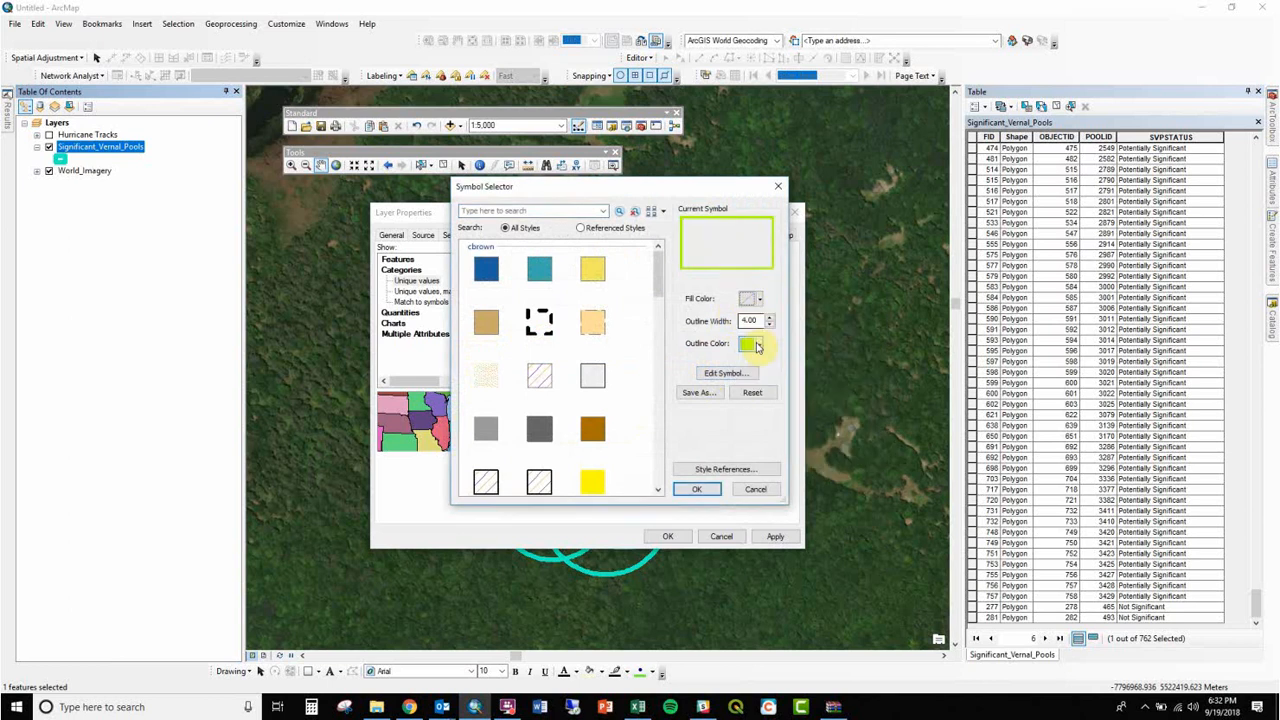
left_click(758, 343)
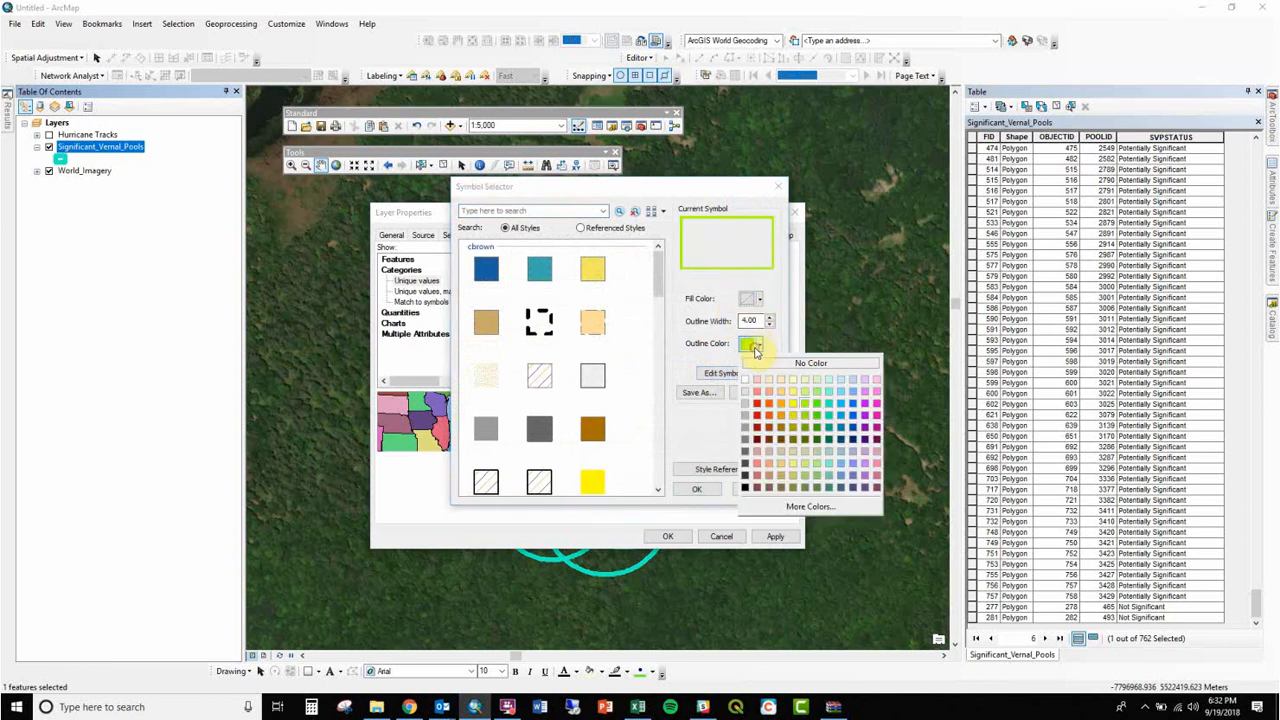
left_click(781, 404)
left_click(694, 490)
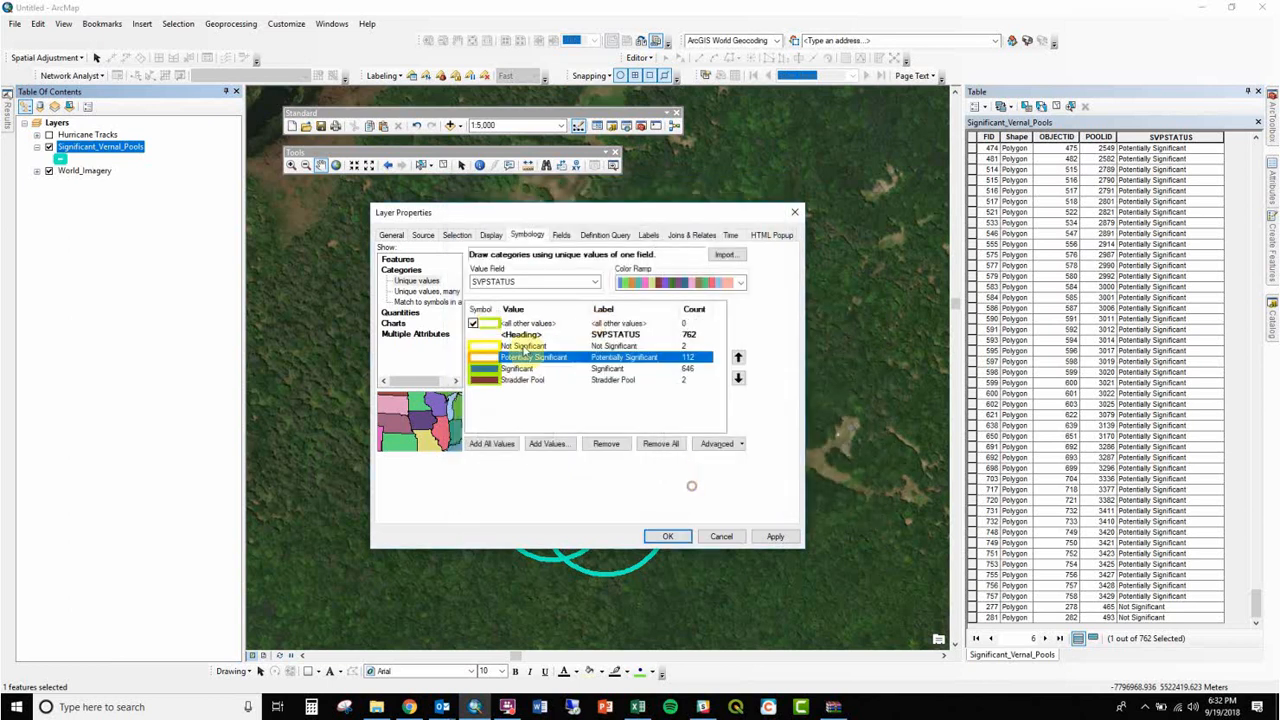
- Give the Significant category symbol no fill and a turquoise outline
double_click(484, 369)
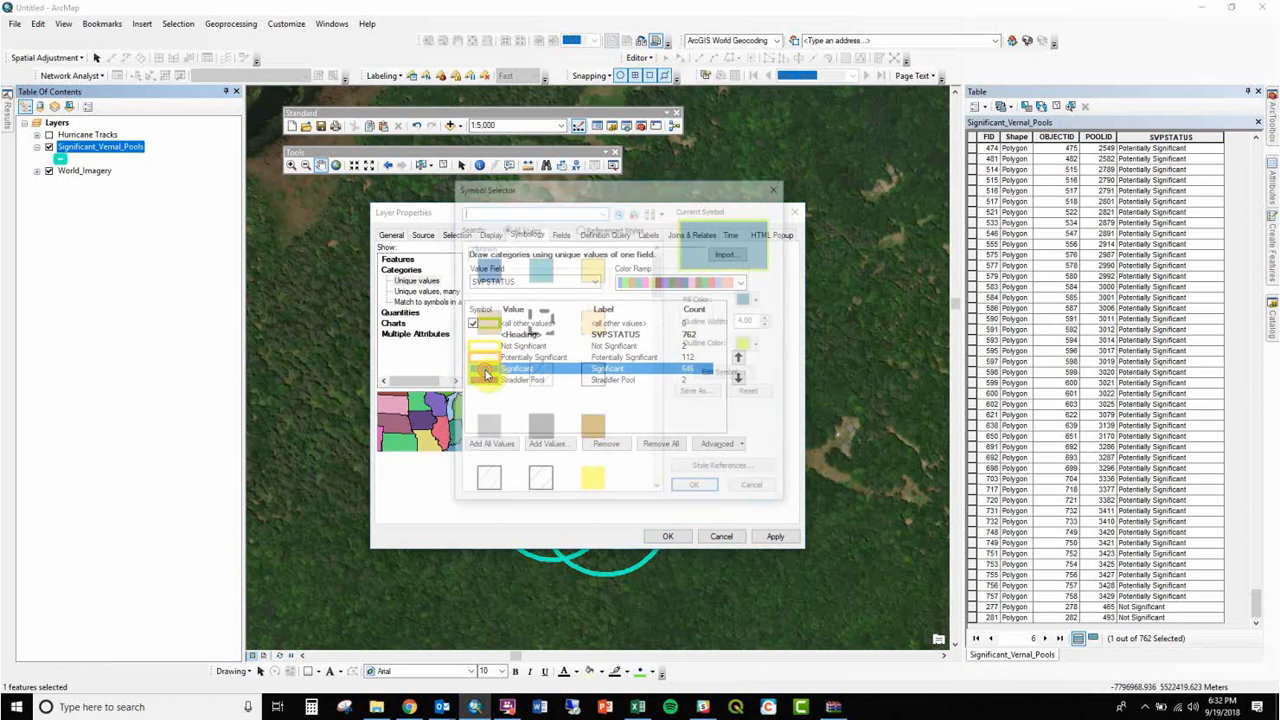
left_click(753, 298)
left_click(758, 317)
left_click(750, 345)
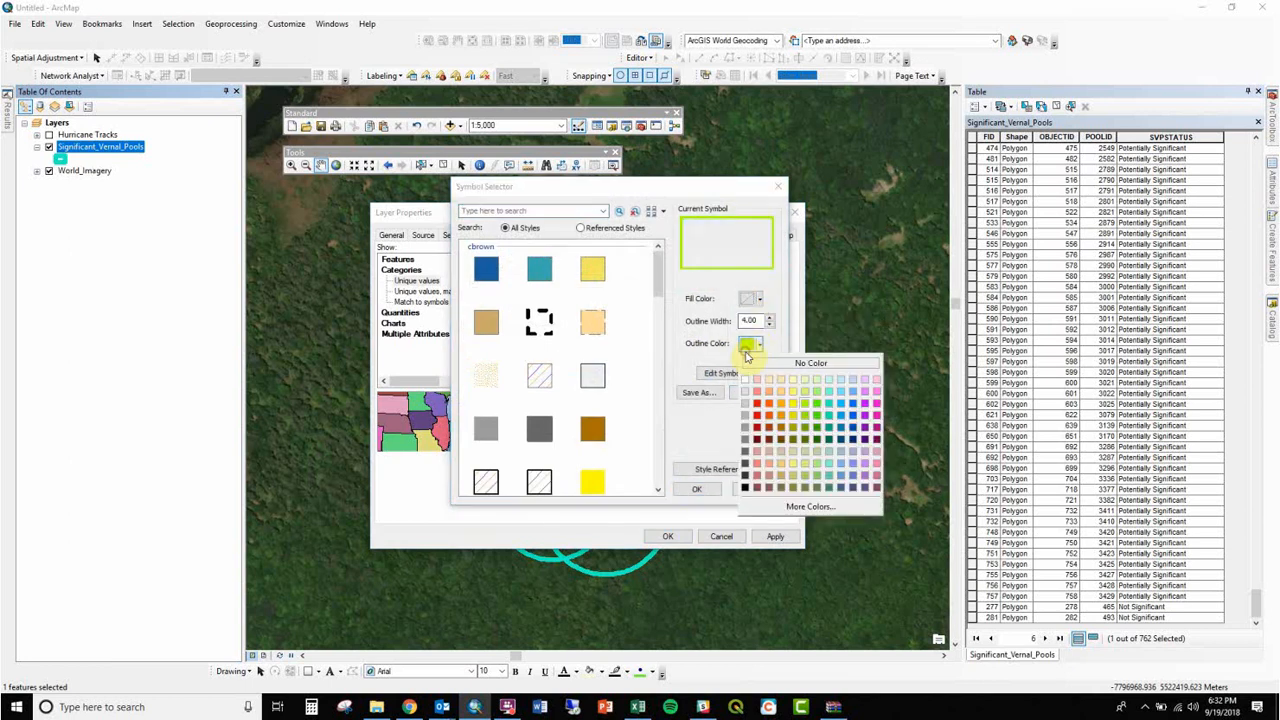
left_click(824, 407)
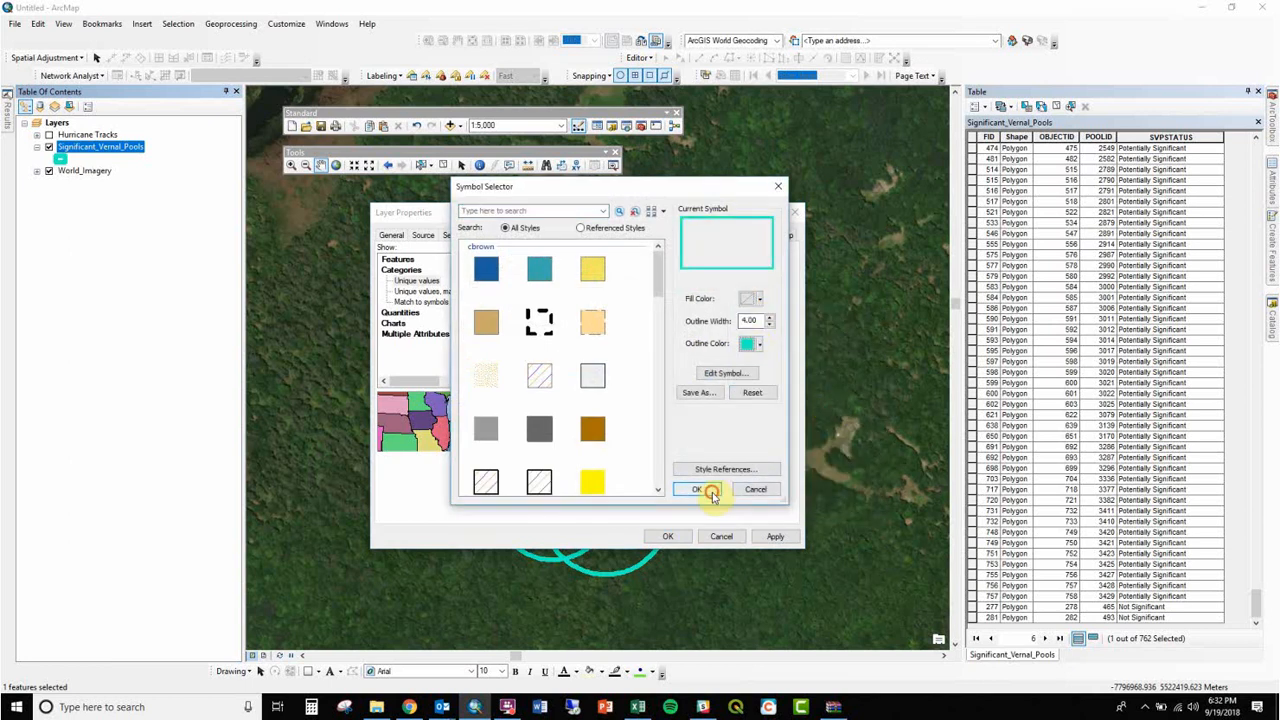
left_click(699, 489)
- Give the Straddler Pool category symbol no fill and a bright green outline, and apply the symbology to the vernal pools layer
left_click(483, 384)
double_click(483, 386)
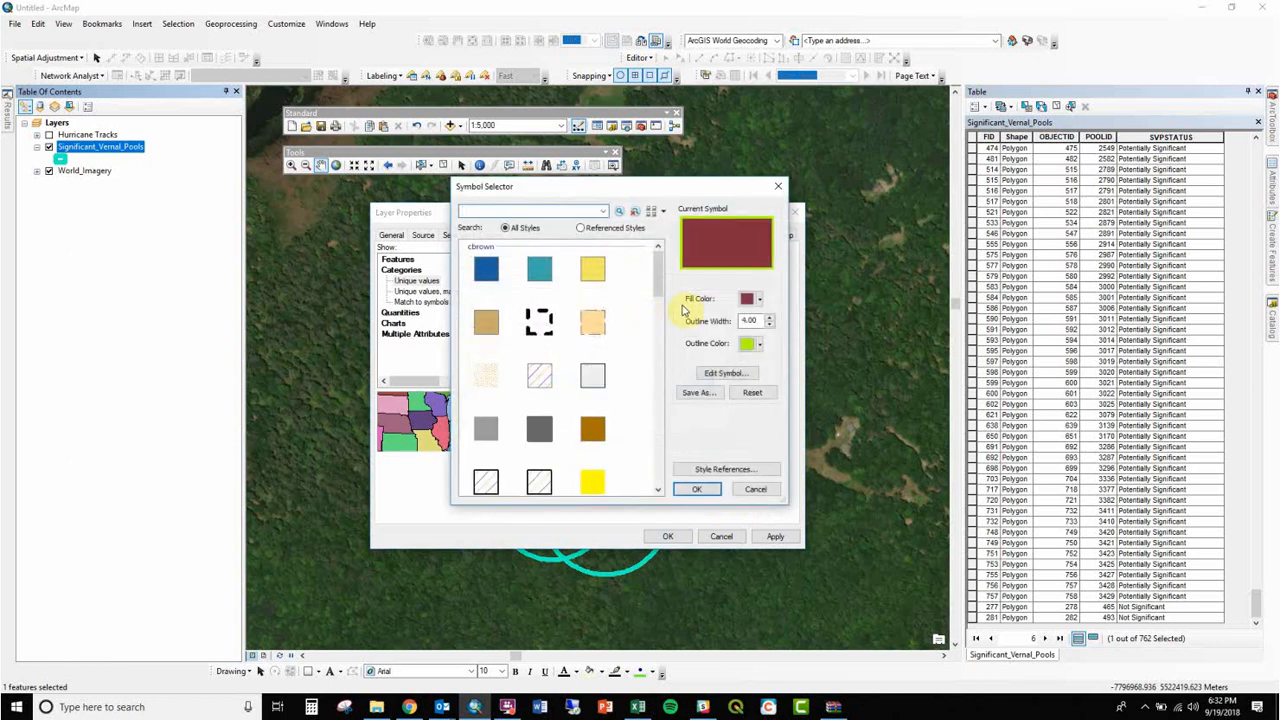
left_click(757, 298)
left_click(769, 321)
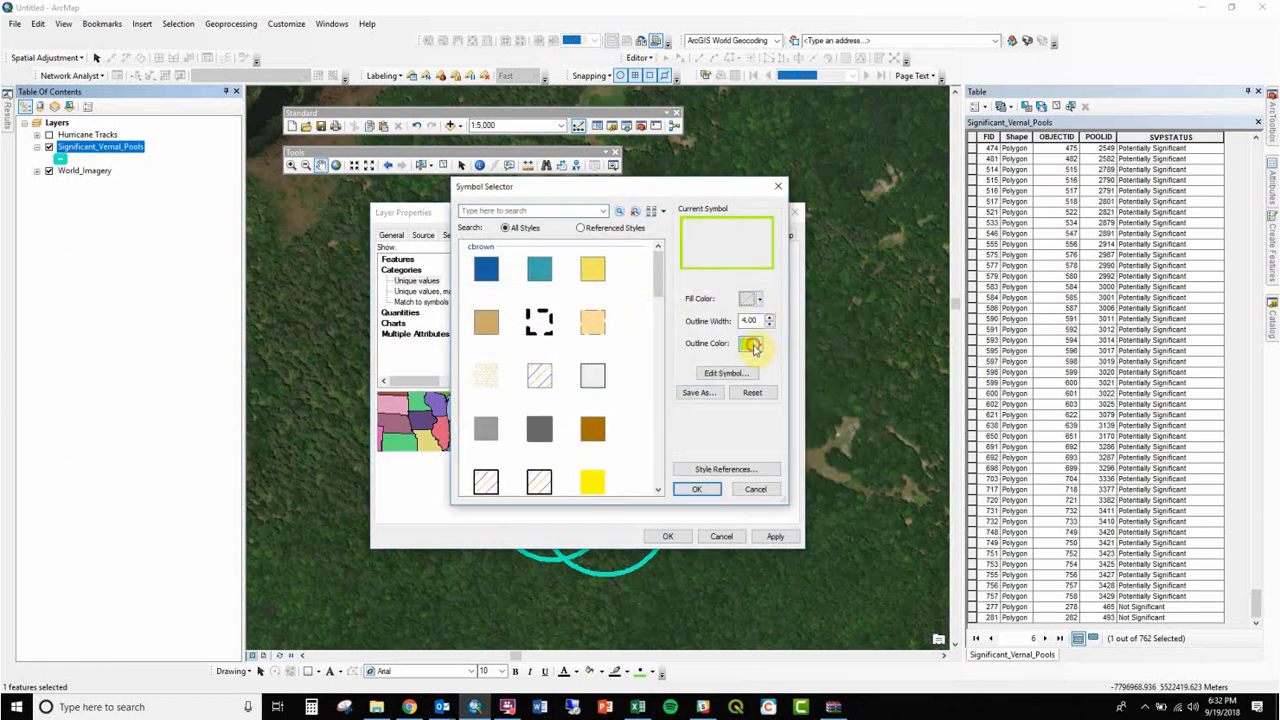
left_click(751, 344)
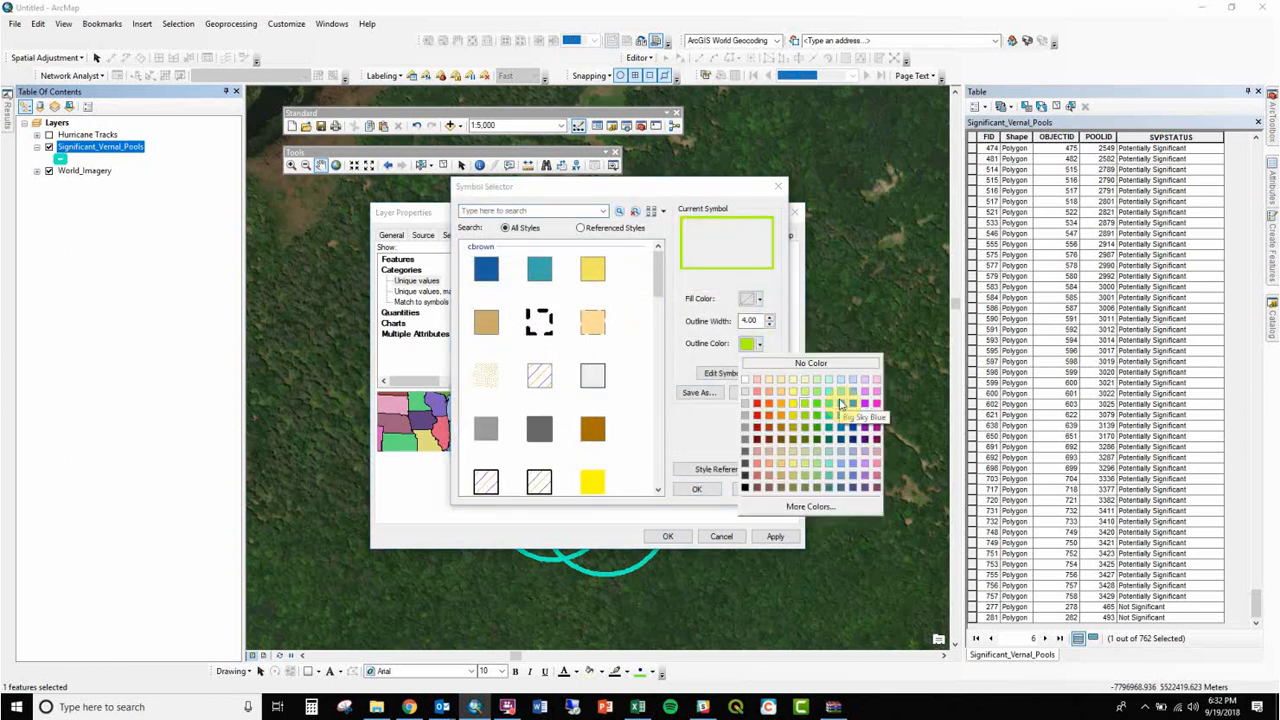
left_click(817, 404)
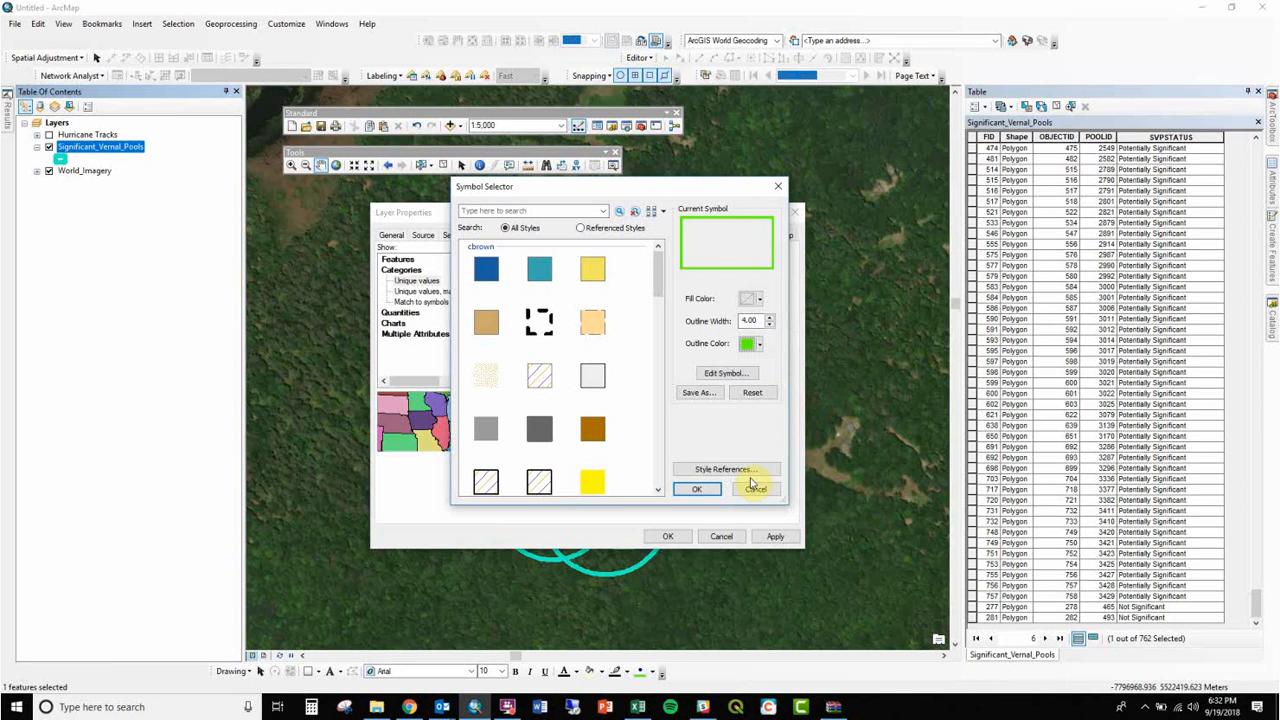
left_click(697, 488)
left_click(667, 538)
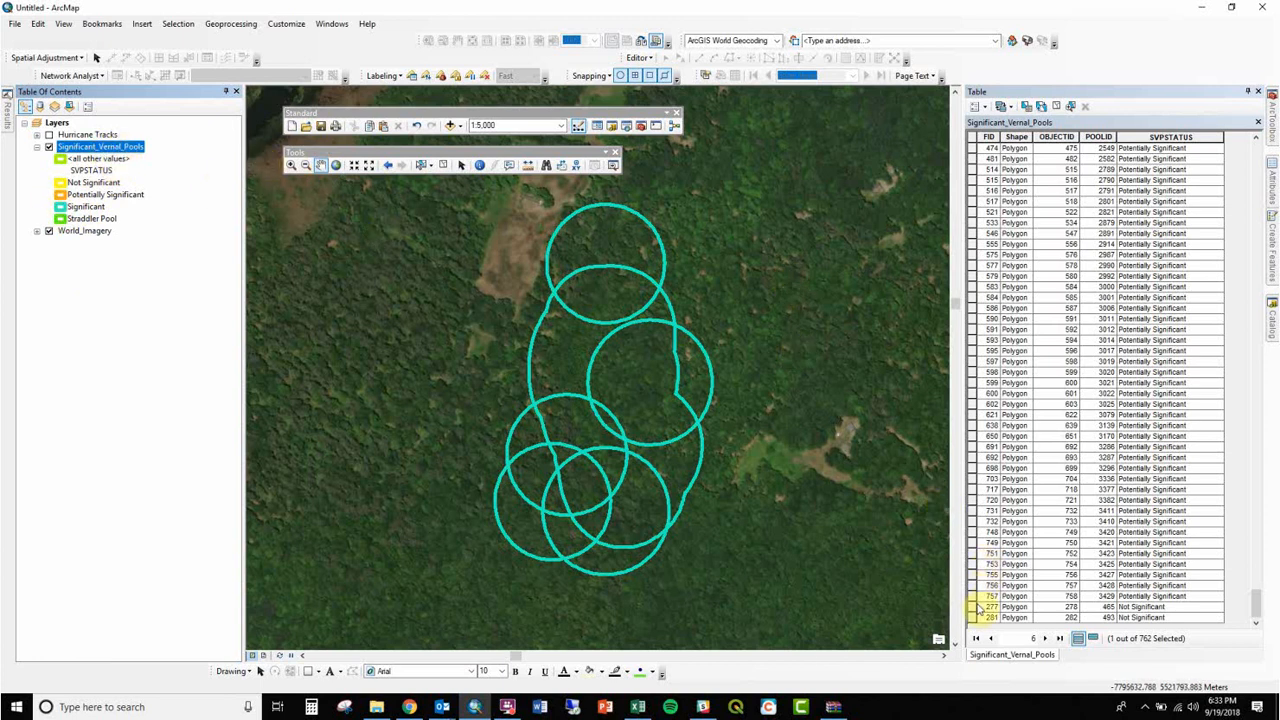
- Zoom to the Not Significant pool with FID 277 from the attribute table, clear its selection and zoom out to 1:6,000
left_click(970, 606)
double_click(970, 606)
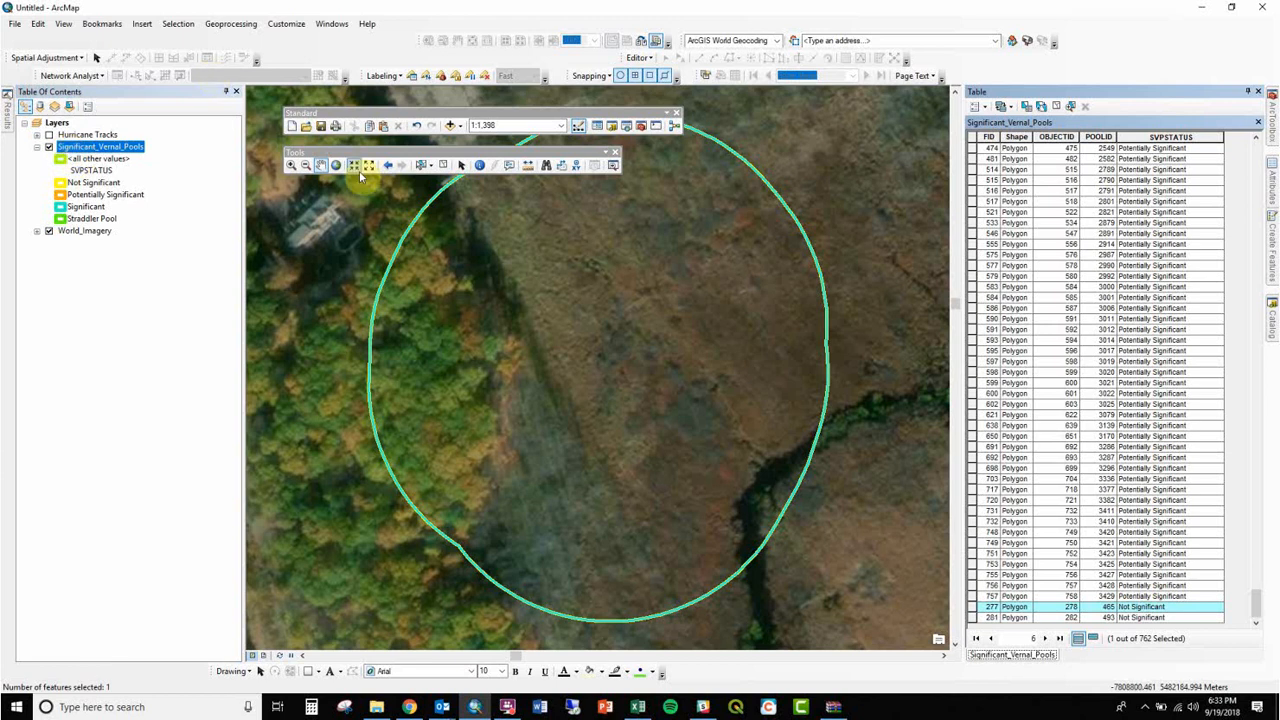
left_click(445, 168)
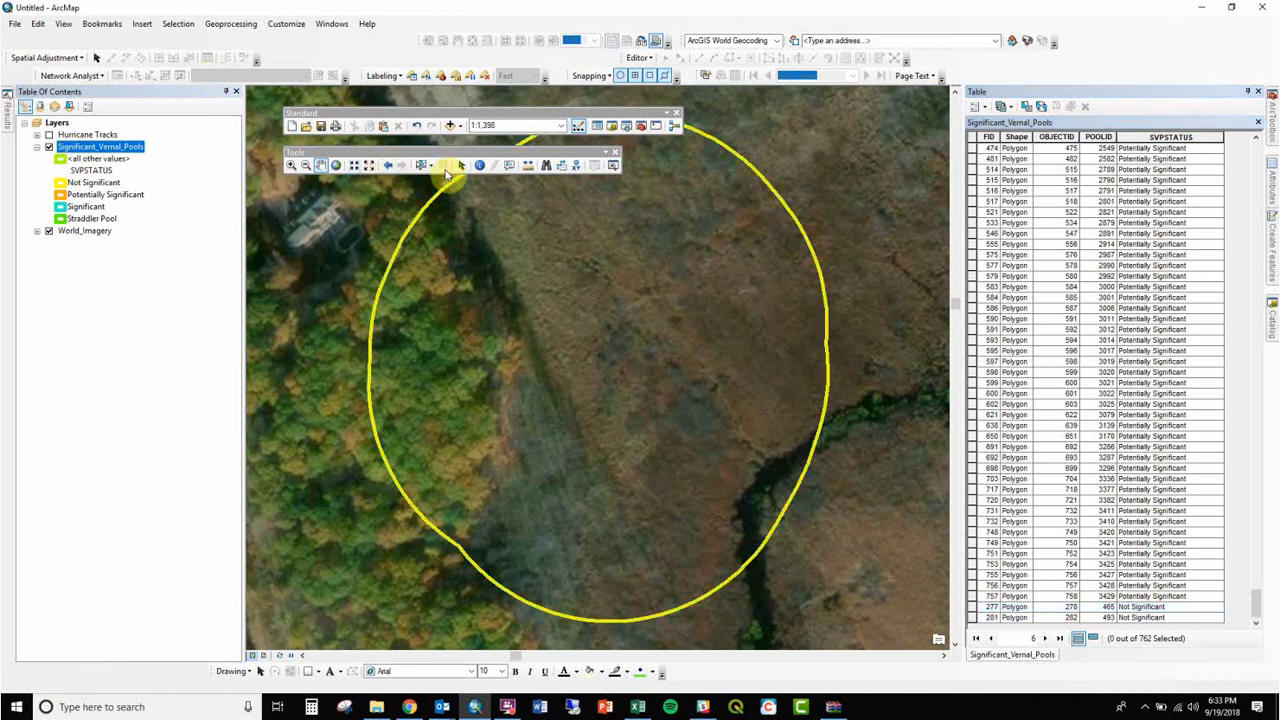
left_click(370, 166)
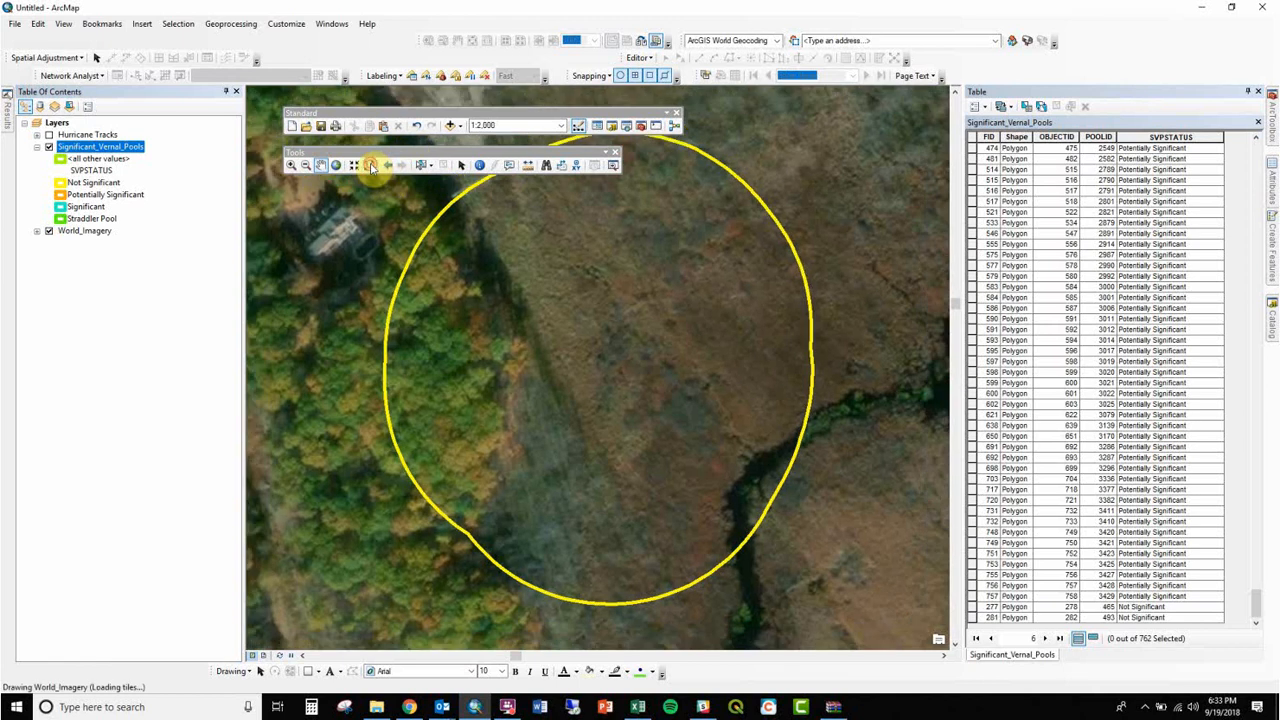
left_click(370, 166)
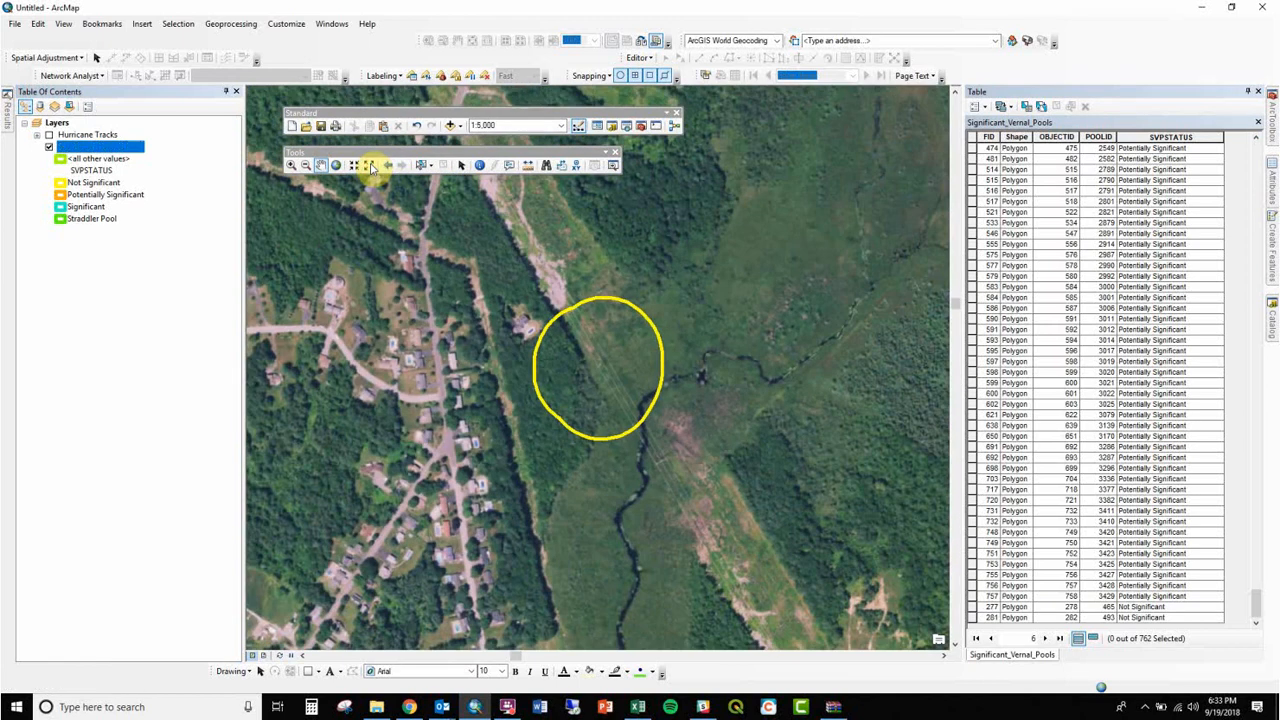
left_click(370, 166)
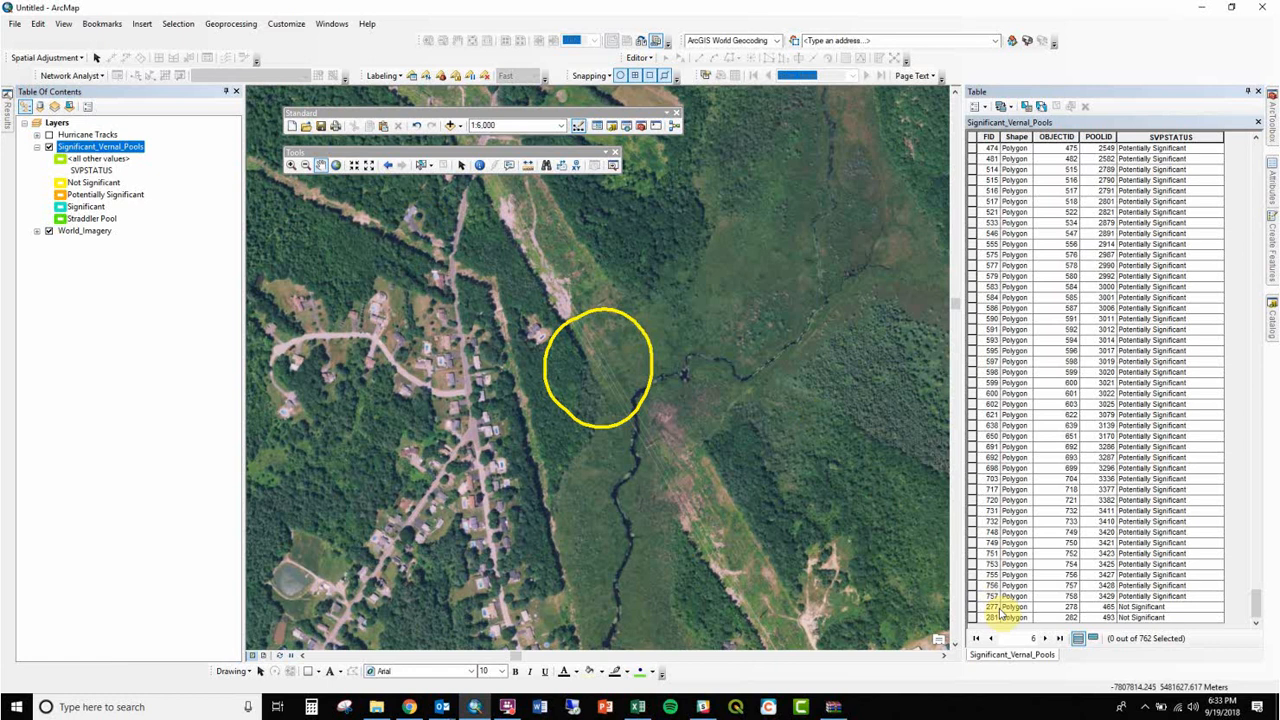
- Select the record with FID 281 and the one with FID 277 in the attribute table, and clear the selection
left_click(973, 617)
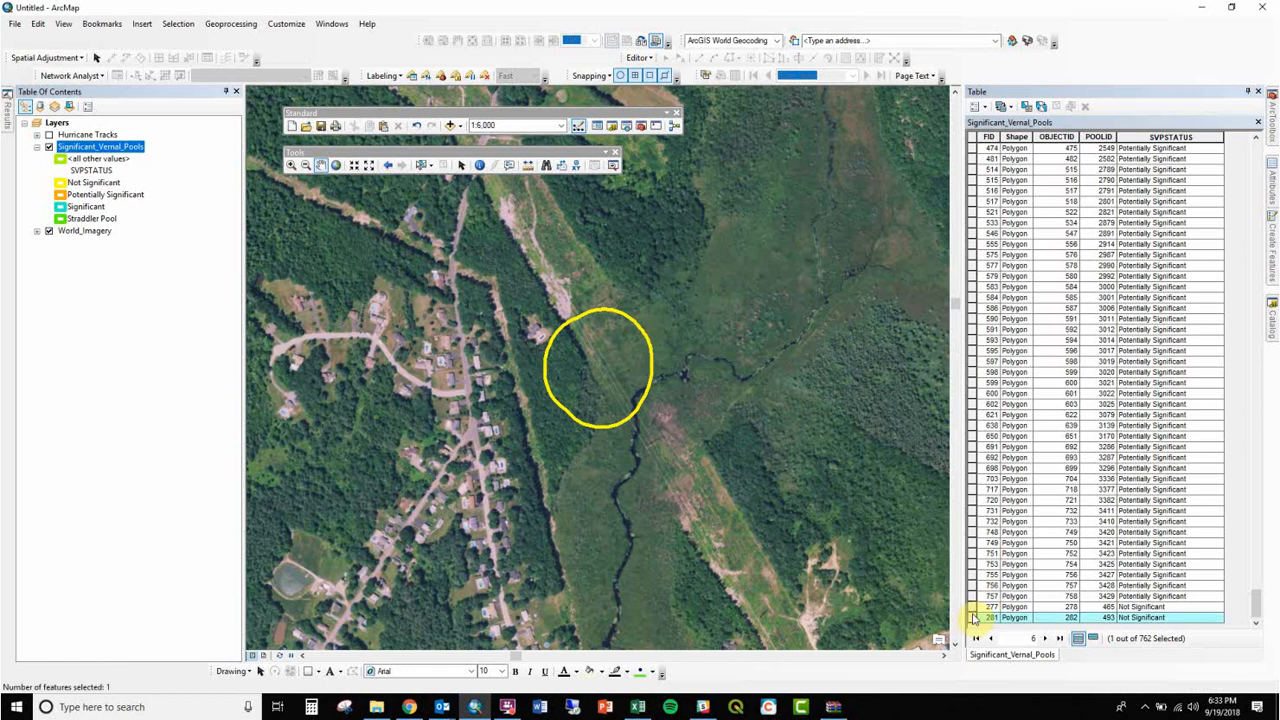
left_click(973, 607)
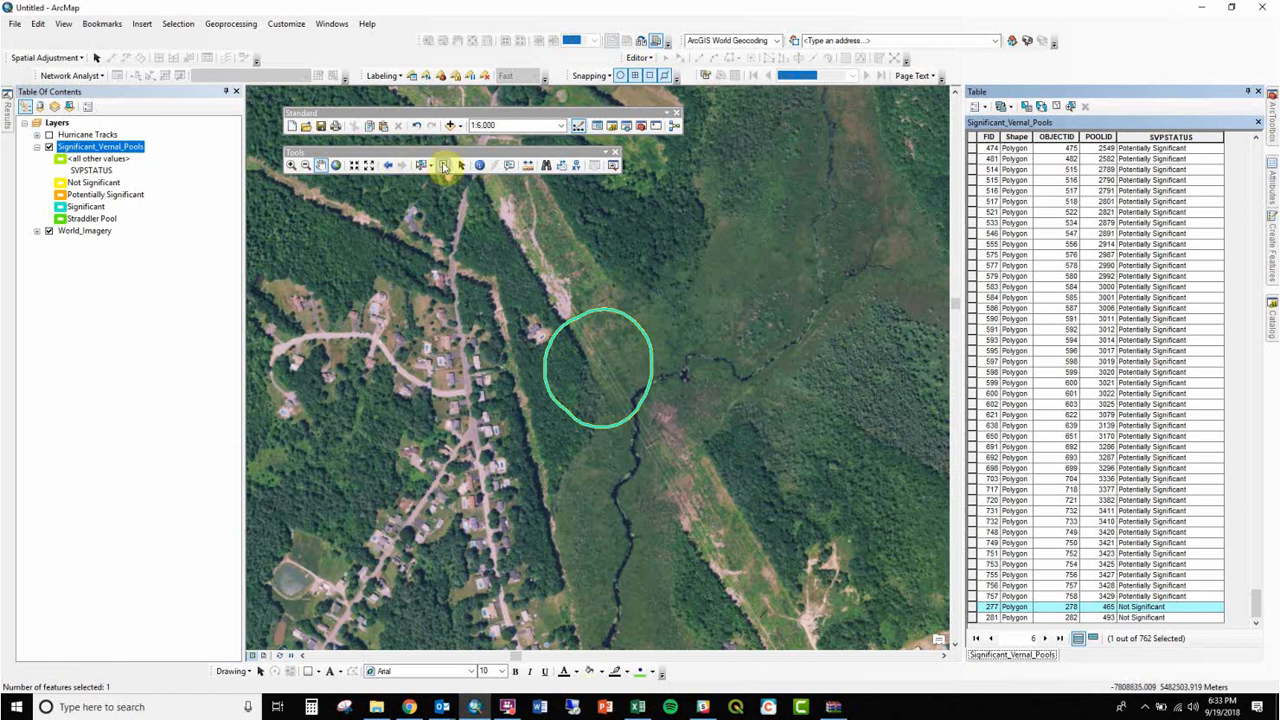
mouse_move(395, 157)
left_mouse_down()
mouse_move(420, 173)
mouse_move(395, 163)
left_mouse_up()
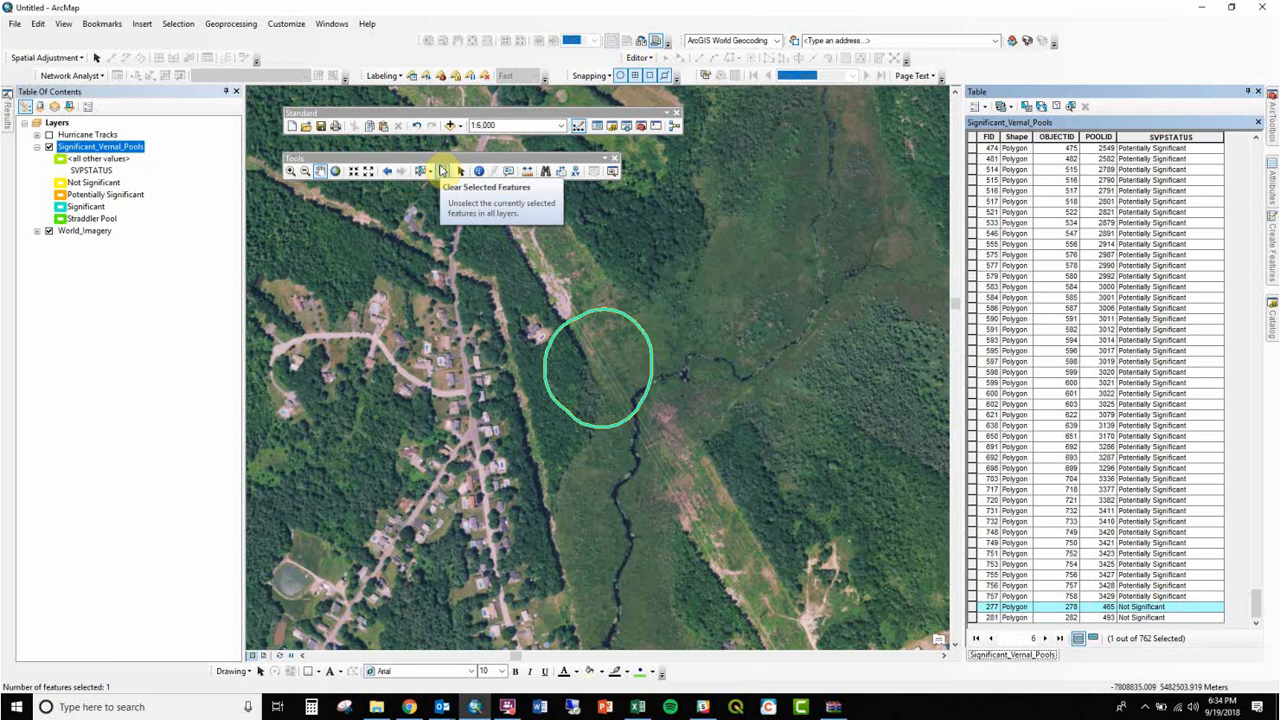
left_click(442, 170)
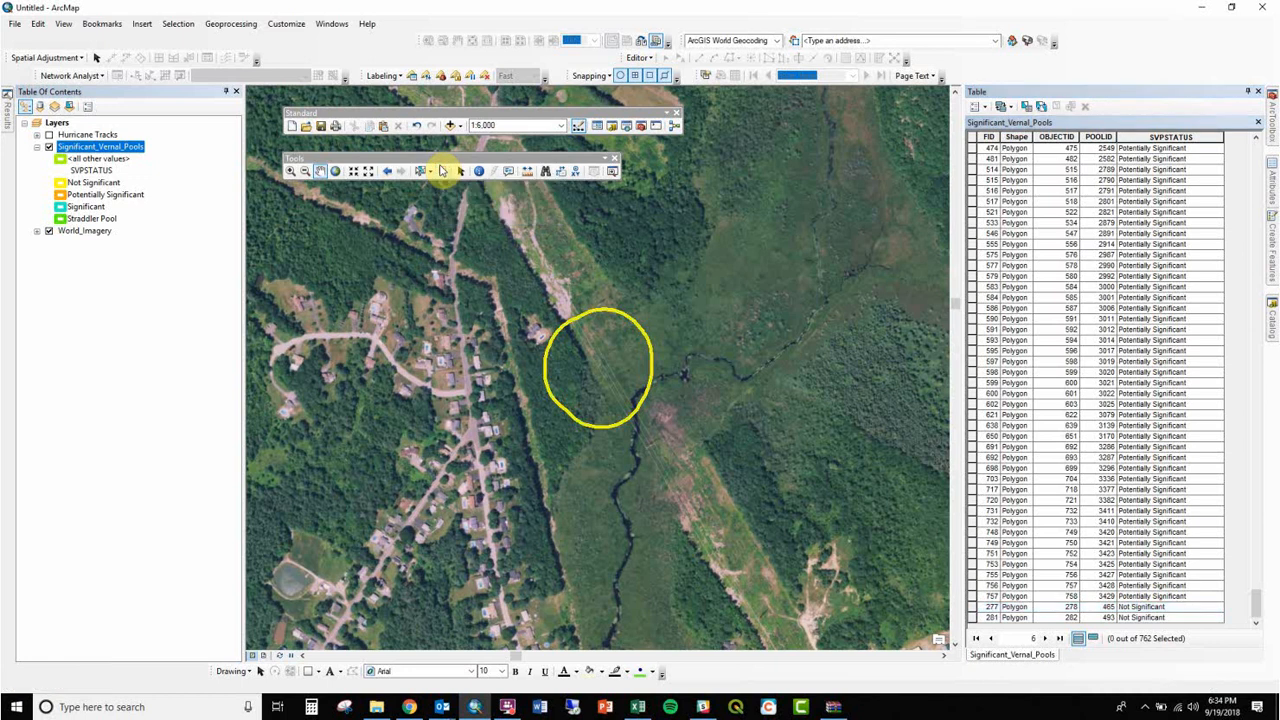
- Select the yellow Not Significant pool polygon directly on the map and deselect it
left_click(420, 170)
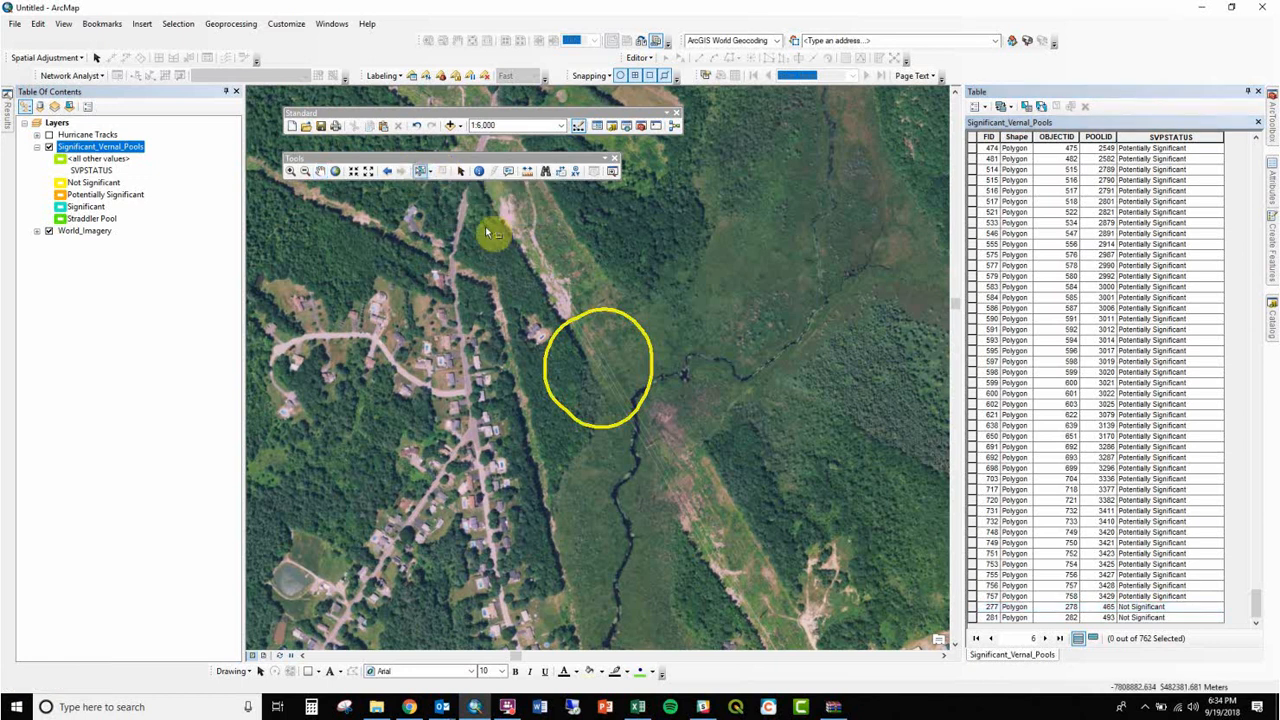
left_click(579, 357)
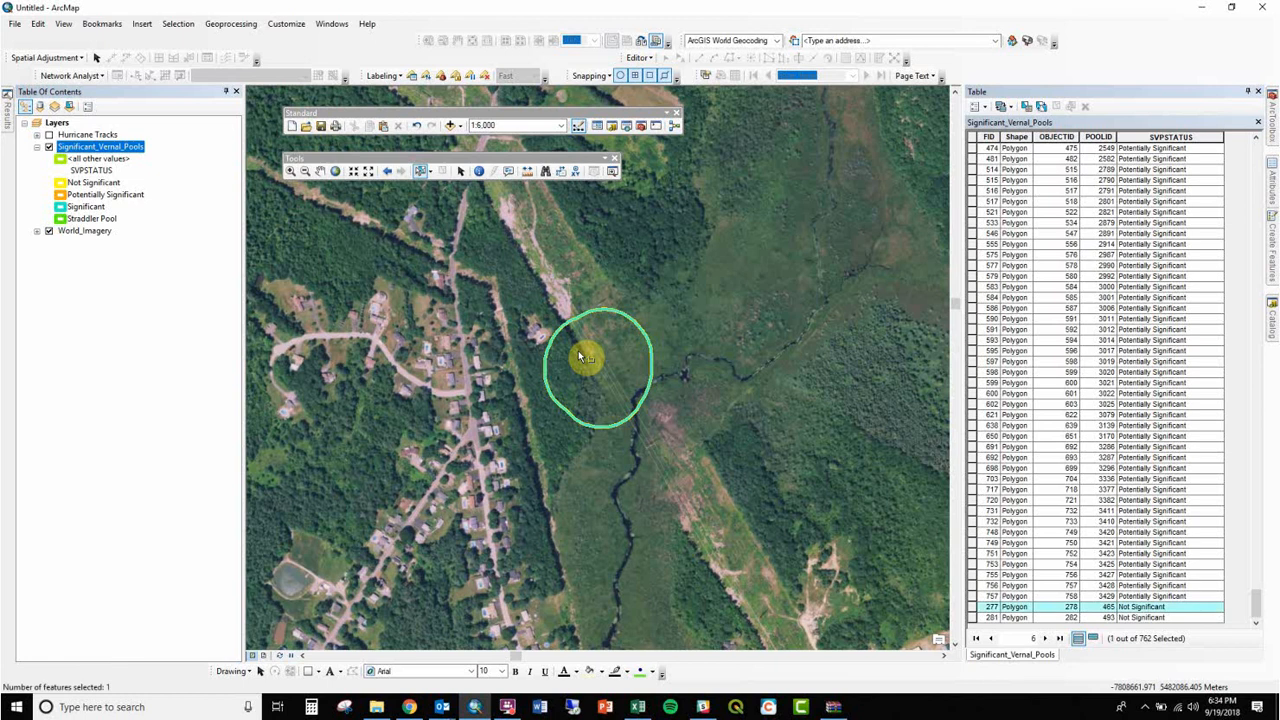
left_click(730, 344)
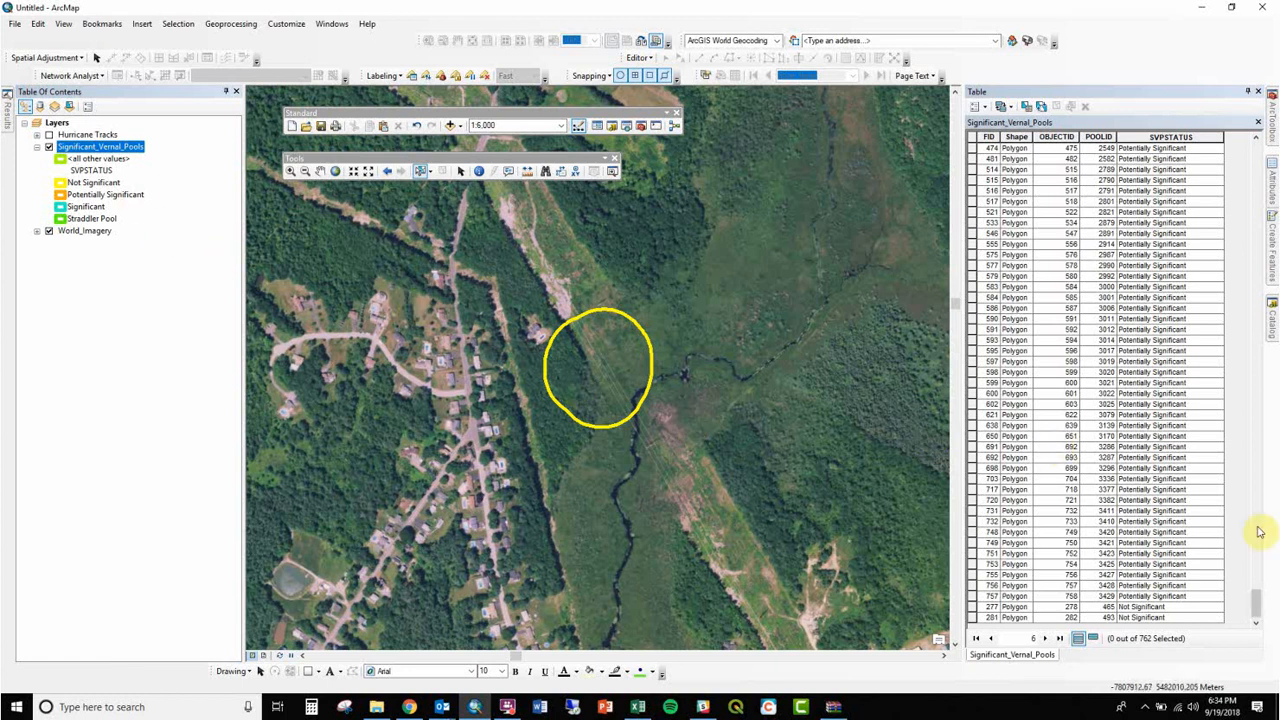
- Zoom to the Potentially Significant pool with FID 638 from the table, deselect it and zoom out to 1:63,360 to view surrounding pools
double_click(970, 427)
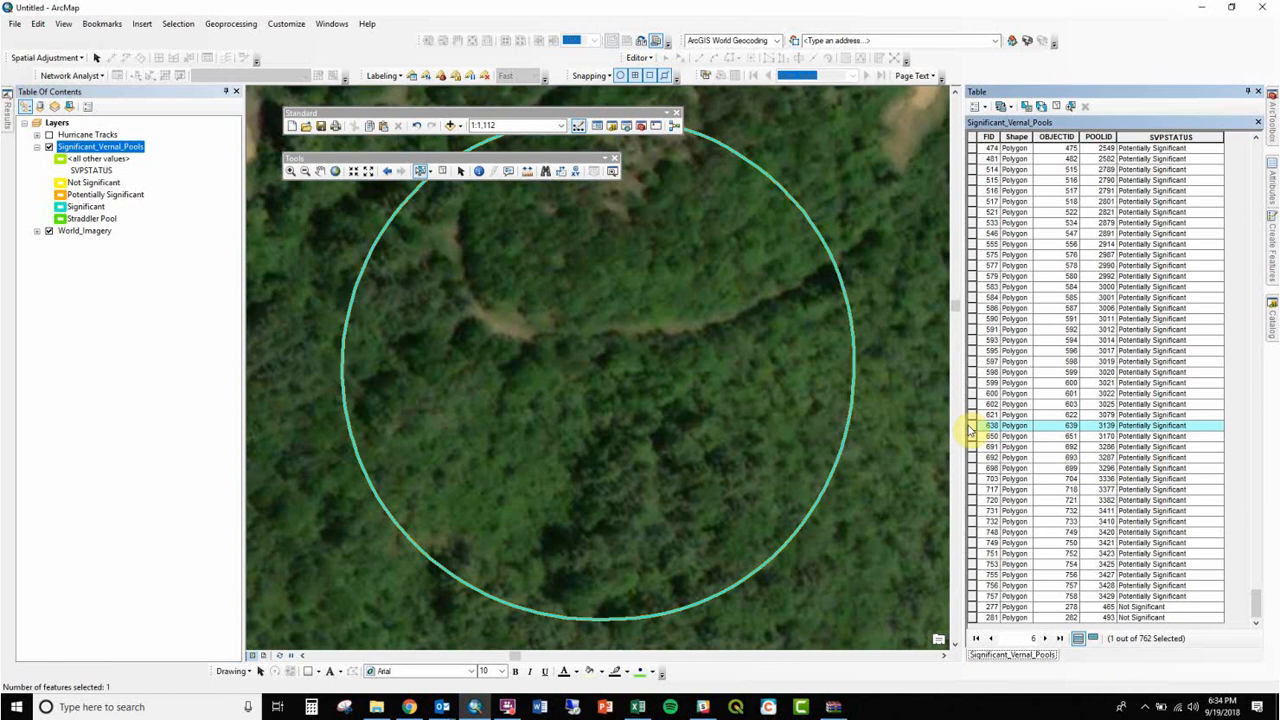
left_click(905, 383)
left_click(367, 174)
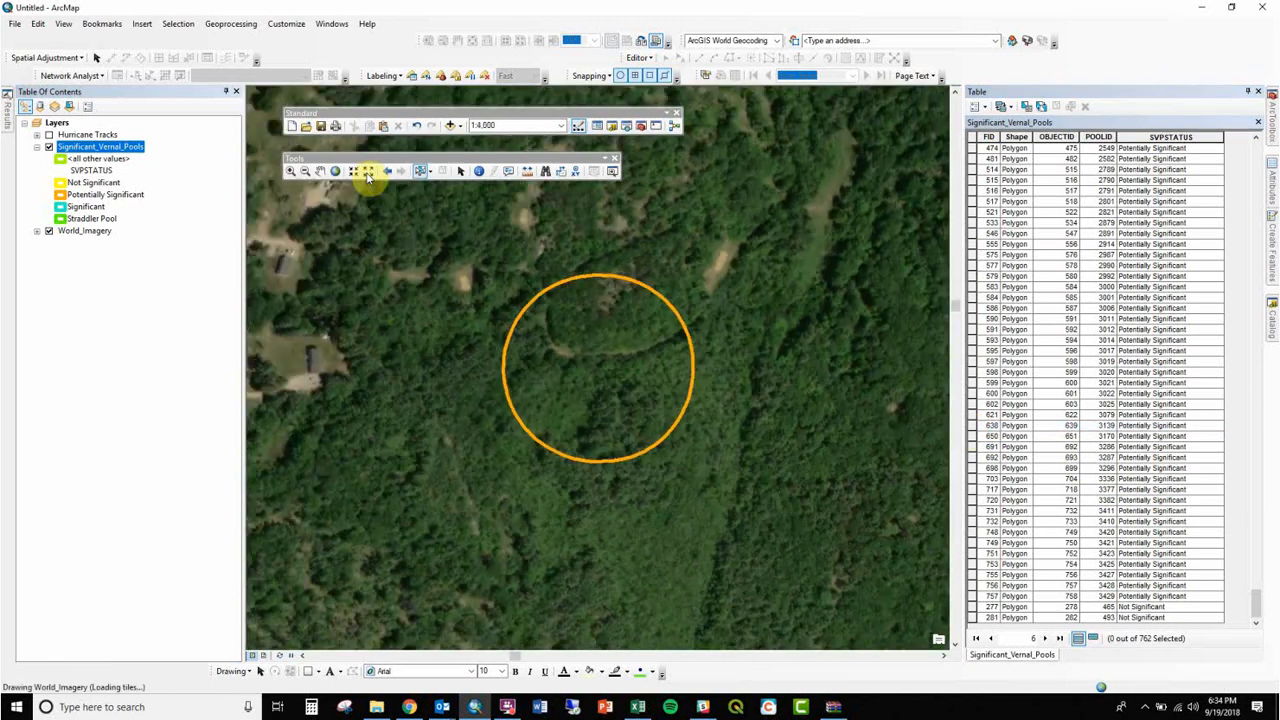
left_click(367, 174)
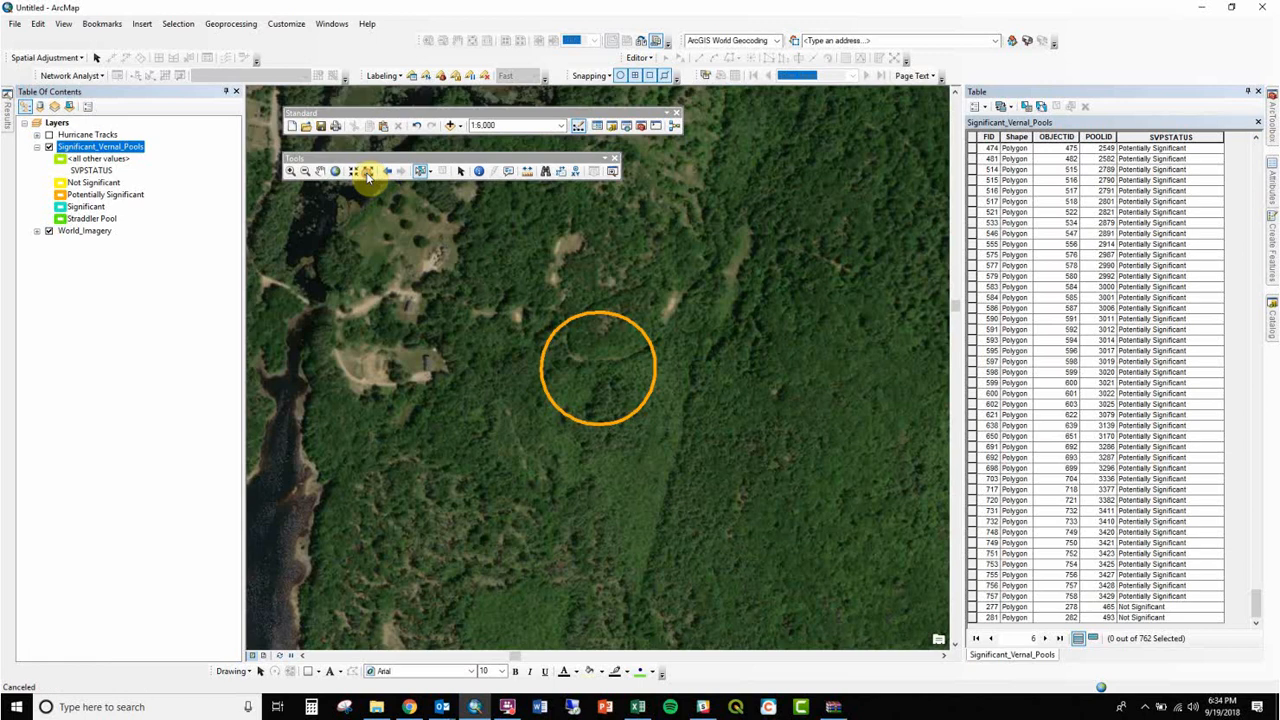
left_click(367, 174)
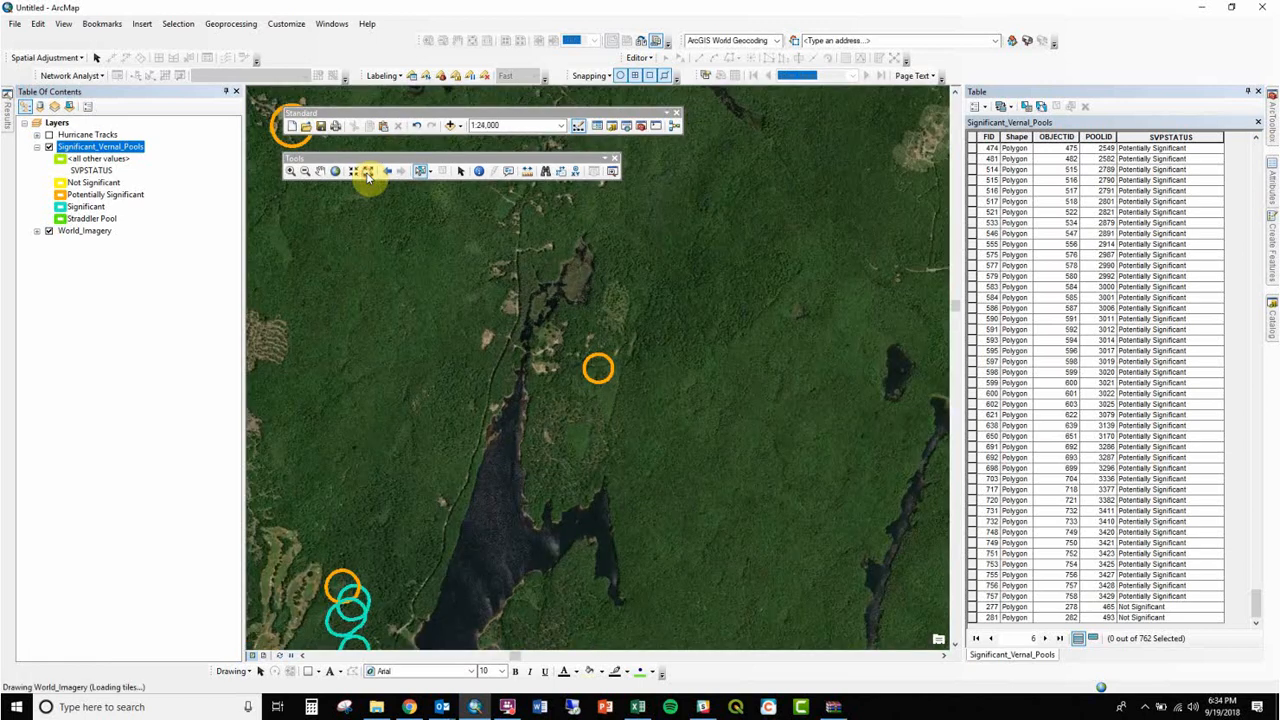
left_click(367, 174)
left_click(367, 174)
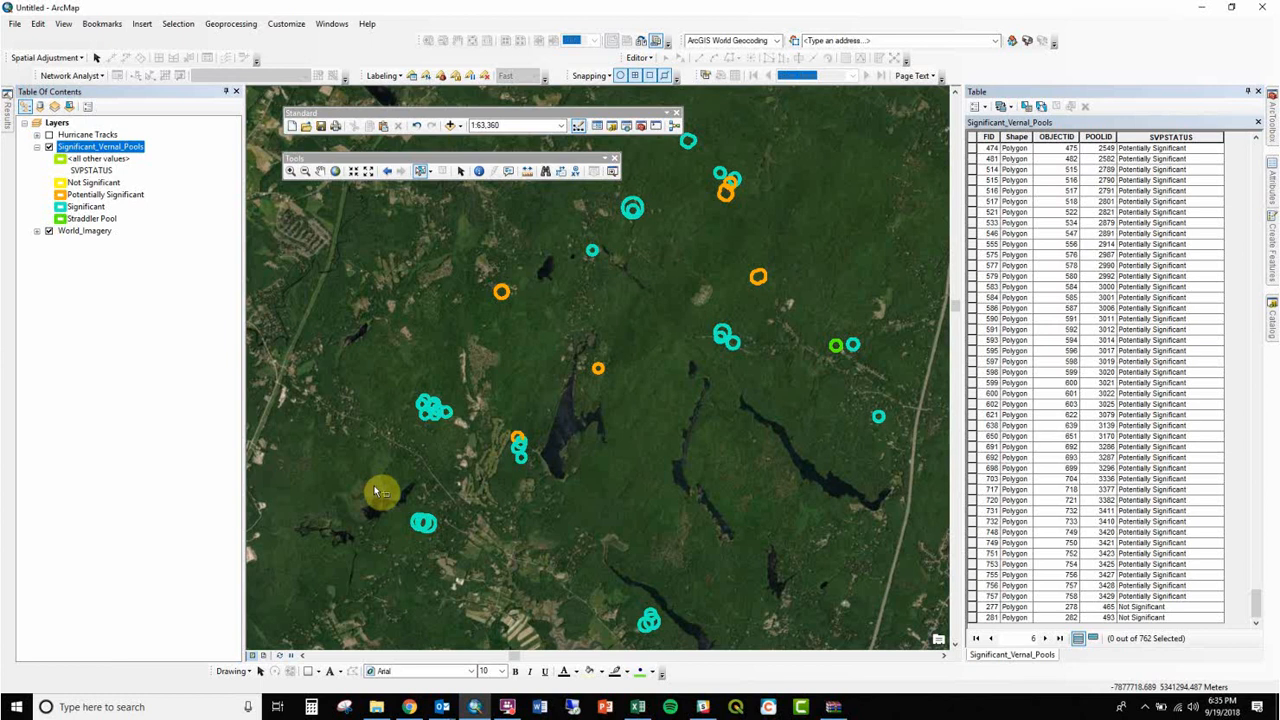
- Switch to Chrome and view the Maine Office of GIS data catalog's biologic and ecologic layers
left_click(410, 707)
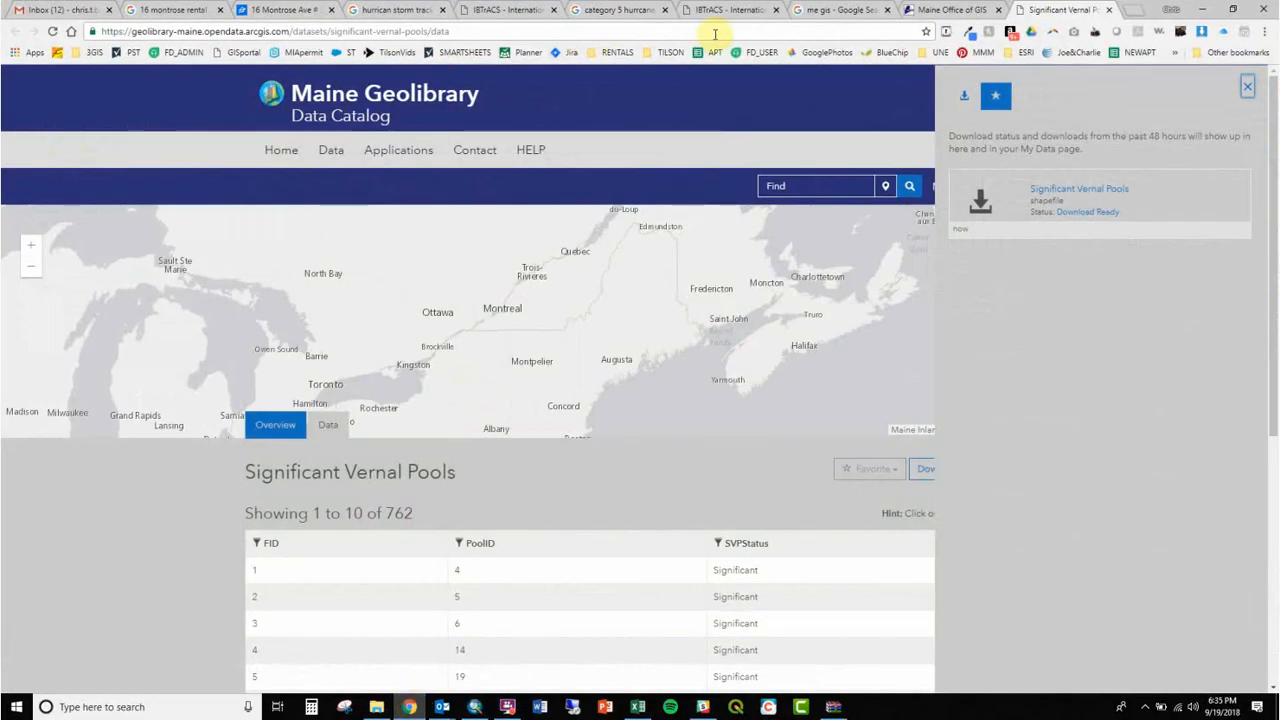
left_click(833, 9)
left_click(952, 9)
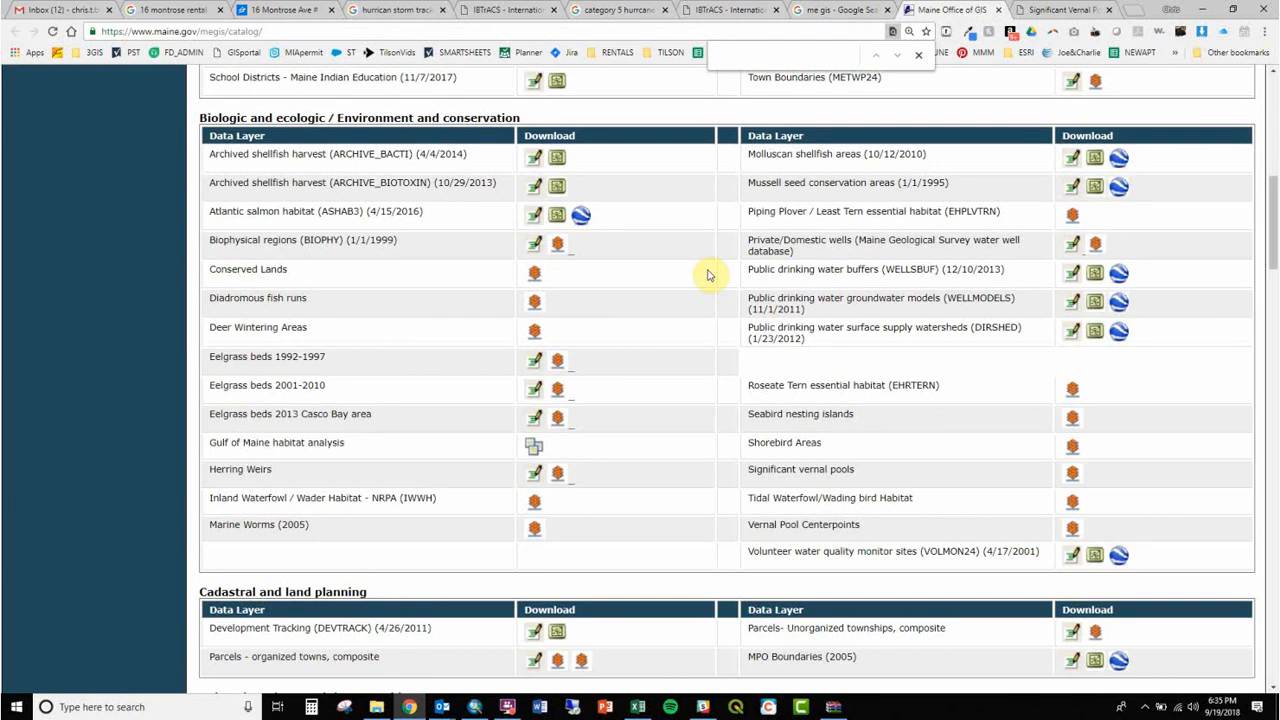
left_click(474, 33)
type("www.na")
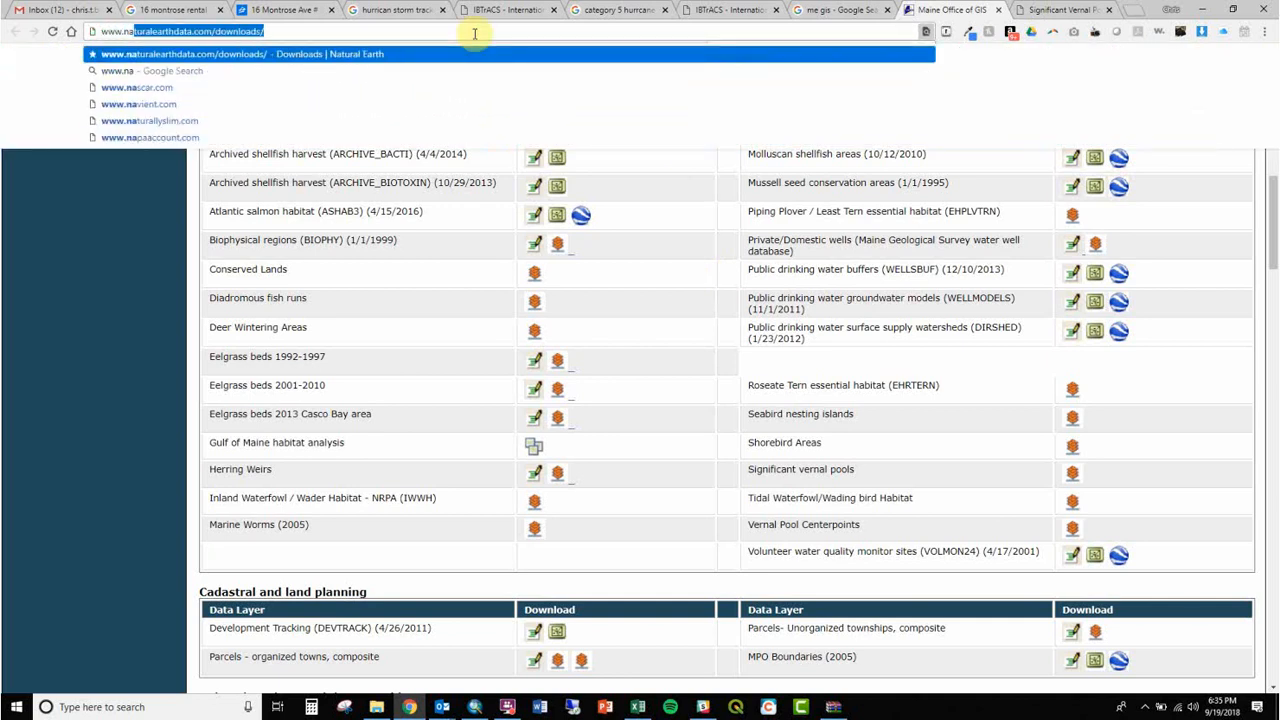
key("Return")
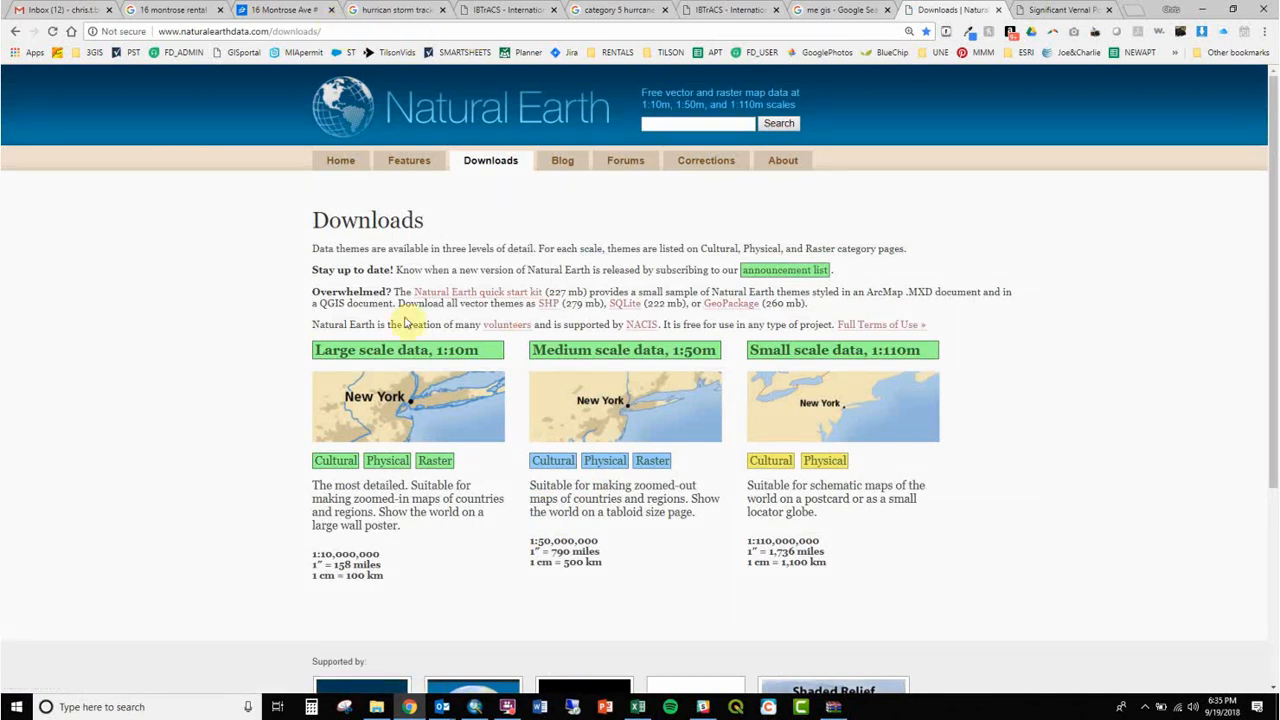
left_click(507, 707)
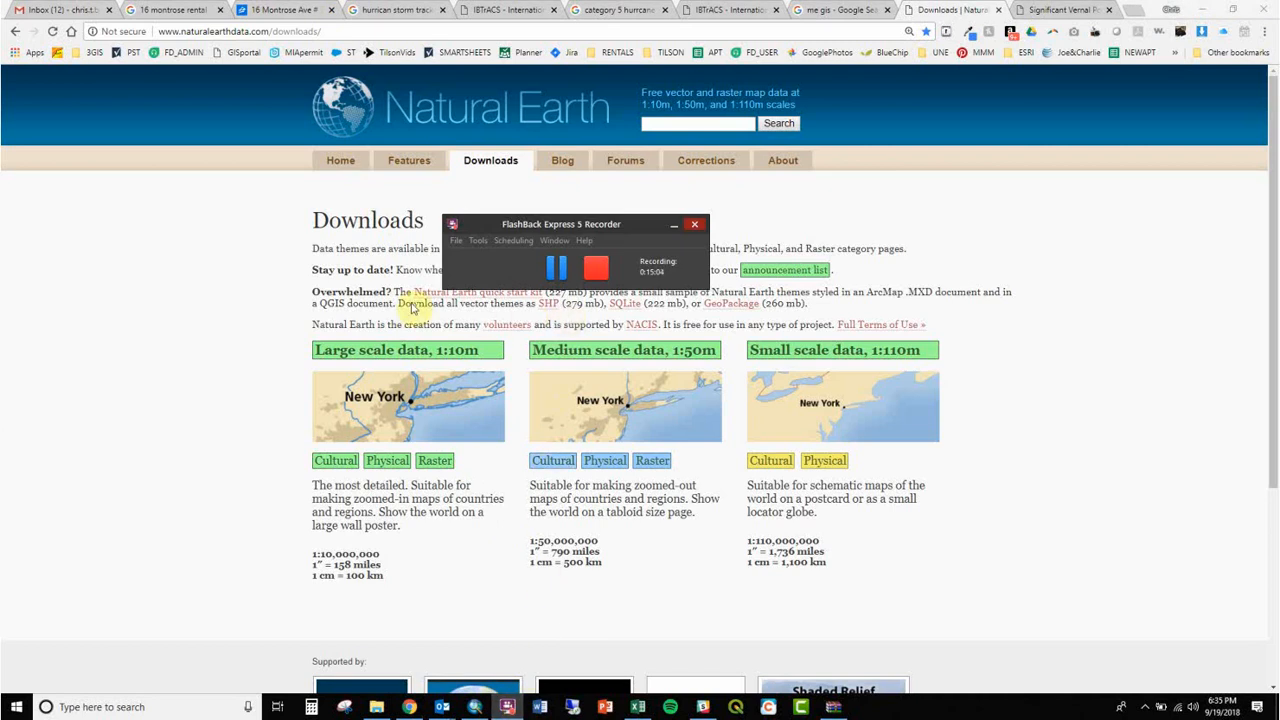
left_click(157, 296)
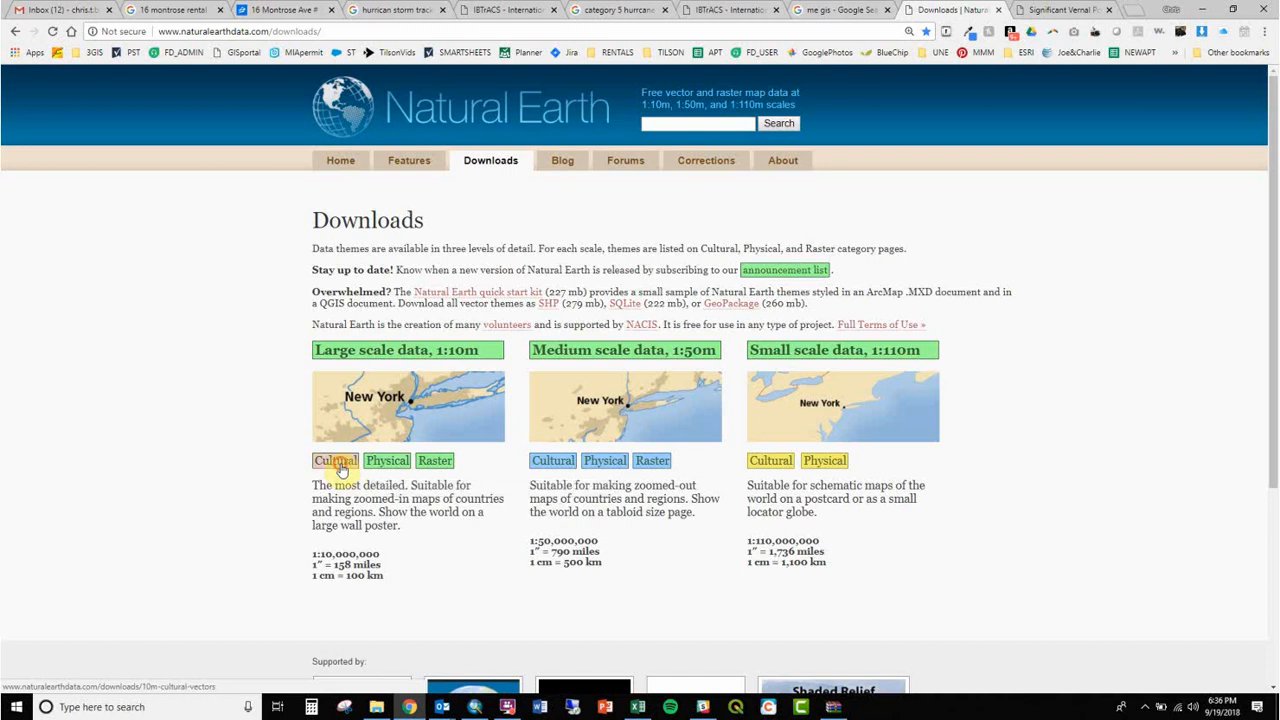
- Open the large scale 1:10m cultural vectors and download the full populated places dataset
left_click(339, 466)
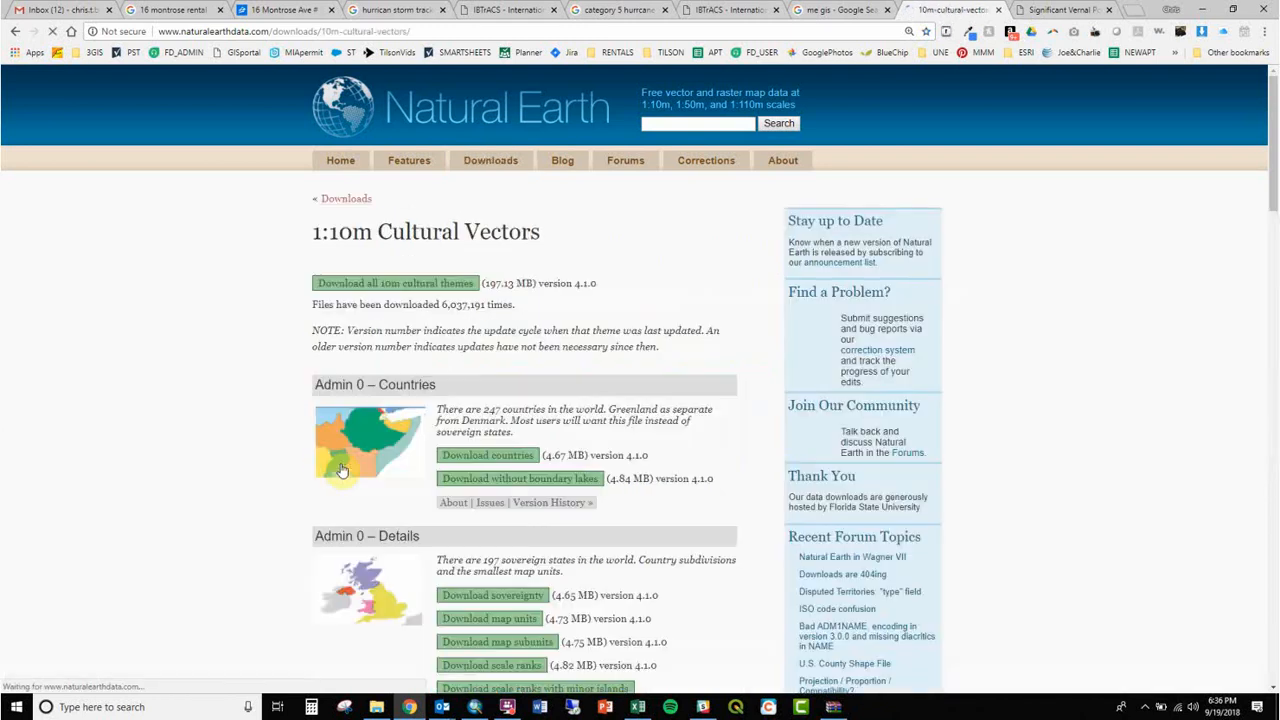
scroll(258, 464, "down", 6)
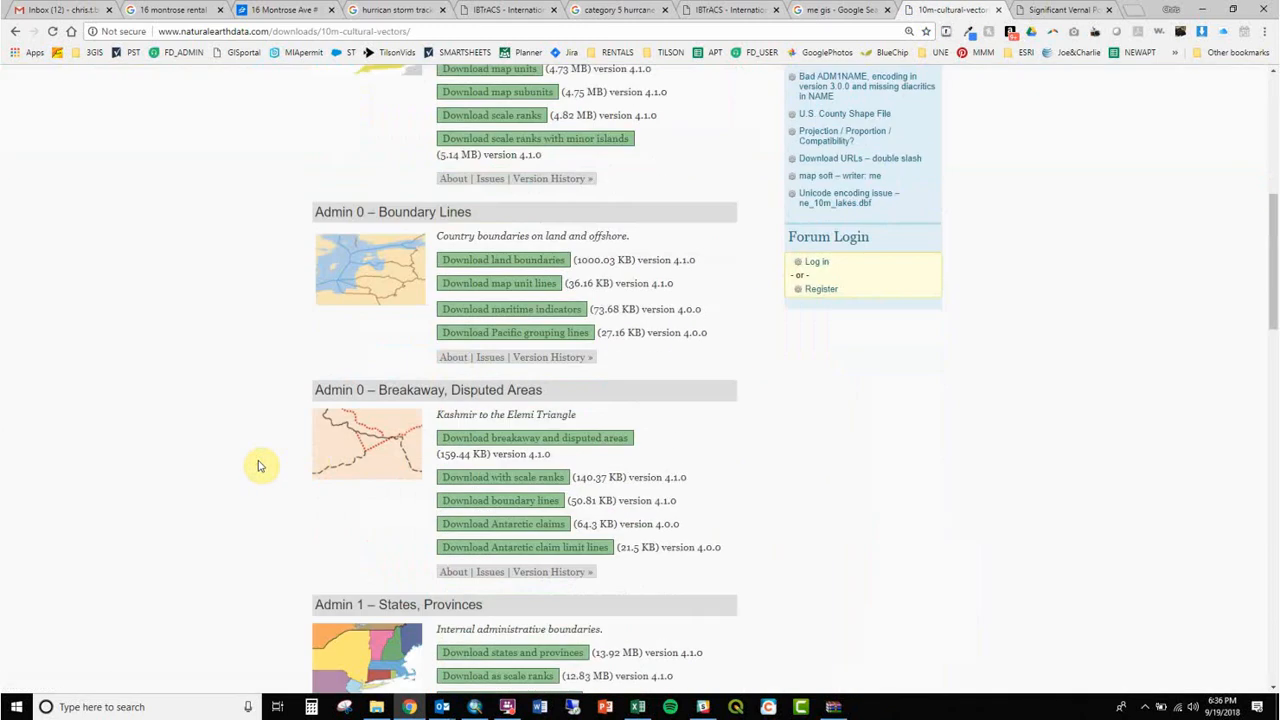
scroll(258, 465, "up", 6)
scroll(258, 465, "down", 3)
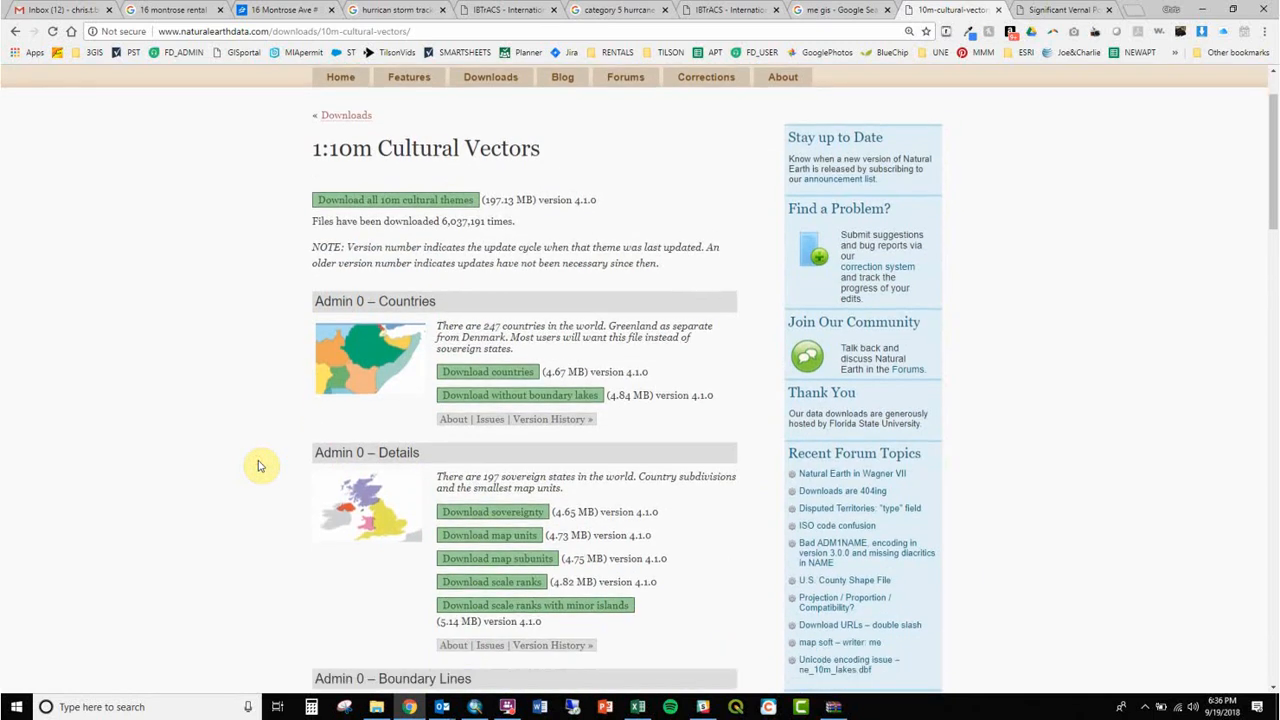
scroll(258, 465, "down", 3)
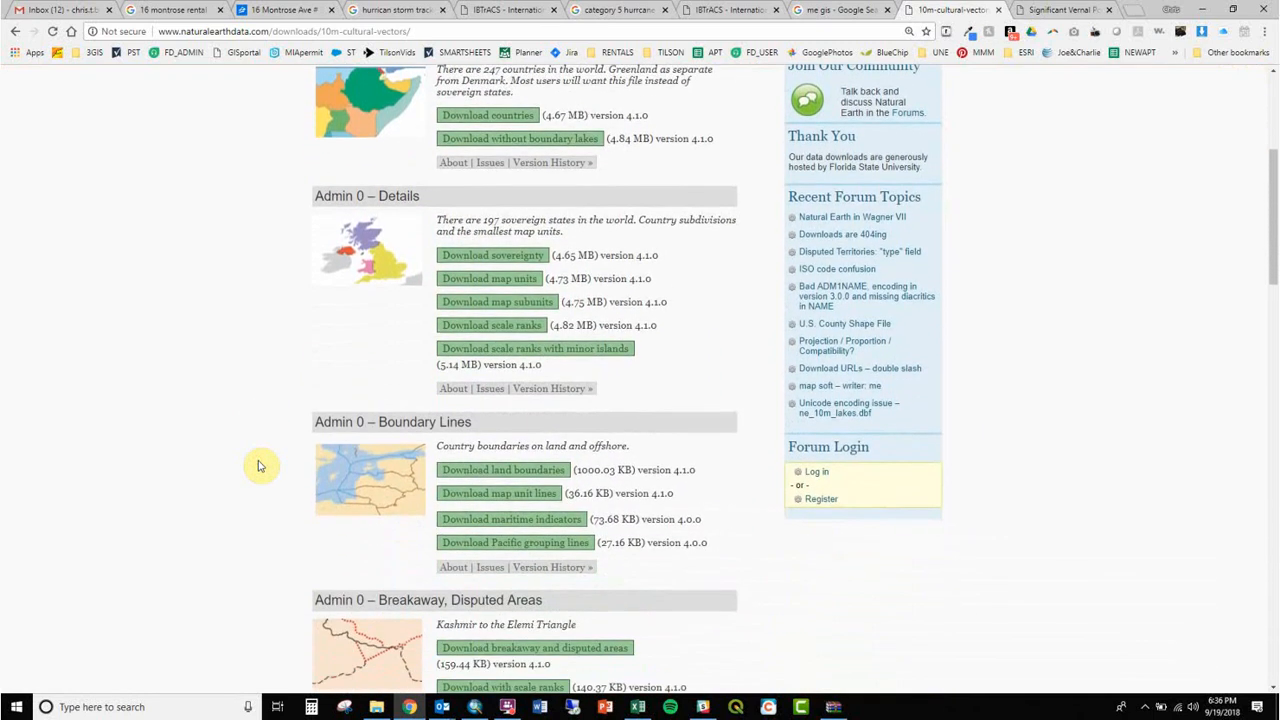
scroll(258, 465, "down", 3)
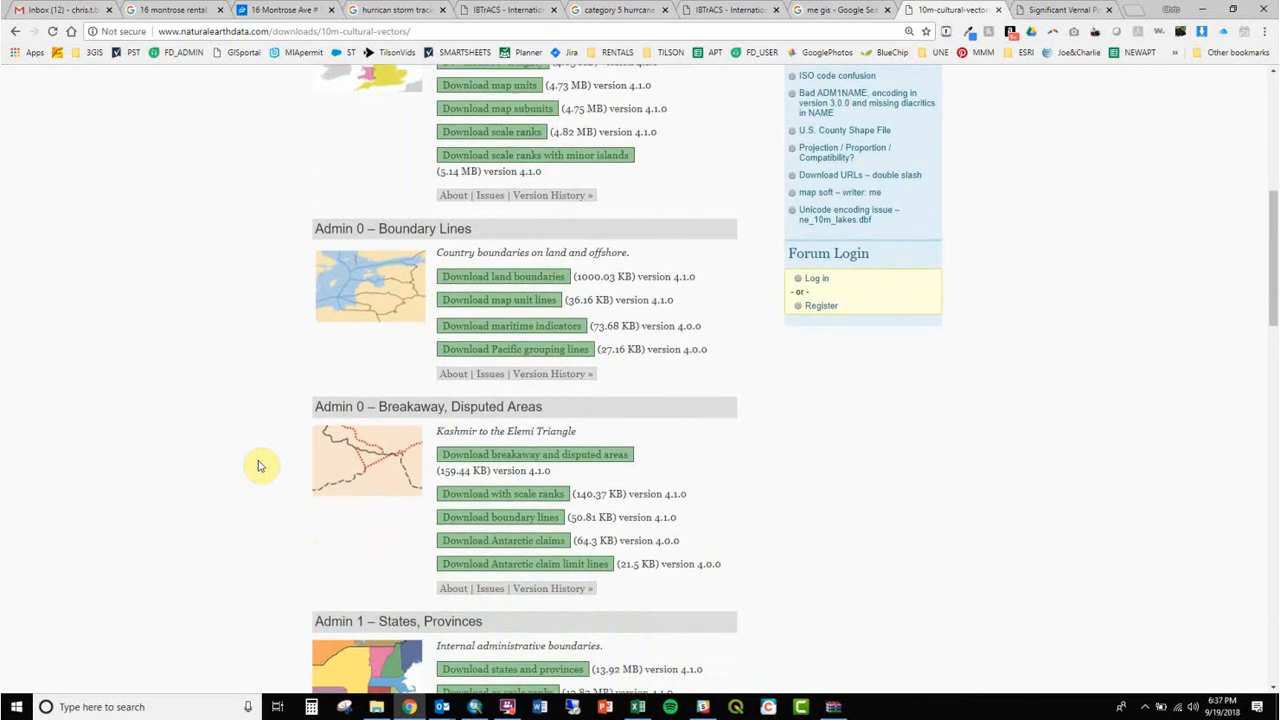
scroll(258, 465, "down", 4)
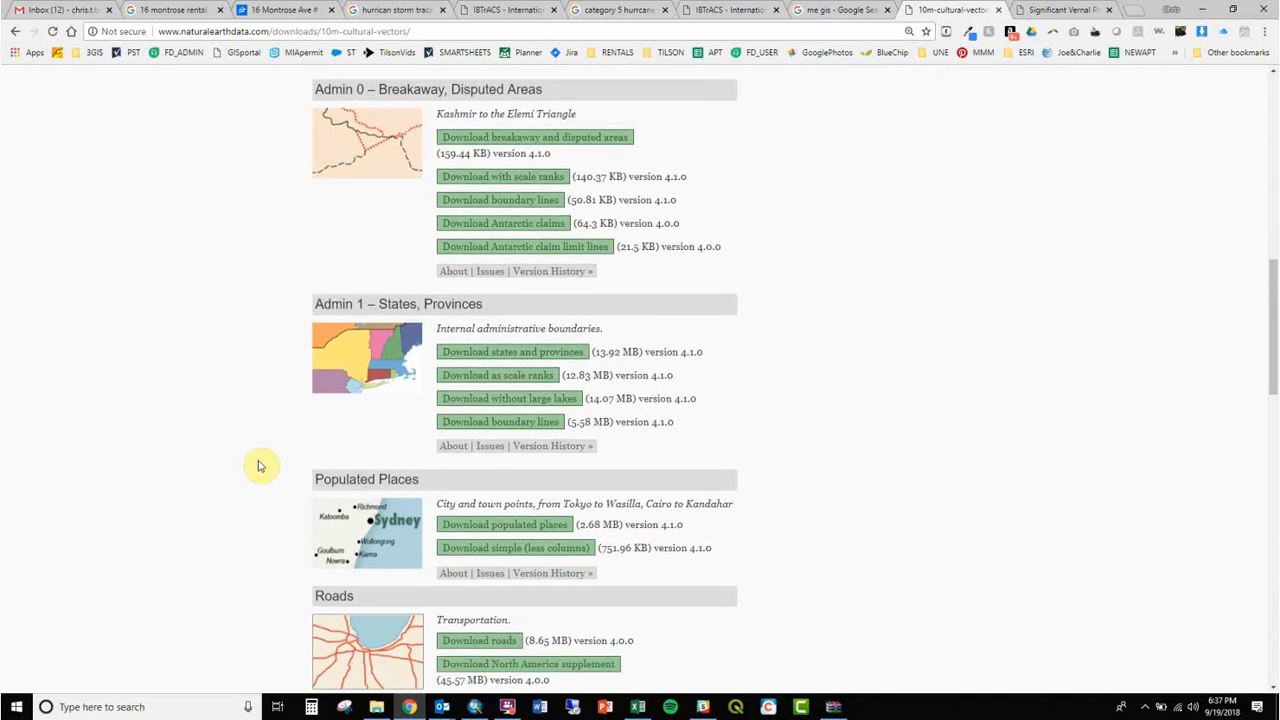
scroll(258, 465, "down", 1)
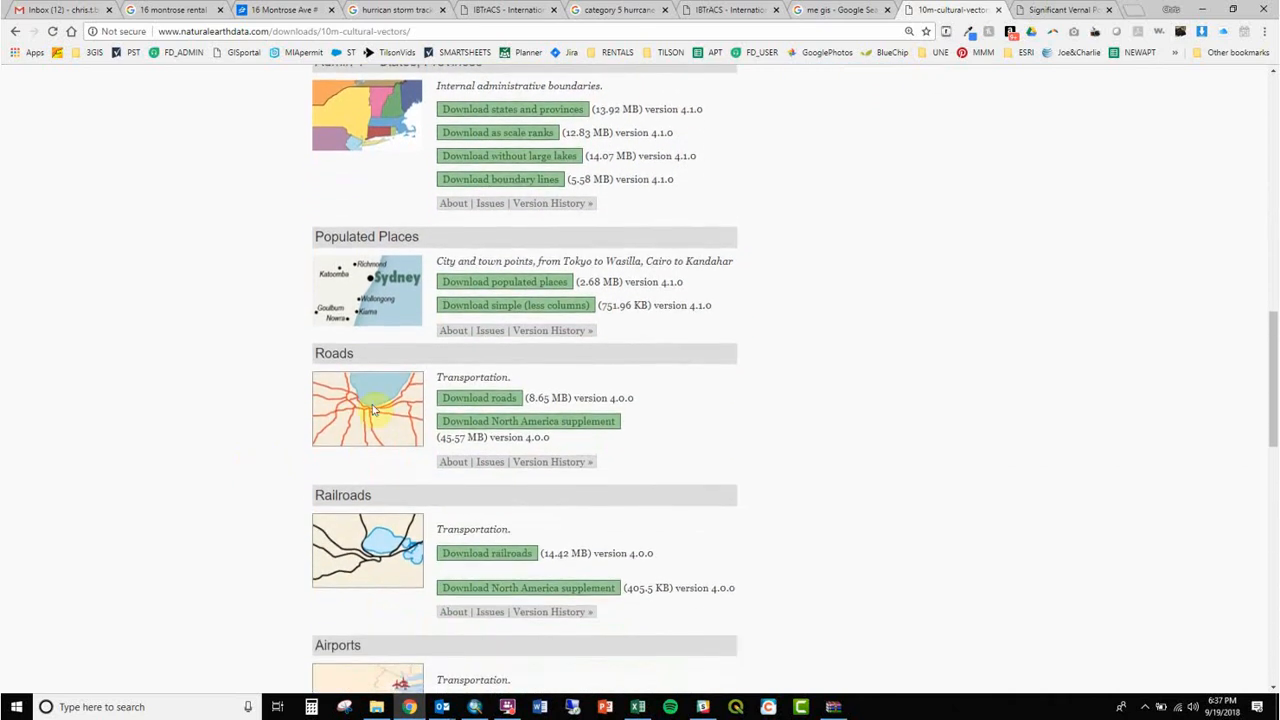
left_click(515, 284)
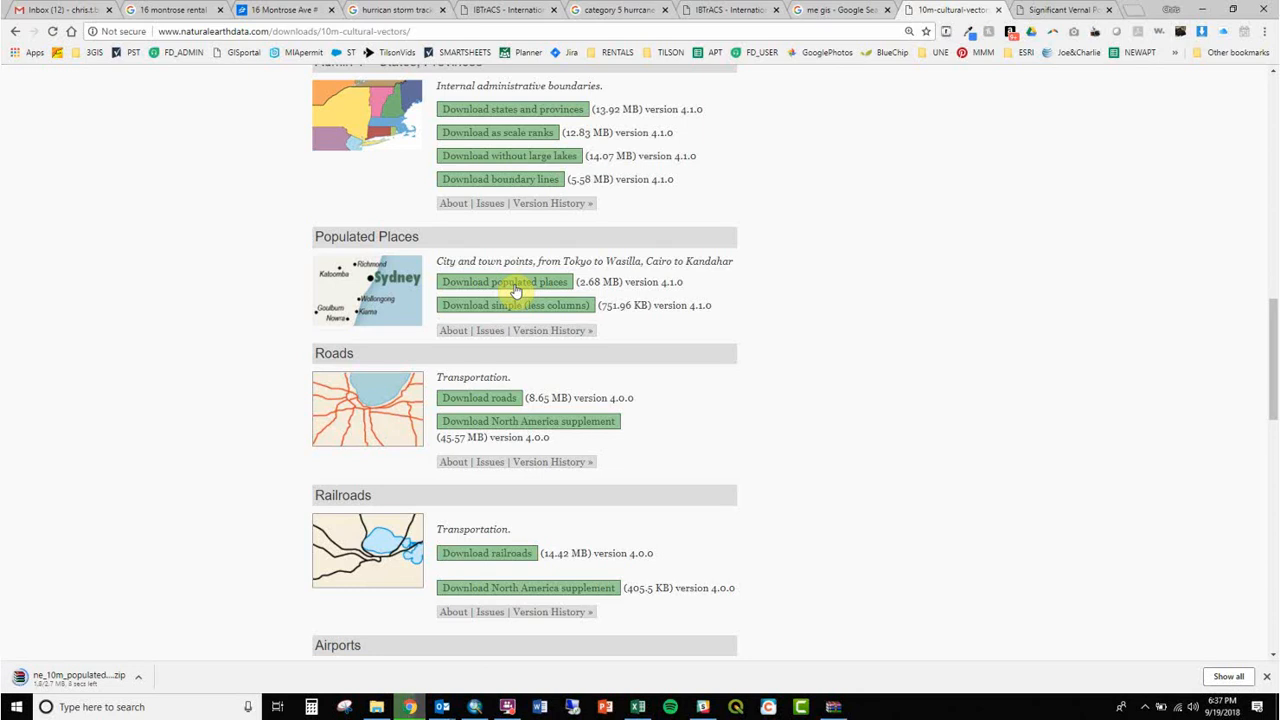
- Open the downloaded ne_10m_populated_places.zip and choose the Data folder in GIS161_Fall2018 as the extraction destination
left_click(139, 677)
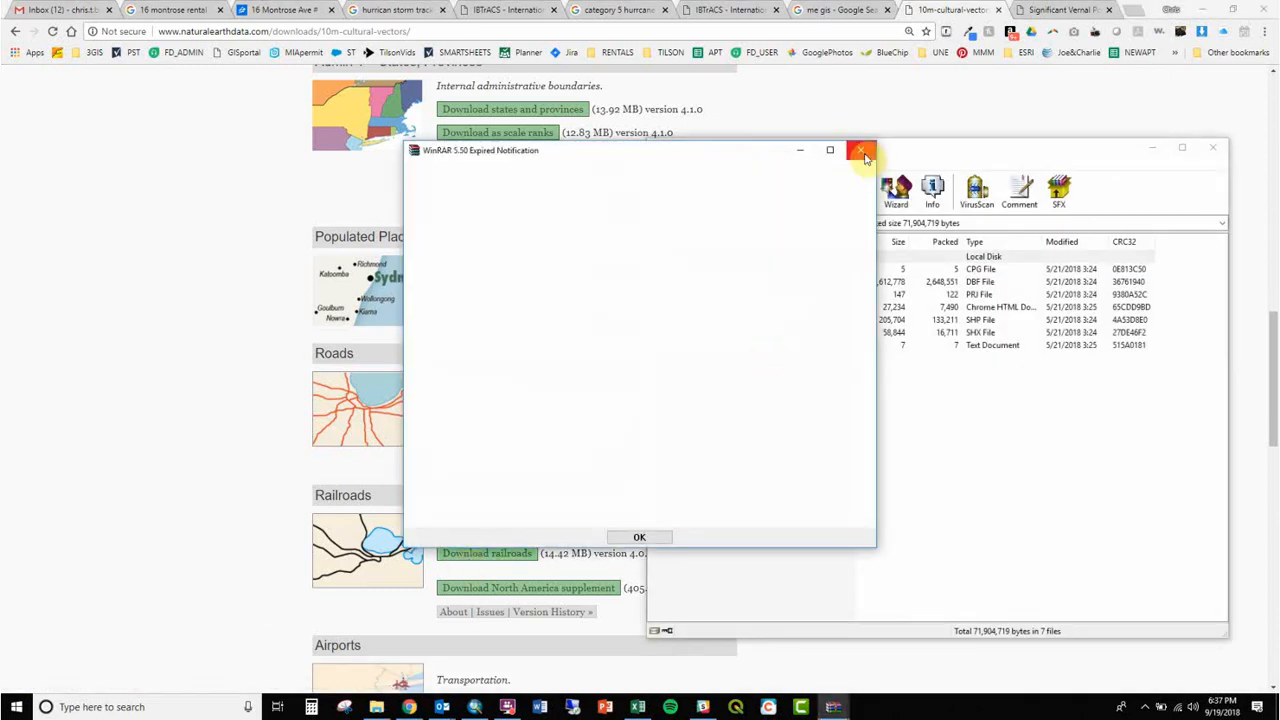
left_click(861, 149)
left_click(711, 190)
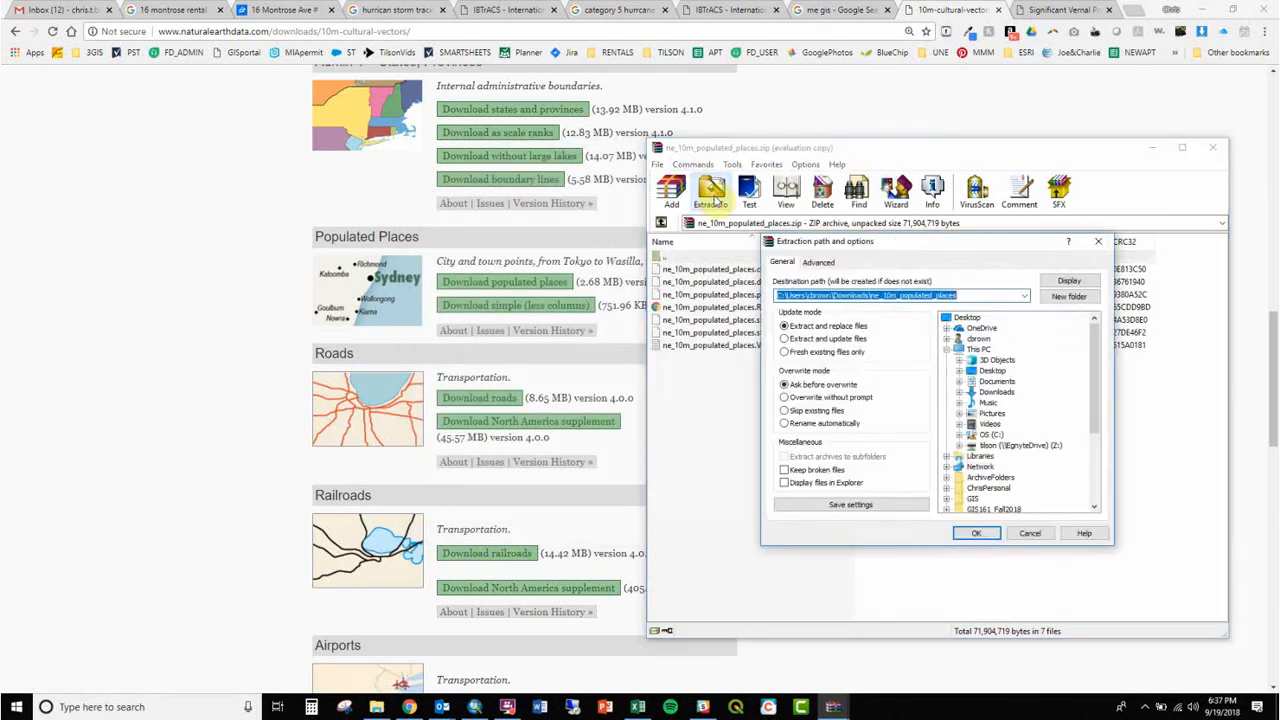
left_click(947, 509)
left_click(975, 445)
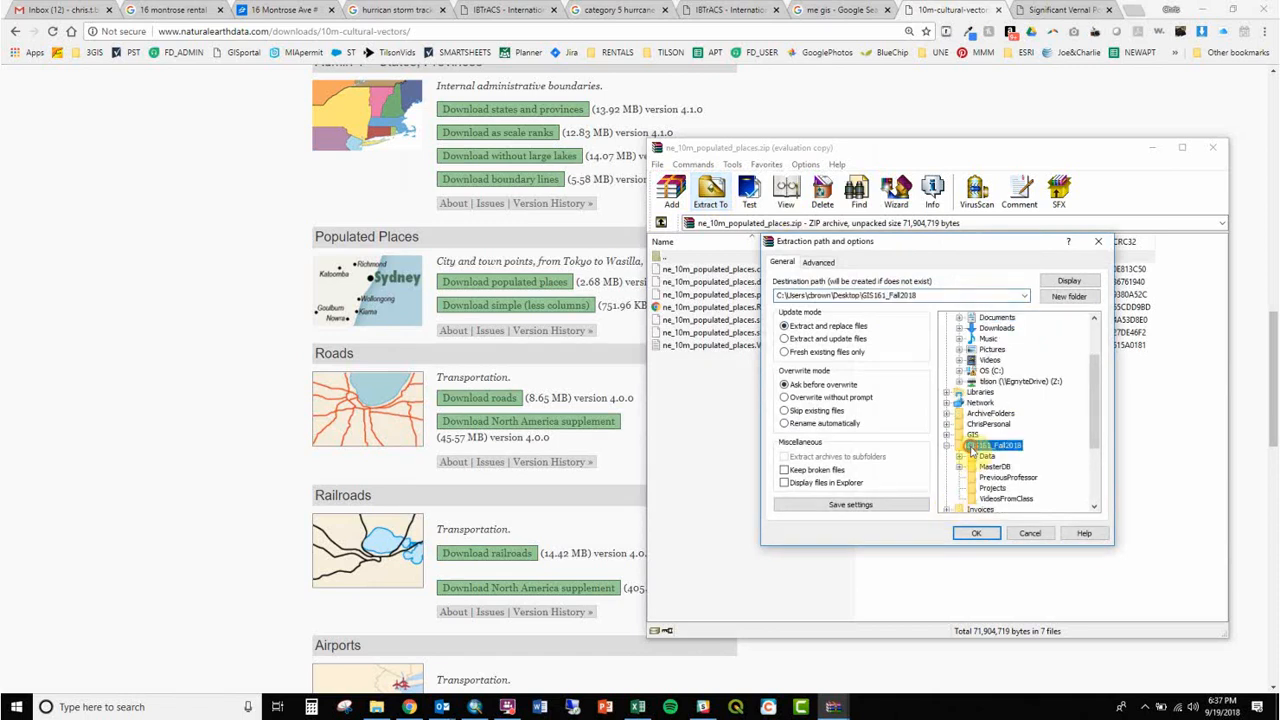
left_click(959, 456)
left_click(987, 456)
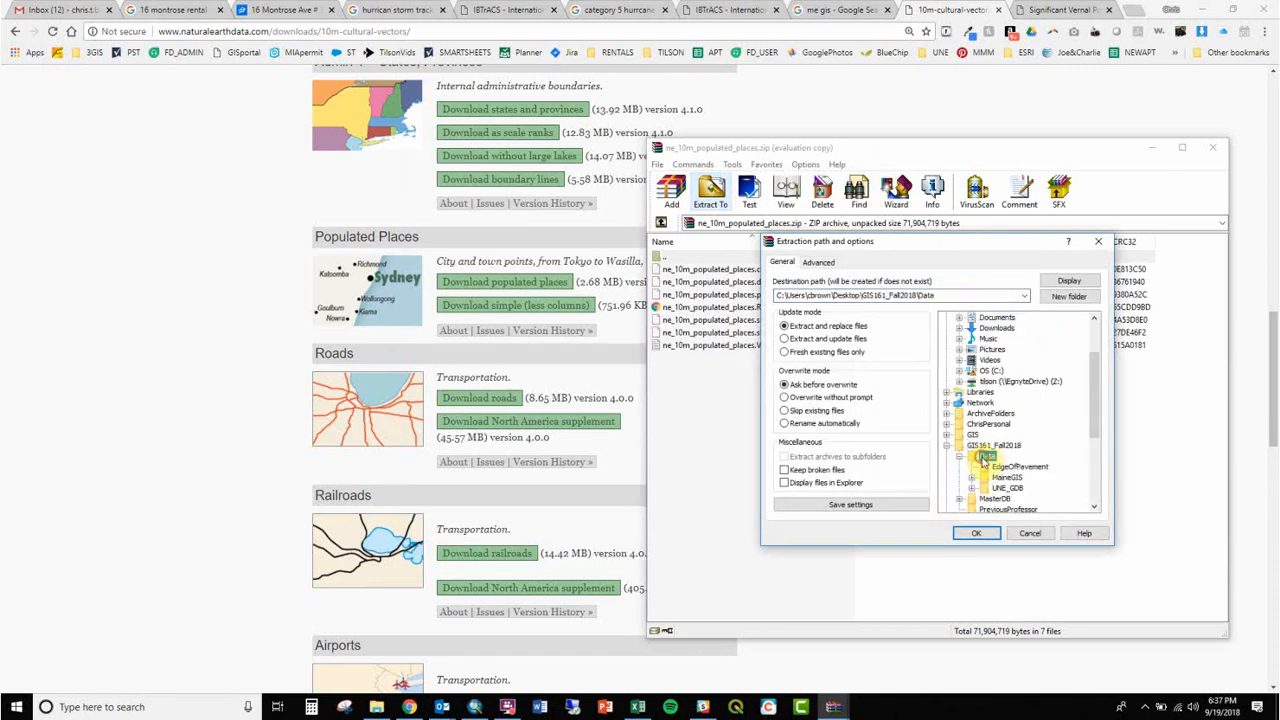
- Create a NaturalEarthData folder inside Data, extract the populated places files into it and close the archive
left_click(1068, 298)
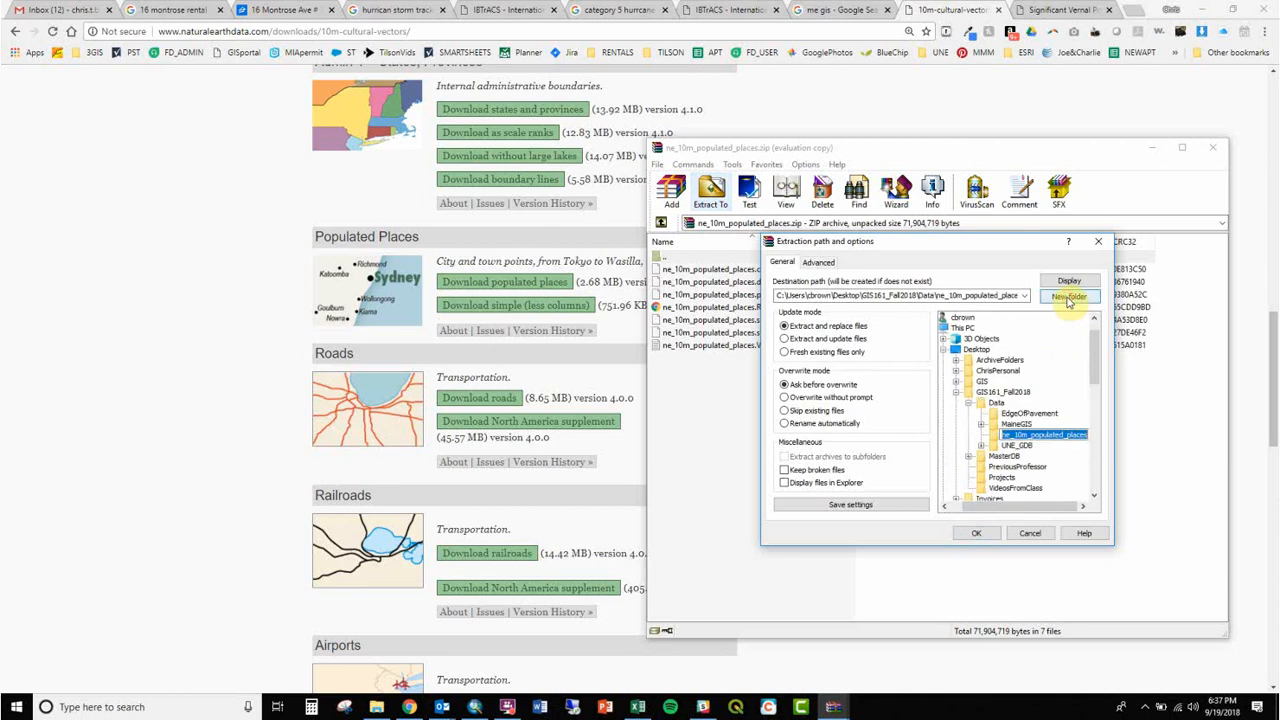
type("N")
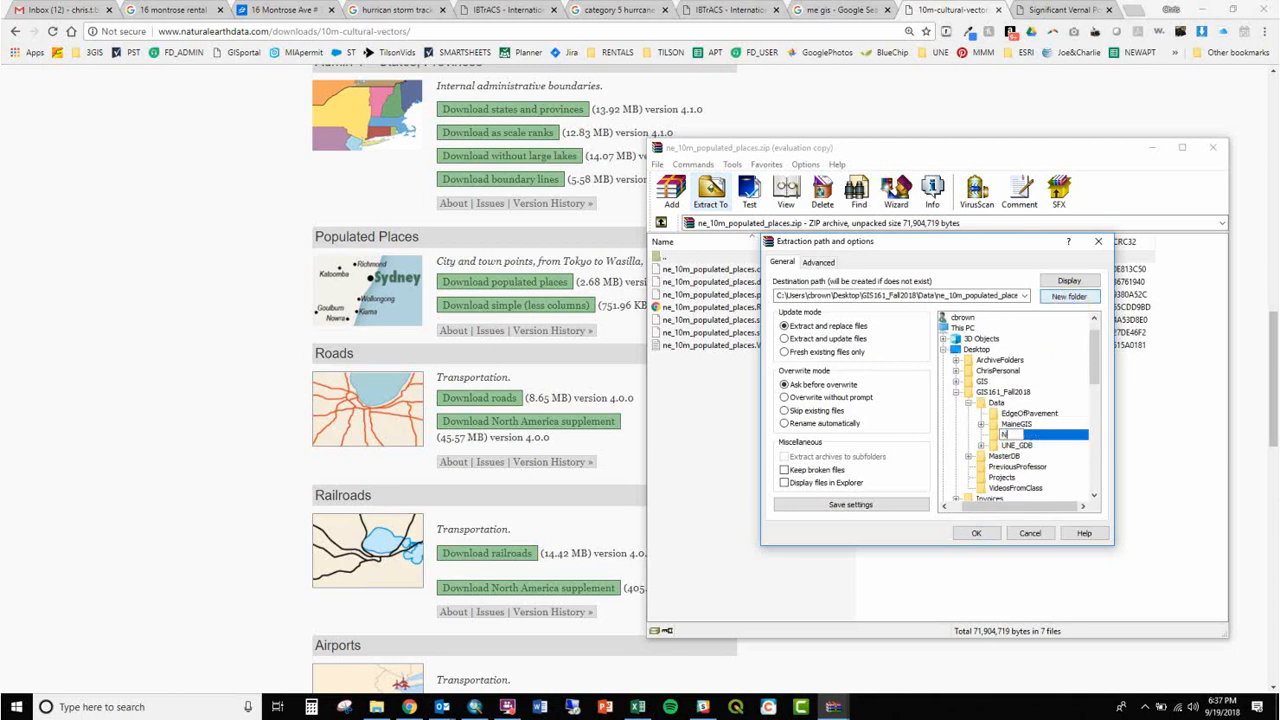
type("aturalEarthData")
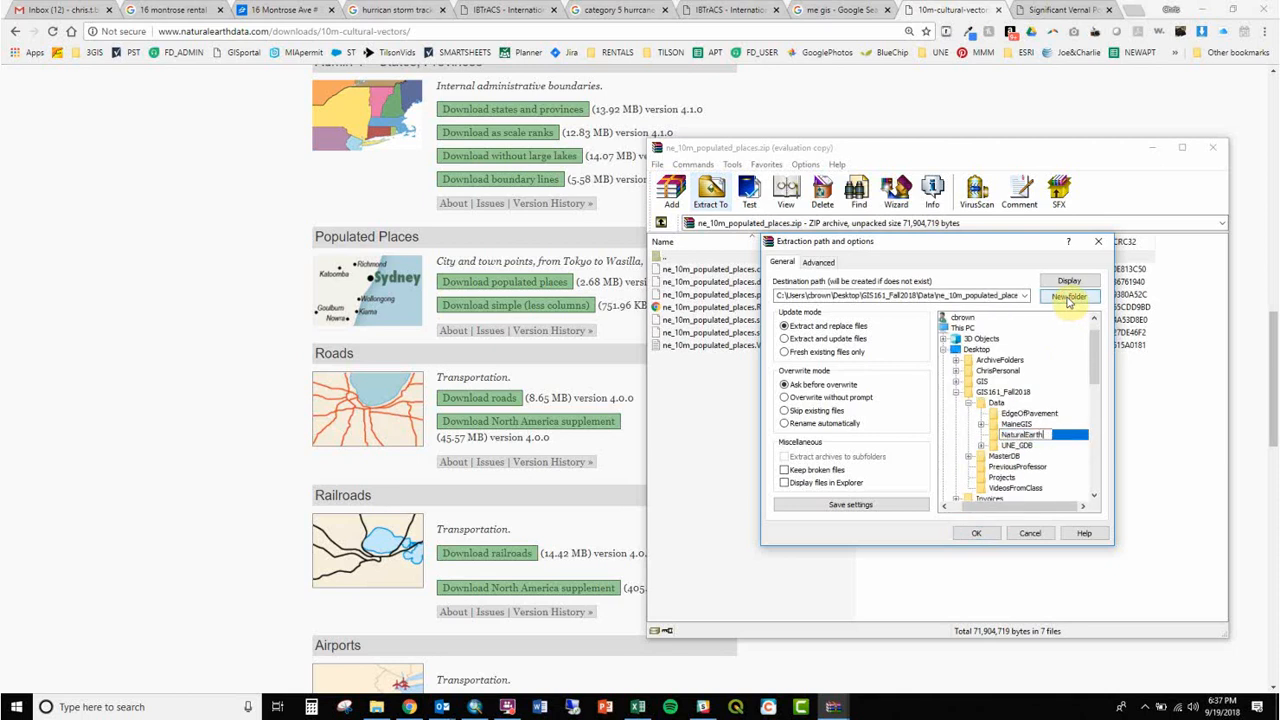
key("Return")
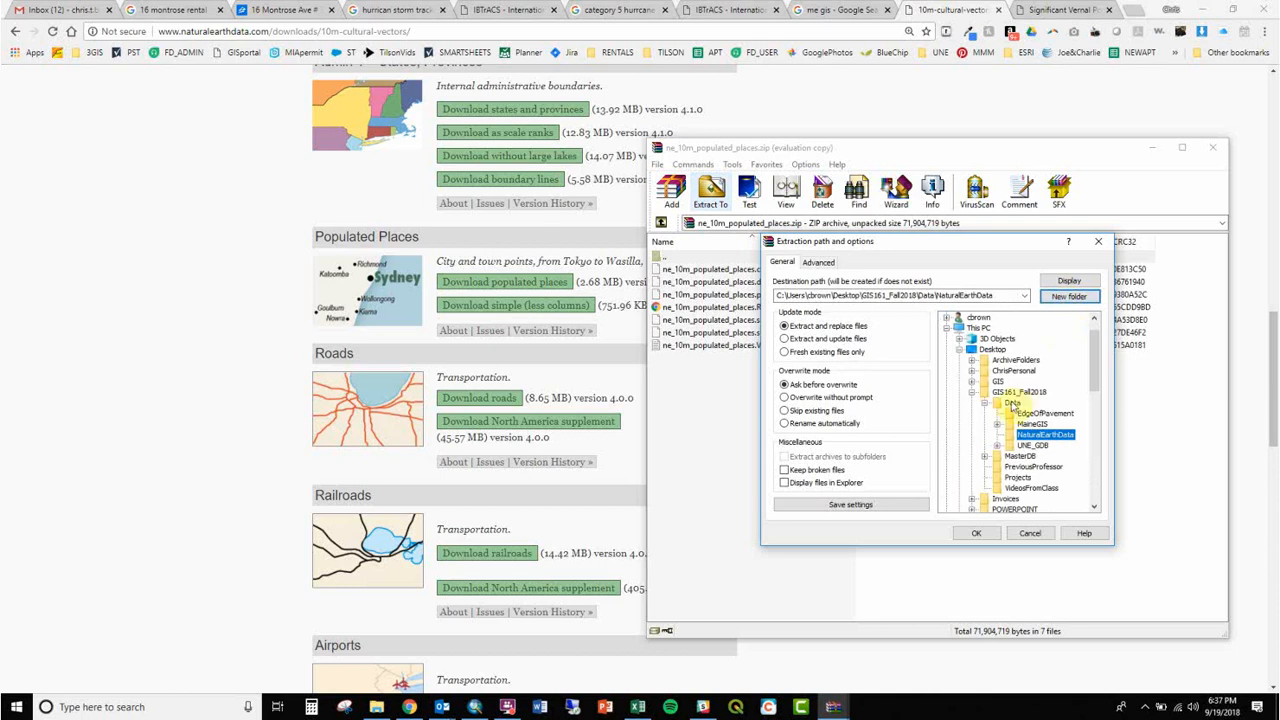
left_click(977, 532)
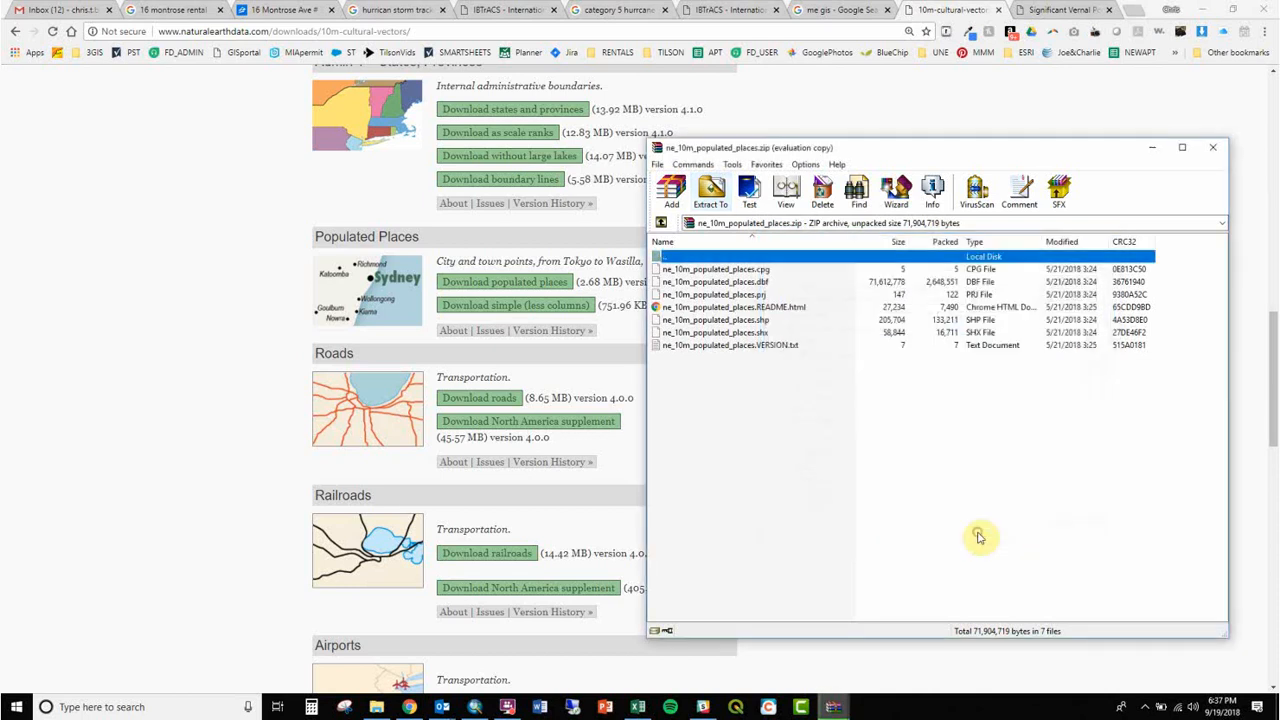
left_click(1213, 148)
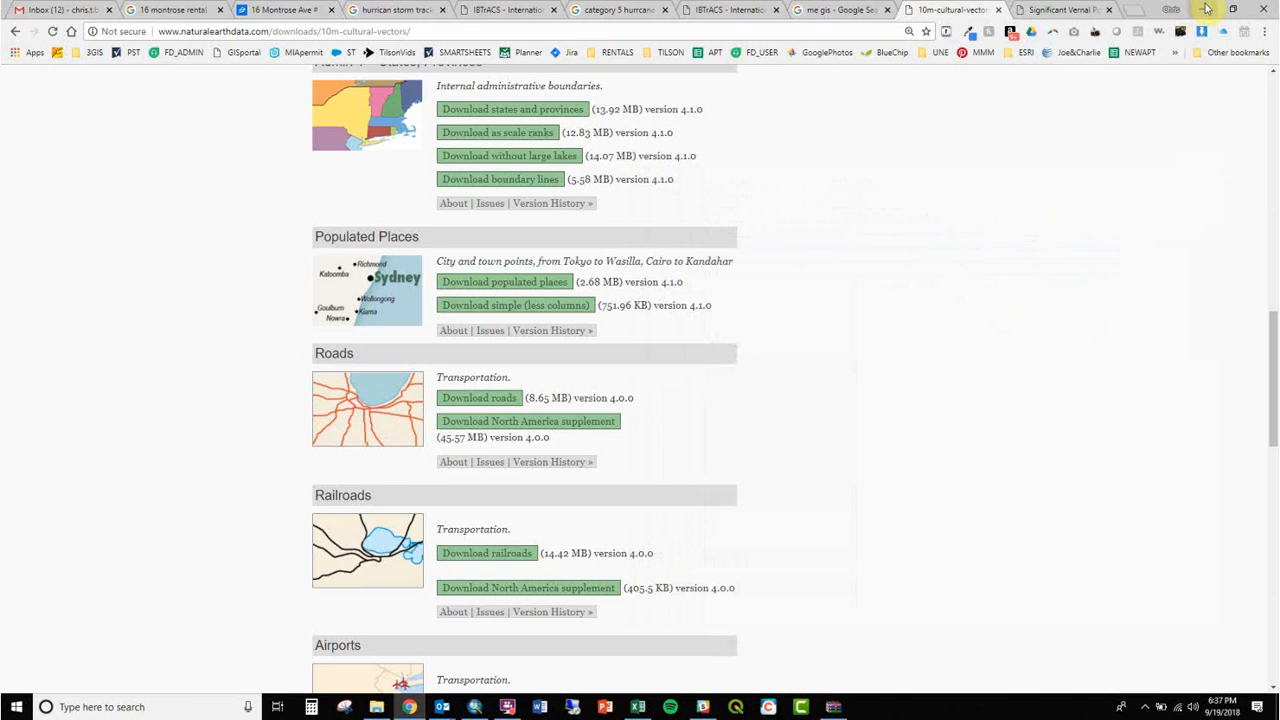
- Return to ArcMap, refresh the GIS161_Fall2018 folder in the Catalog and expand its Data and NaturalEarthData folders
left_click(1207, 9)
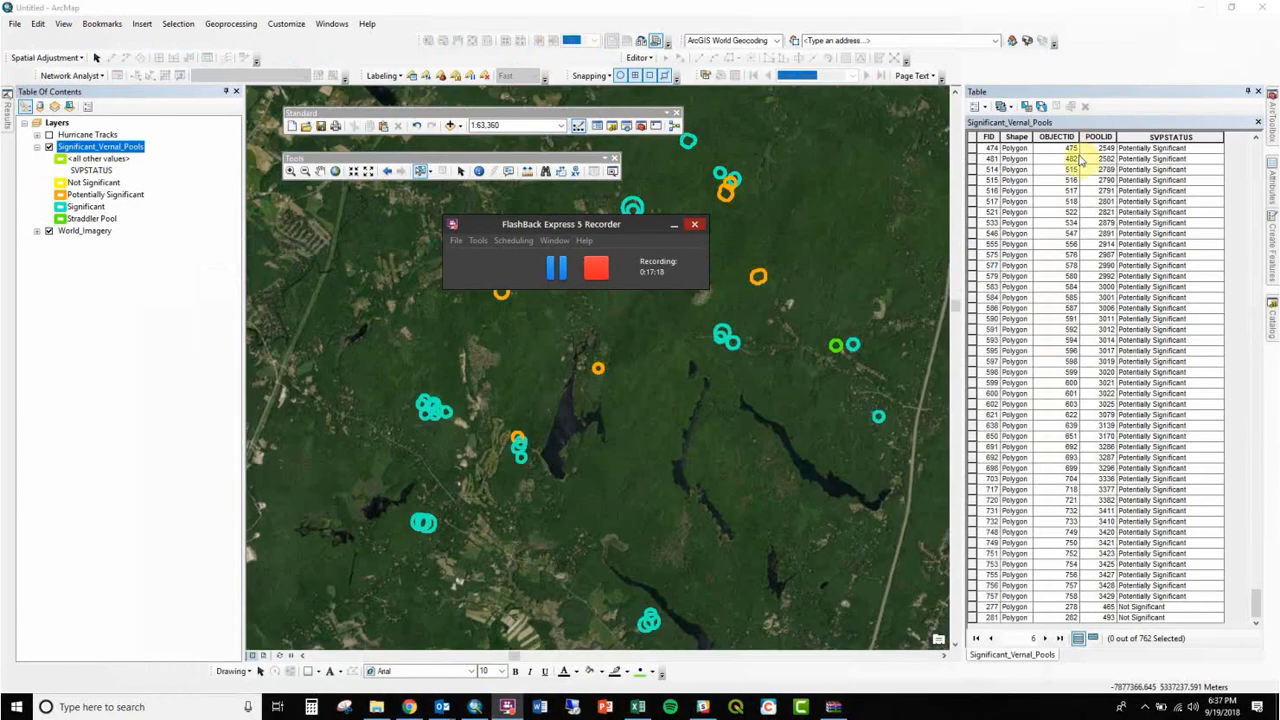
left_click(1274, 318)
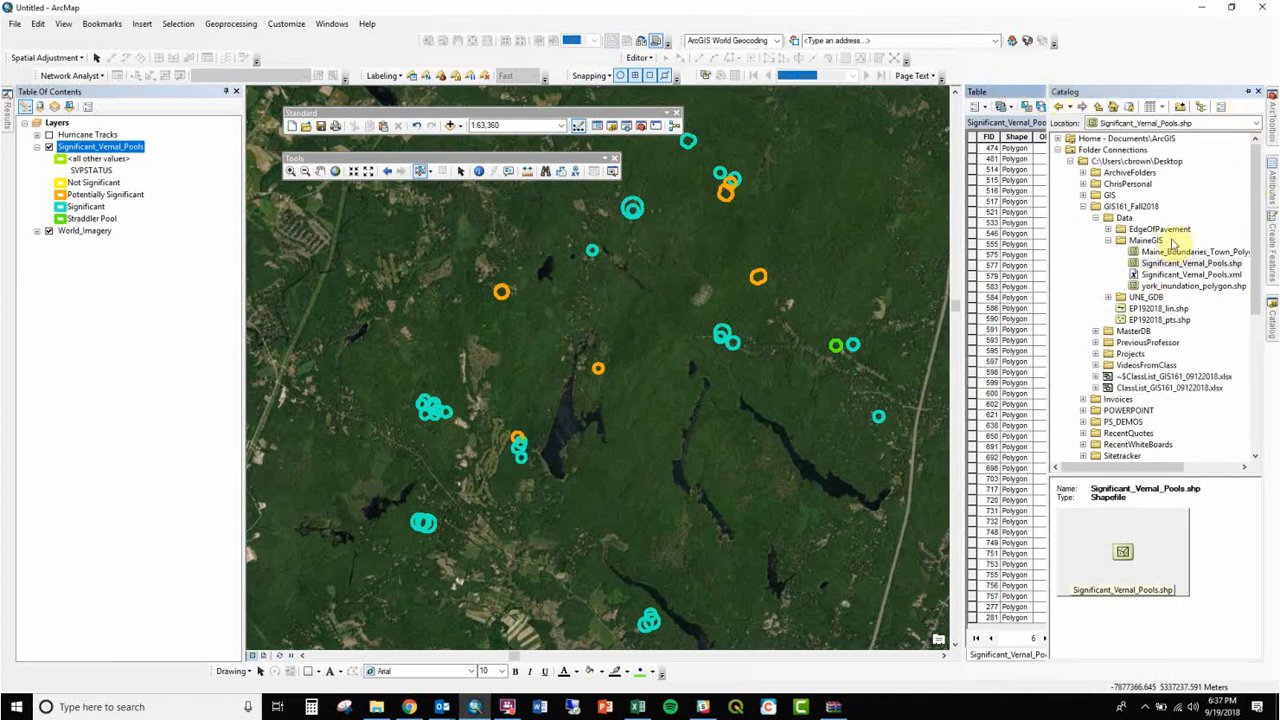
left_click(1111, 208)
right_click(1111, 210)
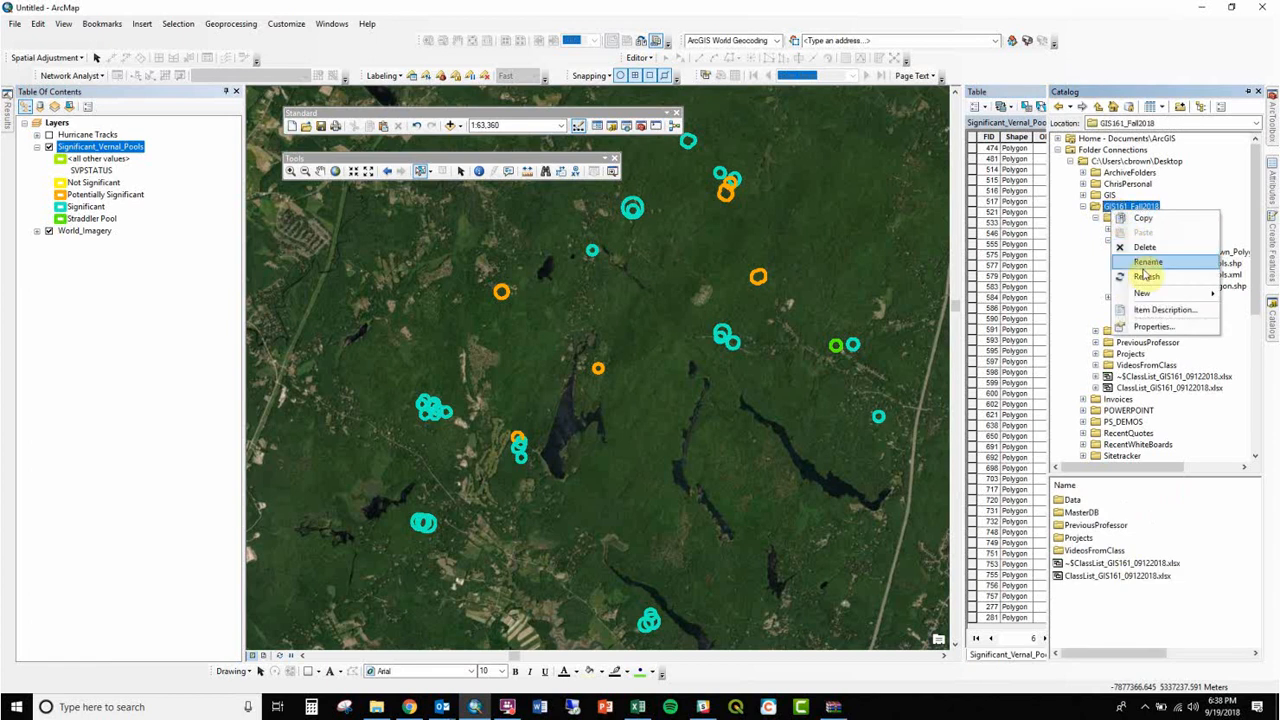
left_click(1137, 274)
left_click(1096, 218)
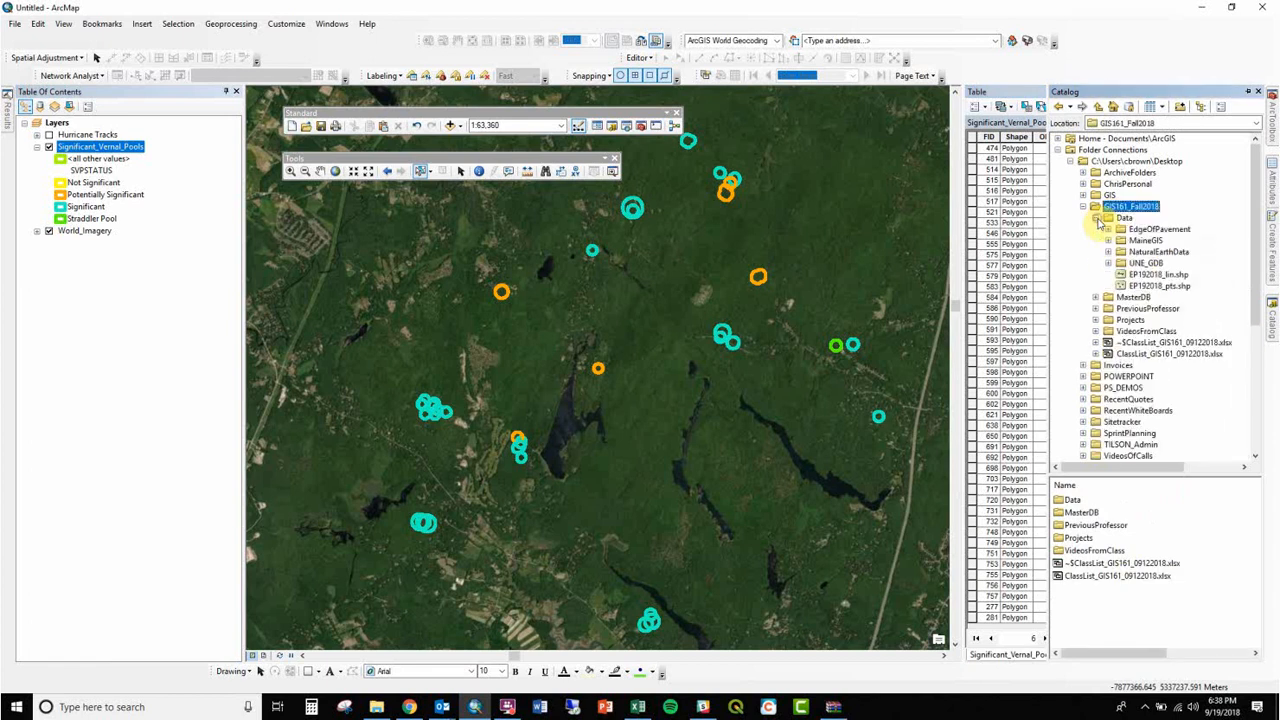
left_click(1108, 252)
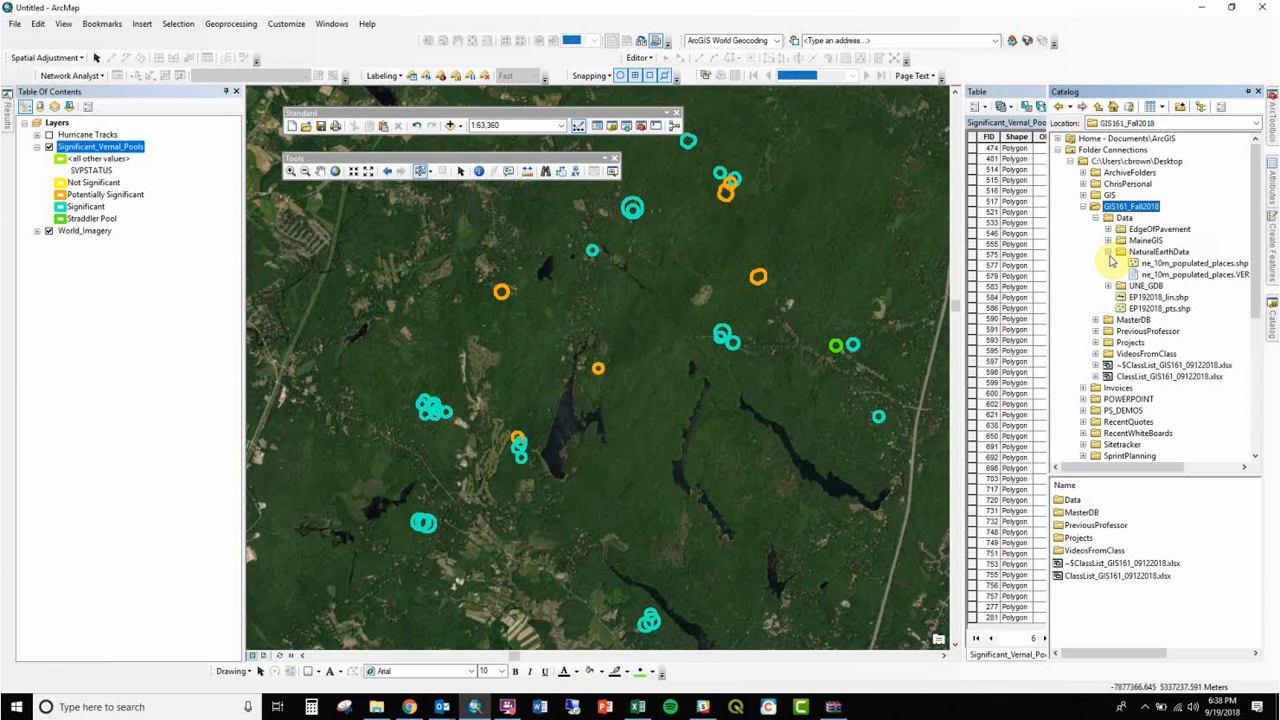
- Add ne_10m_populated_places.shp to the map above Significant_Vernal_Pools, then collapse and hide the vernal pools layer
left_click_drag(1138, 264, 84, 142)
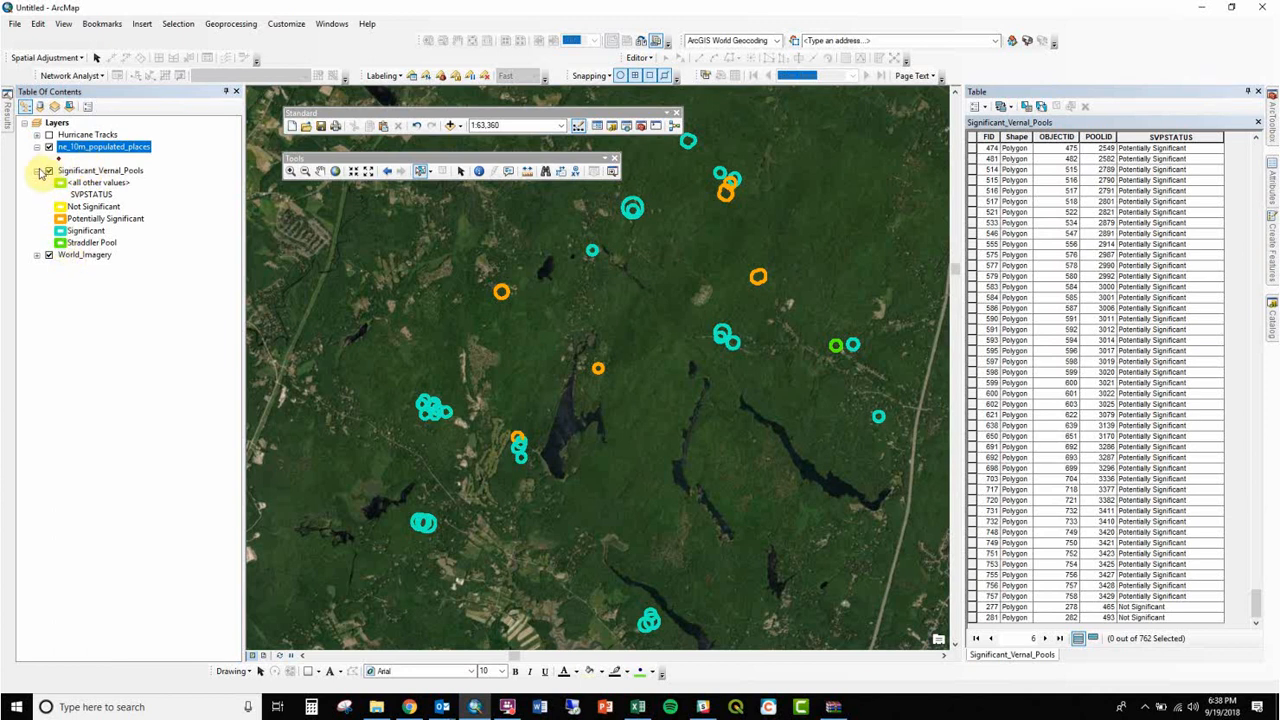
left_click(38, 172)
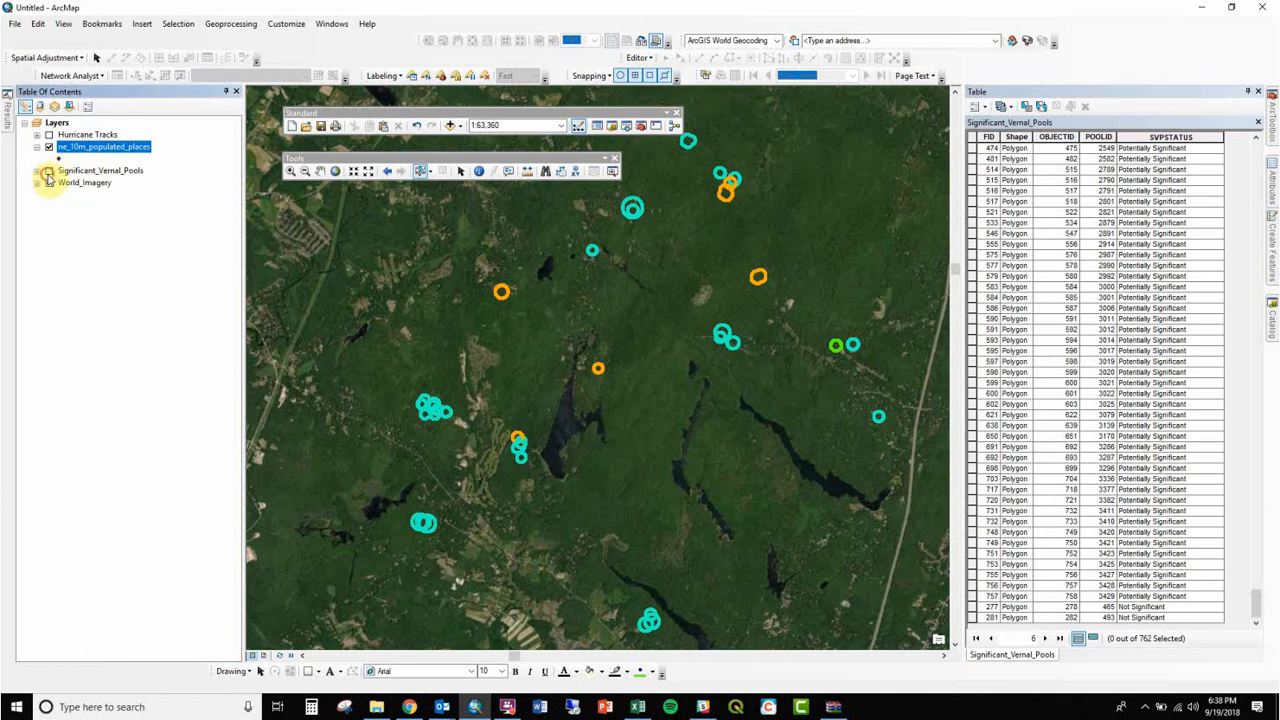
left_click(48, 172)
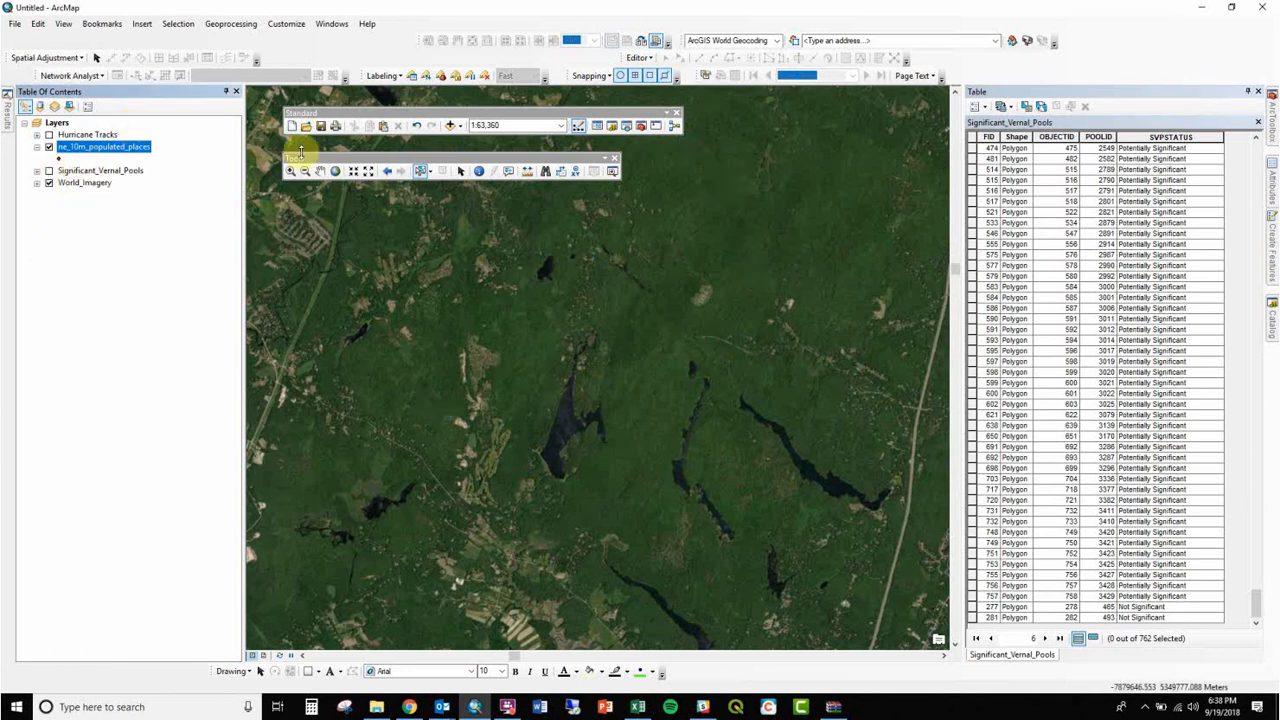
- Zoom out to a scale of about 1:1,095,000 to examine the populated places points along the coast
left_click(367, 178)
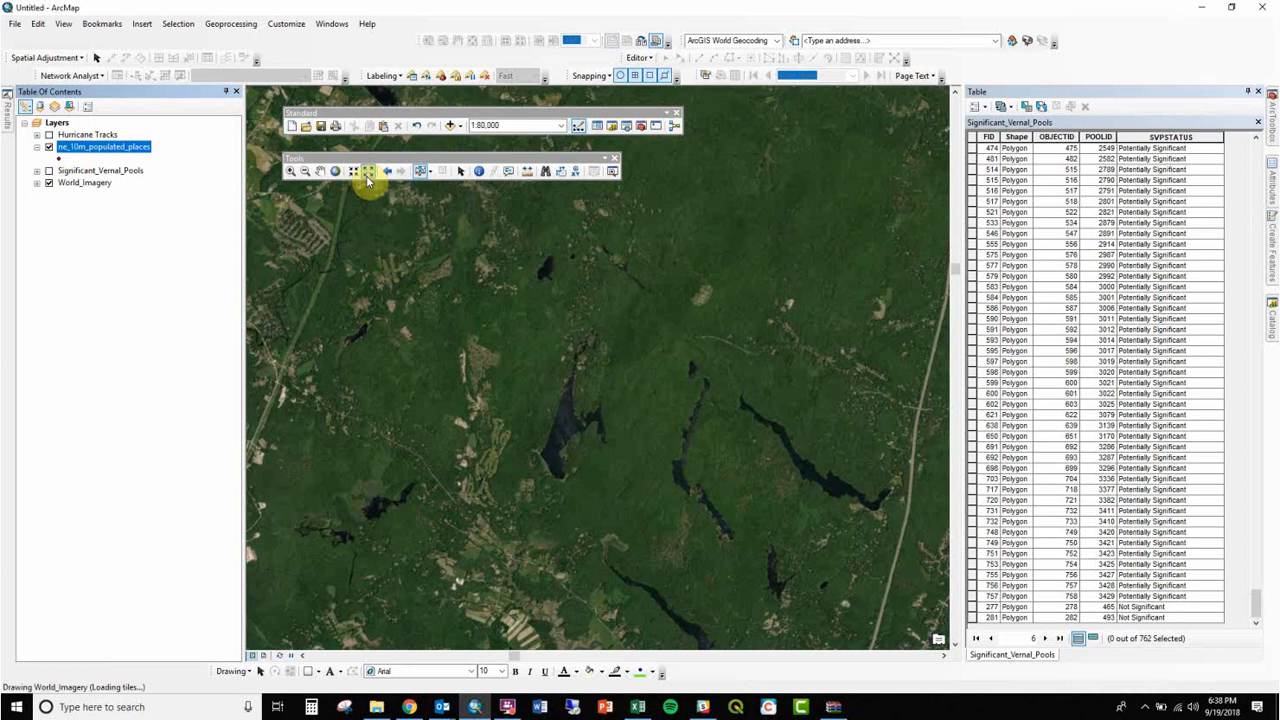
left_click(367, 178)
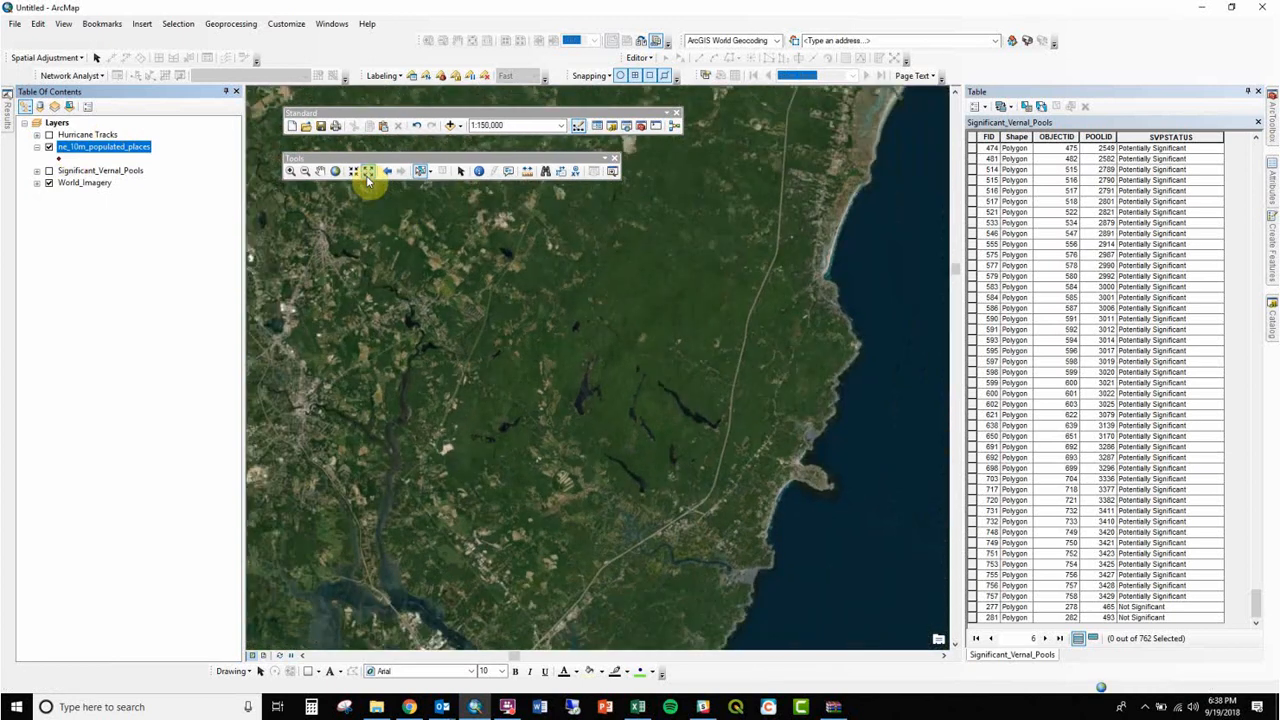
left_click(367, 178)
left_click(369, 176)
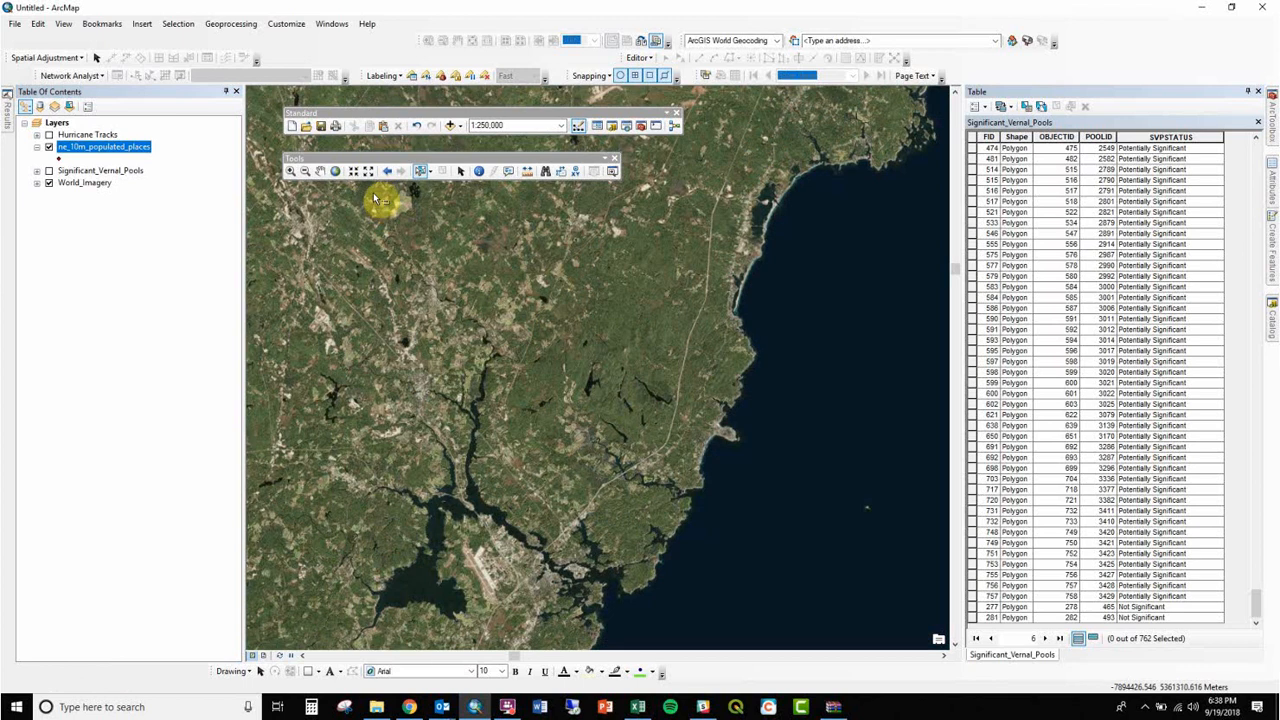
left_click(305, 172)
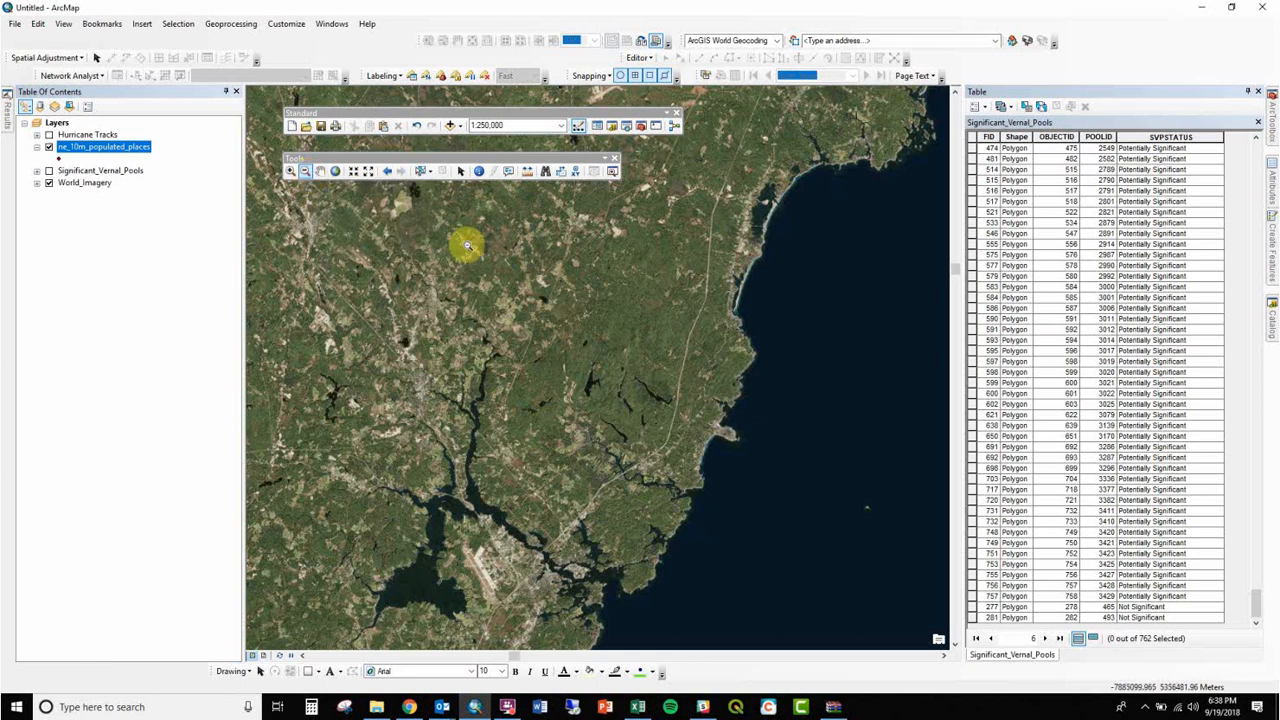
left_click(688, 434)
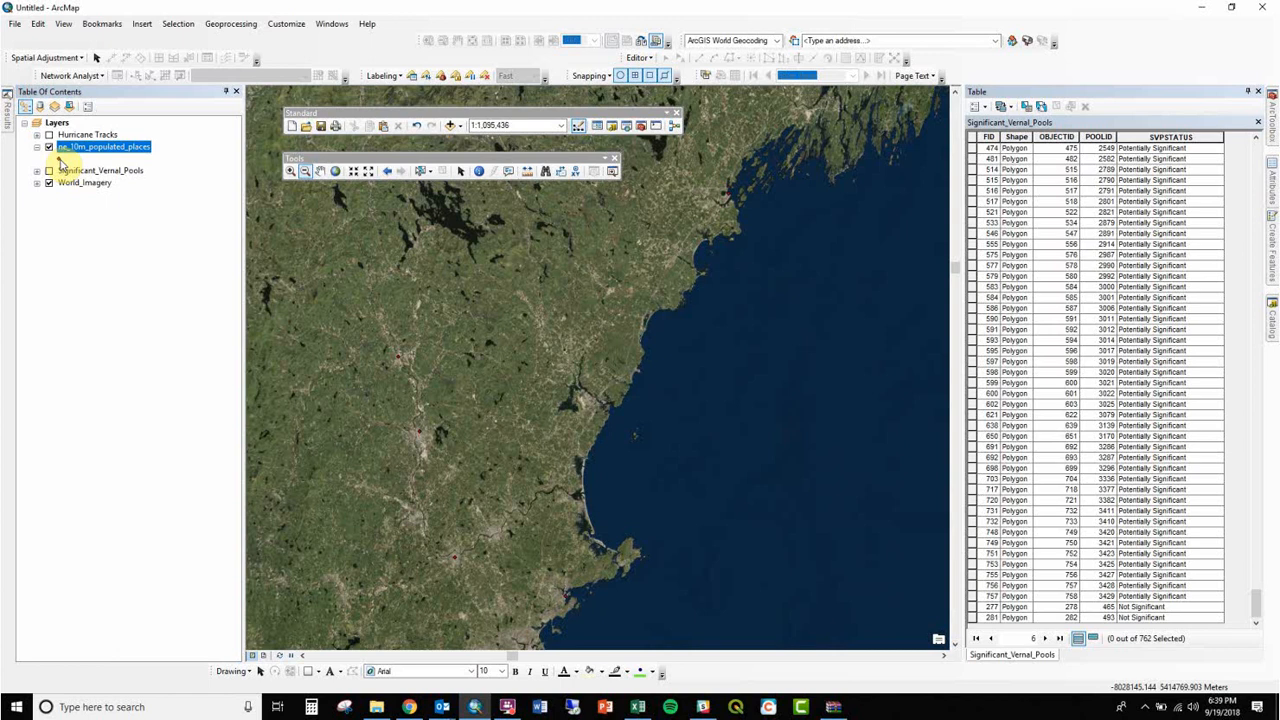
- Hide World_Imagery and add ESRI_StreetMap_World_2D from the arcgis on services.arcgisonline.com server to the map
left_click(1272, 325)
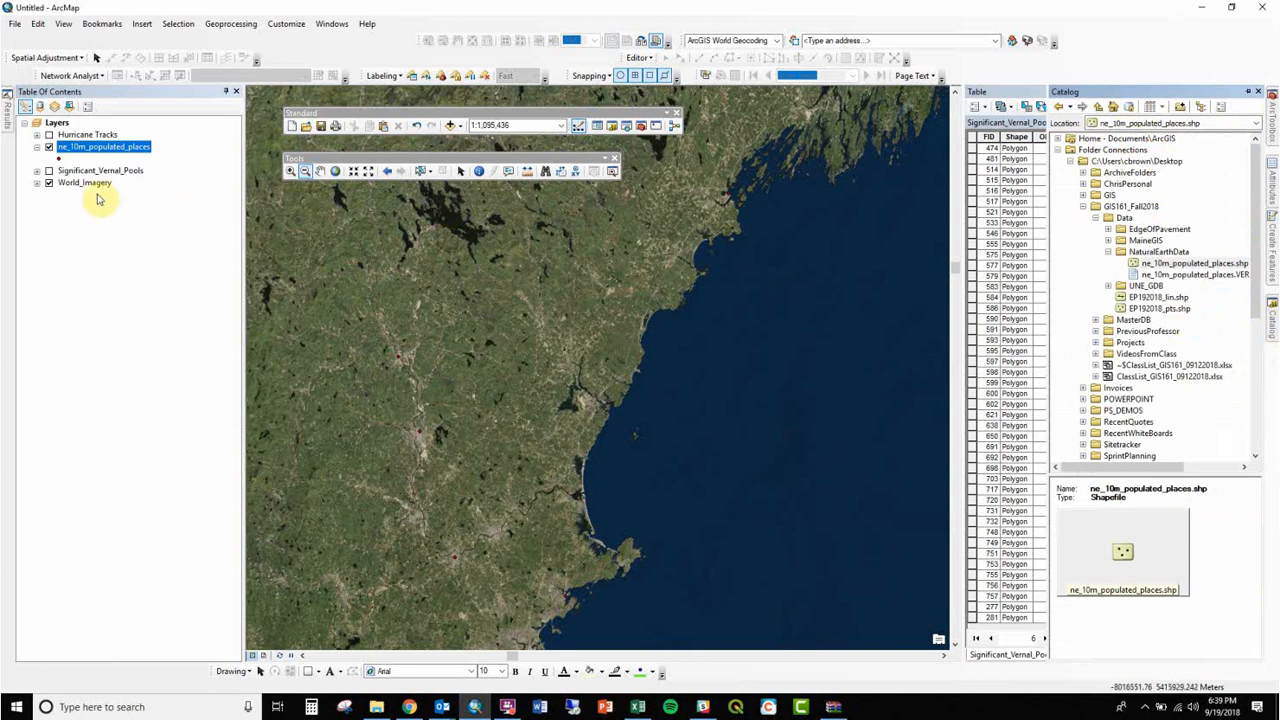
left_click(49, 183)
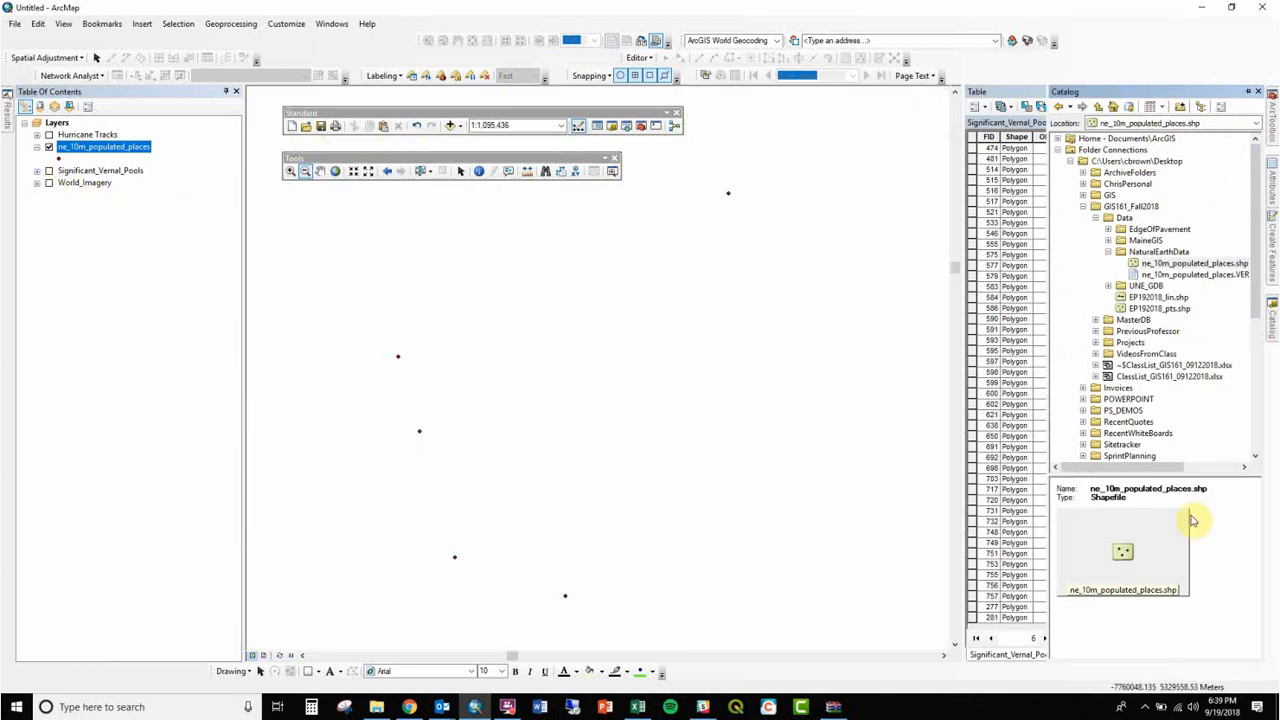
scroll(1257, 340, "down", 6)
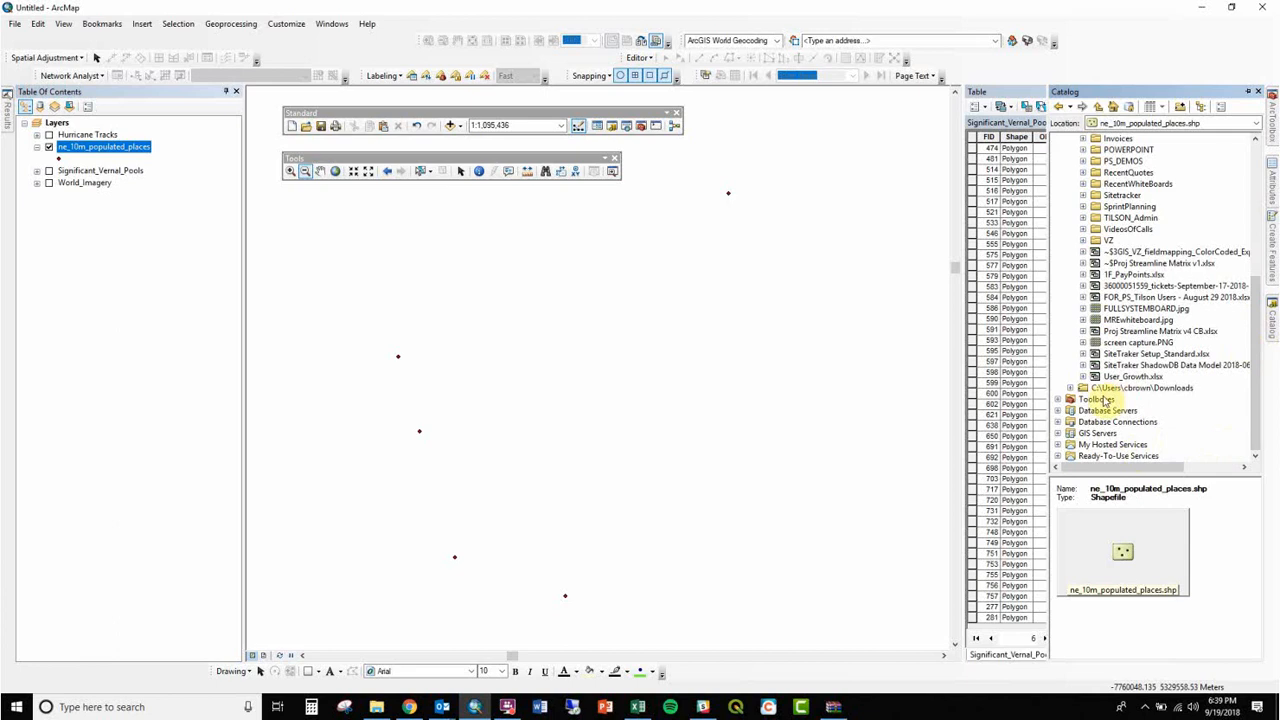
left_click(1059, 434)
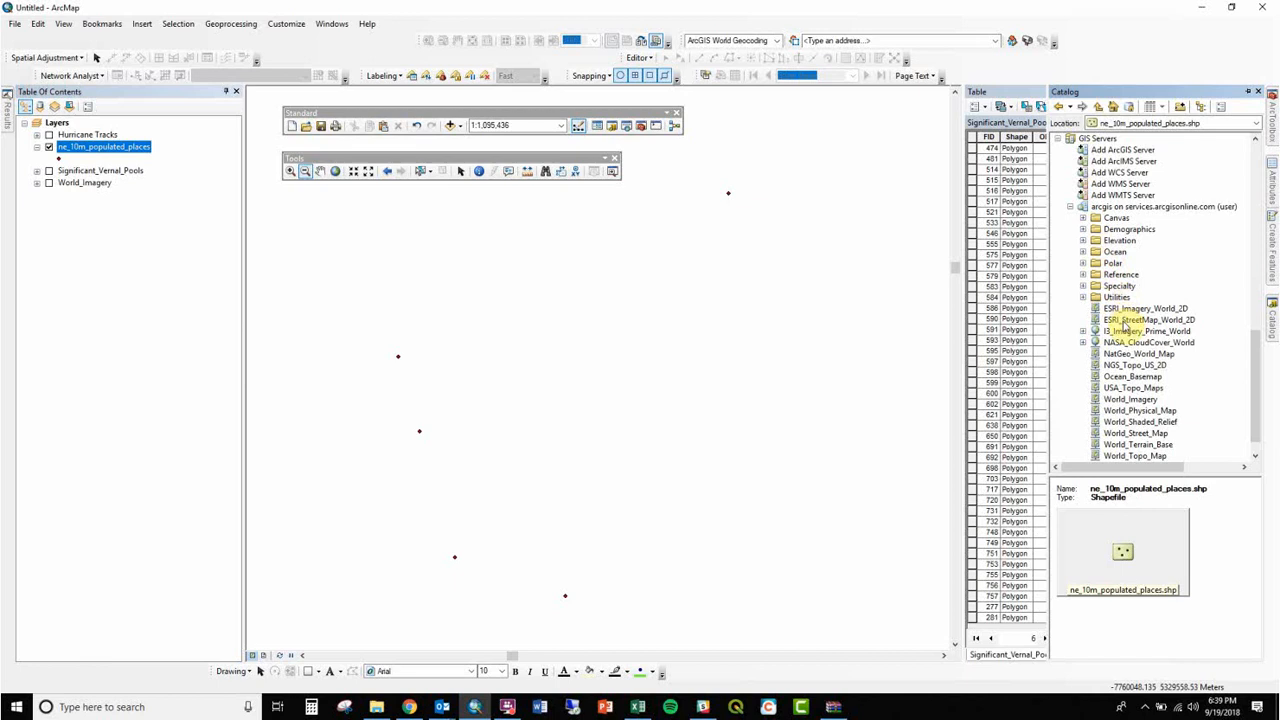
left_click_drag(1120, 320, 874, 329)
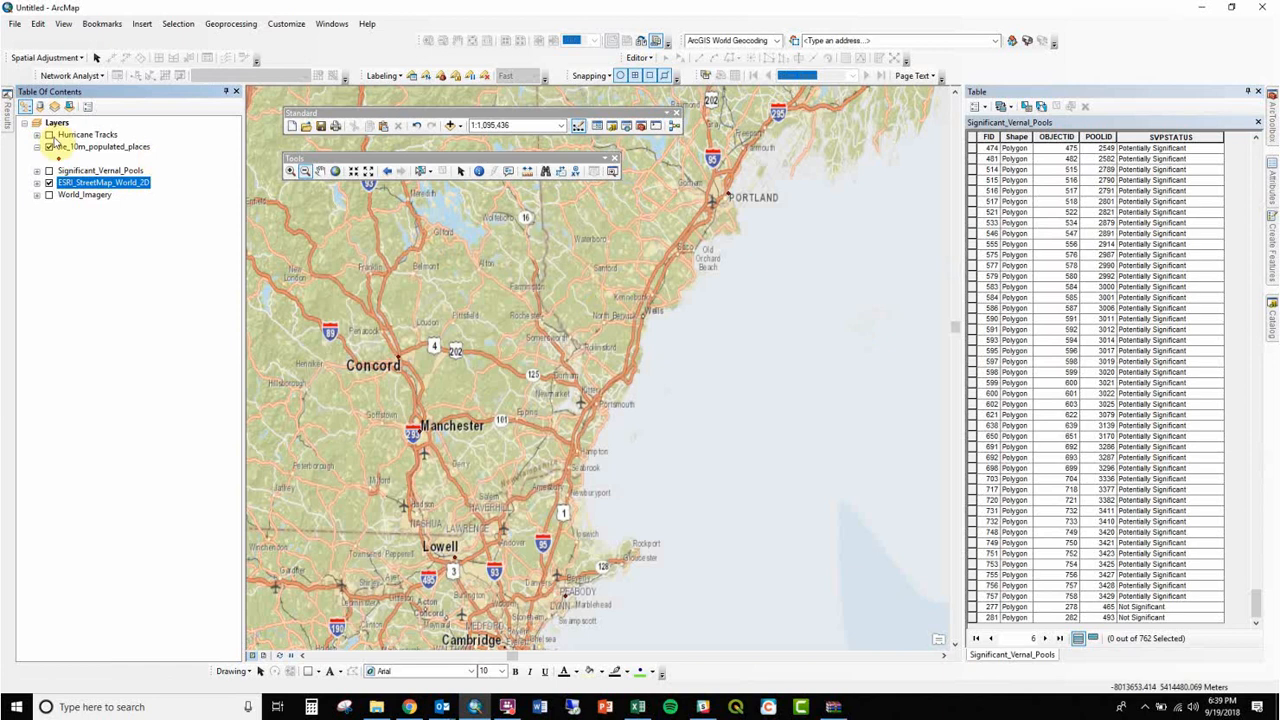
- Change the ne_10m_populated_places point symbol to an orange circle of size 17
left_click(59, 158)
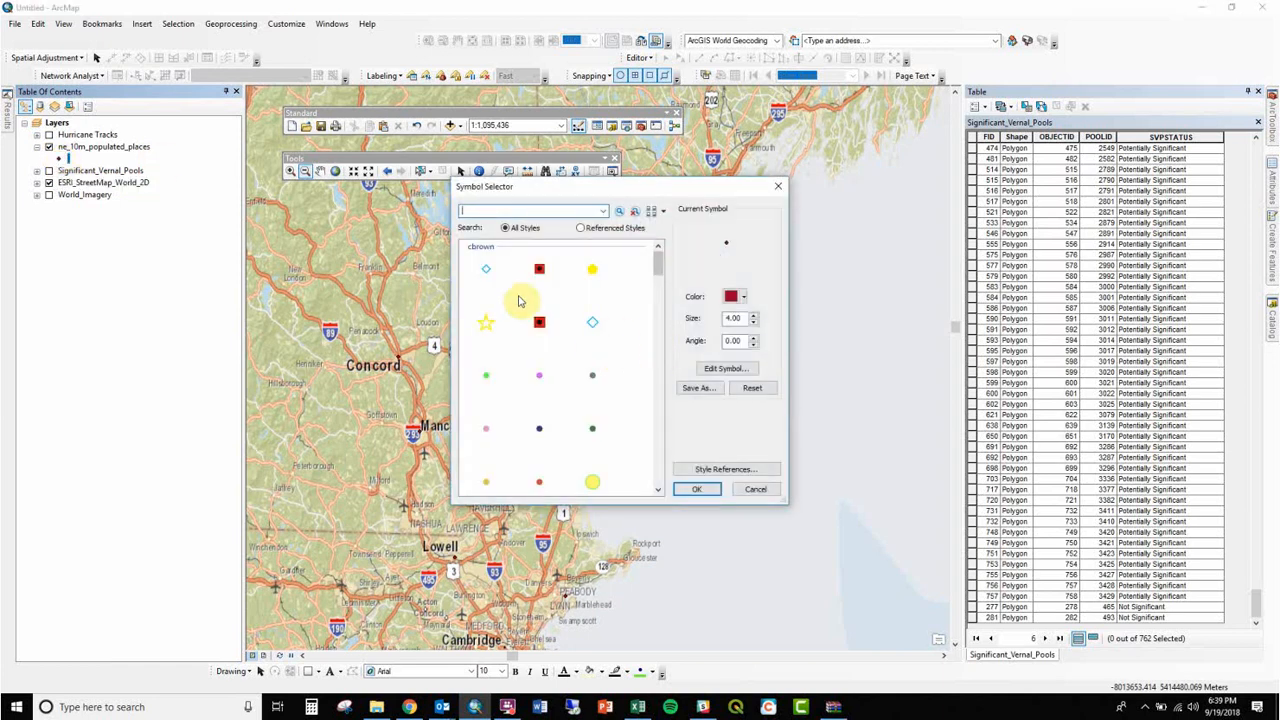
left_click(777, 186)
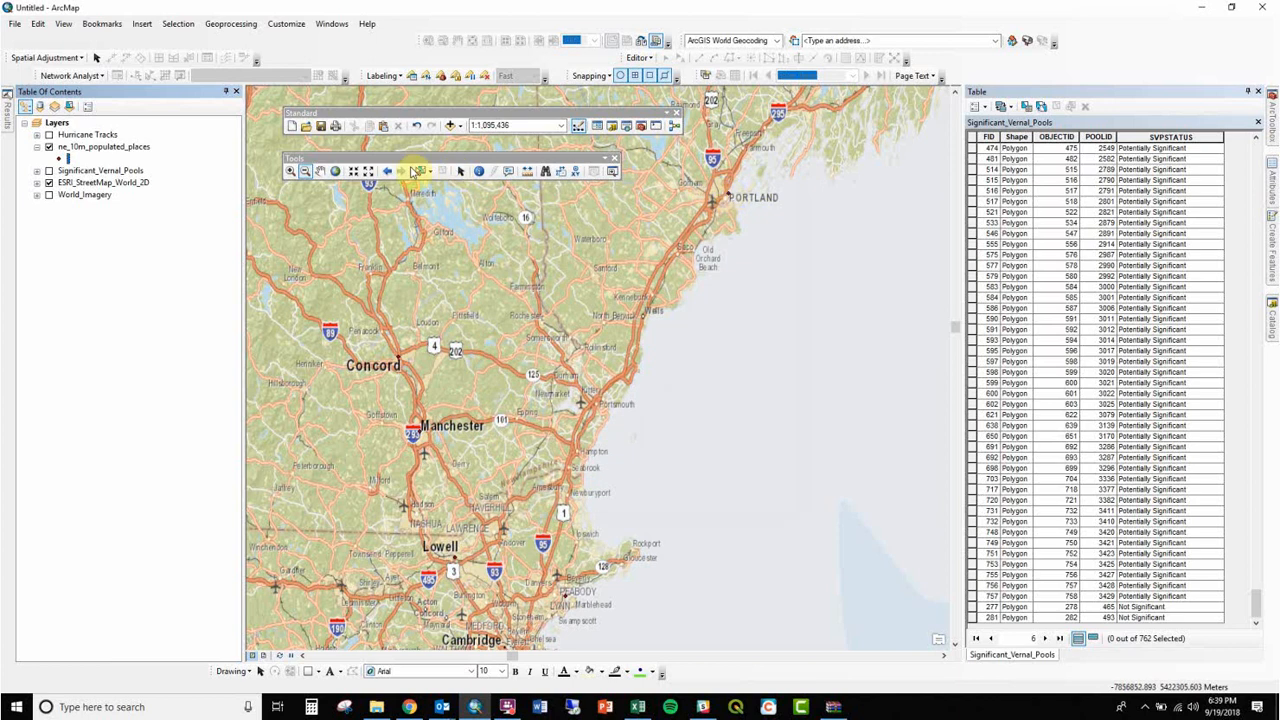
left_click(62, 160)
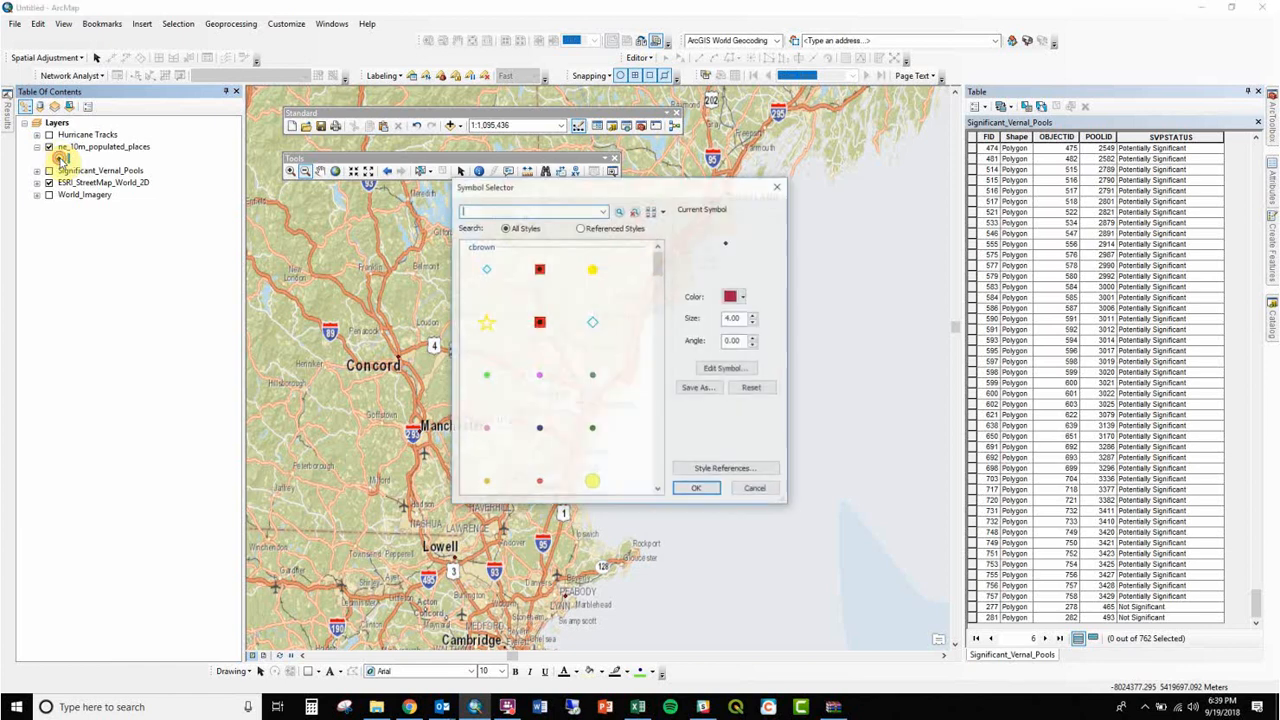
left_click(740, 318)
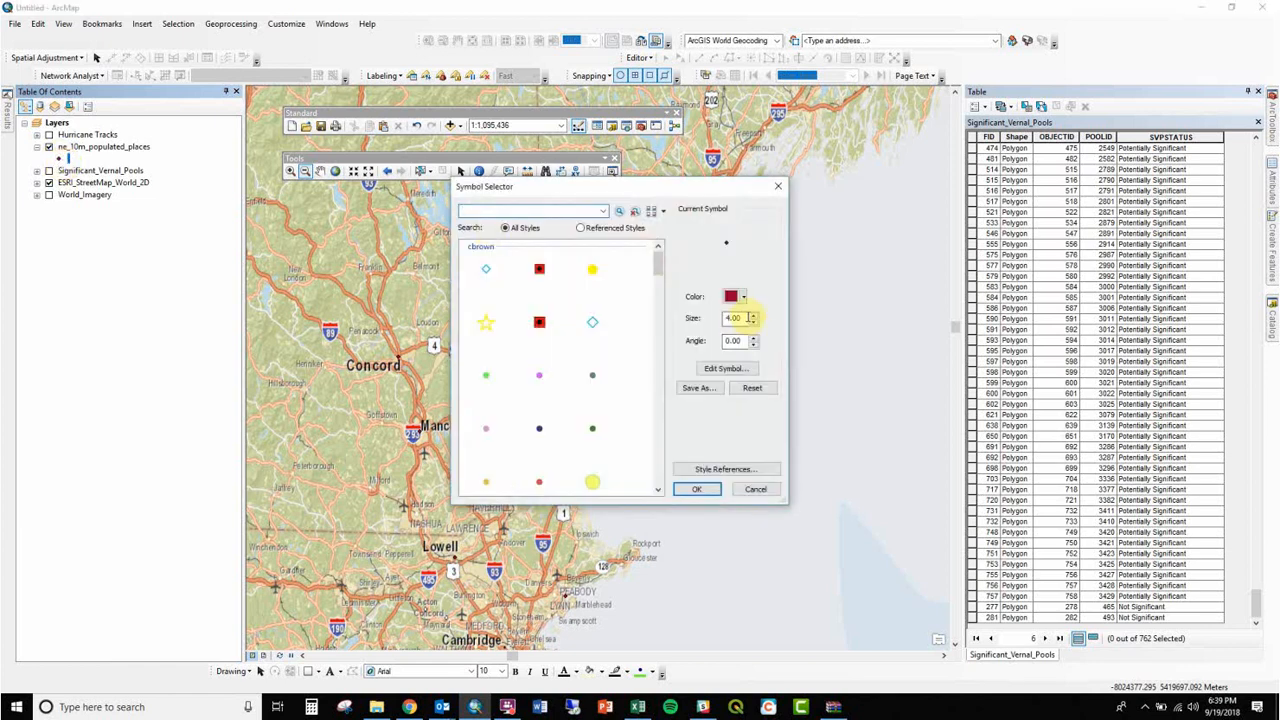
left_click(755, 314)
left_click(755, 314)
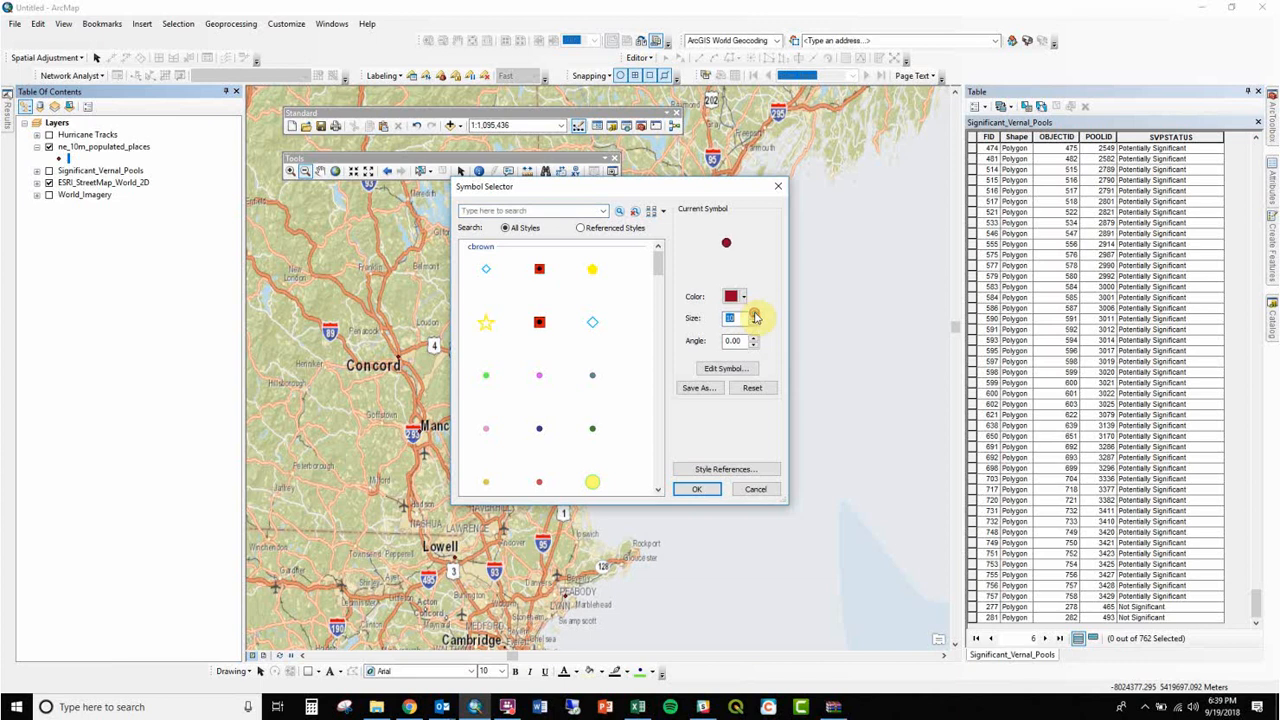
left_click(755, 314)
left_click(755, 314)
left_click(755, 316)
left_click(743, 297)
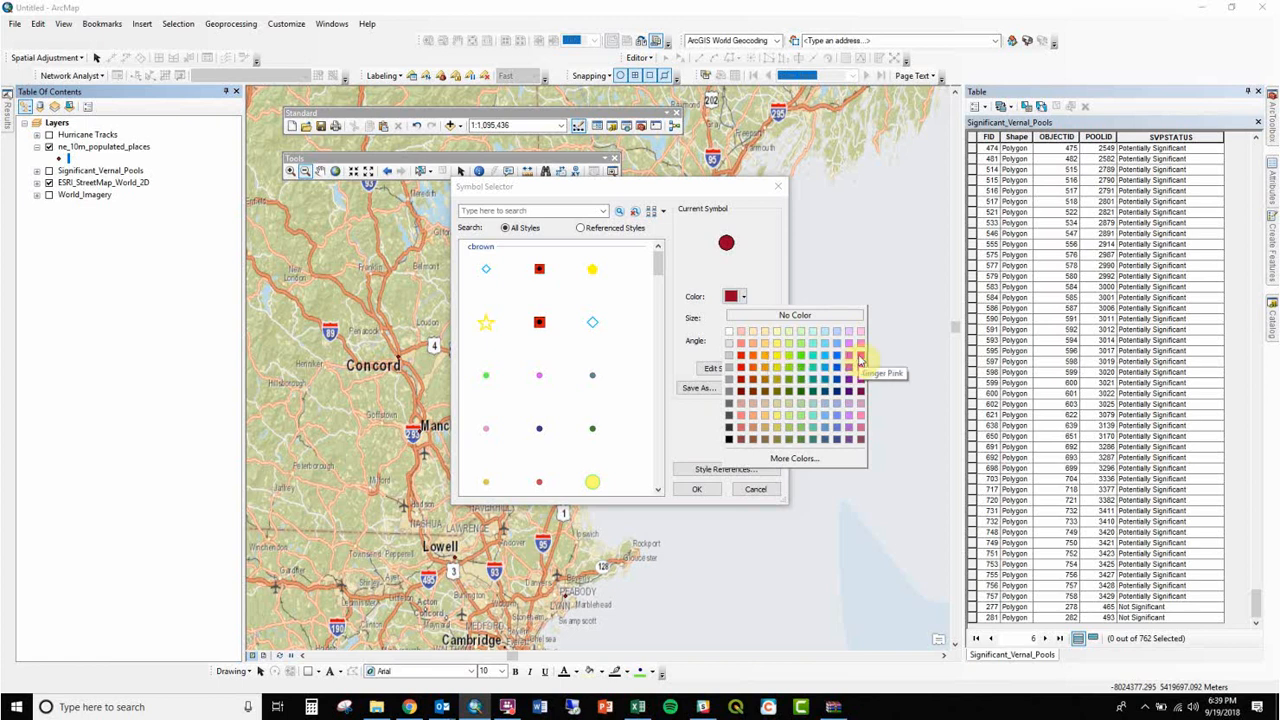
left_click(765, 355)
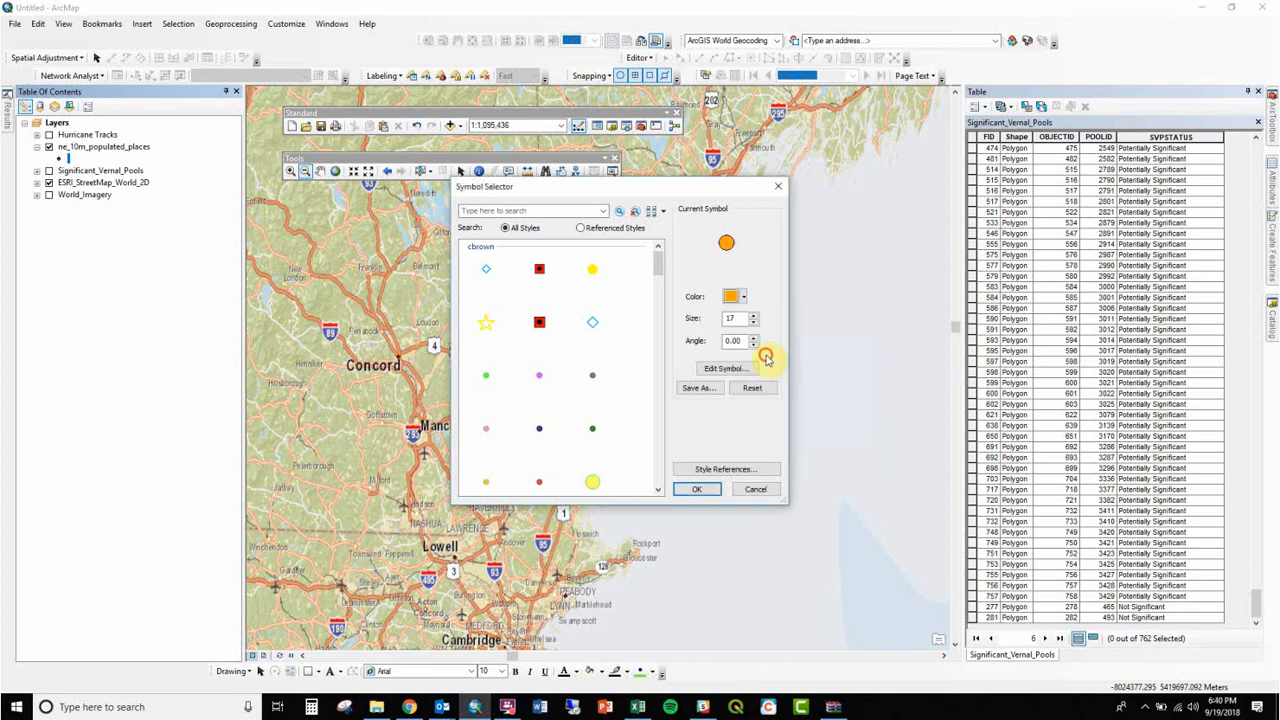
left_click(703, 487)
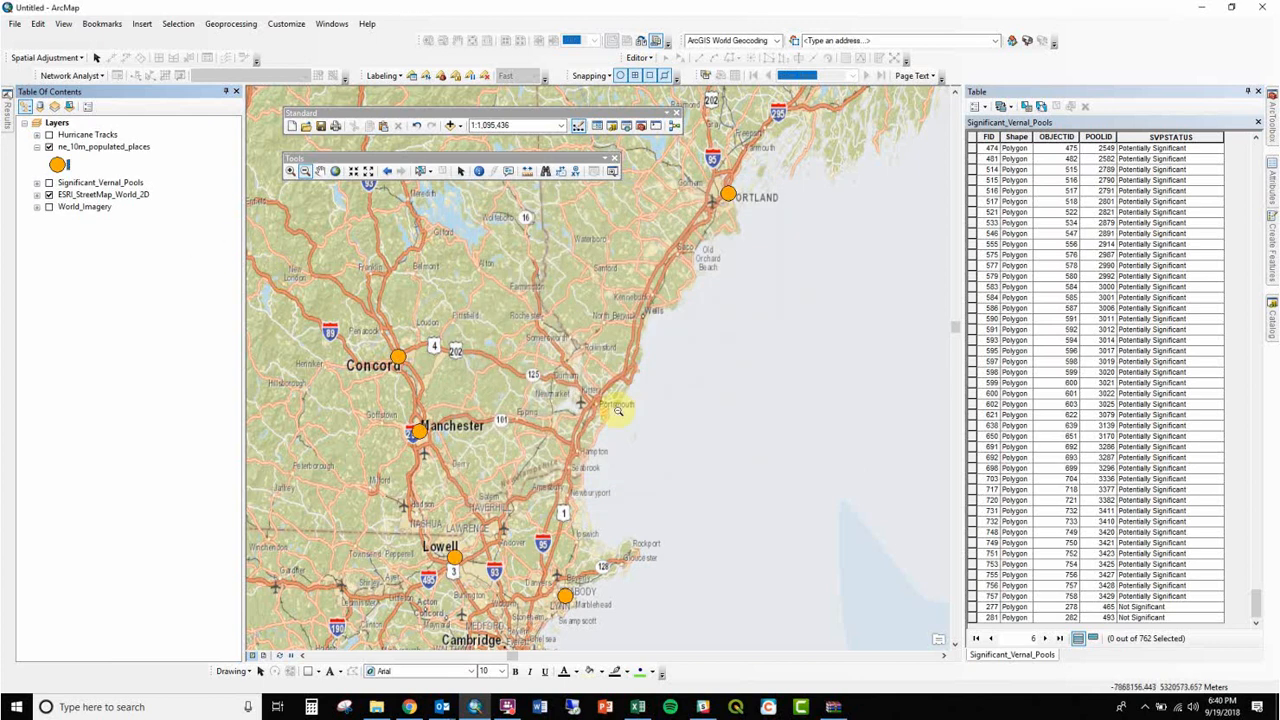
- Switch the basemap from ESRI_StreetMap_World_2D back to World_Imagery, and open the ne_10m_populated_places attribute table in a wider pane
left_click(50, 196)
left_click(50, 208)
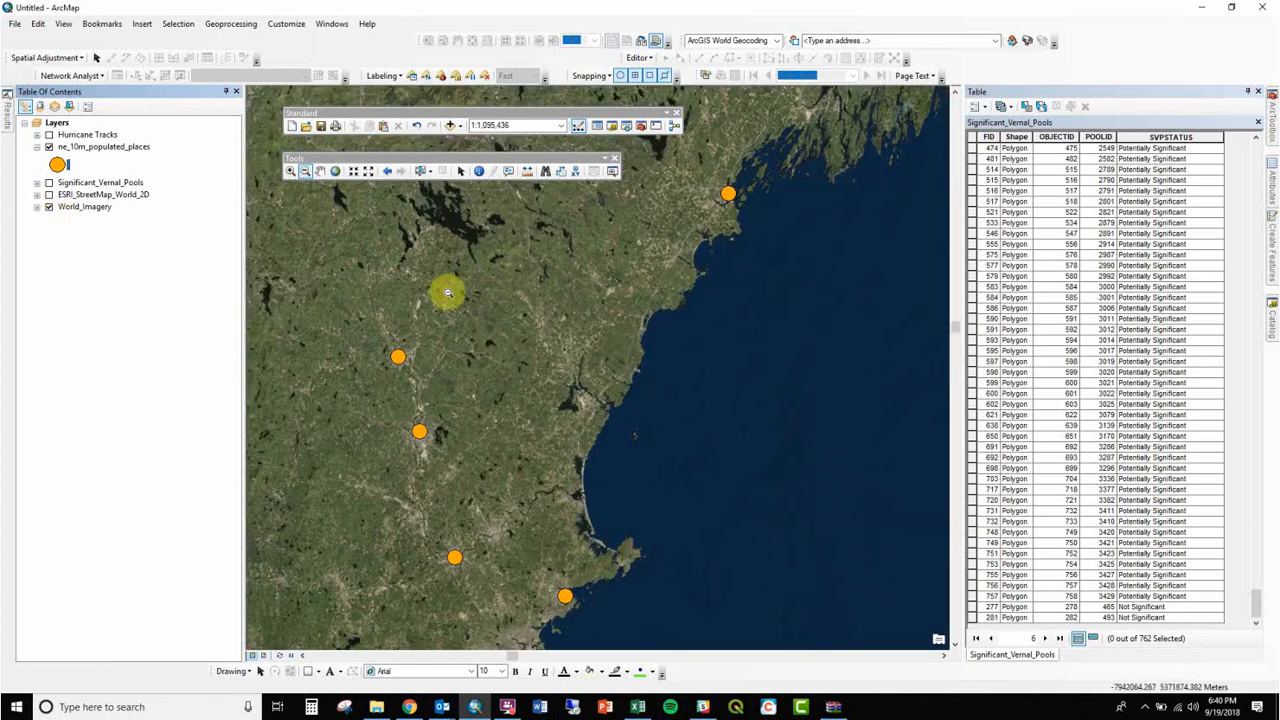
right_click(123, 149)
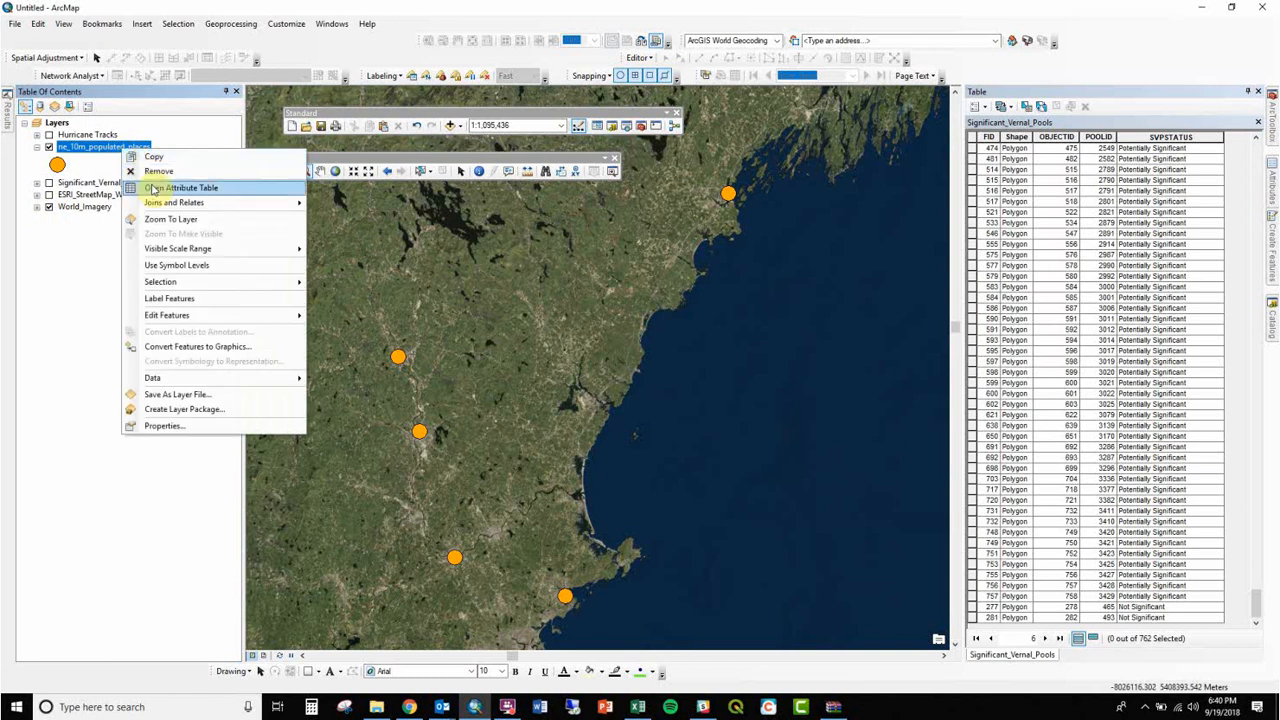
left_click(153, 189)
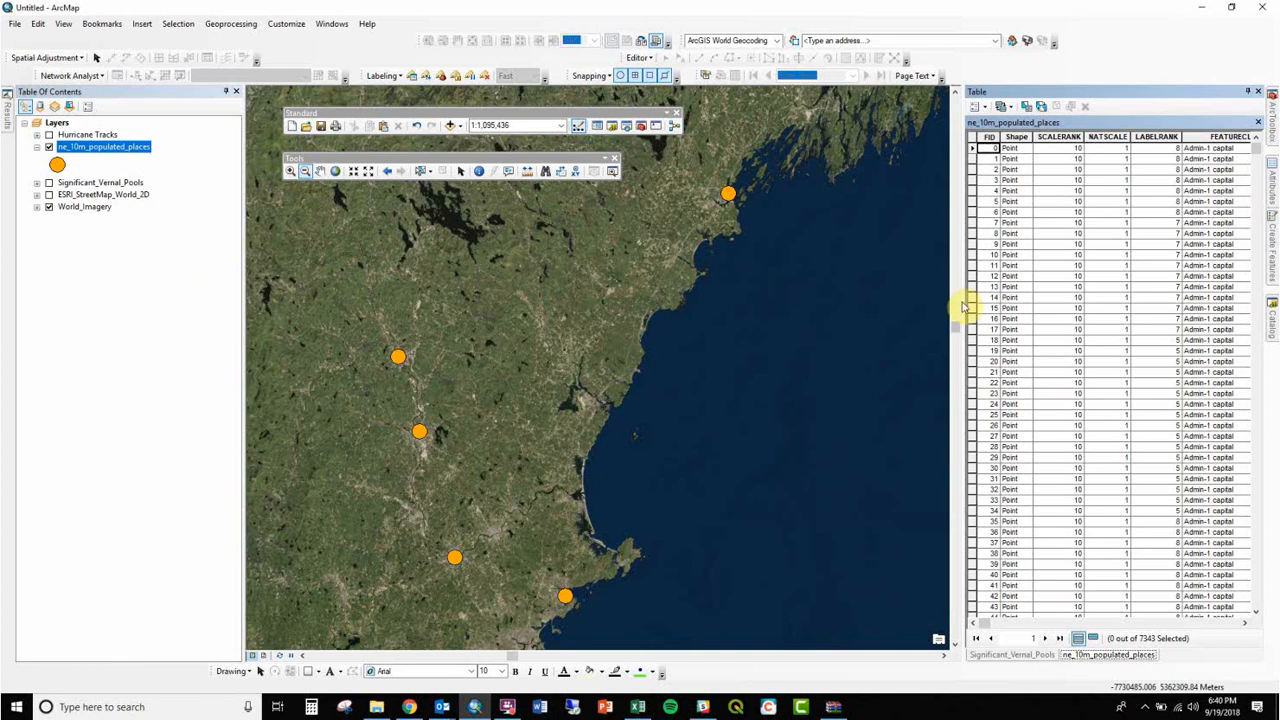
left_click_drag(950, 292, 776, 280)
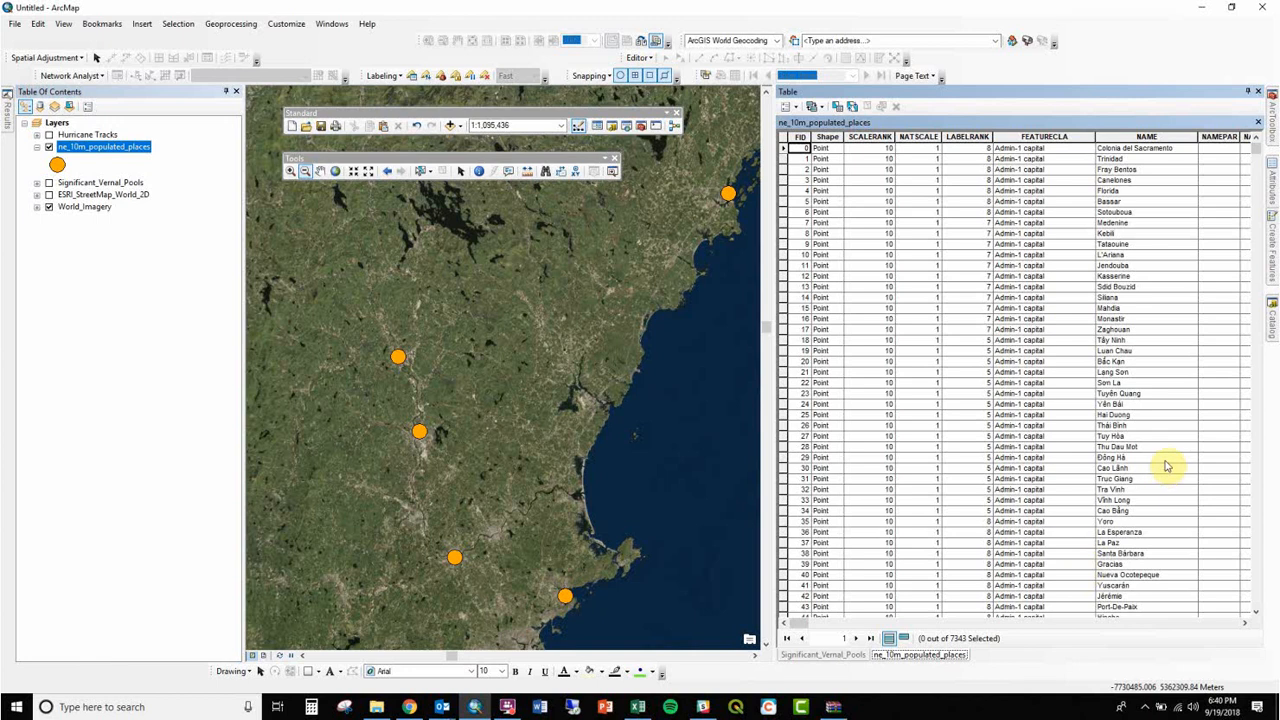
- Review the FEATURECLA column, then select the Mocoa record and zoom the map to it
left_click(1058, 136)
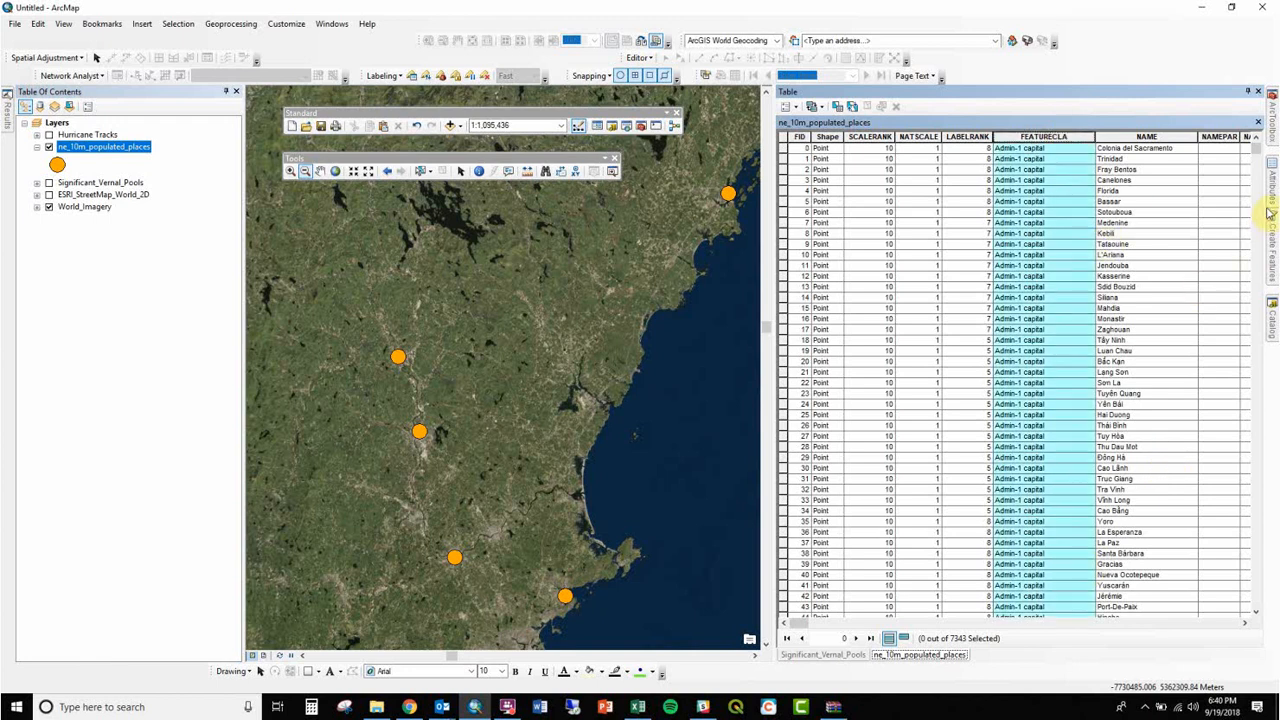
left_click_drag(1256, 150, 1240, 233)
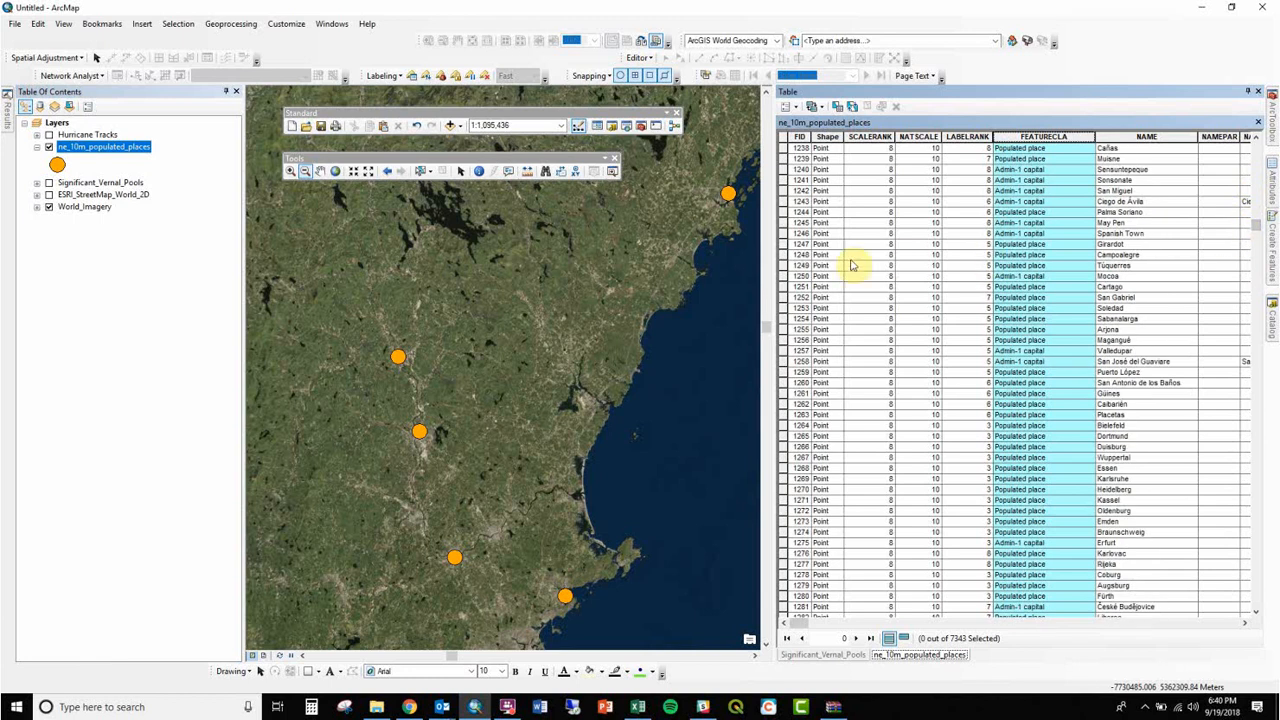
left_click(787, 276)
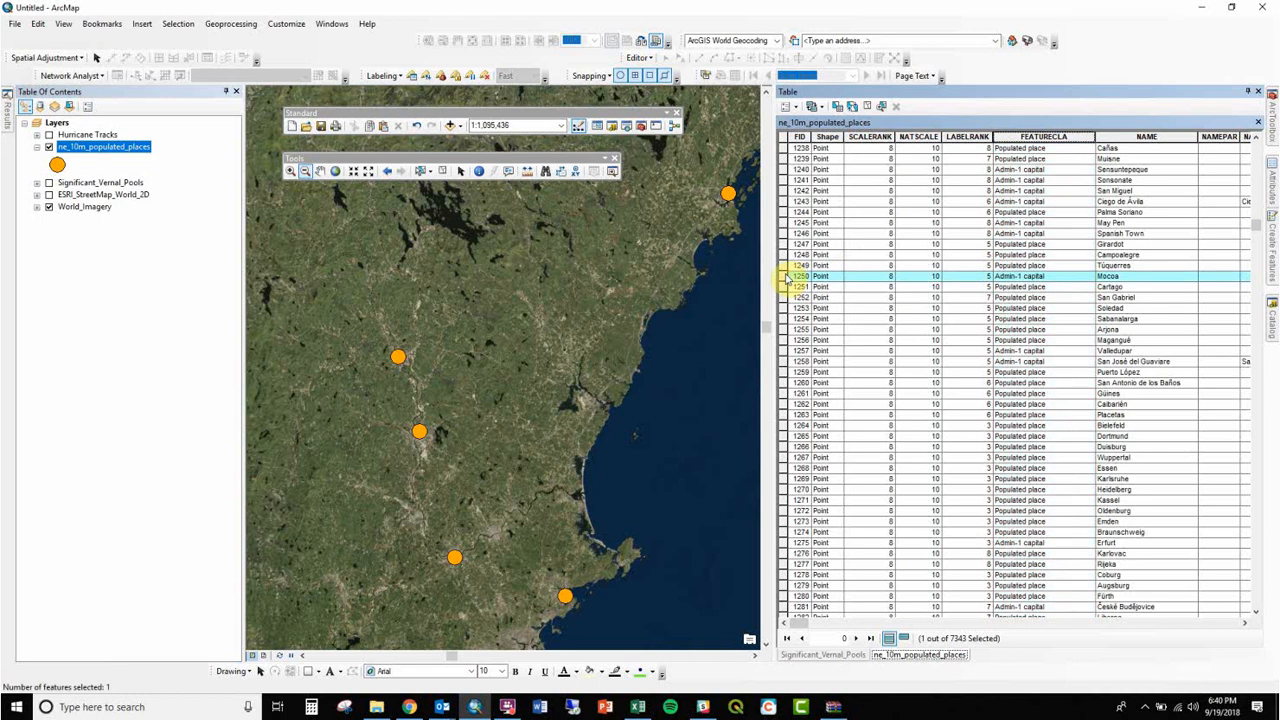
double_click(786, 277)
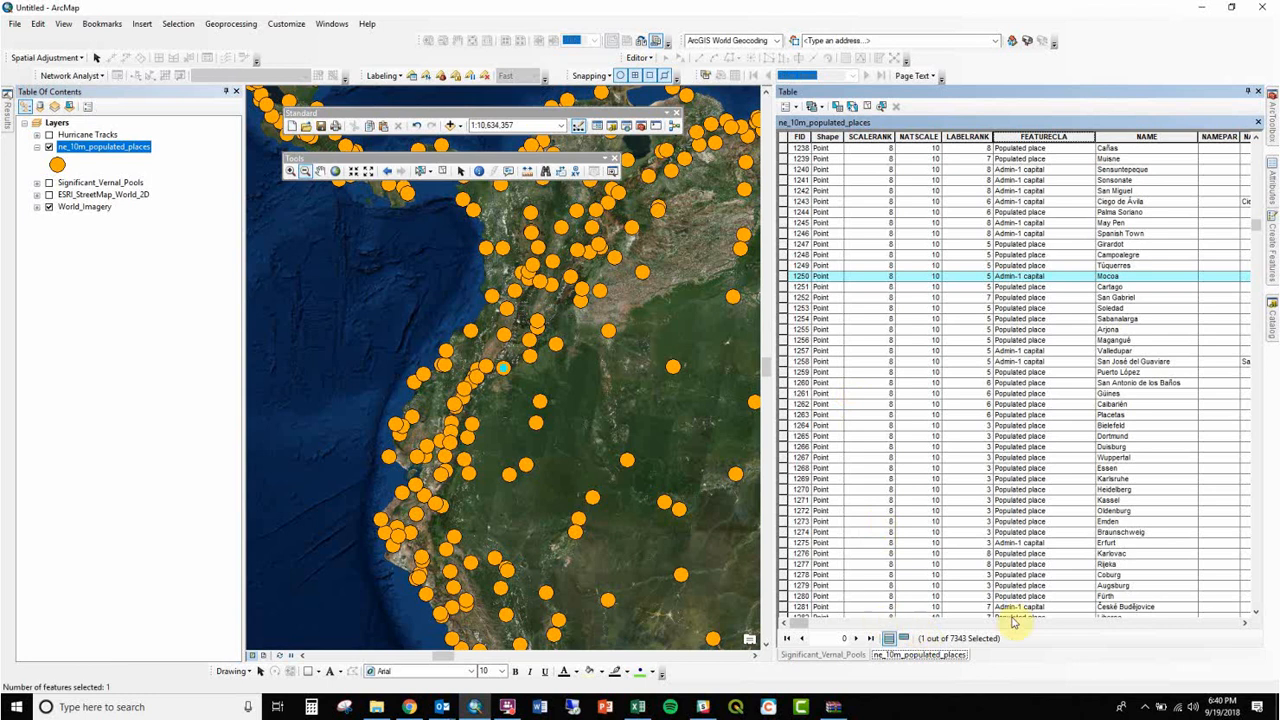
- Look through the country and province fields of the populated places table, highlighting the ADM0_A3 column
left_click(1245, 624)
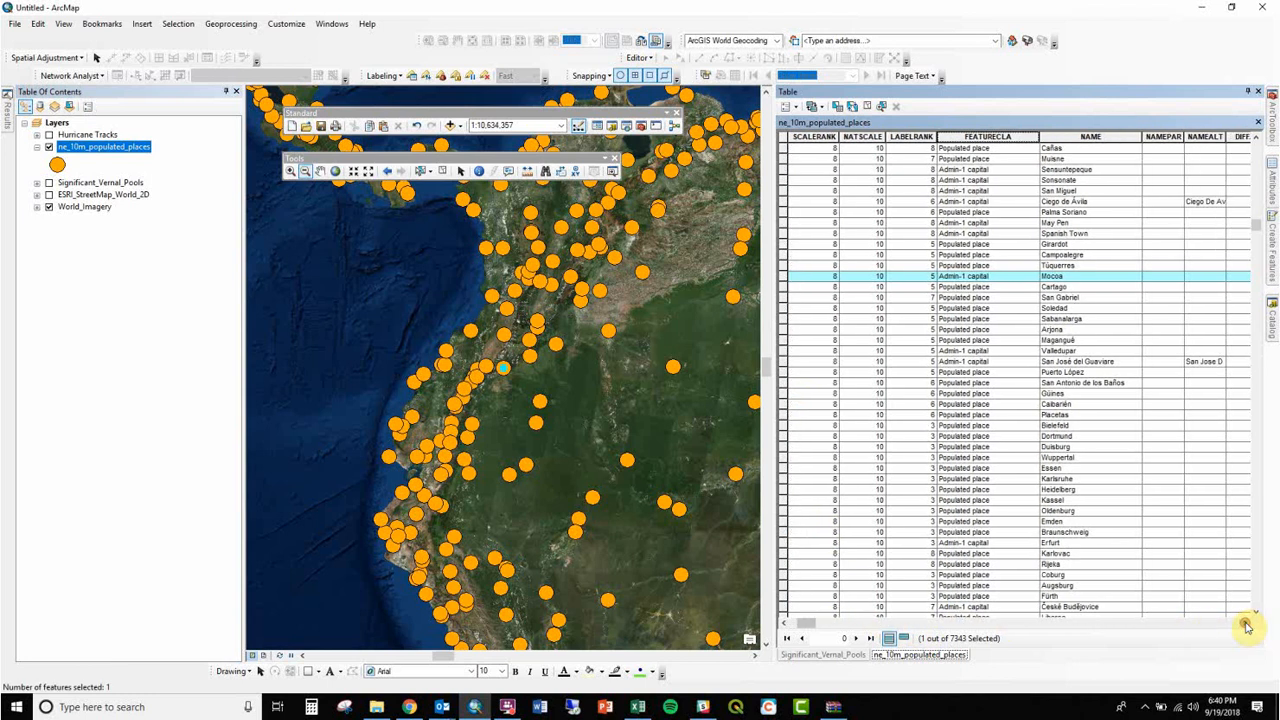
left_click(1245, 624)
left_click(1245, 624)
left_click(1245, 624)
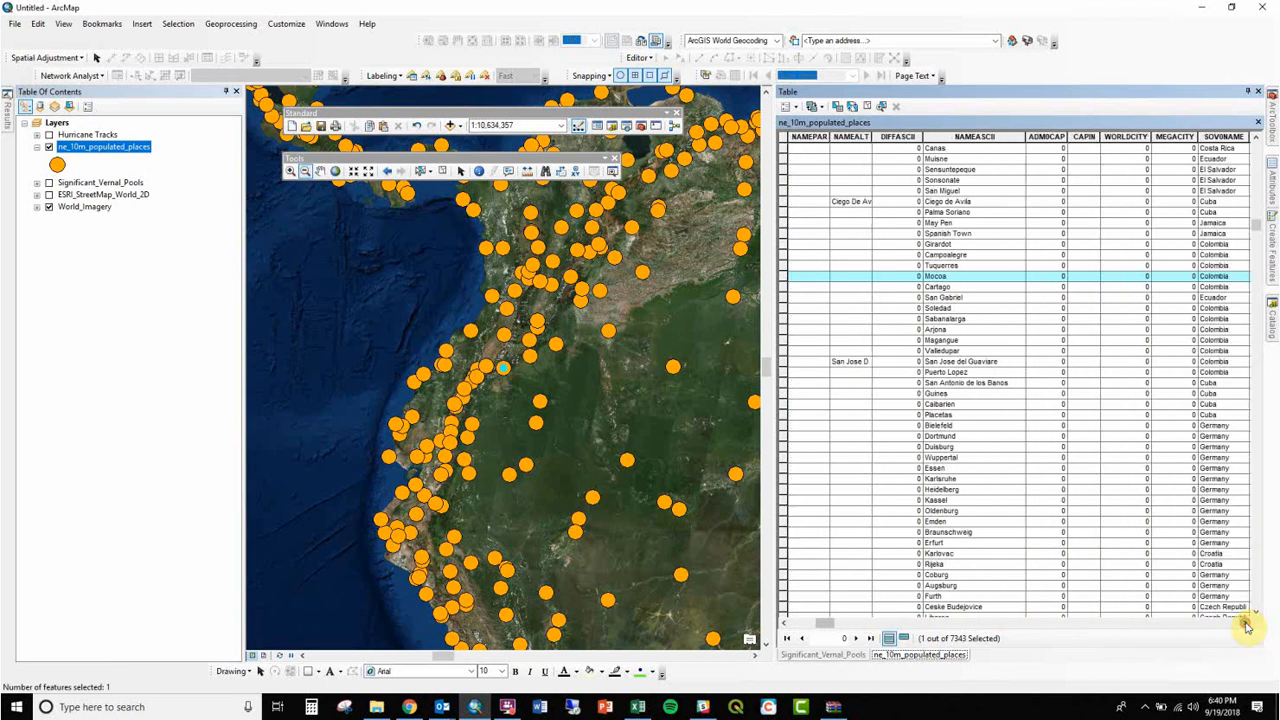
left_click(1245, 624)
left_click(1245, 624)
left_click(1245, 624)
left_click(1245, 624)
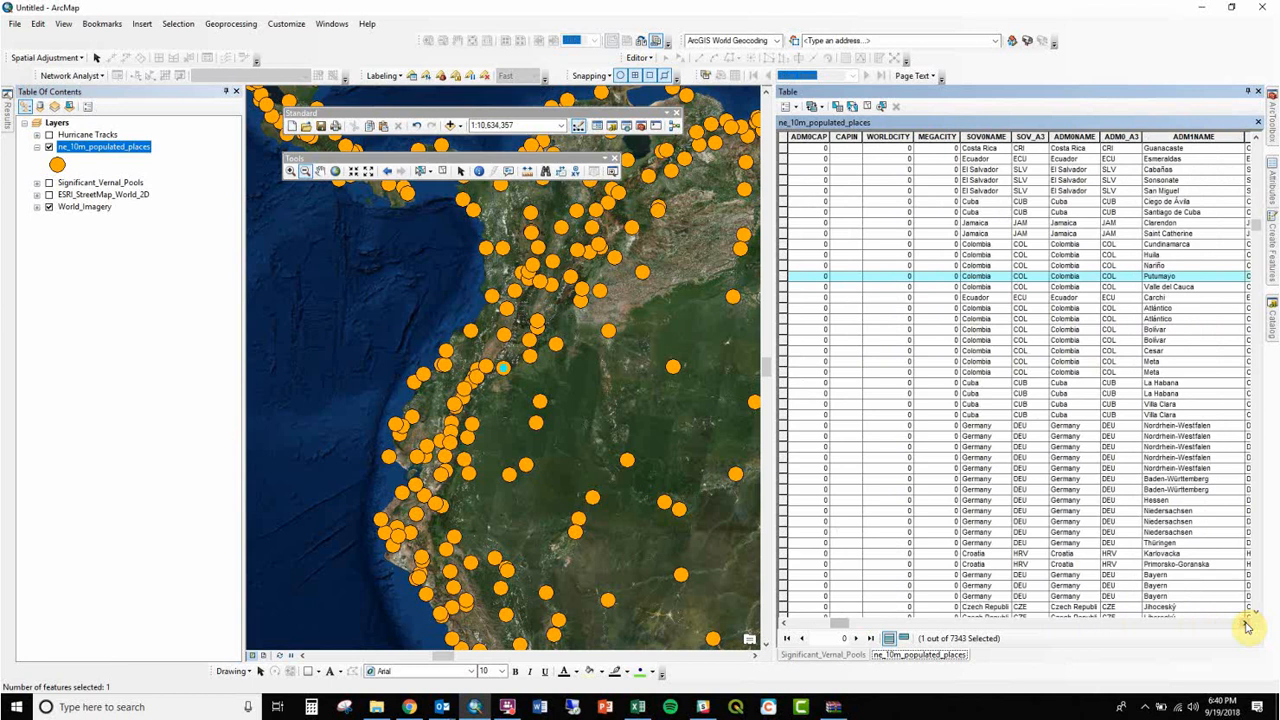
left_click(1245, 624)
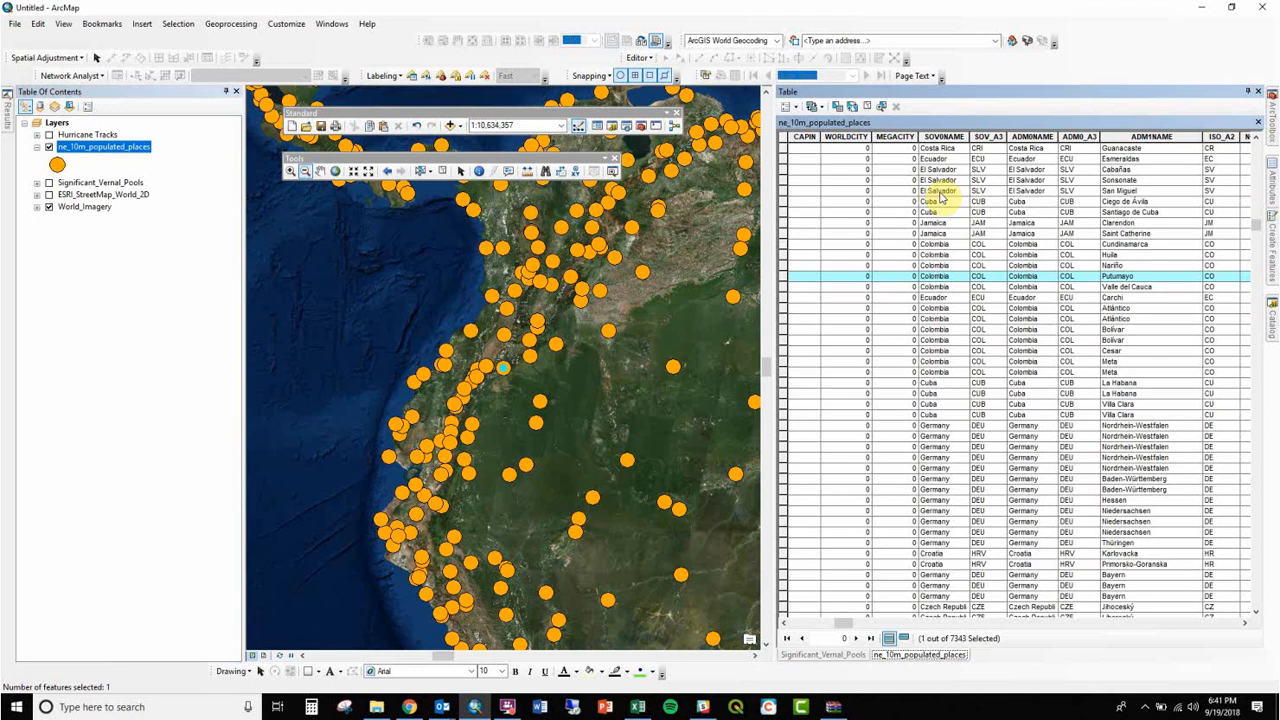
left_click(1076, 137)
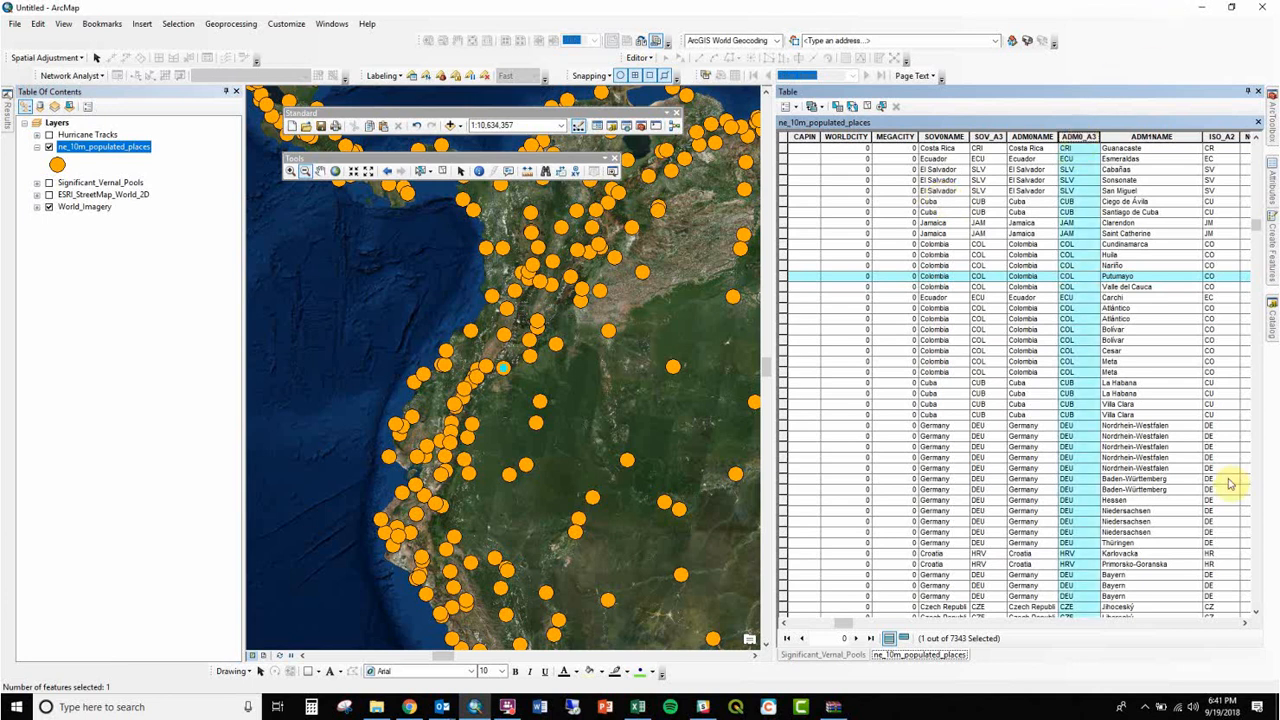
- Examine the coordinate and population fields further along the table, including the POP_MAX value of the Mocoa record
left_click(1248, 624)
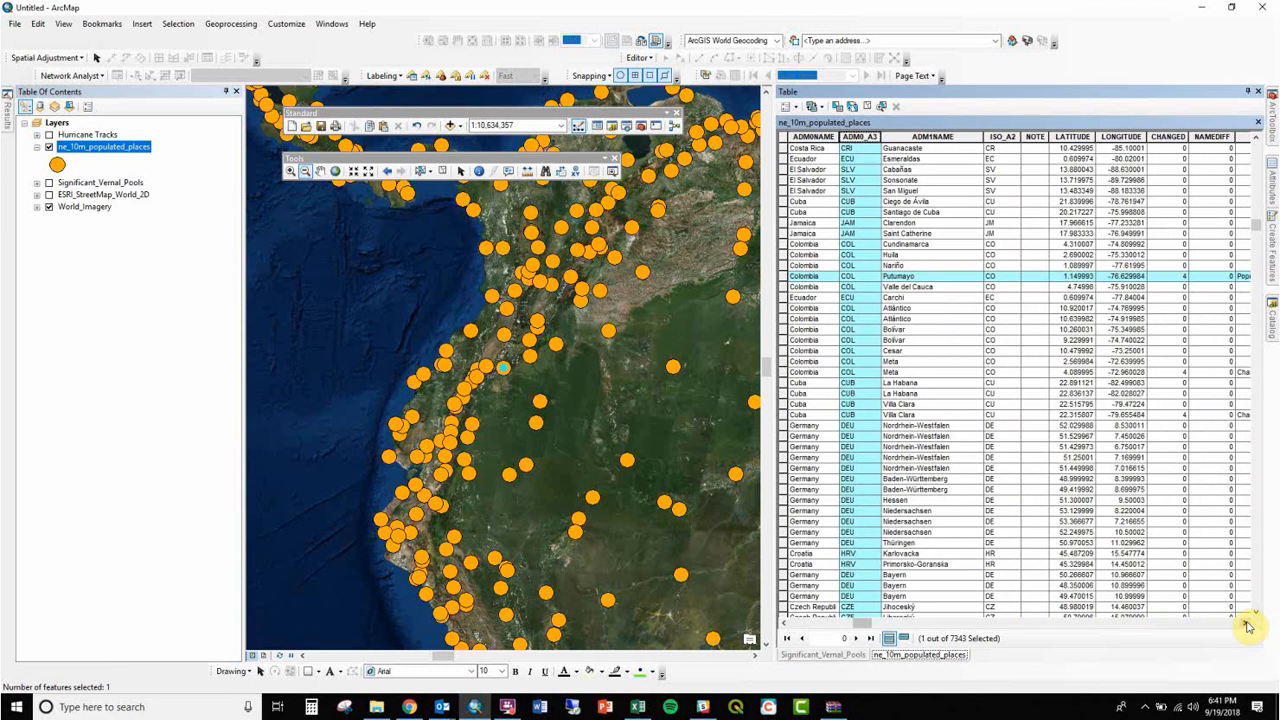
left_click_drag(1248, 626, 1247, 625)
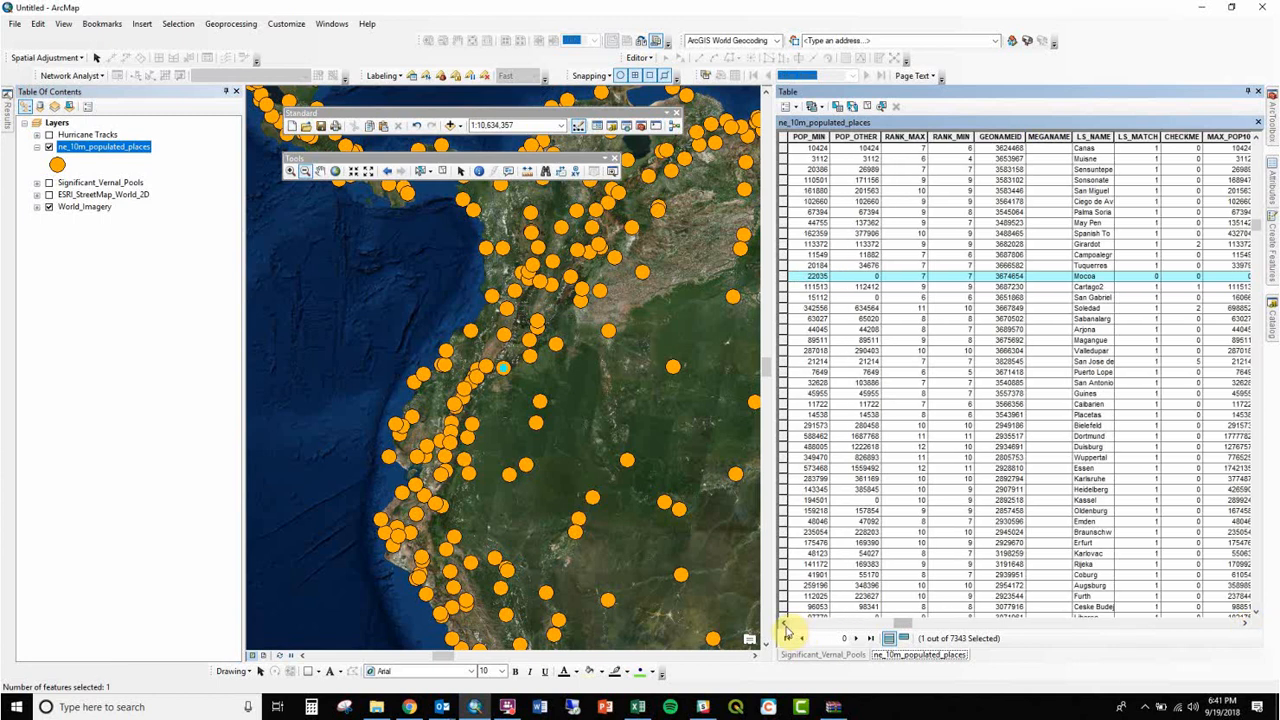
left_click(786, 630)
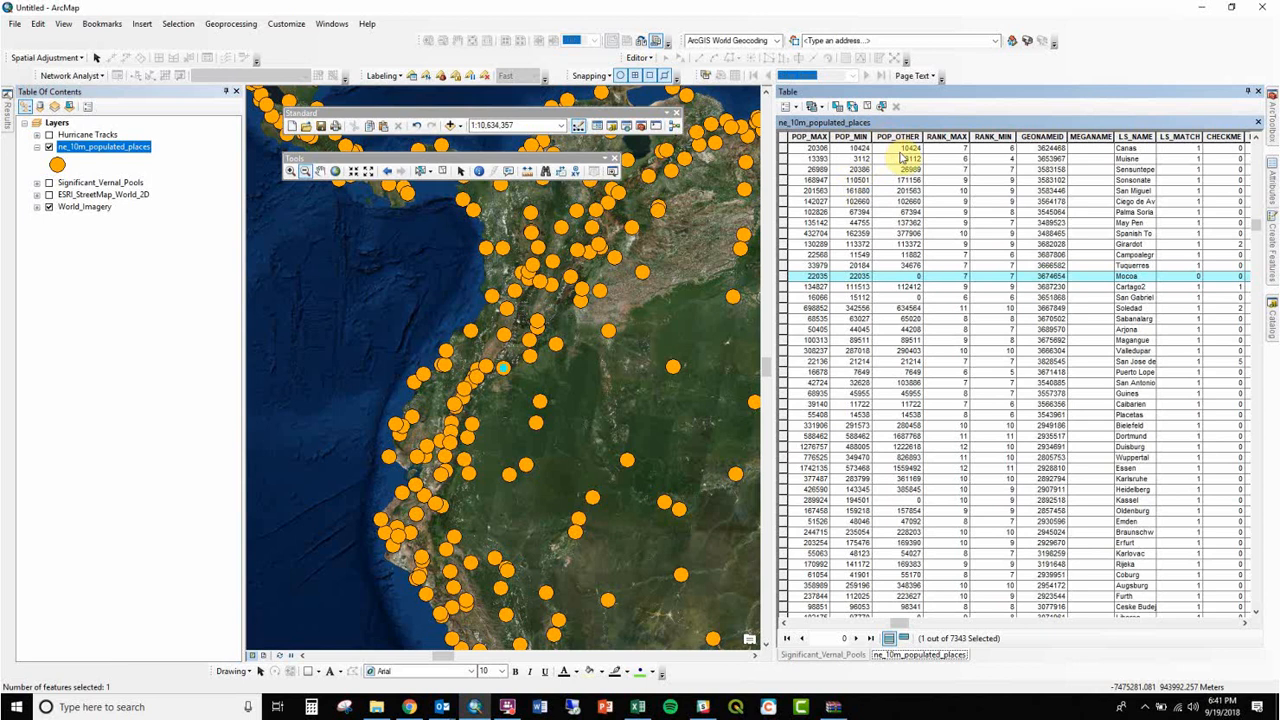
left_click(817, 278)
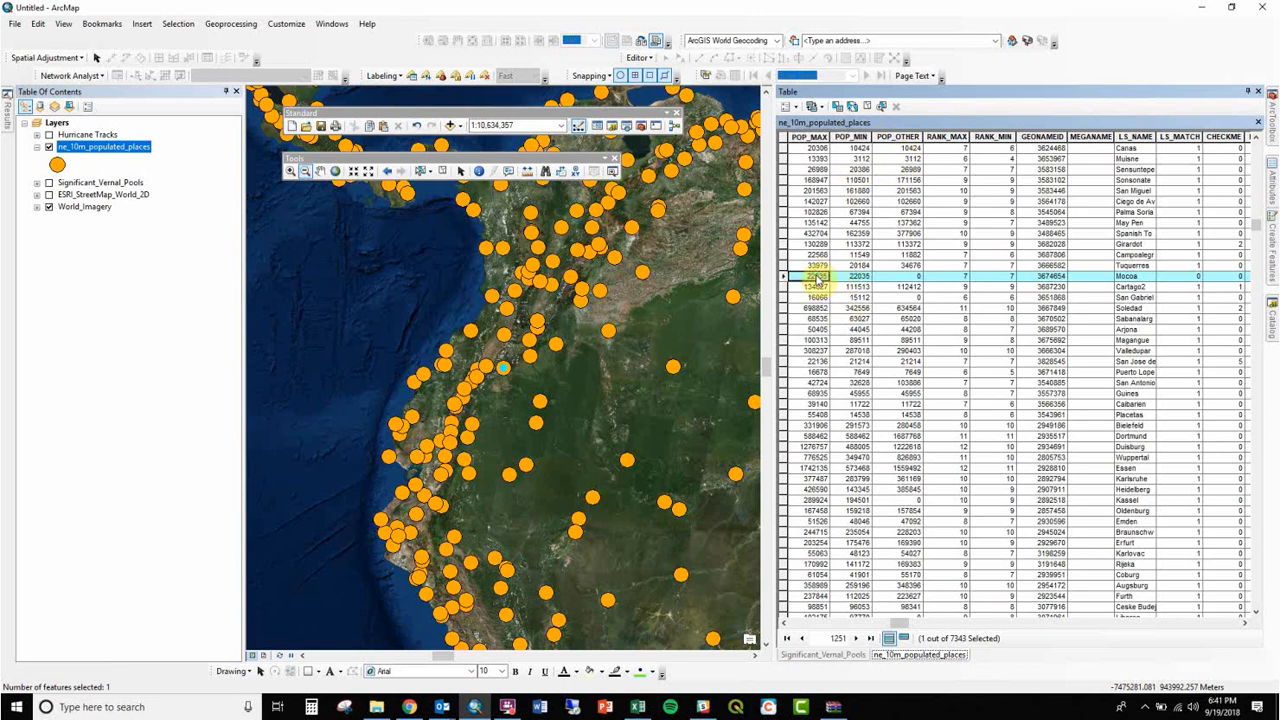
left_click(783, 624)
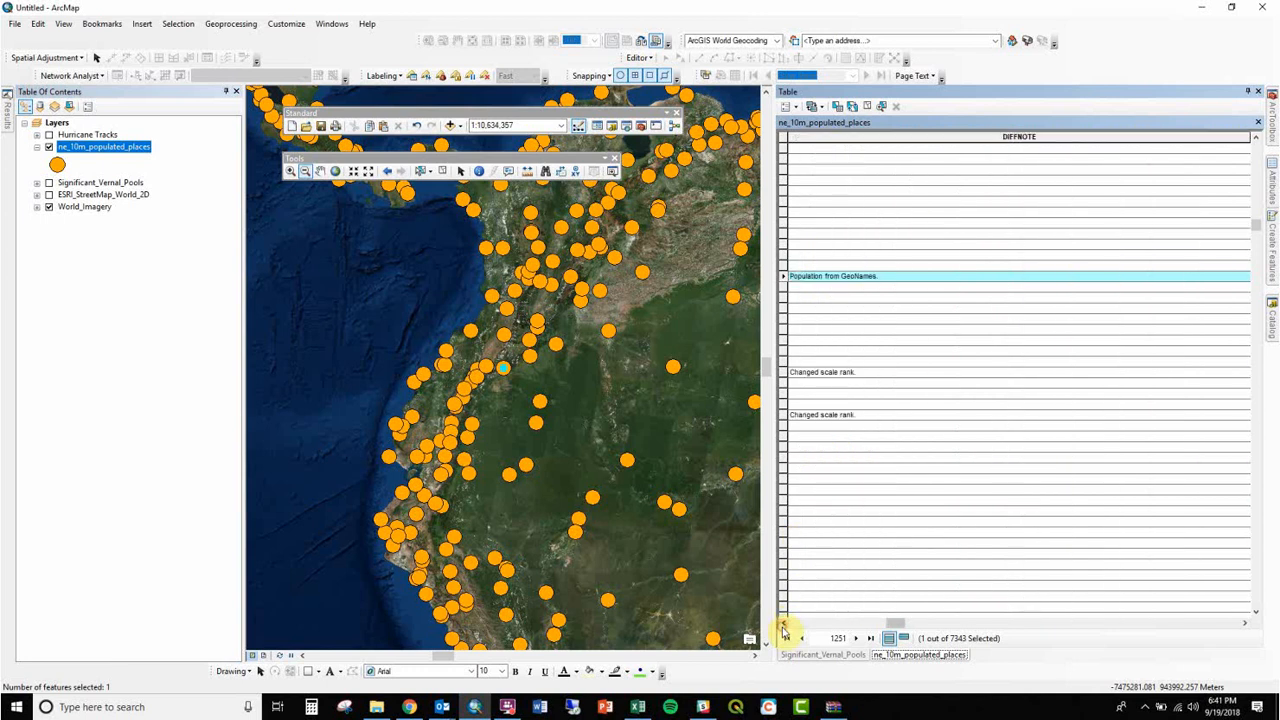
left_click(1245, 624)
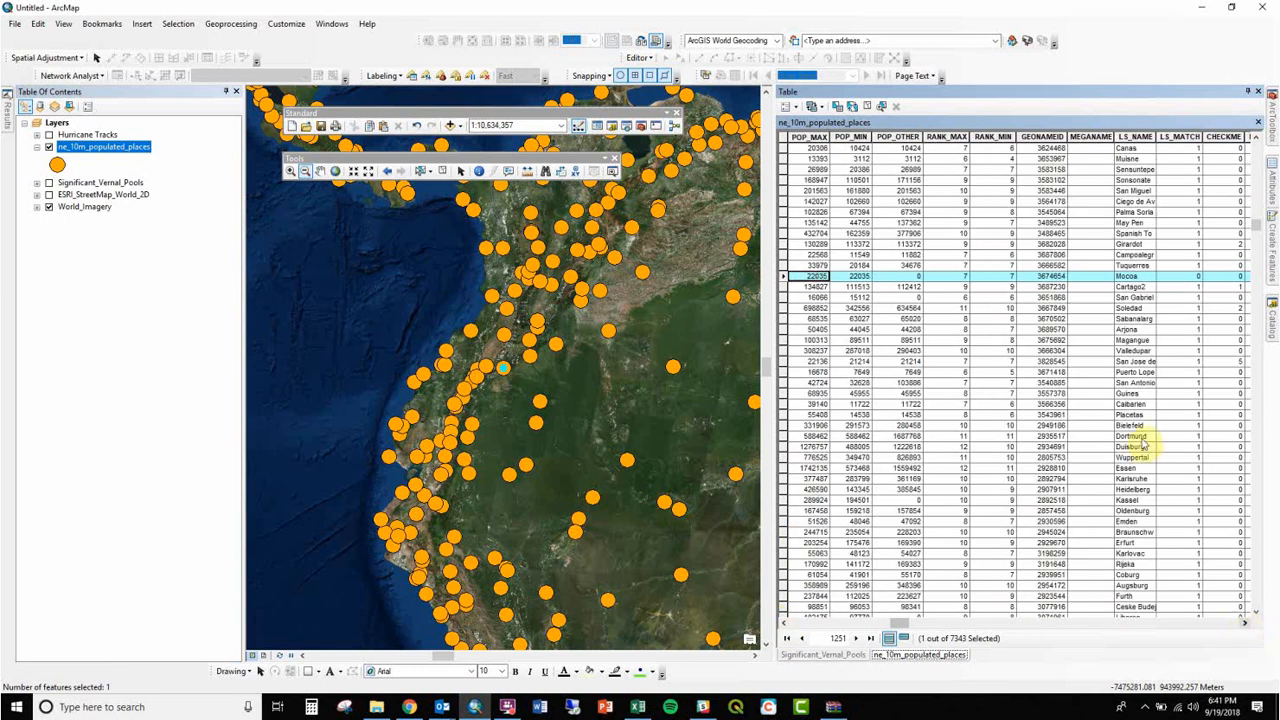
- Clear the selected record in the populated places table and highlight the POP_MAX column
left_click(805, 180)
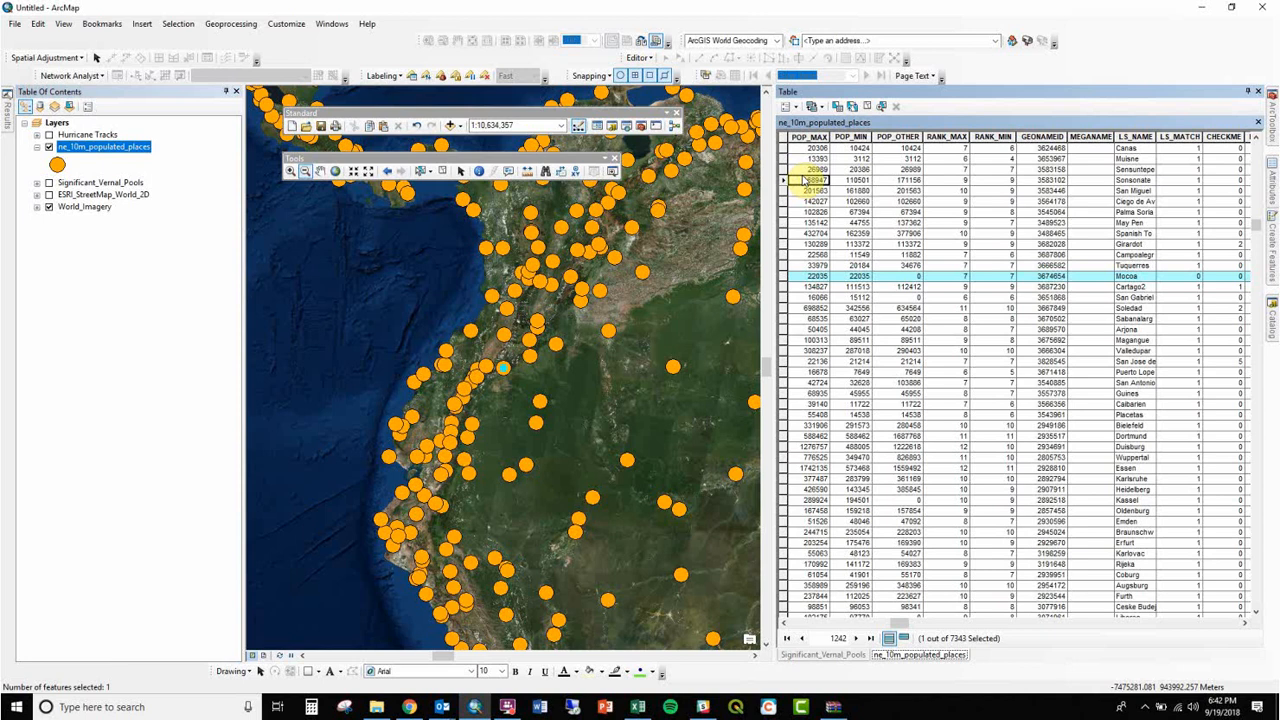
left_click(869, 107)
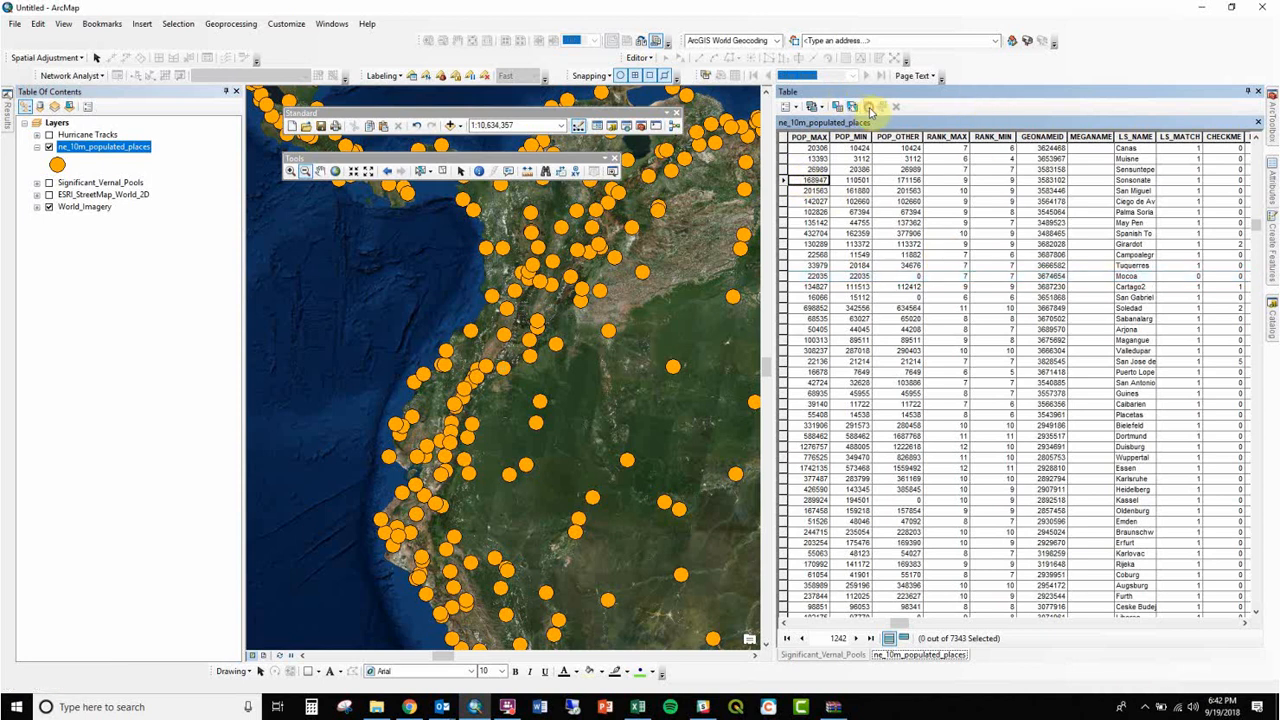
left_click(812, 137)
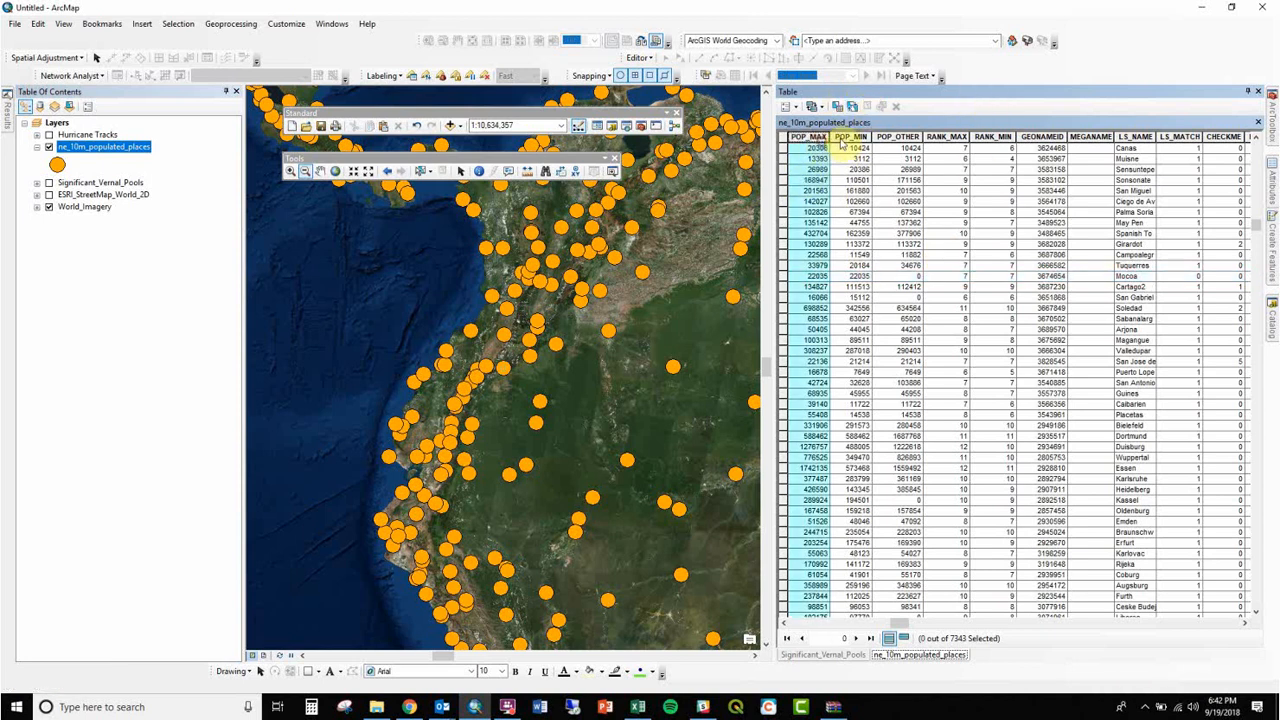
- Close the attribute table and compare the graduated colors, graduated symbols and proportional symbols renderers for the populated places layer
left_click(1258, 92)
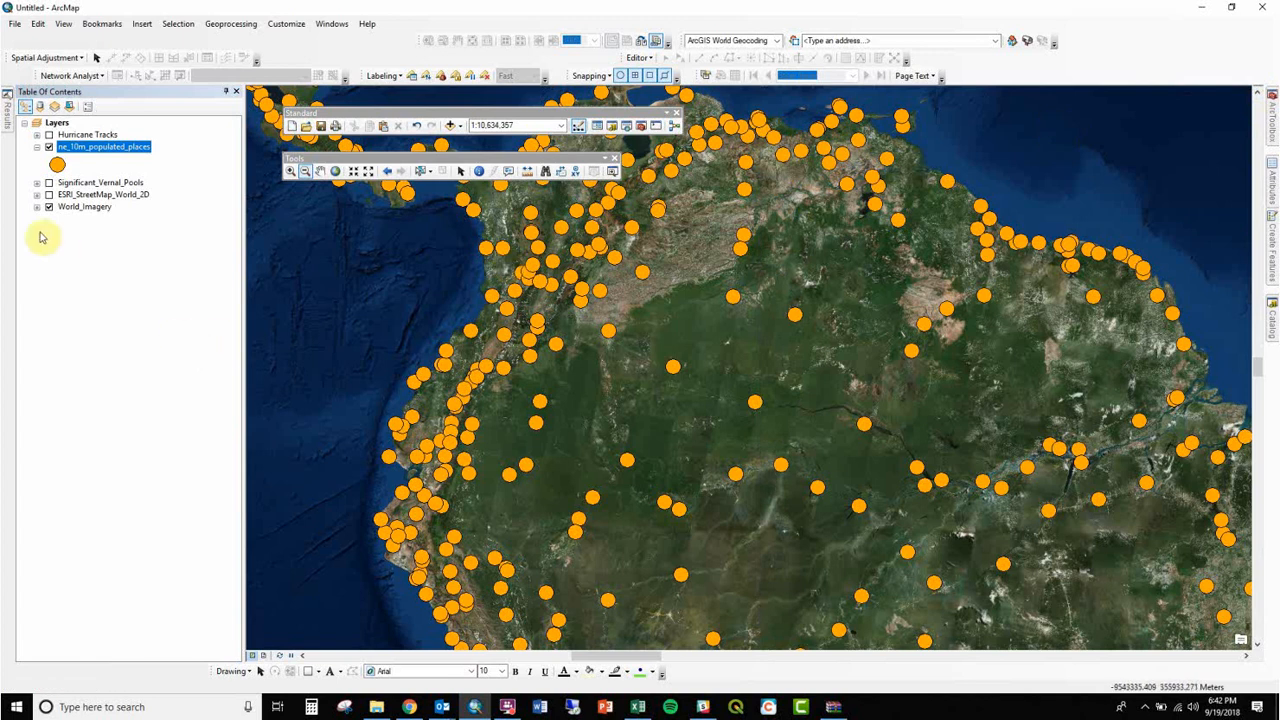
double_click(82, 148)
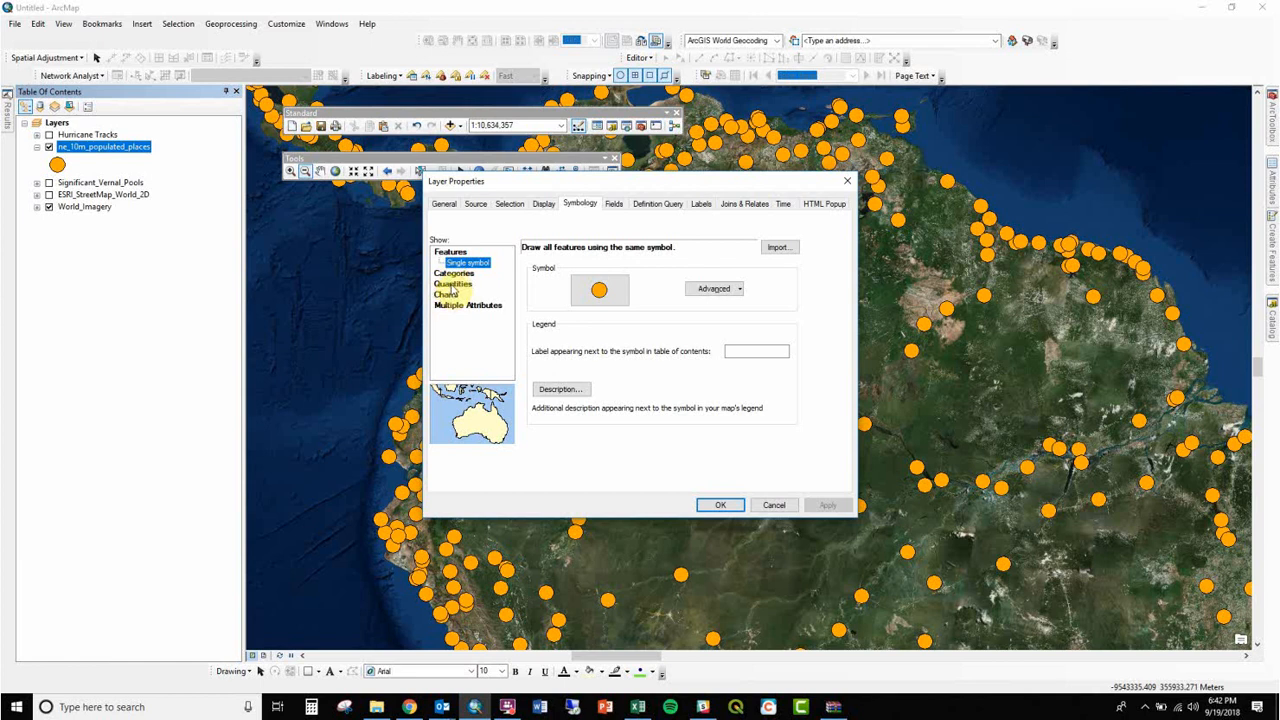
left_click(452, 284)
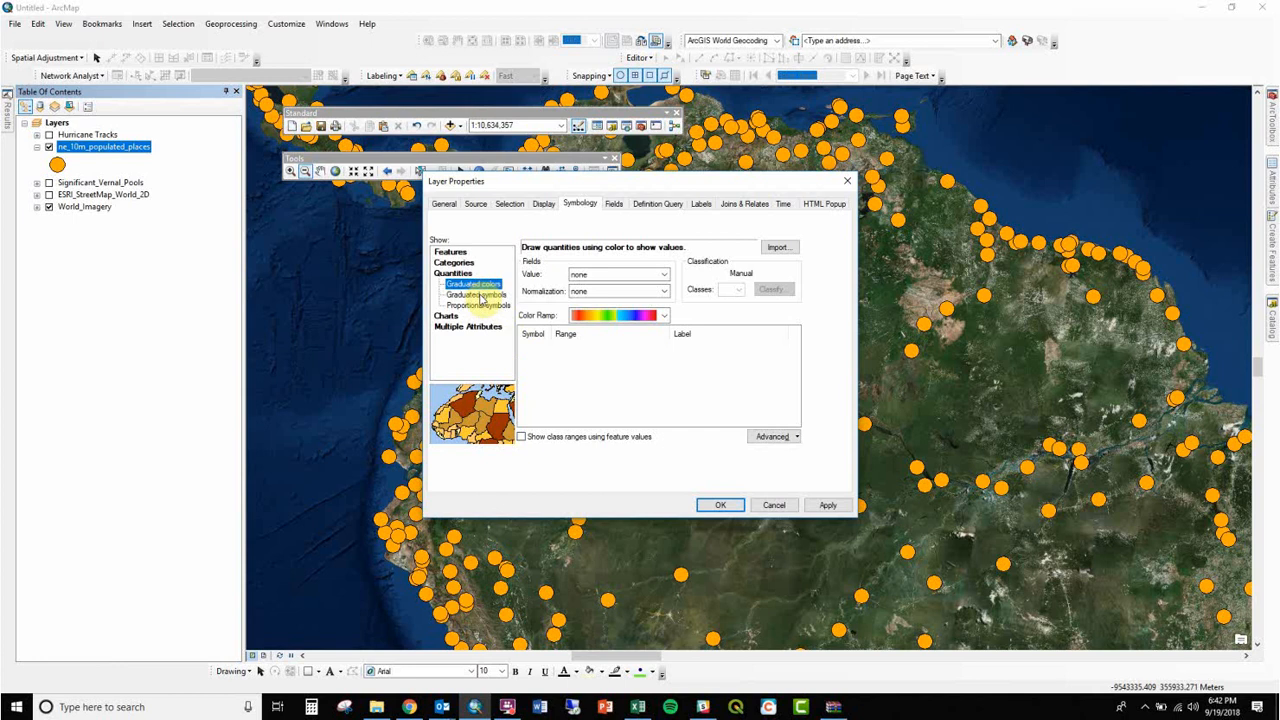
left_click(478, 295)
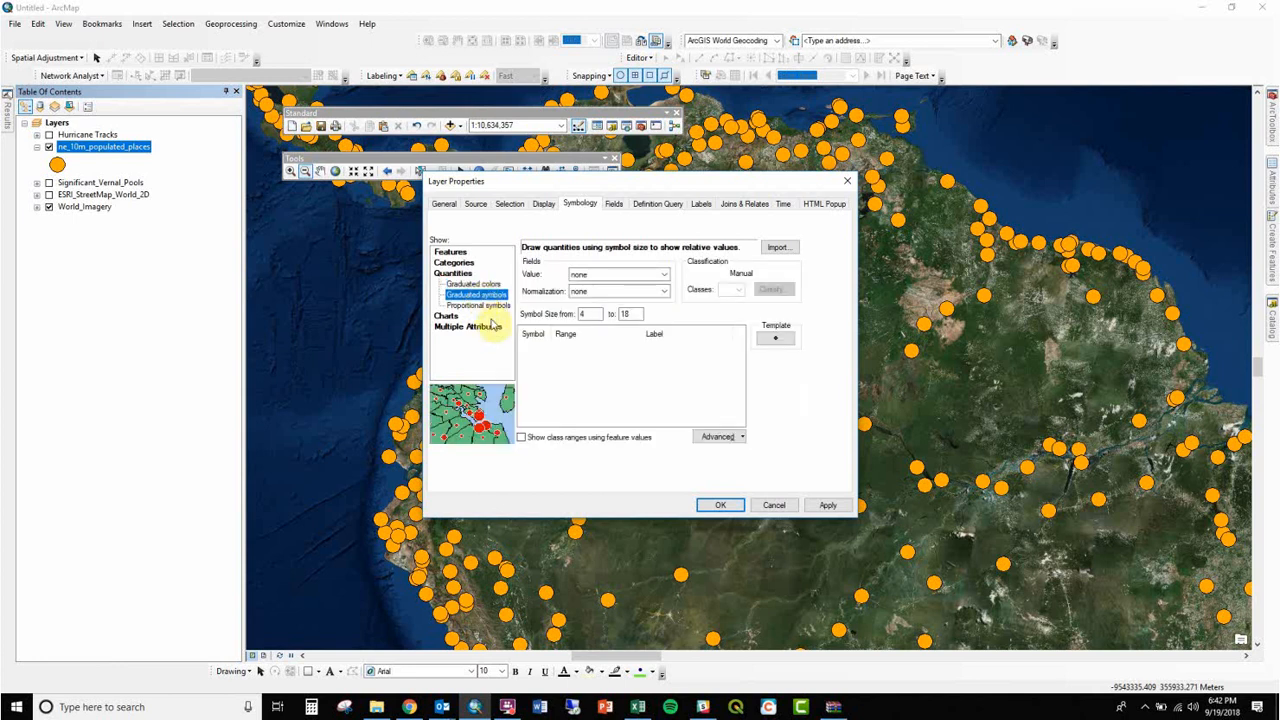
left_click(479, 285)
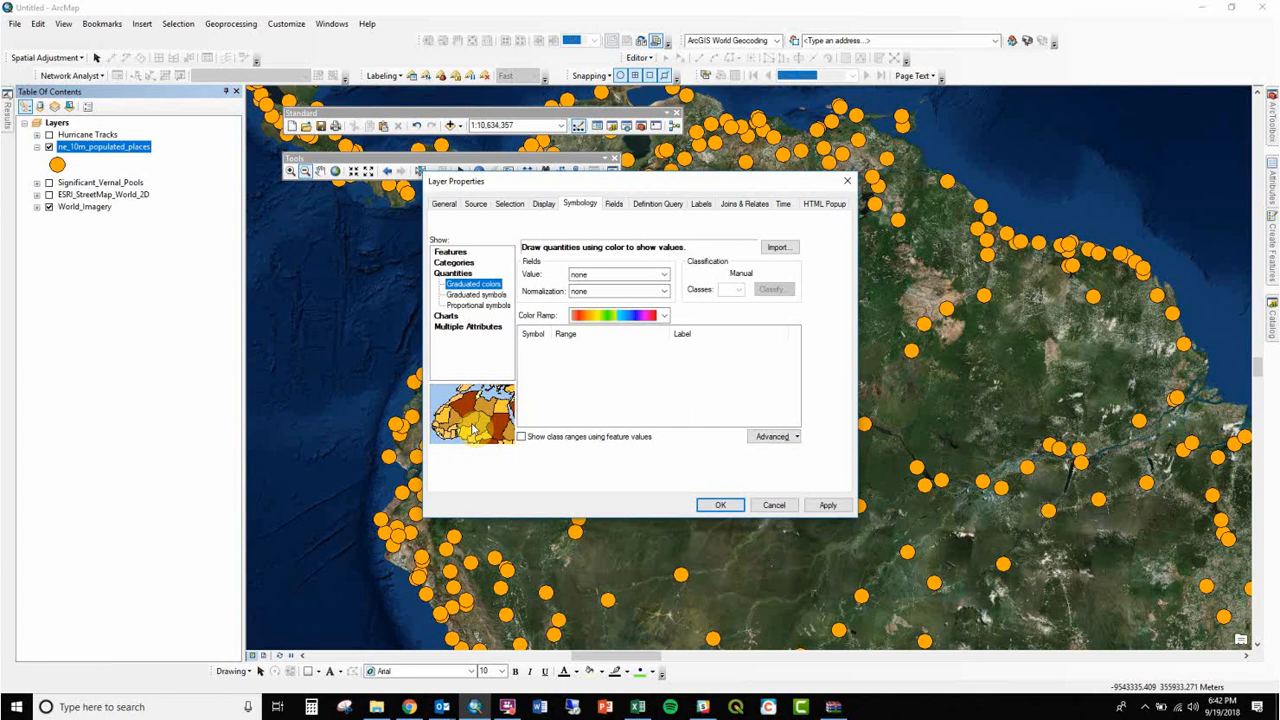
left_click(475, 295)
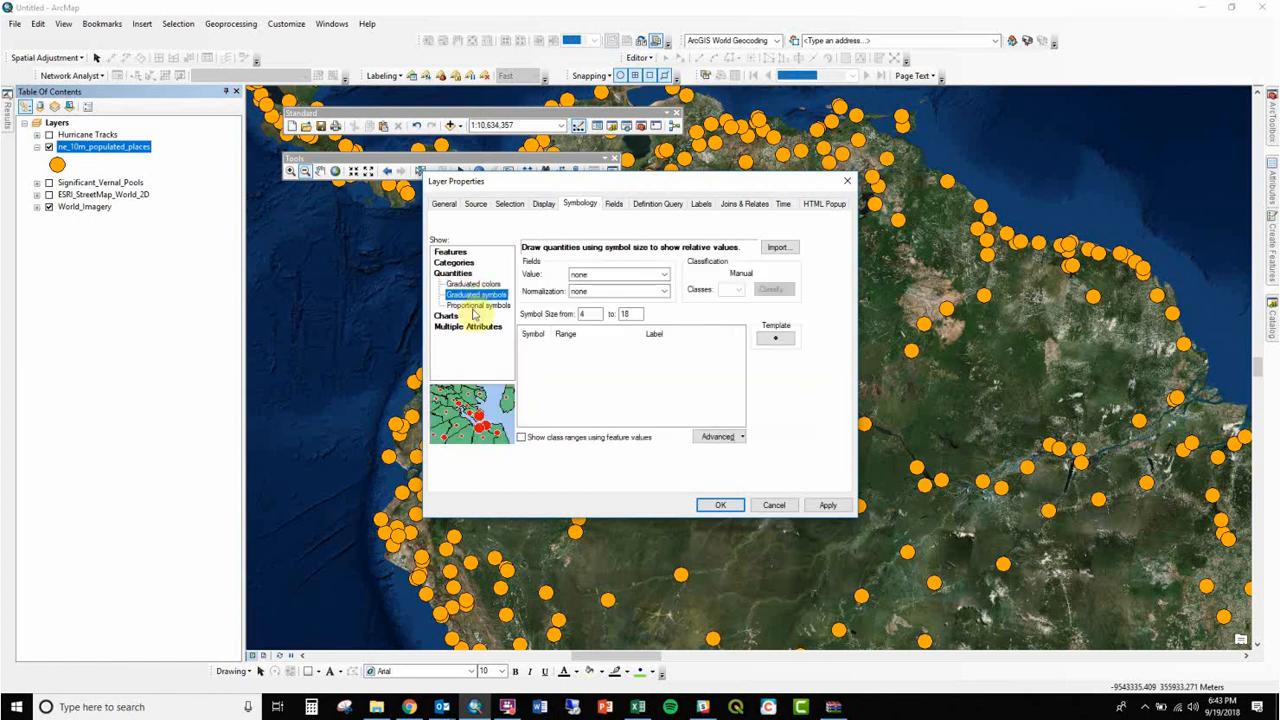
left_click(474, 307)
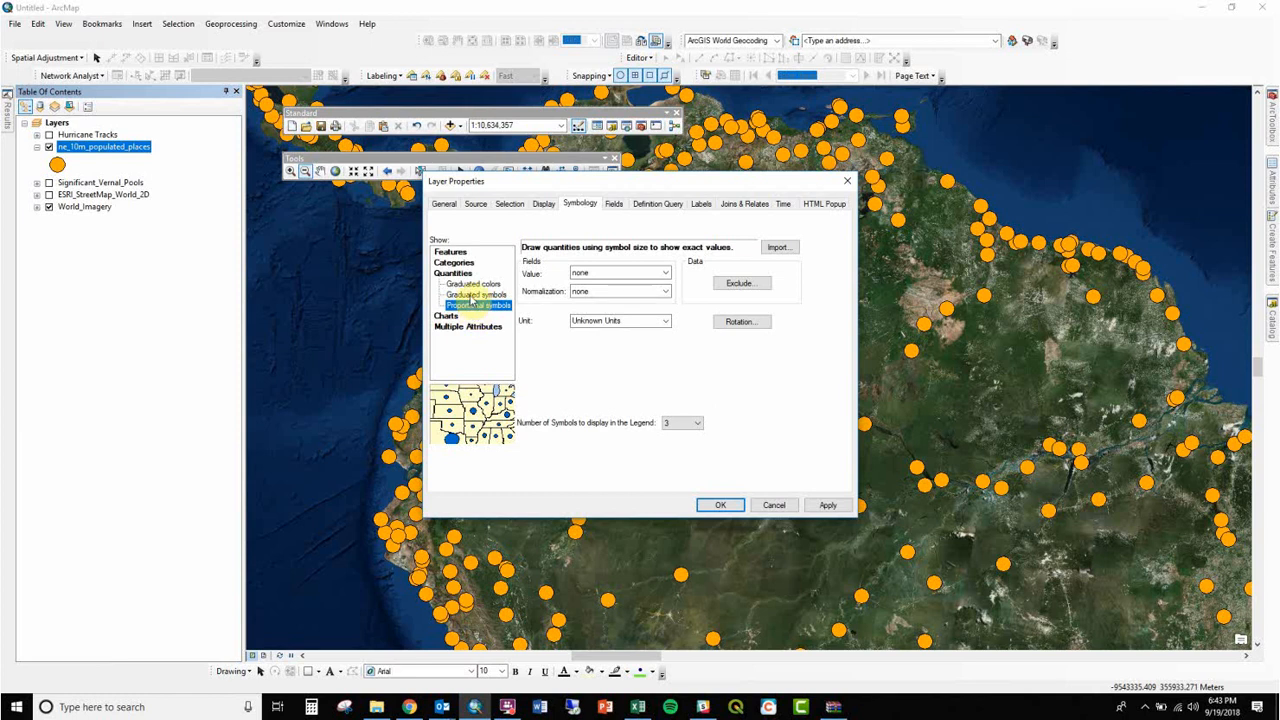
- Symbolize the populated places layer with graduated symbols based on the POP_MAX field
left_click(477, 295)
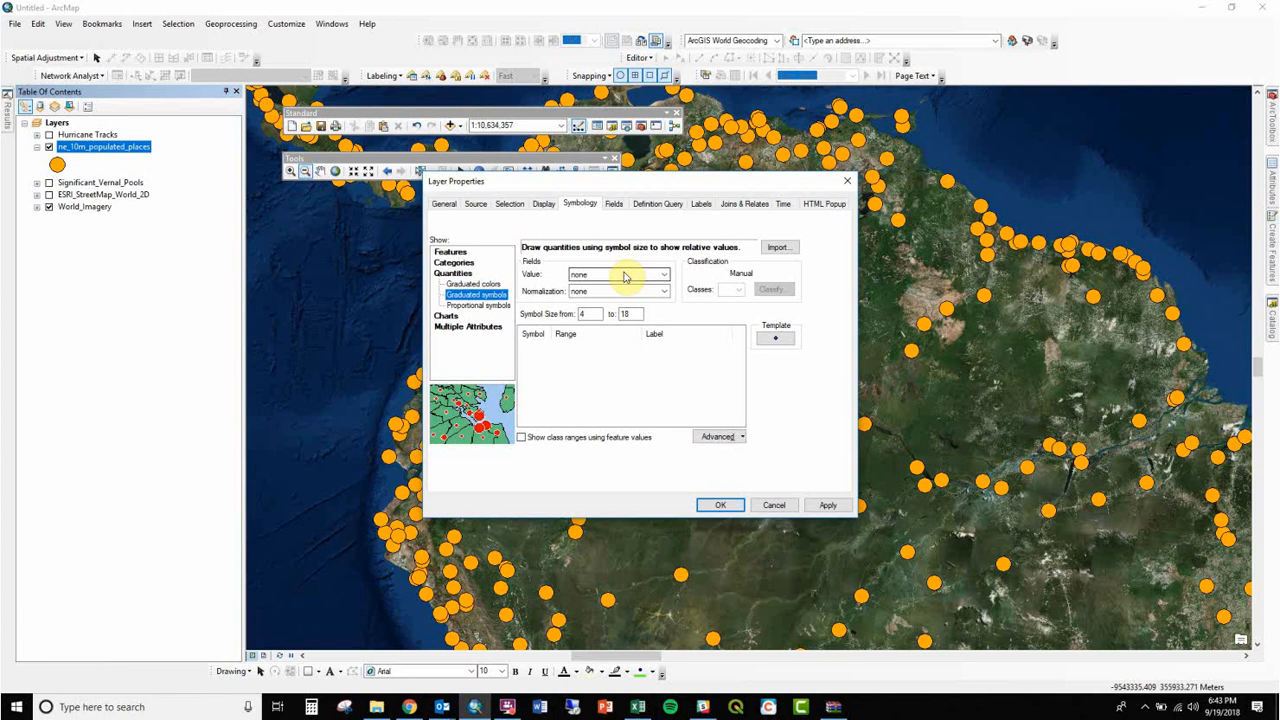
left_click(624, 276)
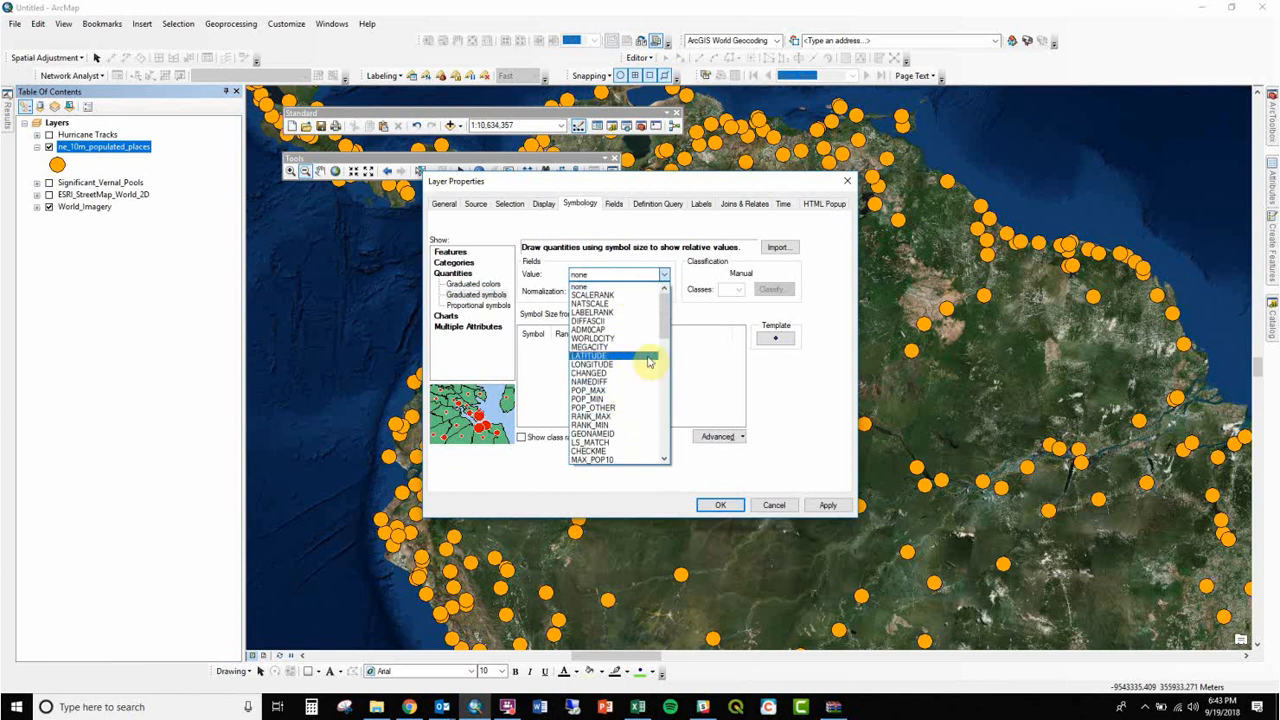
left_click_drag(662, 330, 648, 443)
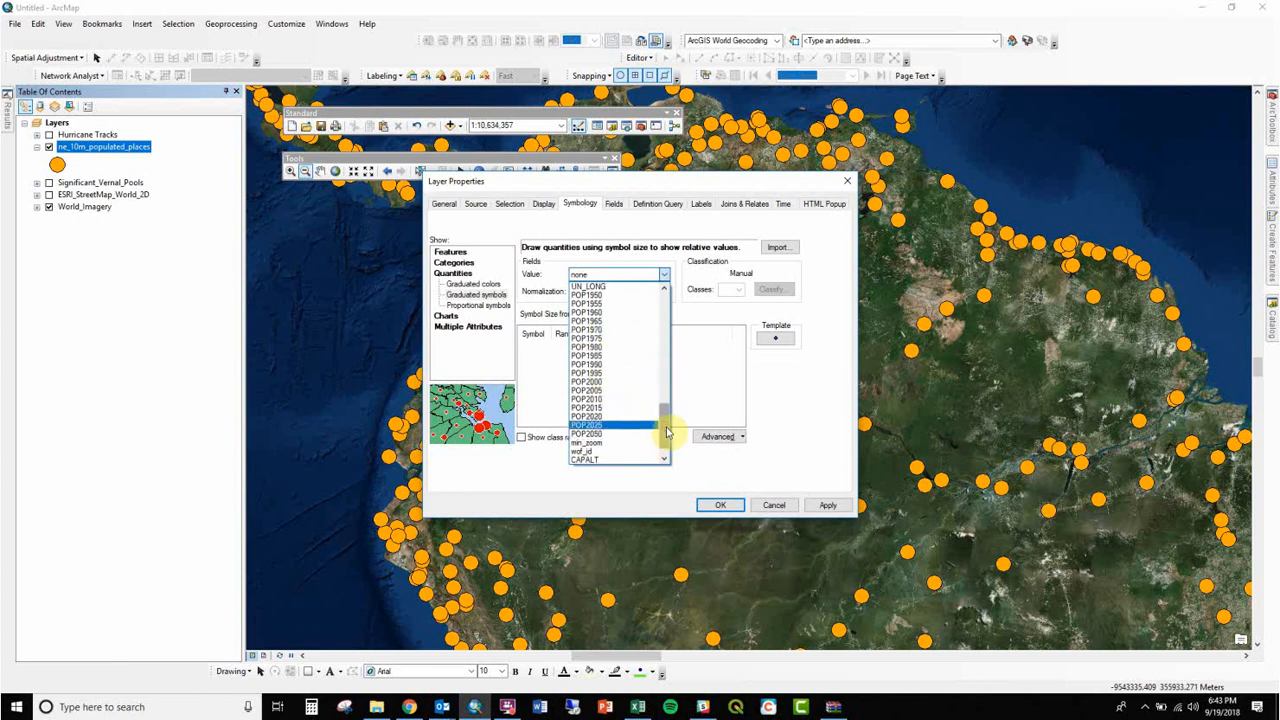
left_click_drag(667, 432, 654, 342)
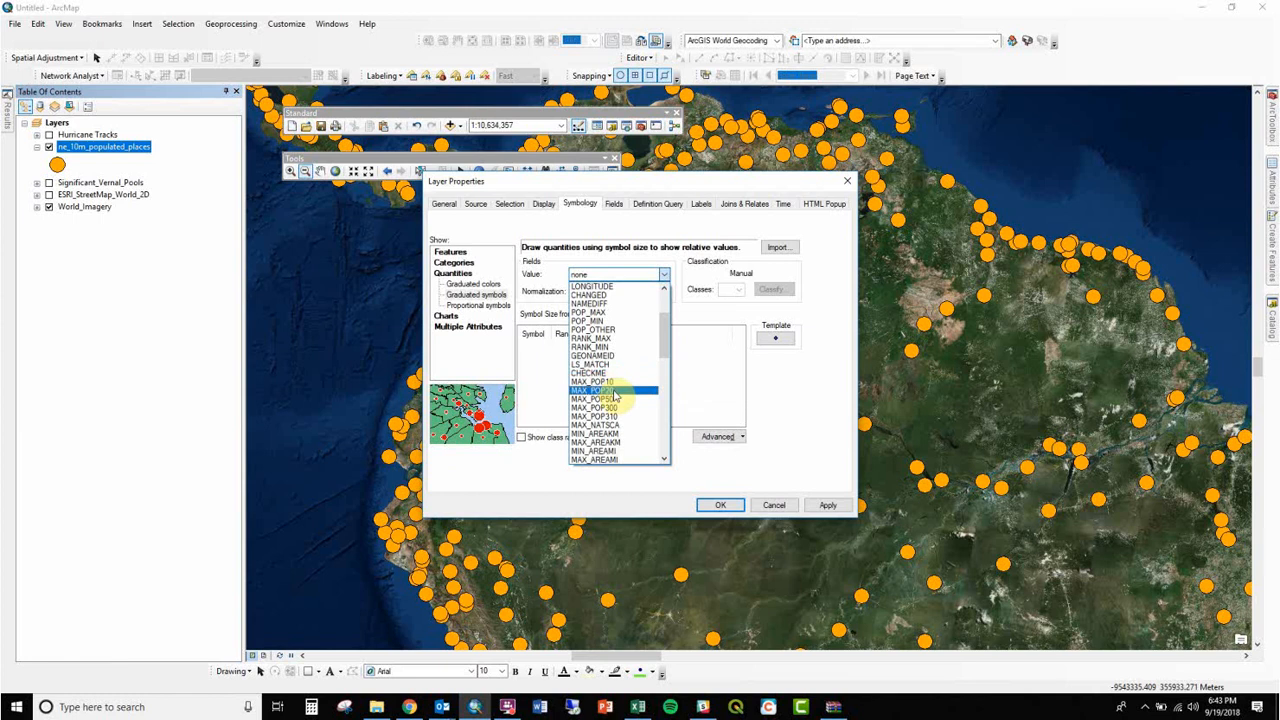
left_click(601, 312)
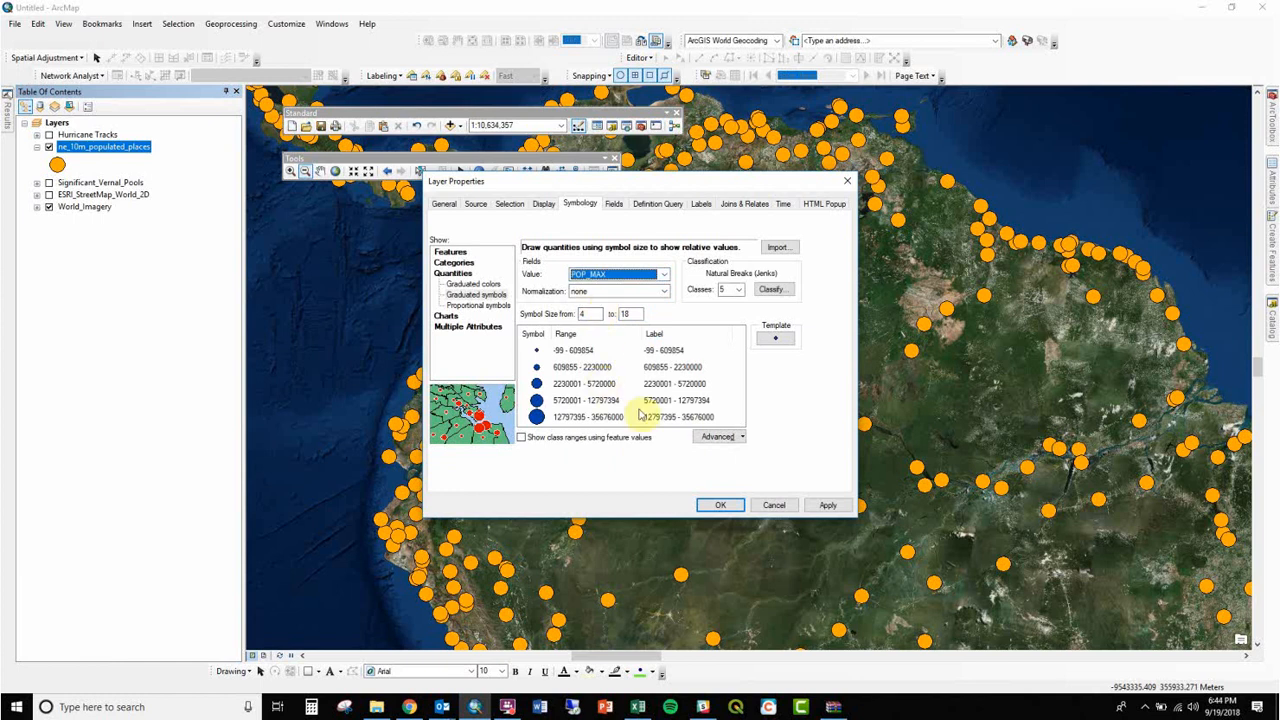
left_click(717, 506)
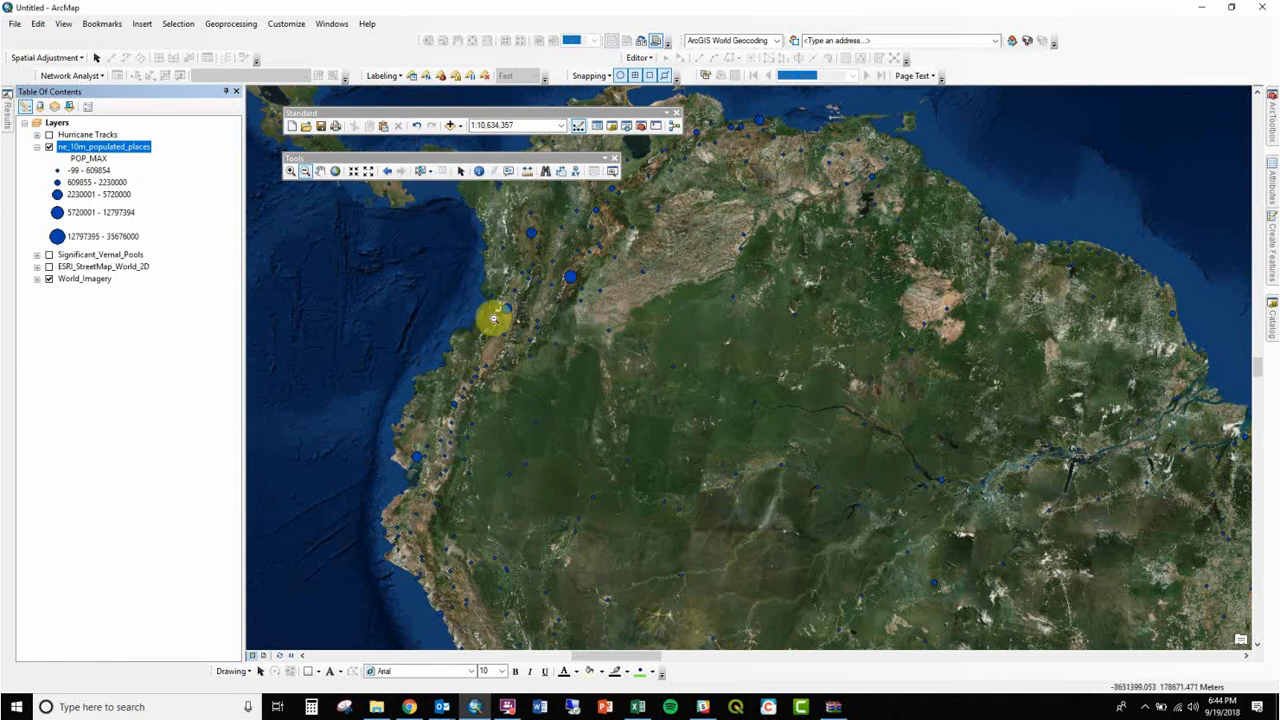
- Recolor the graduated symbols of the populated places layer yellow through the template symbol
double_click(104, 147)
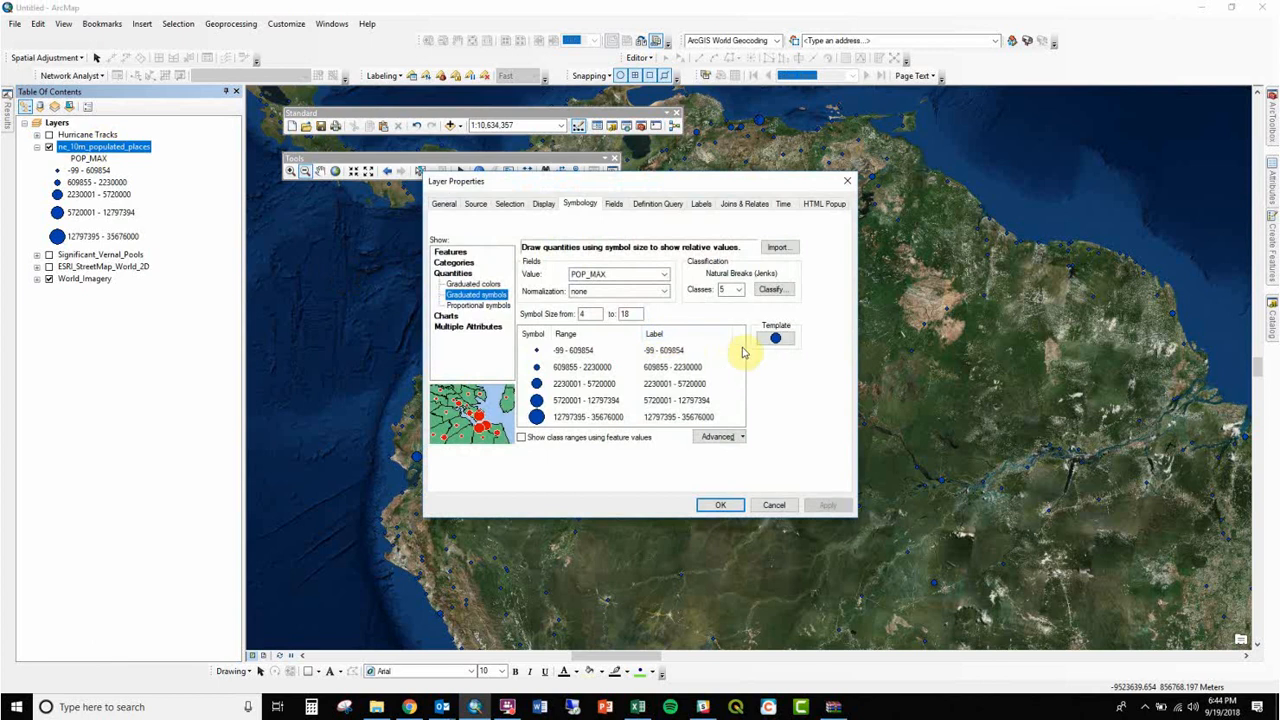
left_click(773, 340)
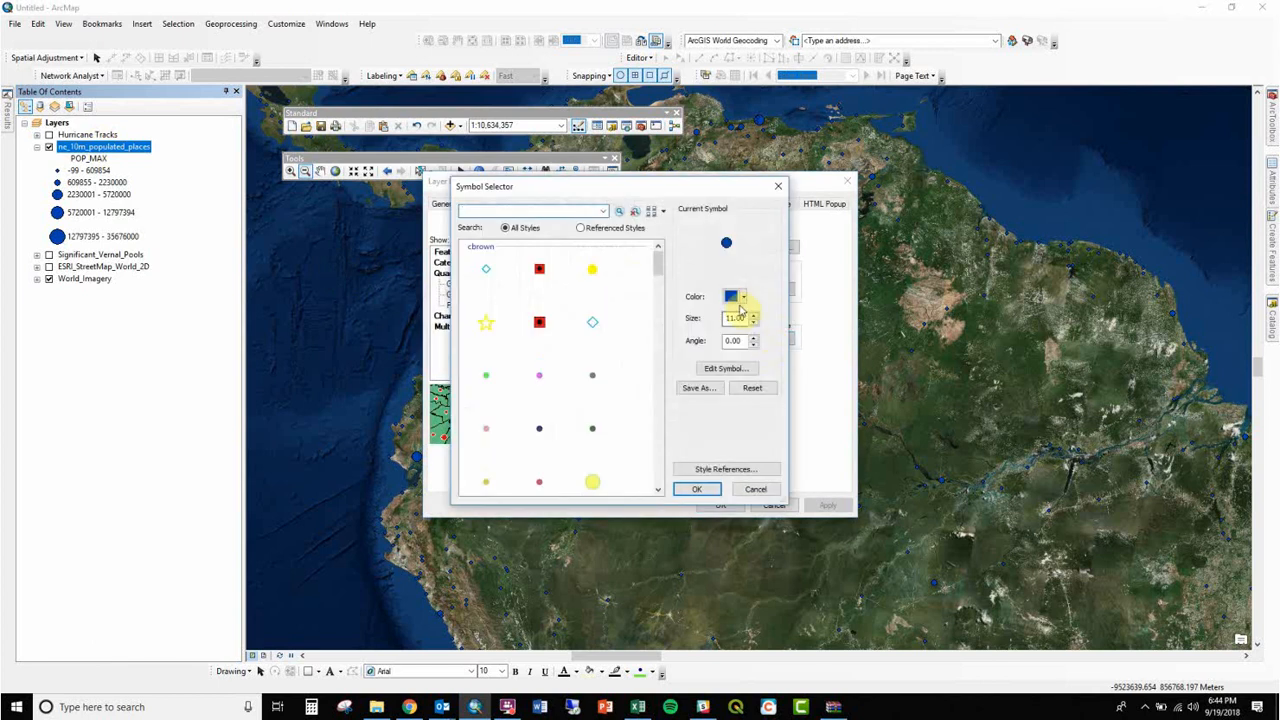
left_click(738, 297)
left_click(778, 358)
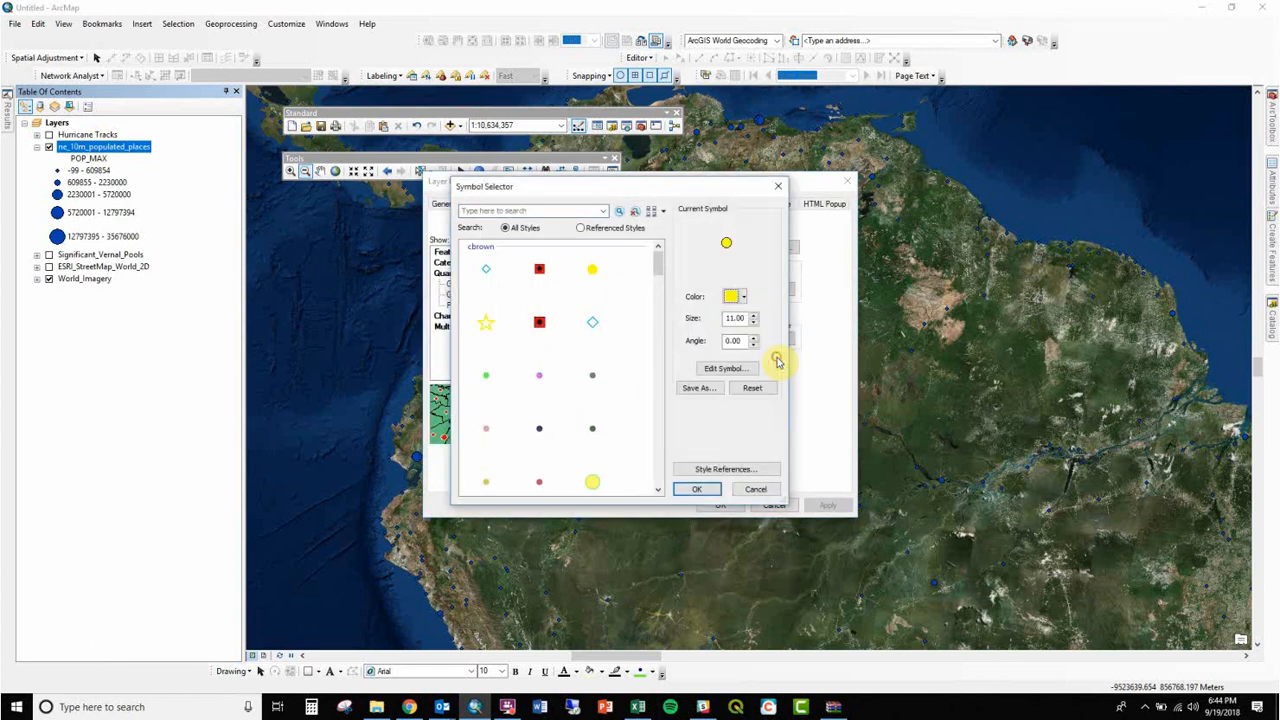
left_click(700, 489)
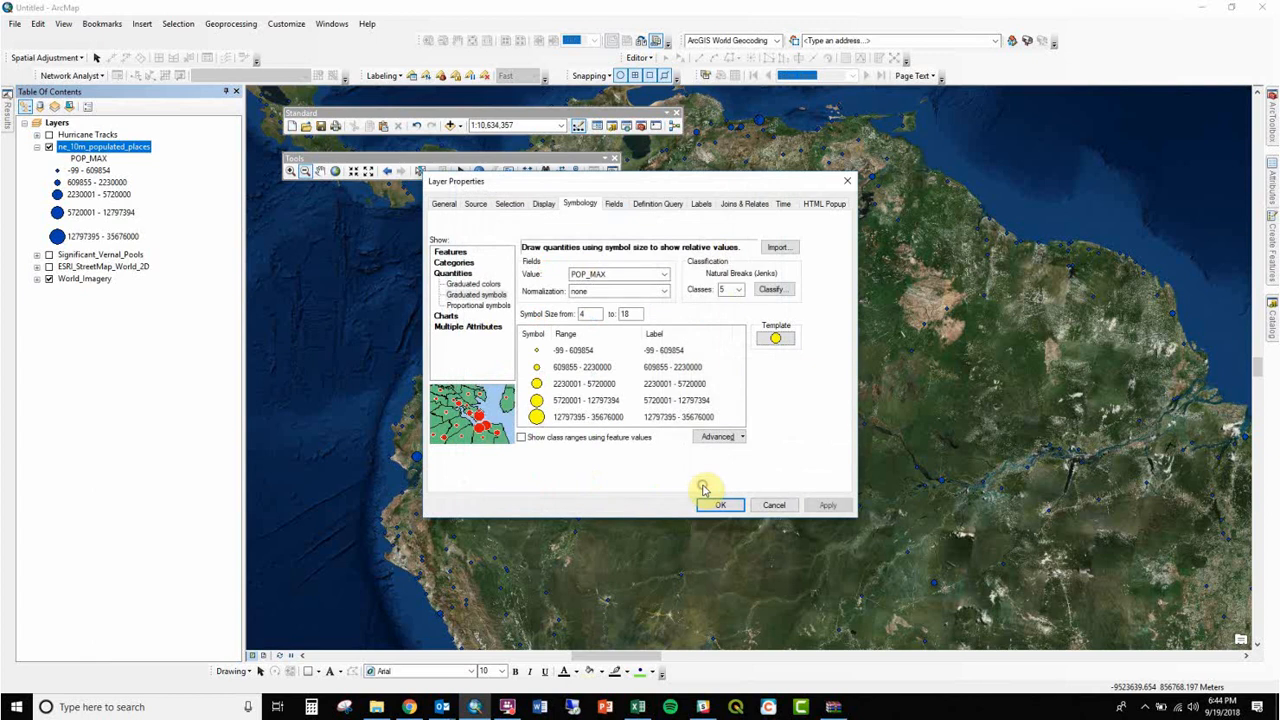
left_click(720, 505)
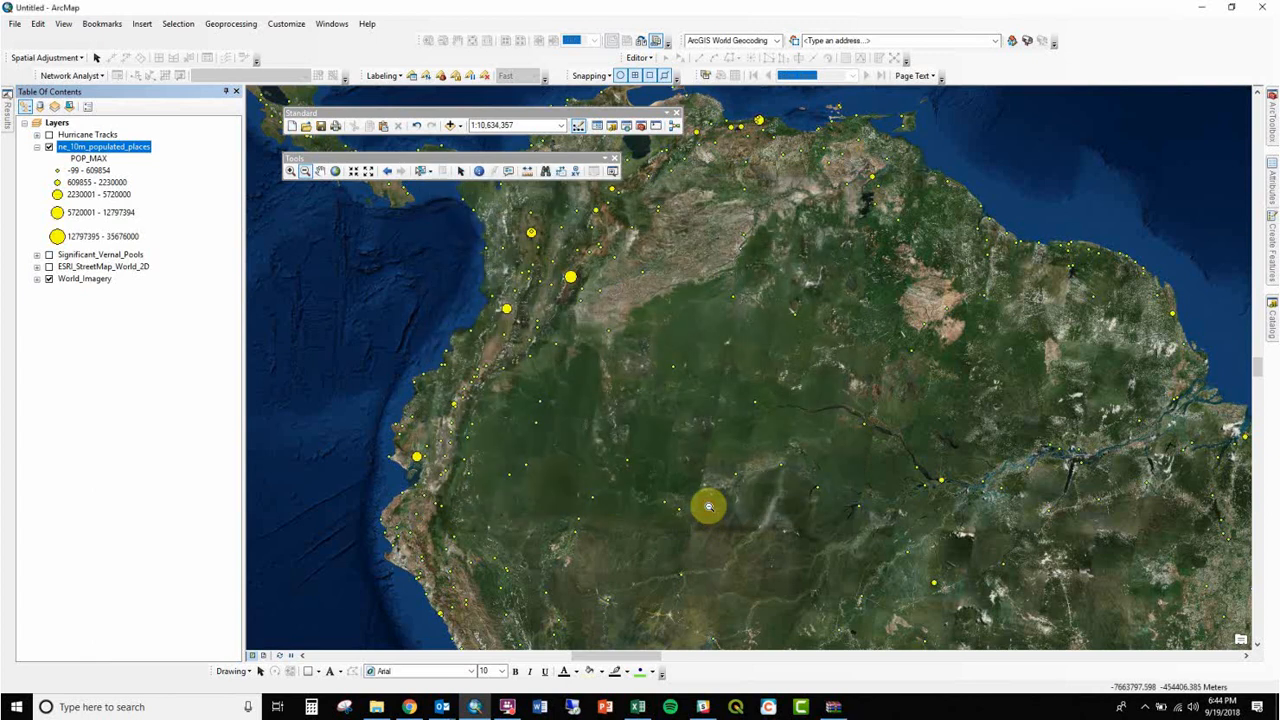
- Examine the graduated city symbols across South America, the Caribbean and North America at 1:25,000,000
left_click(368, 176)
left_click(368, 176)
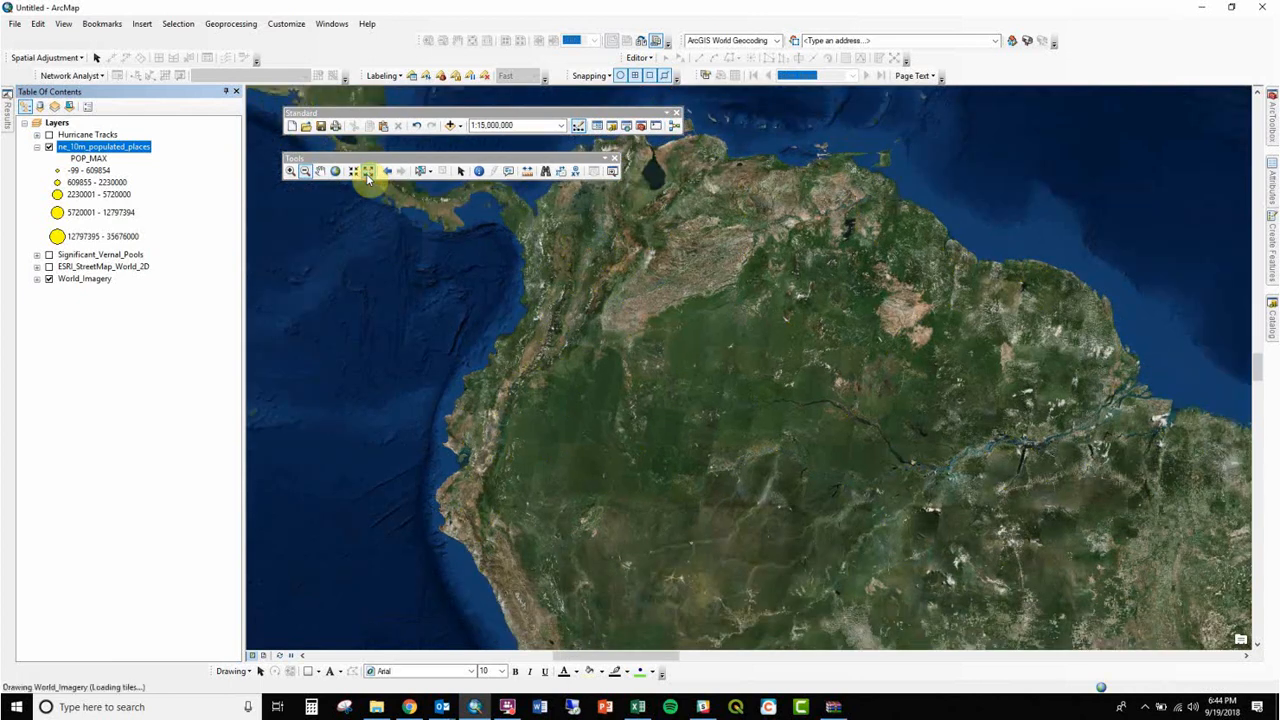
left_click(368, 176)
left_click(368, 176)
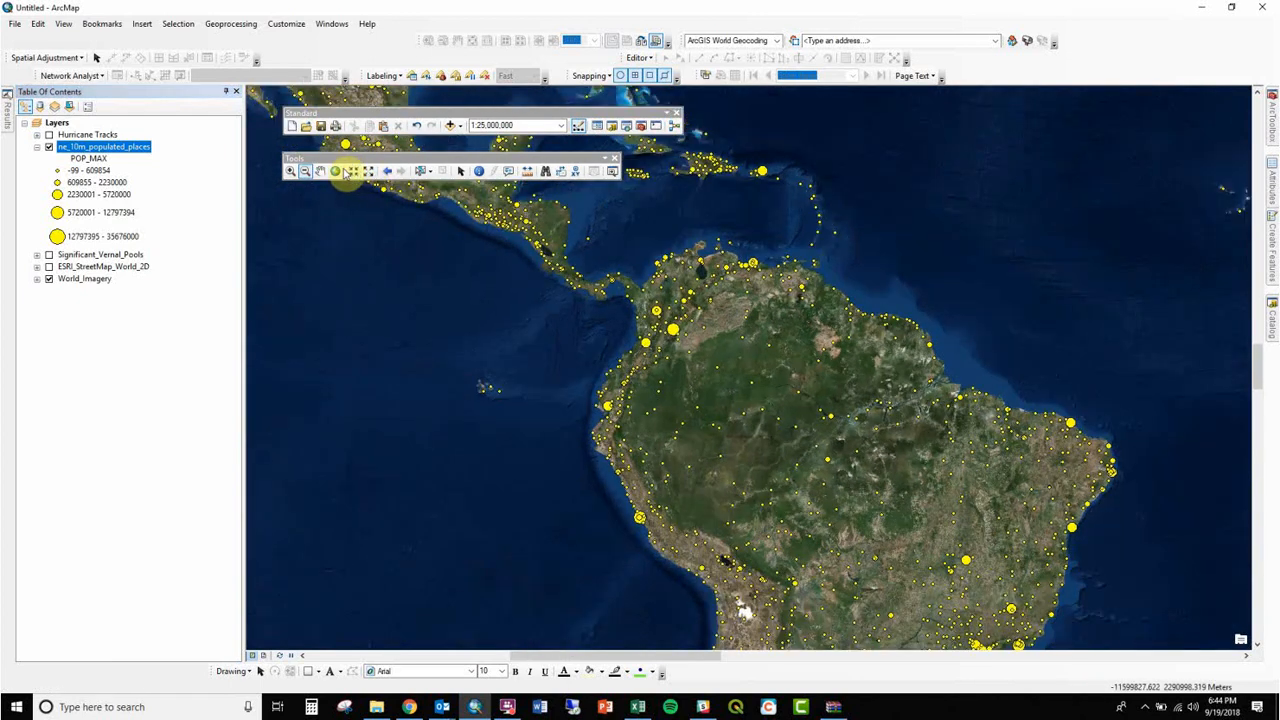
left_click(320, 172)
left_click_drag(669, 375, 535, 172)
left_click_drag(714, 486, 764, 323)
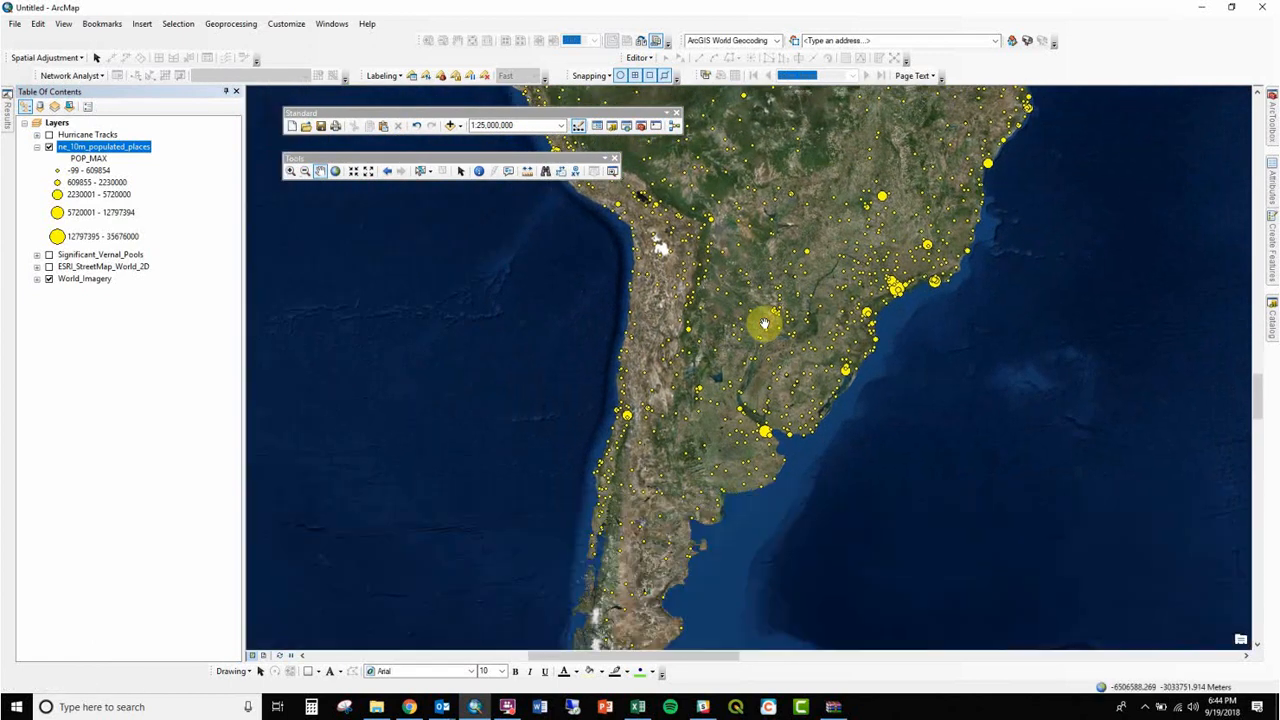
left_click_drag(794, 131, 784, 659)
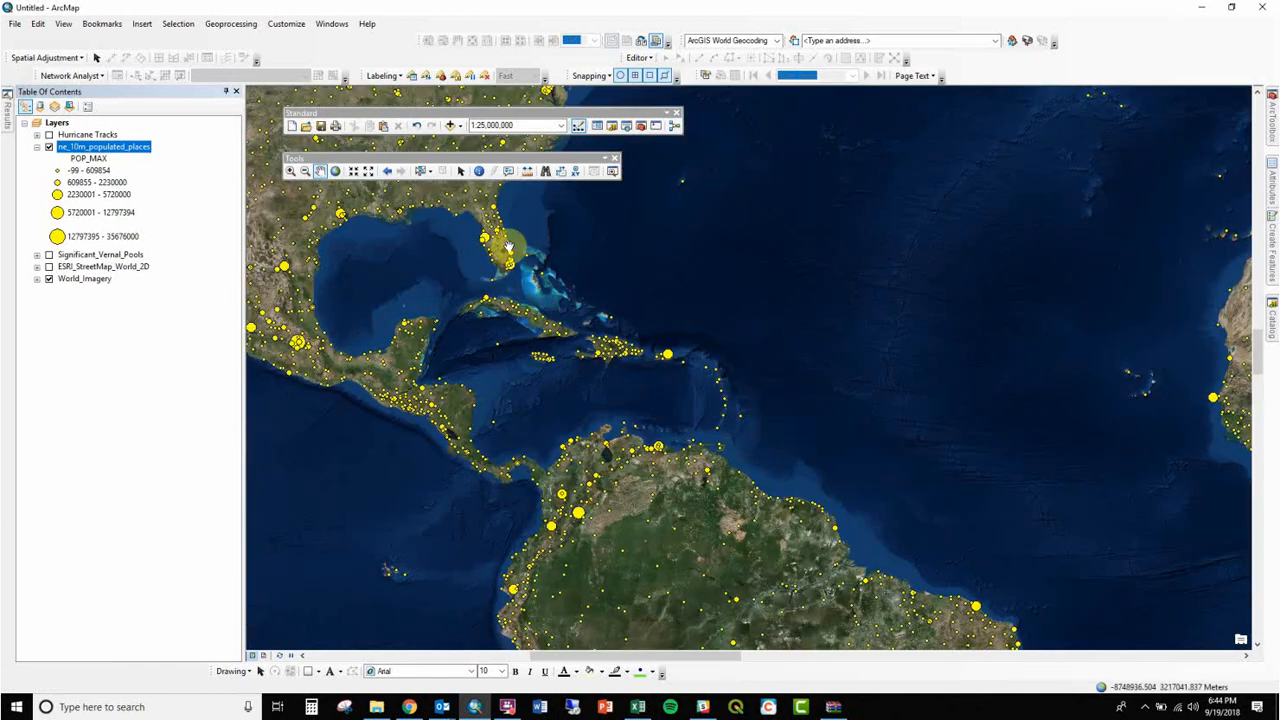
left_click_drag(428, 262, 770, 433)
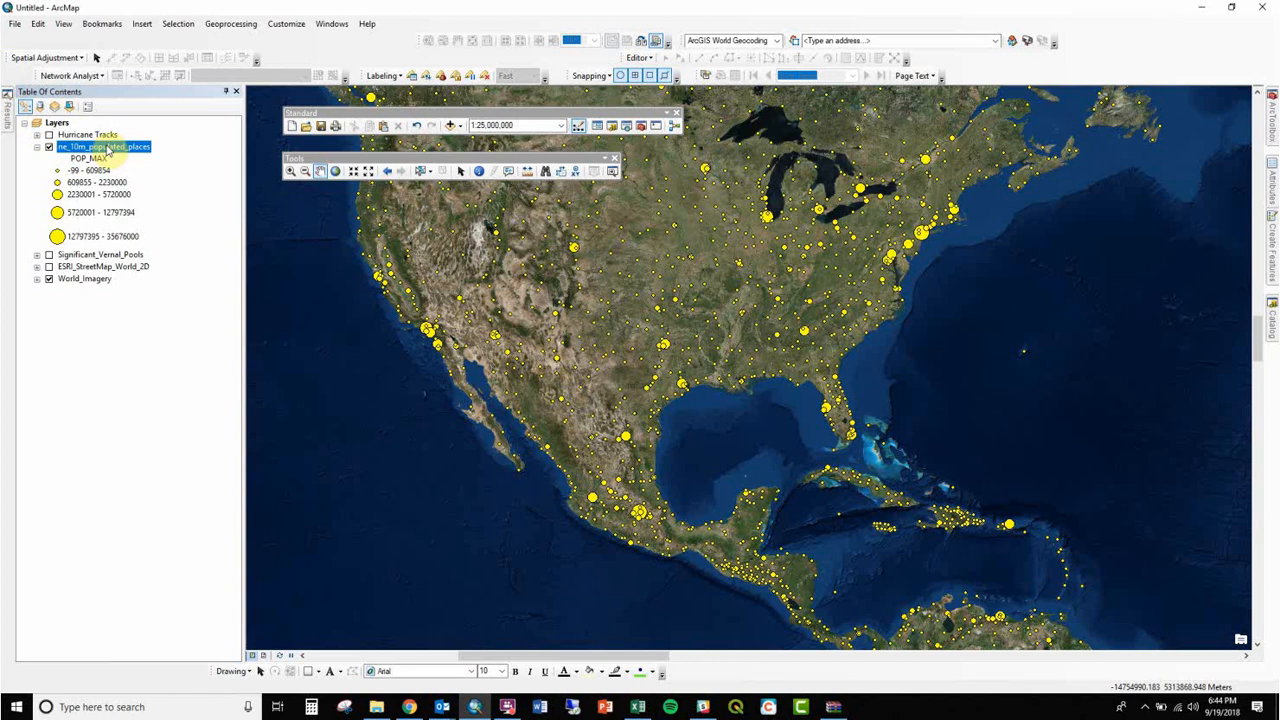
- Format the populated places class labels as numeric with 2 decimal places, thousands separators and no zero padding
double_click(108, 148)
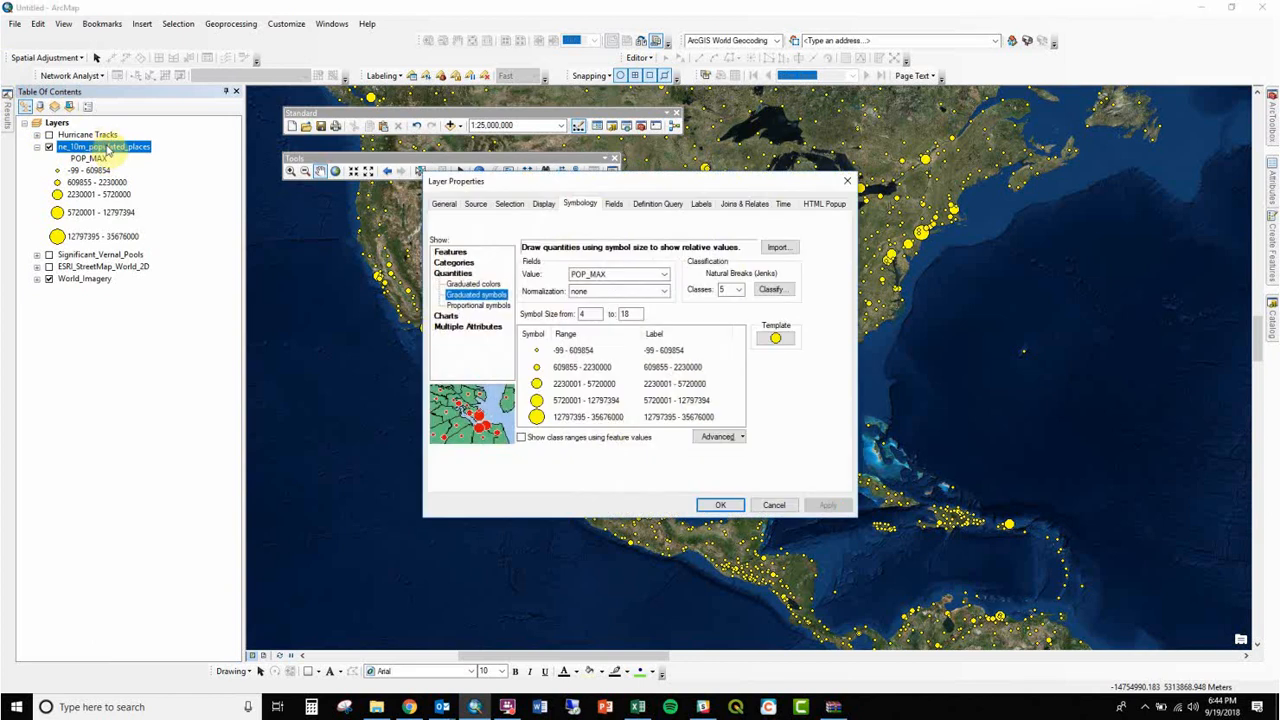
right_click(600, 372)
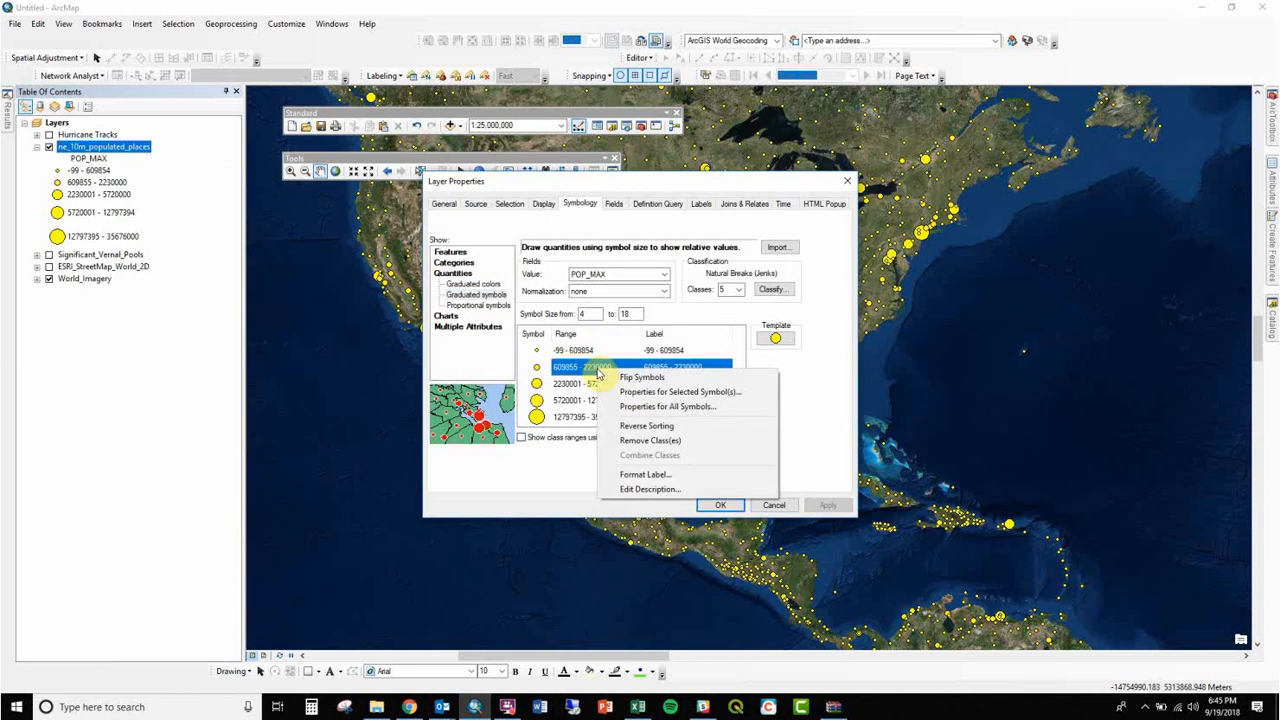
left_click(640, 475)
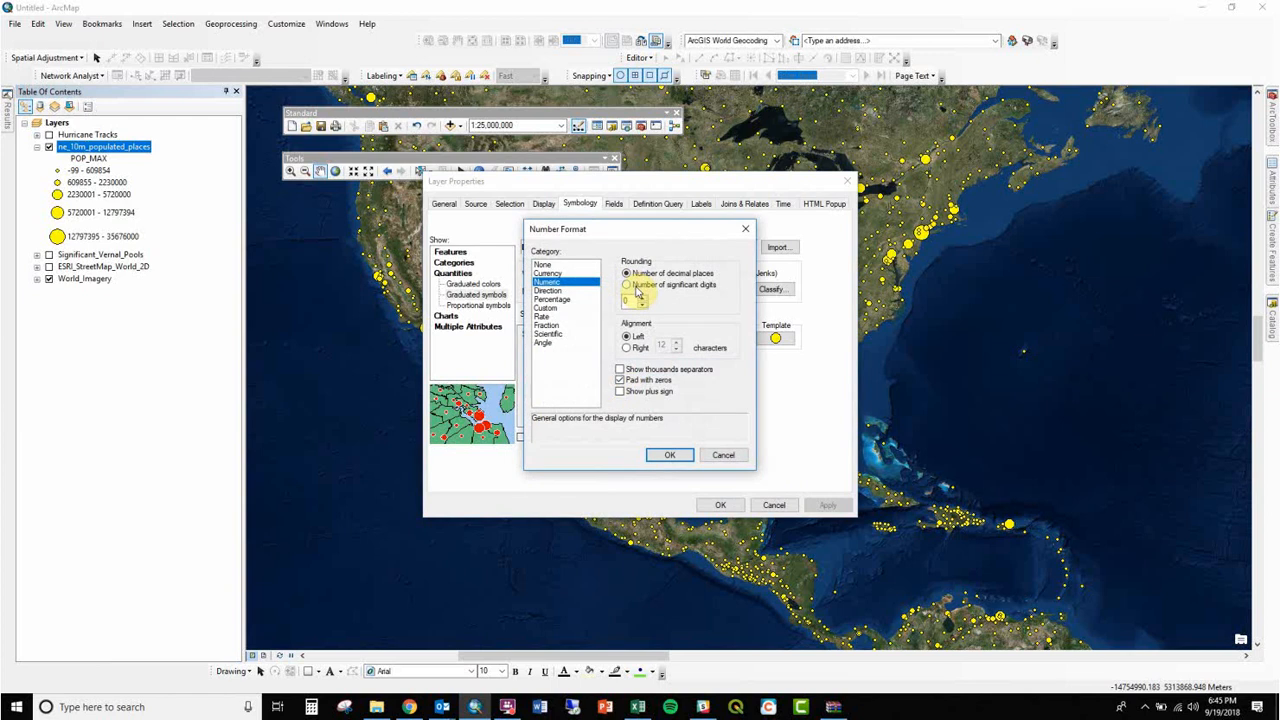
left_click(641, 371)
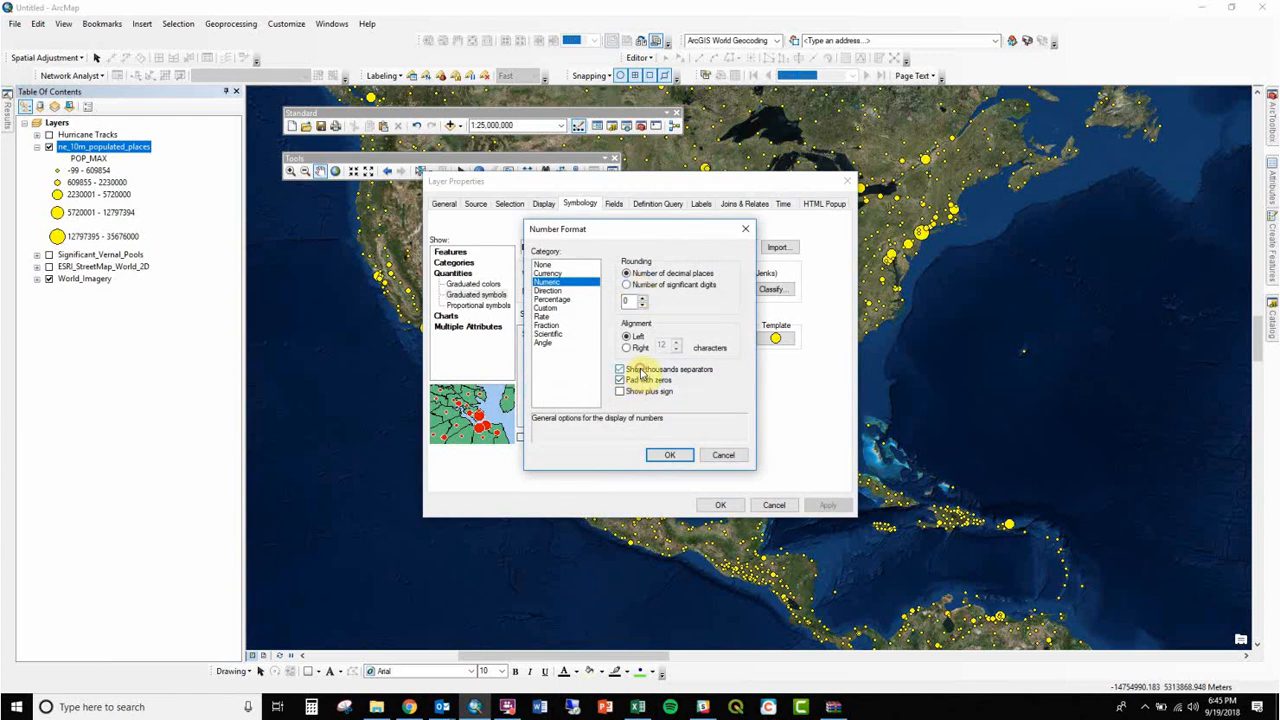
left_click(620, 381)
left_click(628, 301)
double_click(628, 301)
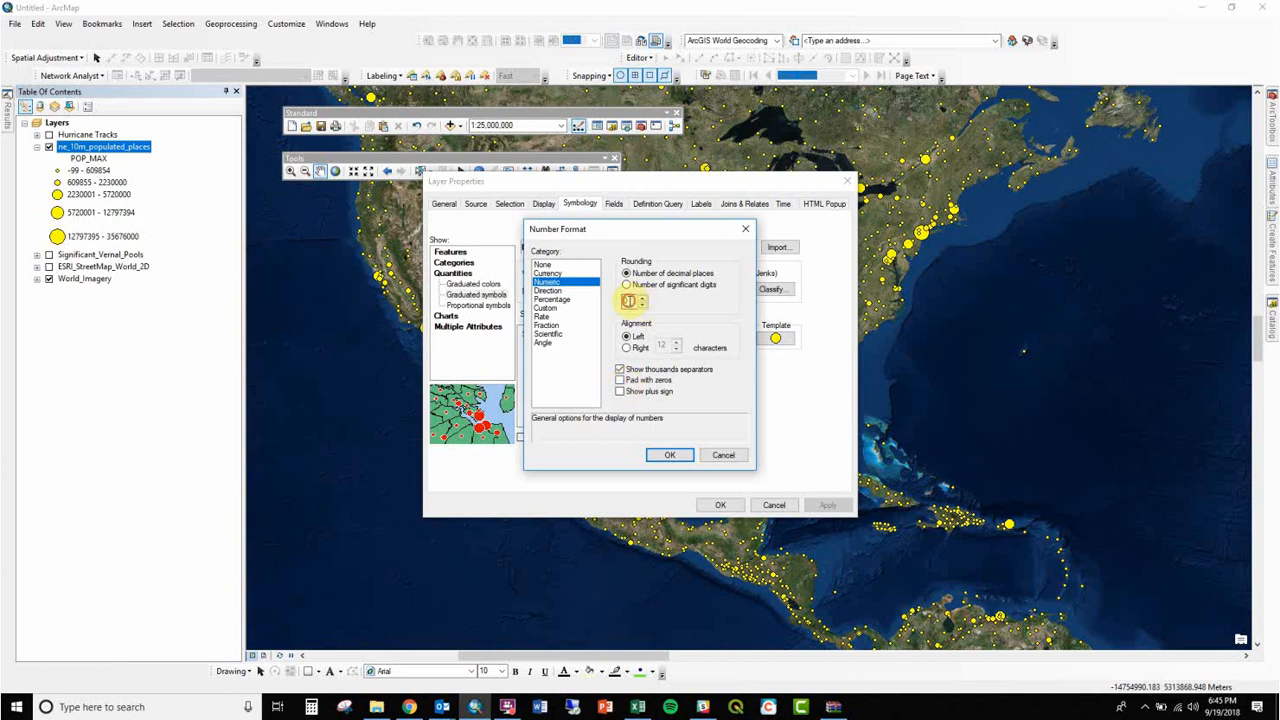
type("2")
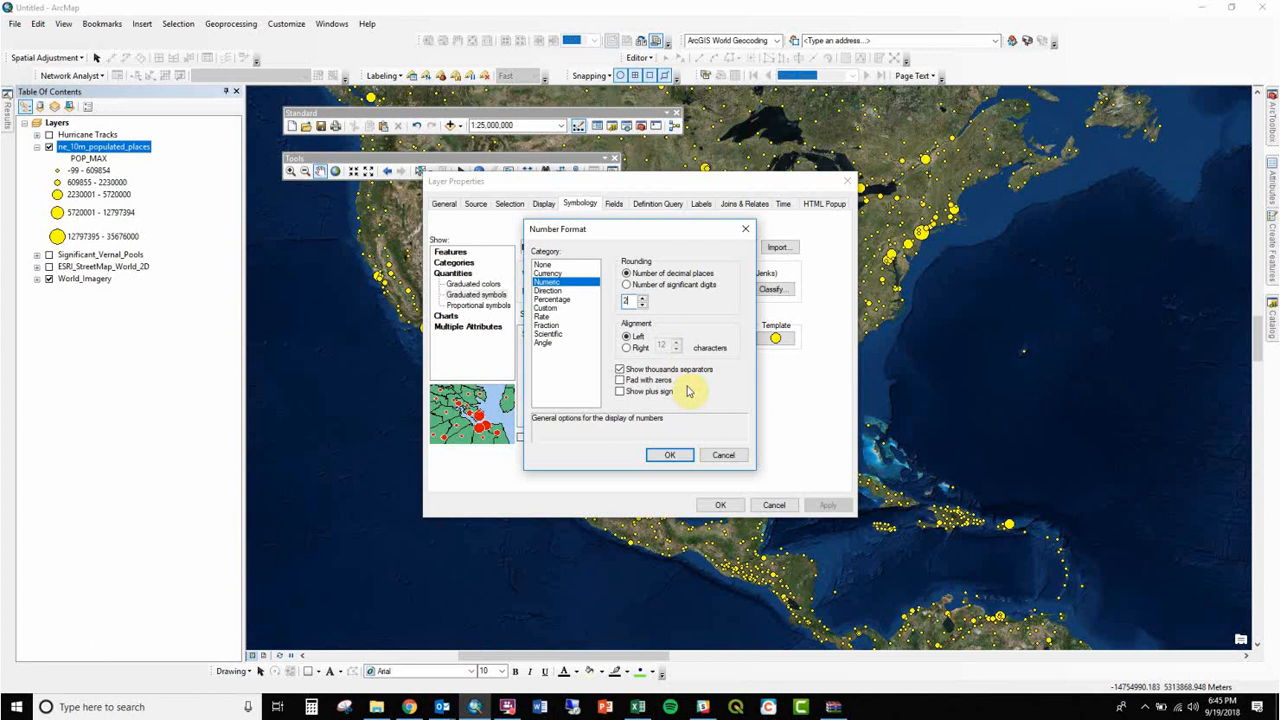
left_click(670, 455)
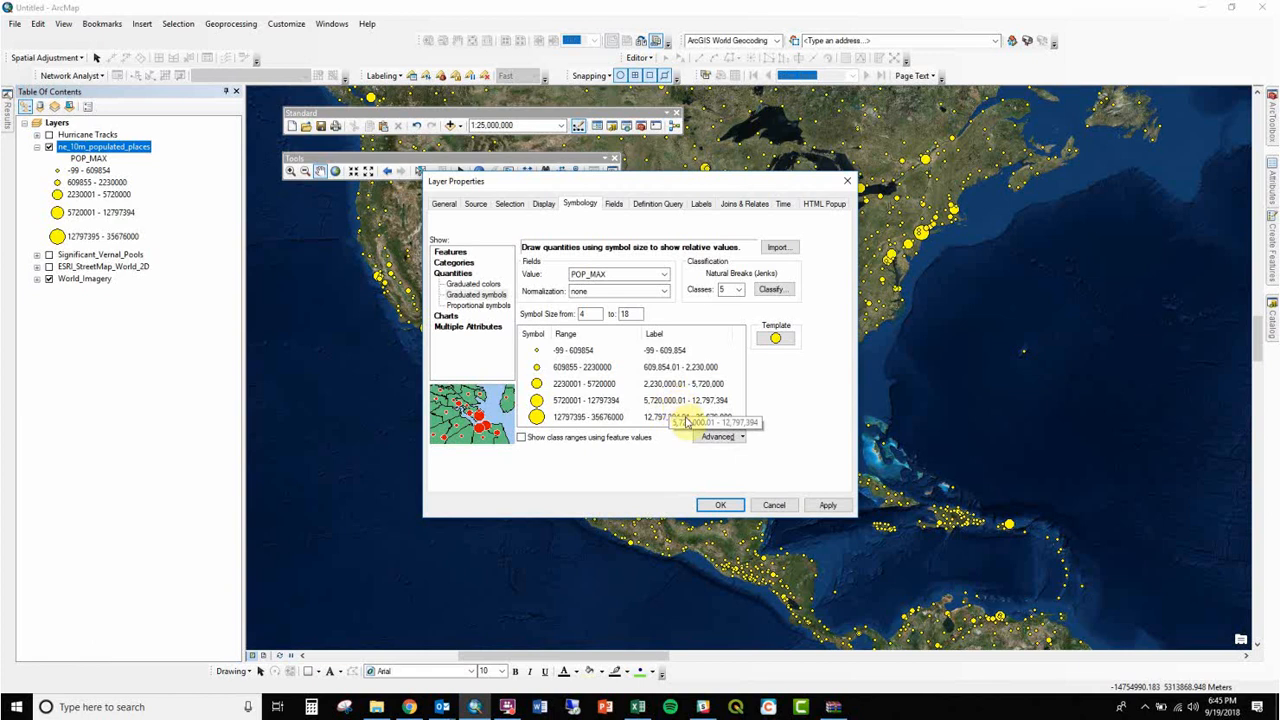
left_click(717, 504)
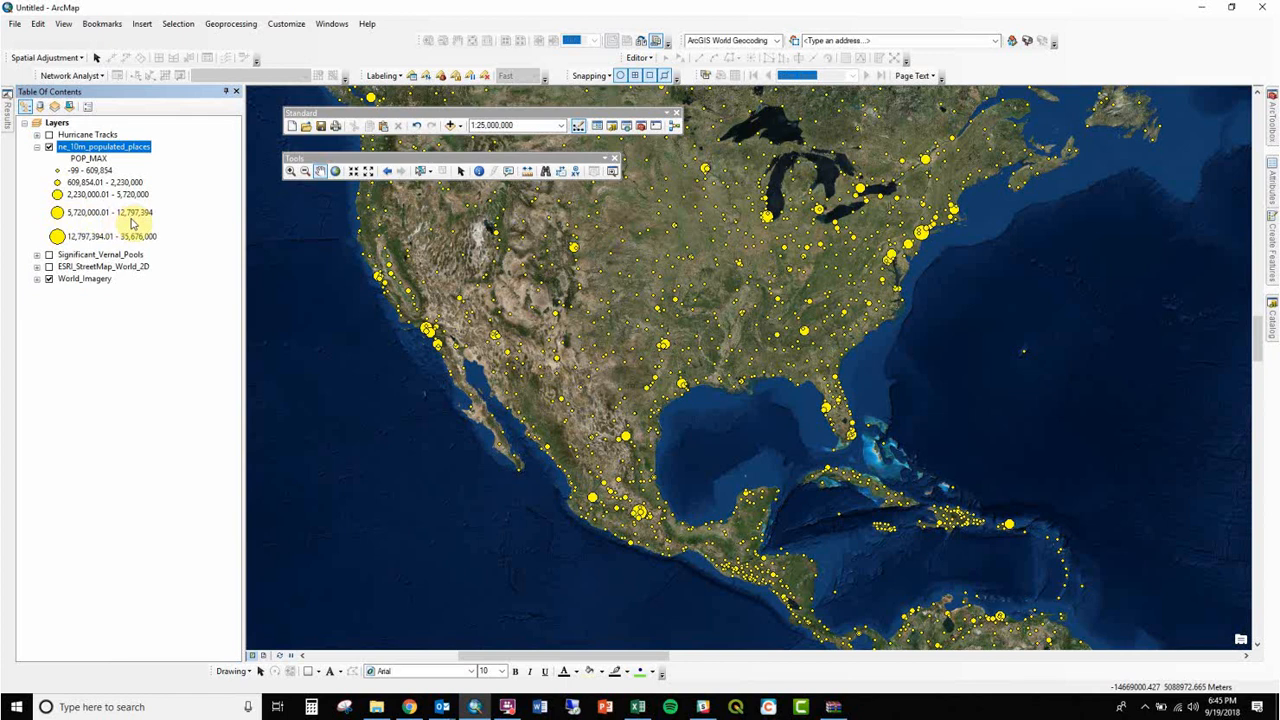
- Rename the populated places layer as ne_10m_populated_places_GRADUATED
left_click(88, 148)
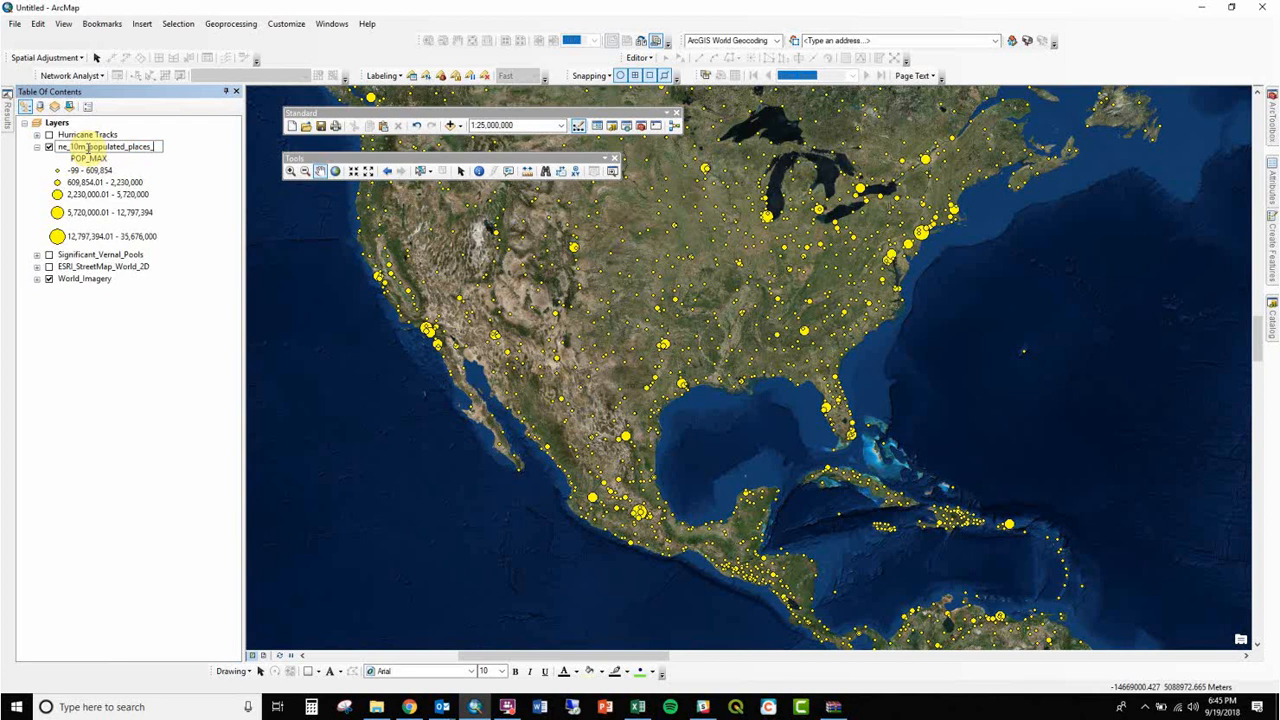
type("_GRADUATED")
key("Return")
- Duplicate the ne_10m_populated_places_GRADUATED layer within the Layers data frame by copying and pasting it
right_click(88, 151)
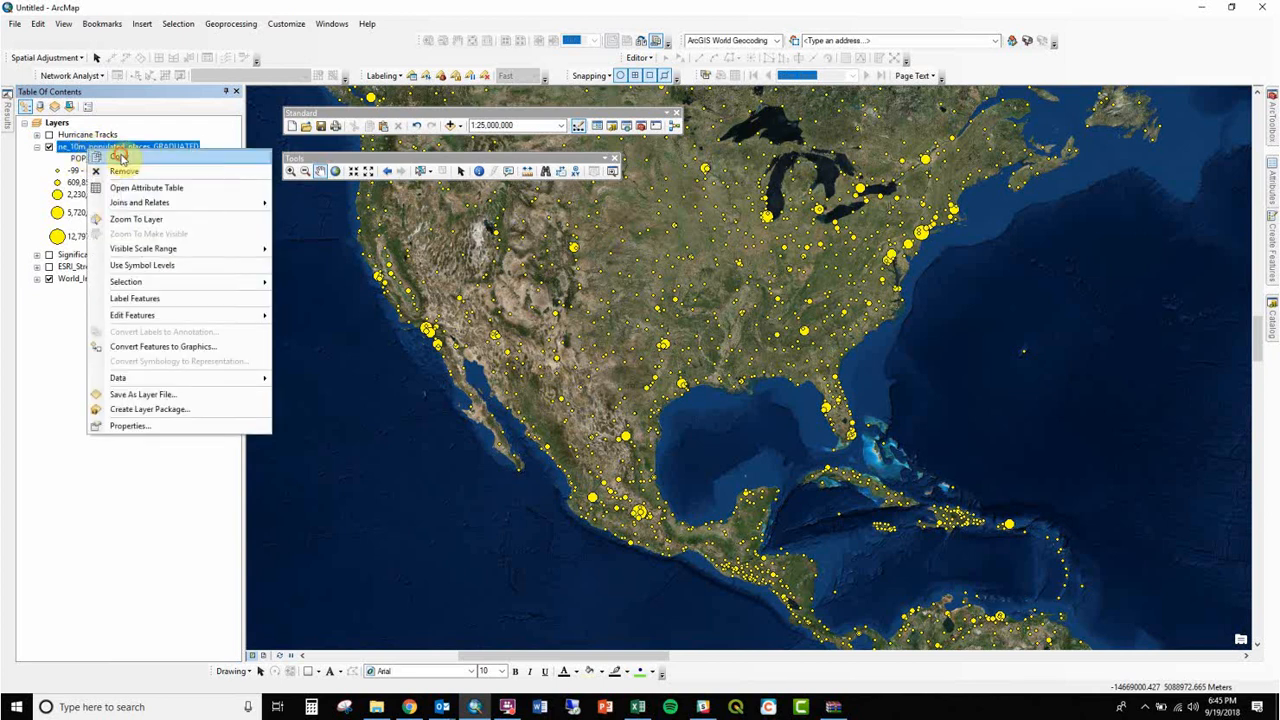
left_click(120, 158)
right_click(64, 122)
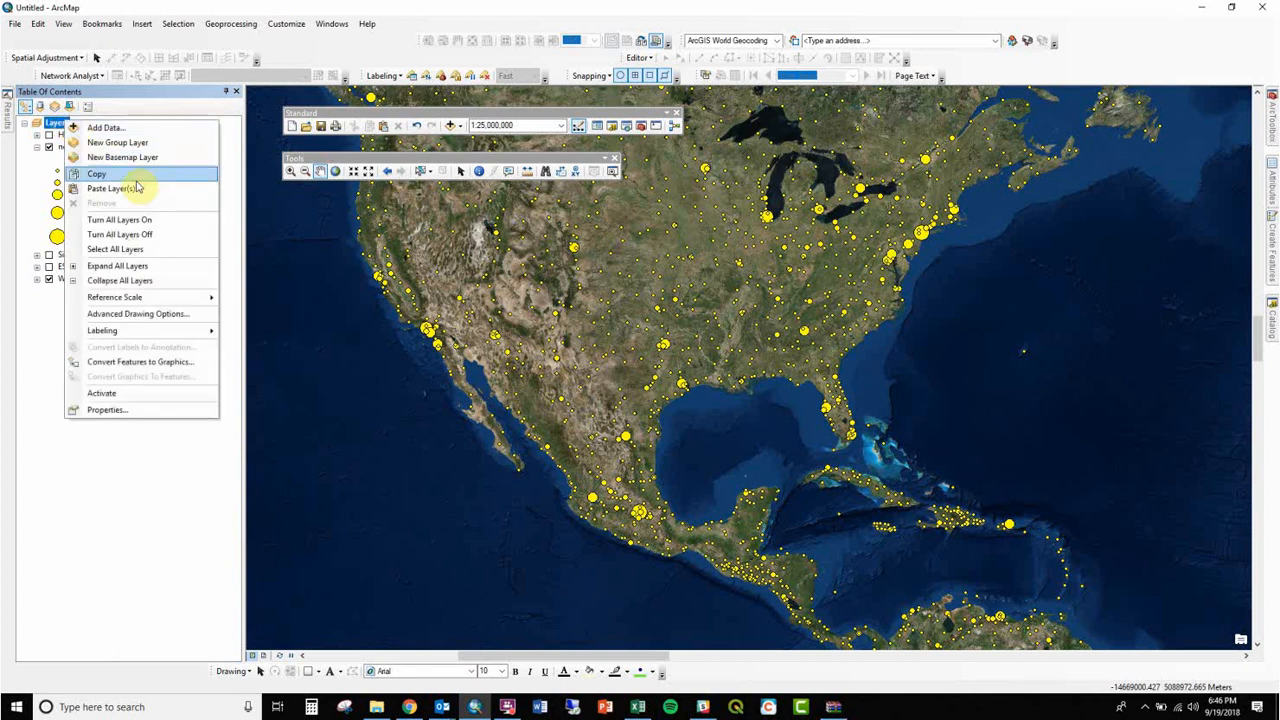
left_click(133, 186)
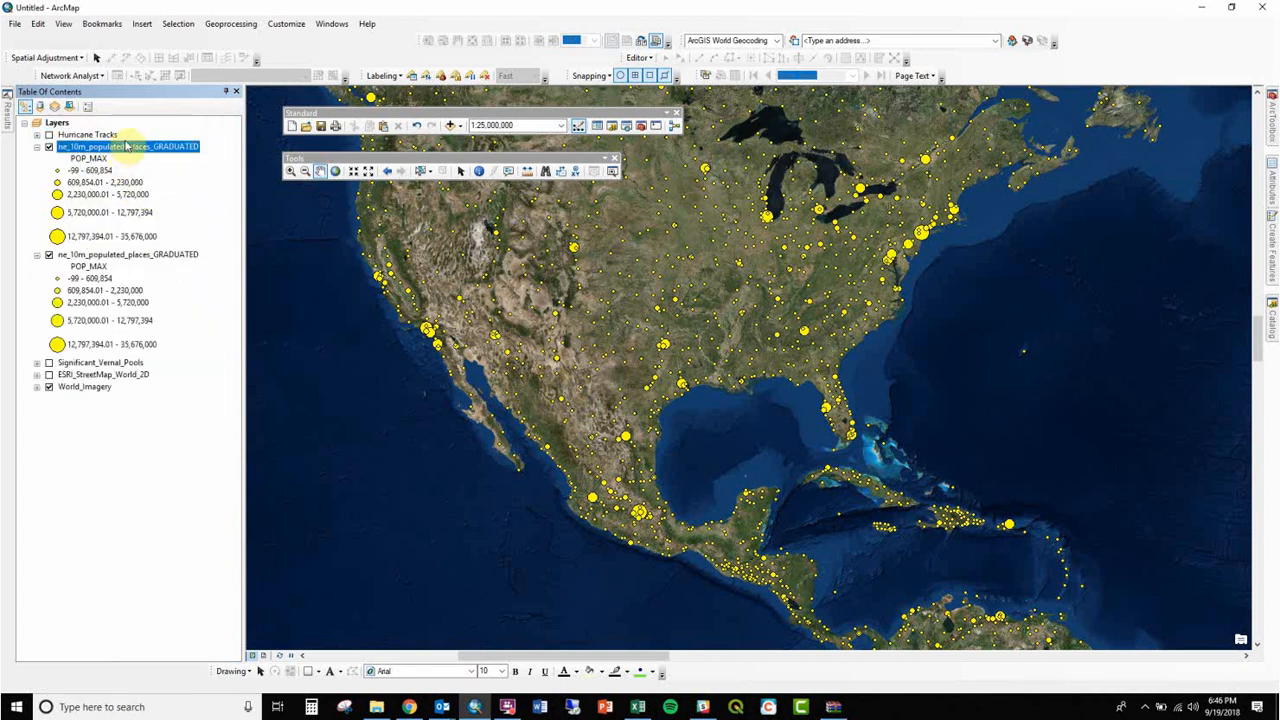
- Rename the upper copy of the graduated populated places layer as ne_10m_populated_places_PROPORTIONAL
left_click(126, 147)
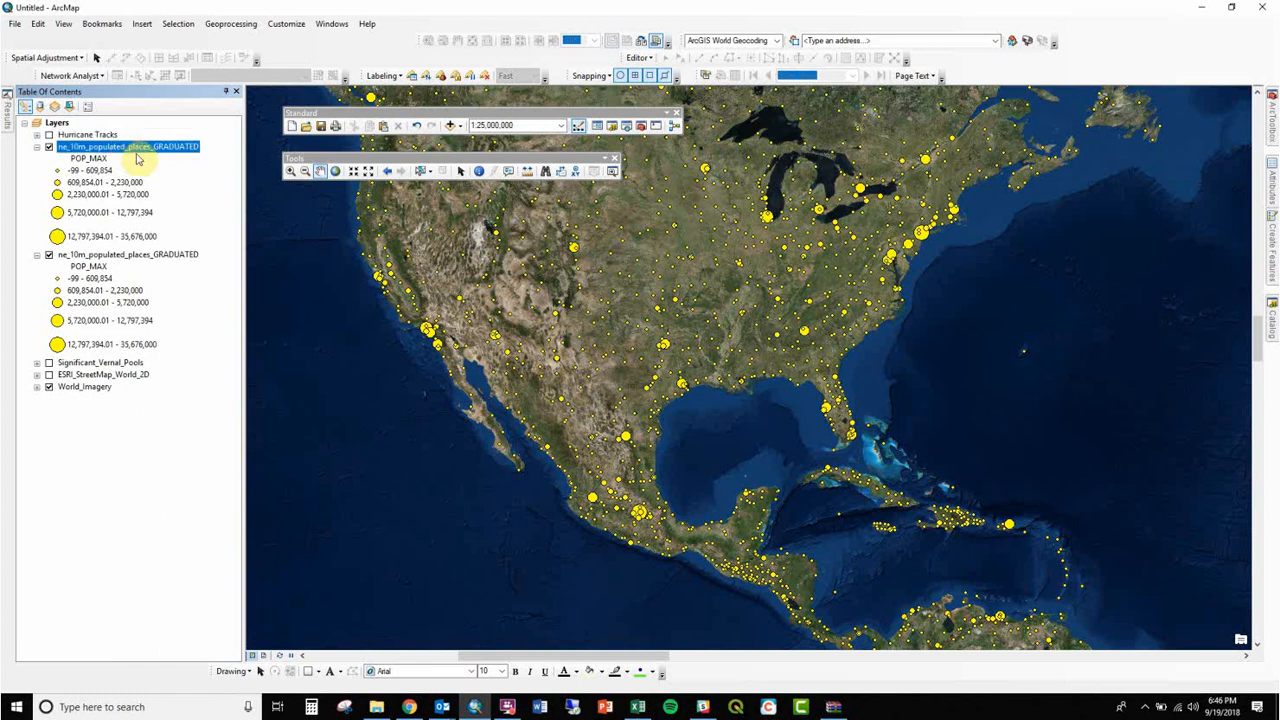
key("F2")
key("End")
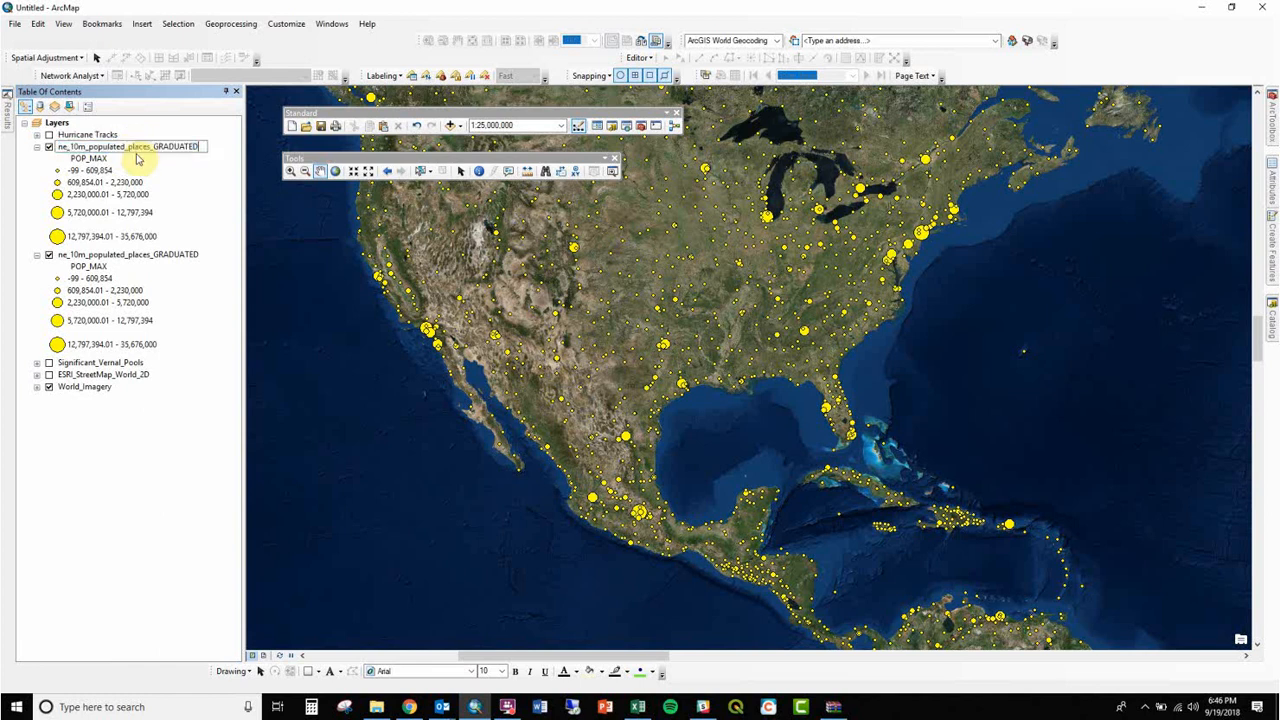
key("shift+Left")
key("shift+Left")
key("shift+Left")
key("shift+Left")
key("shift+Left")
key("shift+Left")
key("shift+Left")
key("shift+Left")
type("PROPORTIONLA")
key("BackSpace")
key("BackSpace")
type("AL")
key("Return")
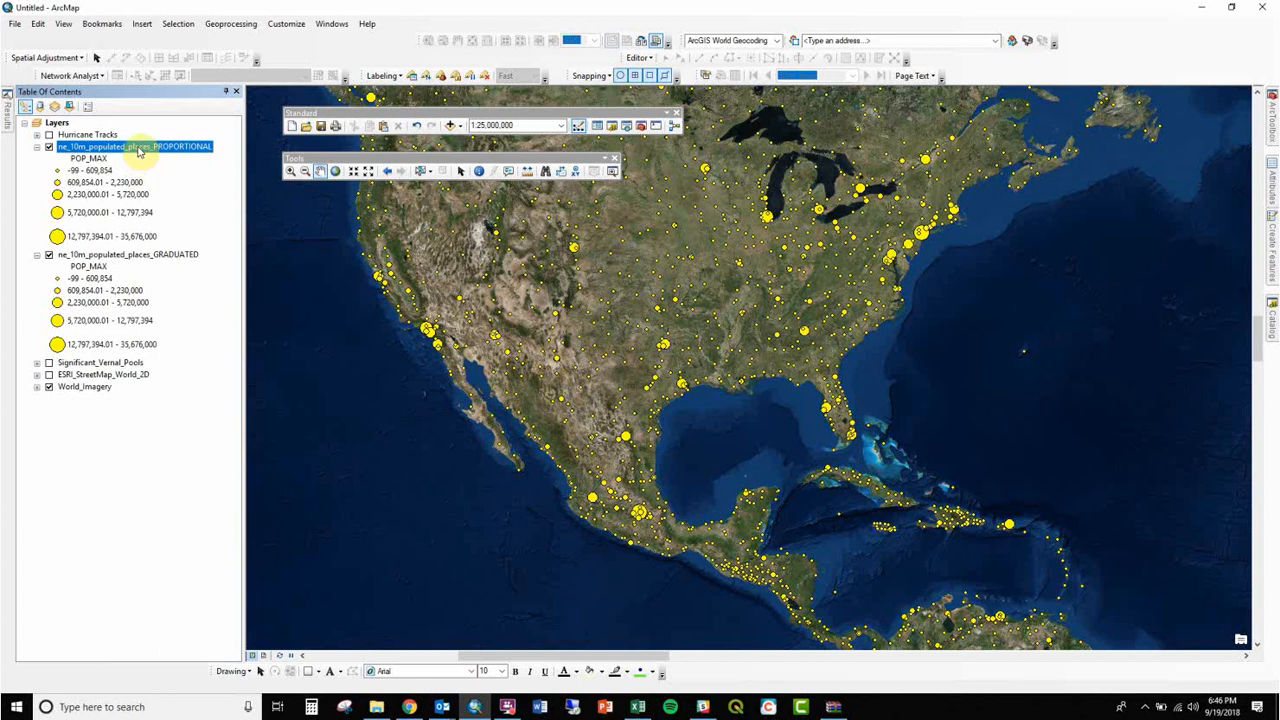
- Symbolize the ne_10m_populated_places_PROPORTIONAL layer with proportional symbols based on POP_MAX, with Appearance Compensation (Flannery) enabled
double_click(139, 150)
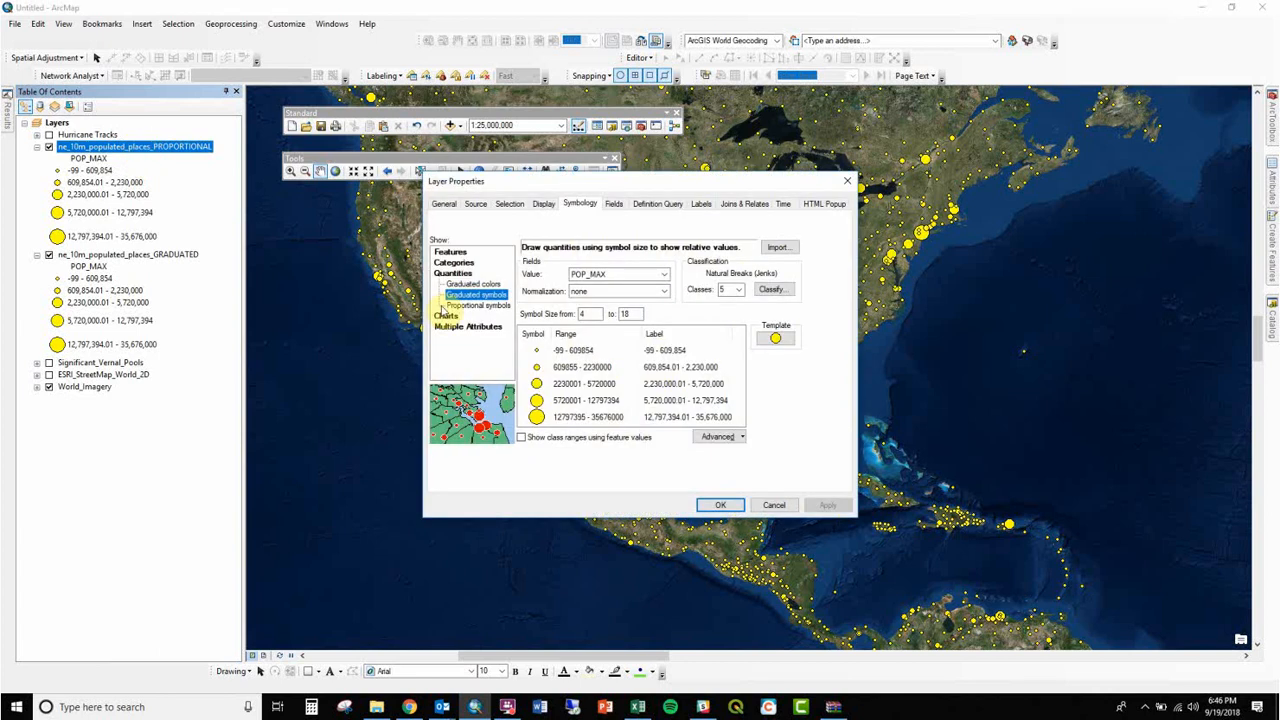
left_click(470, 305)
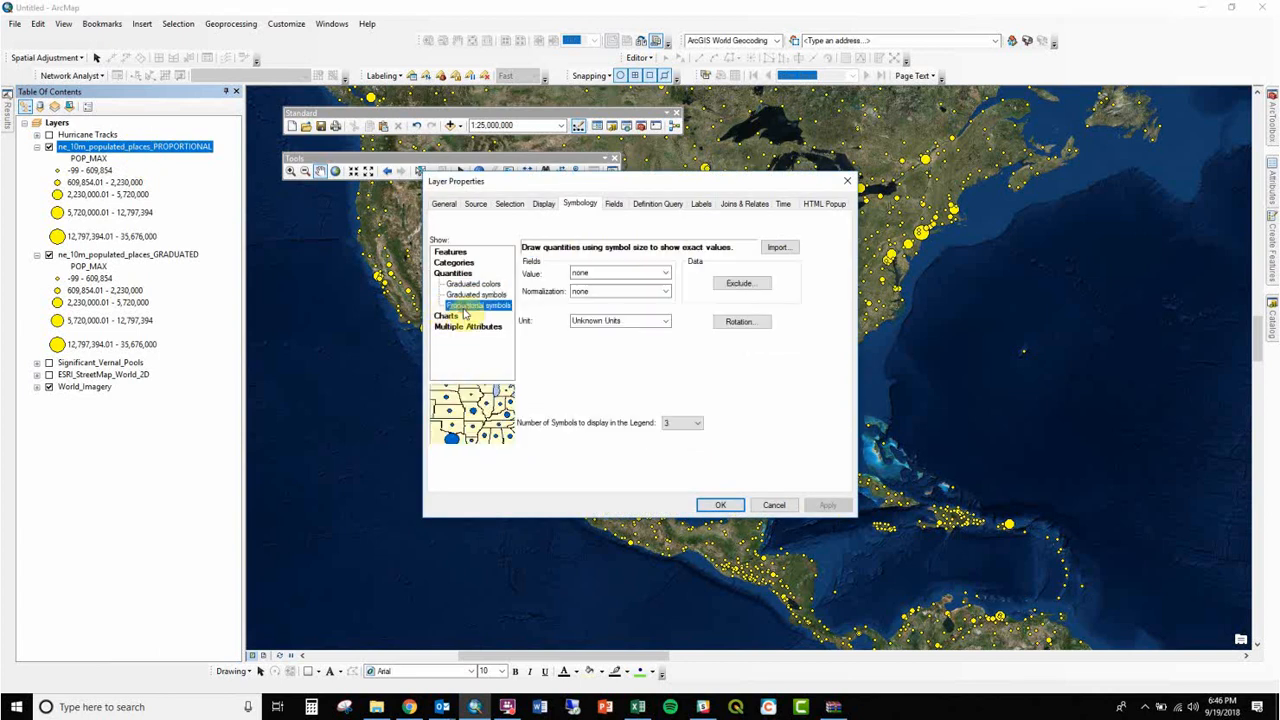
left_click(592, 273)
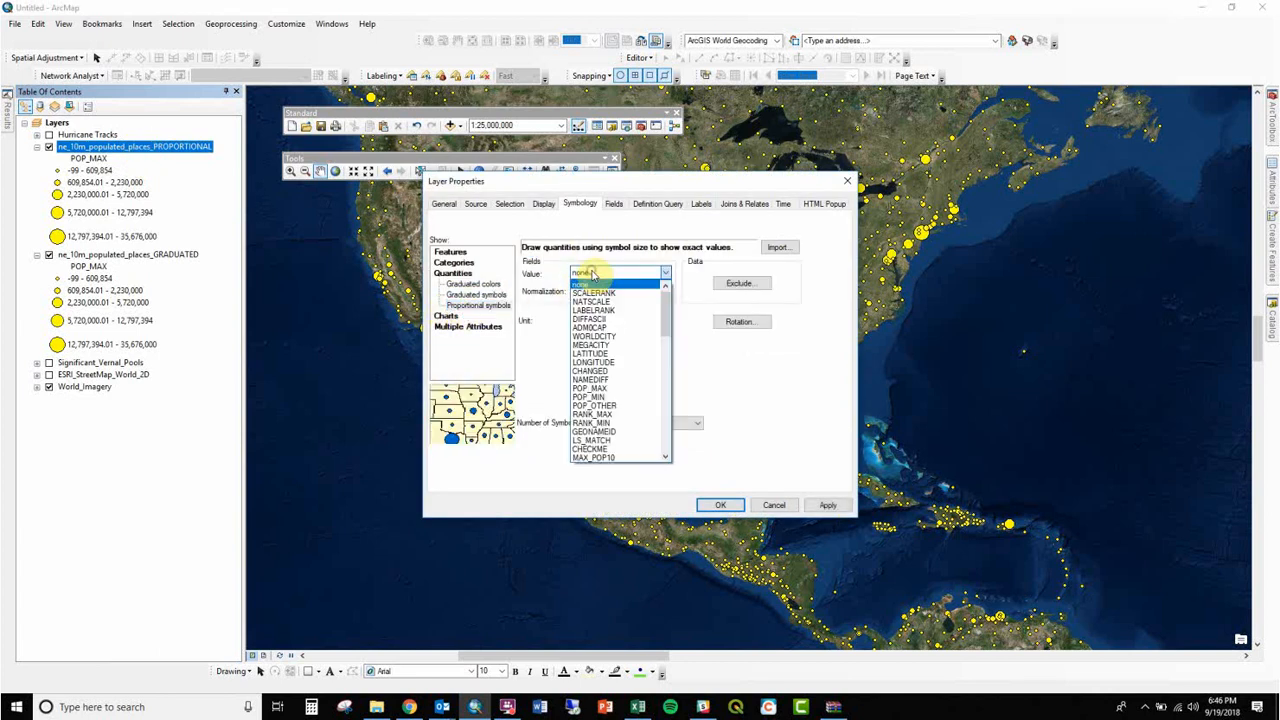
left_click(591, 388)
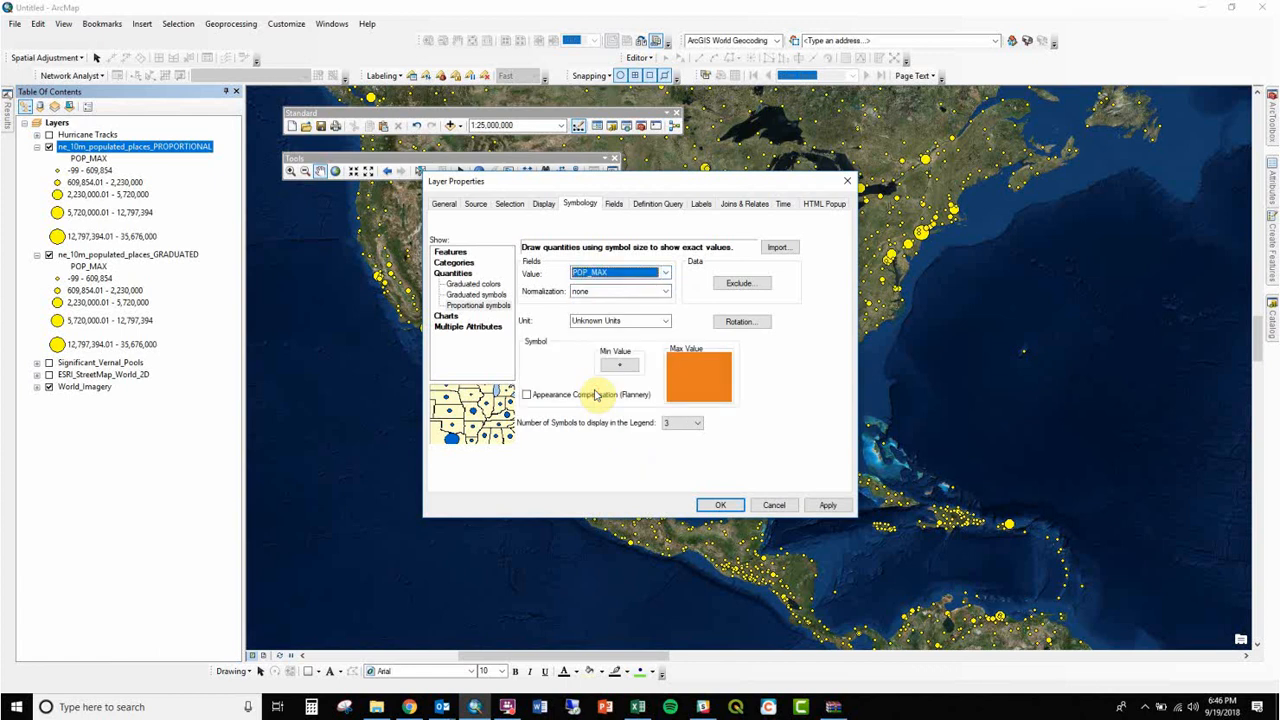
left_click(597, 396)
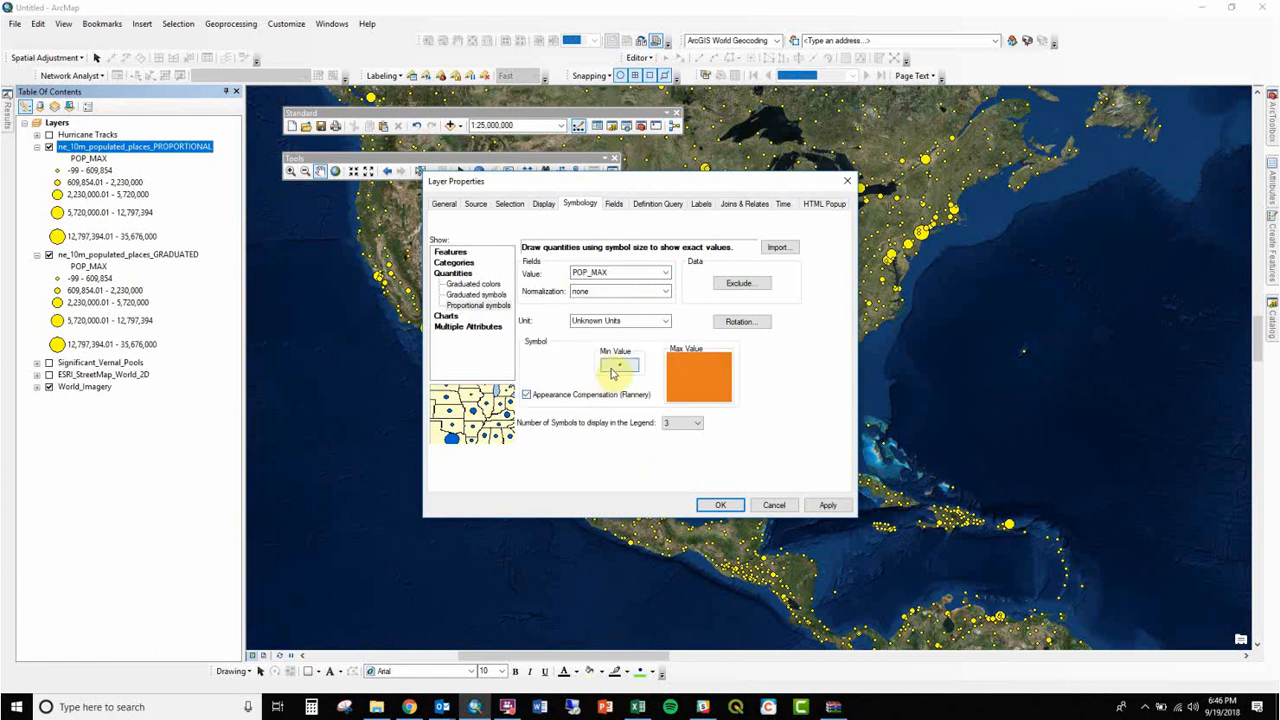
- Color the proportional layer's minimum-value symbol bright green and apply the symbology to the map
left_click(614, 369)
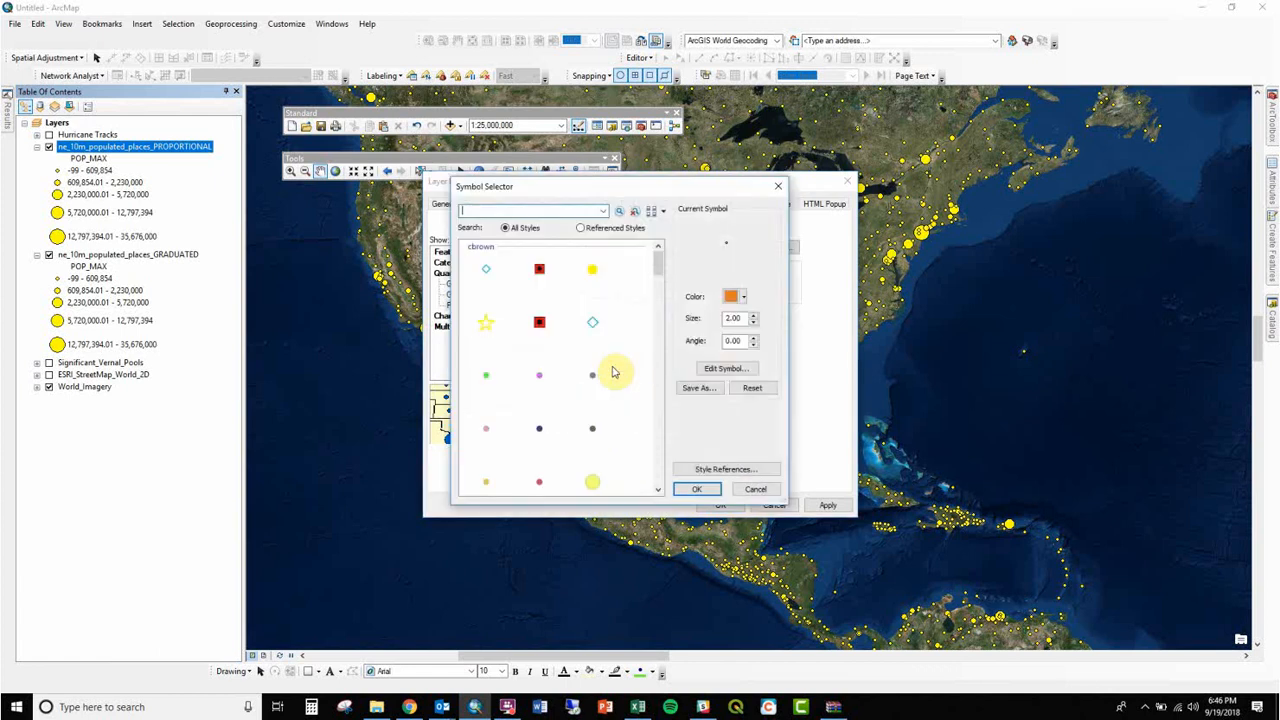
left_click(737, 296)
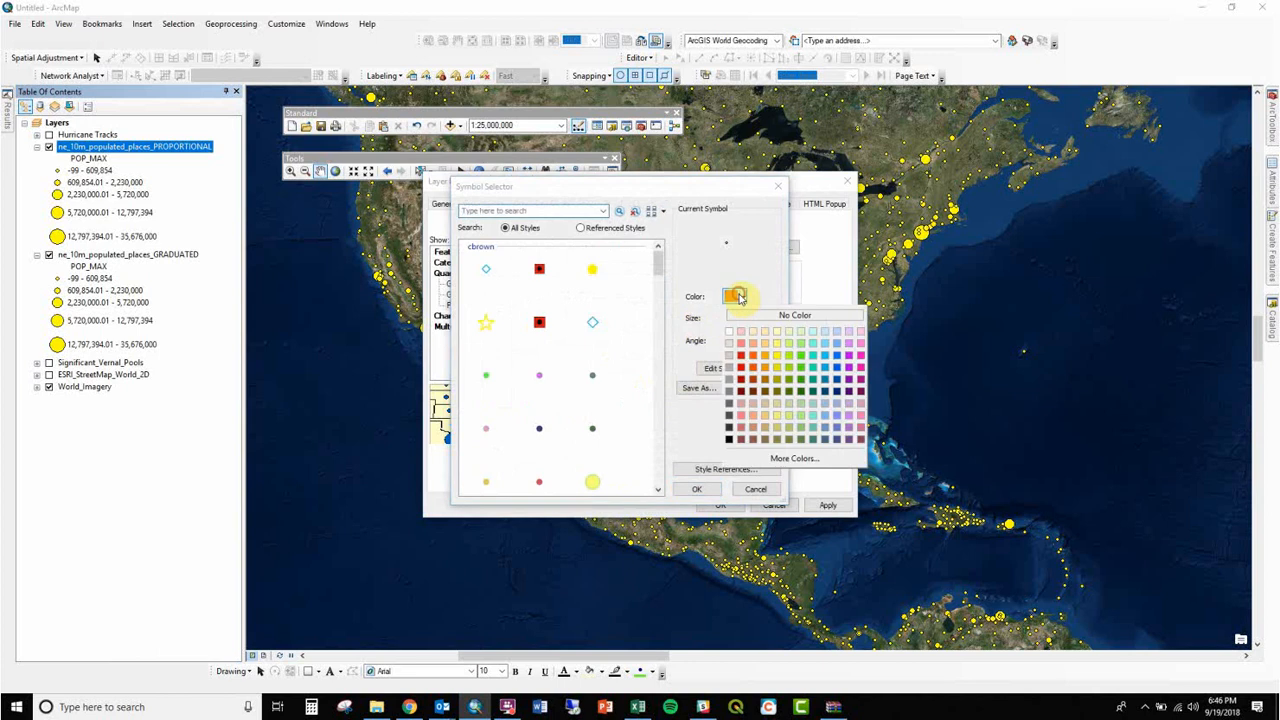
left_click(800, 356)
left_click(694, 491)
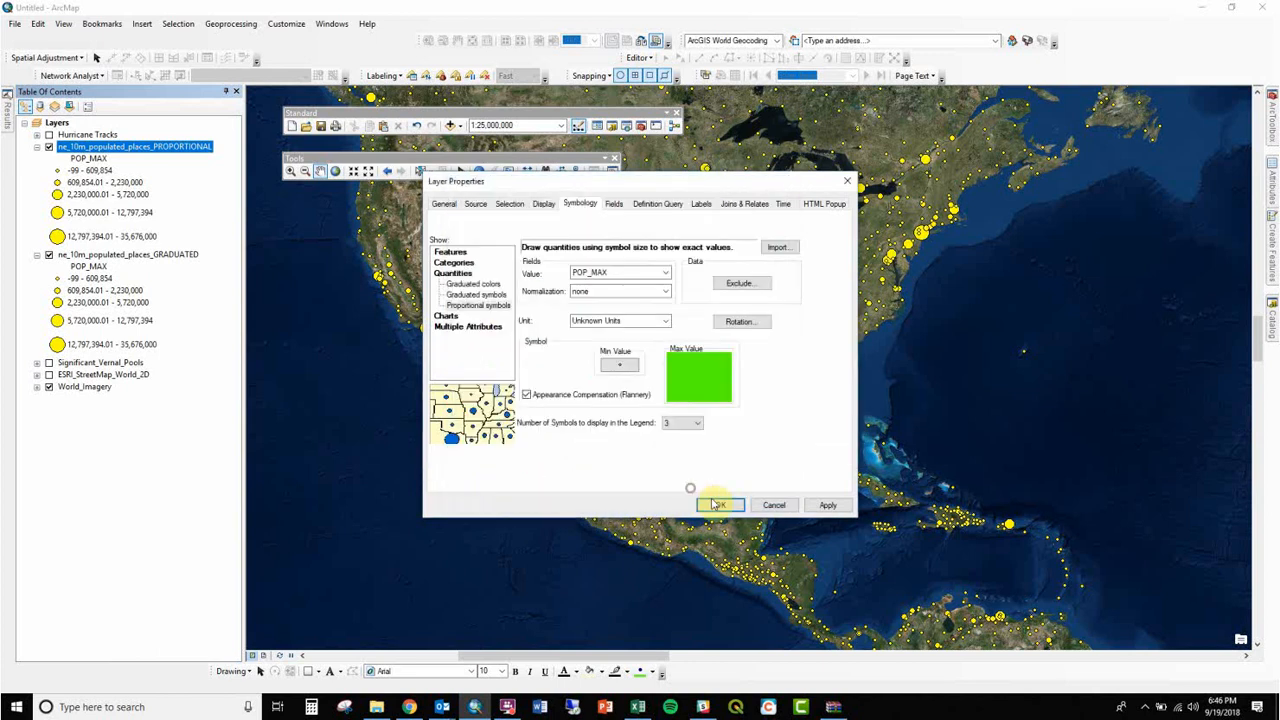
left_click(718, 505)
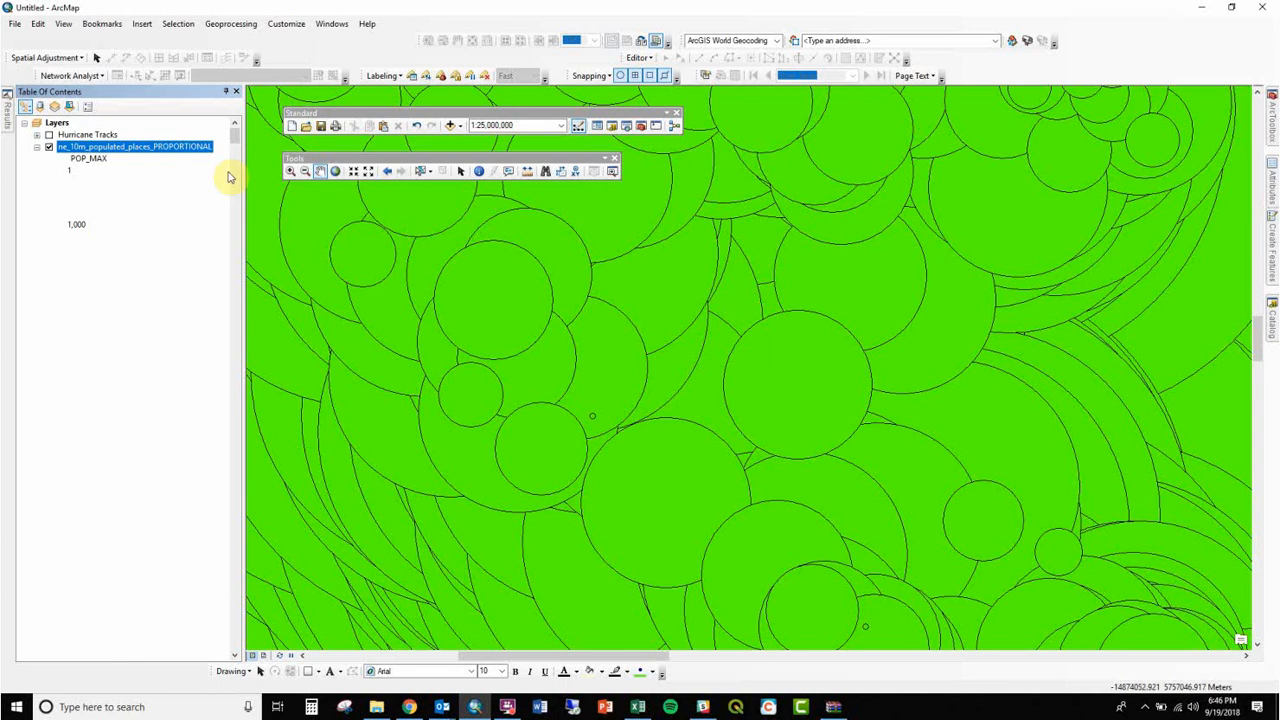
- Set the proportional layer's minimum-value symbol size to 0.1 and apply it to the map
double_click(122, 150)
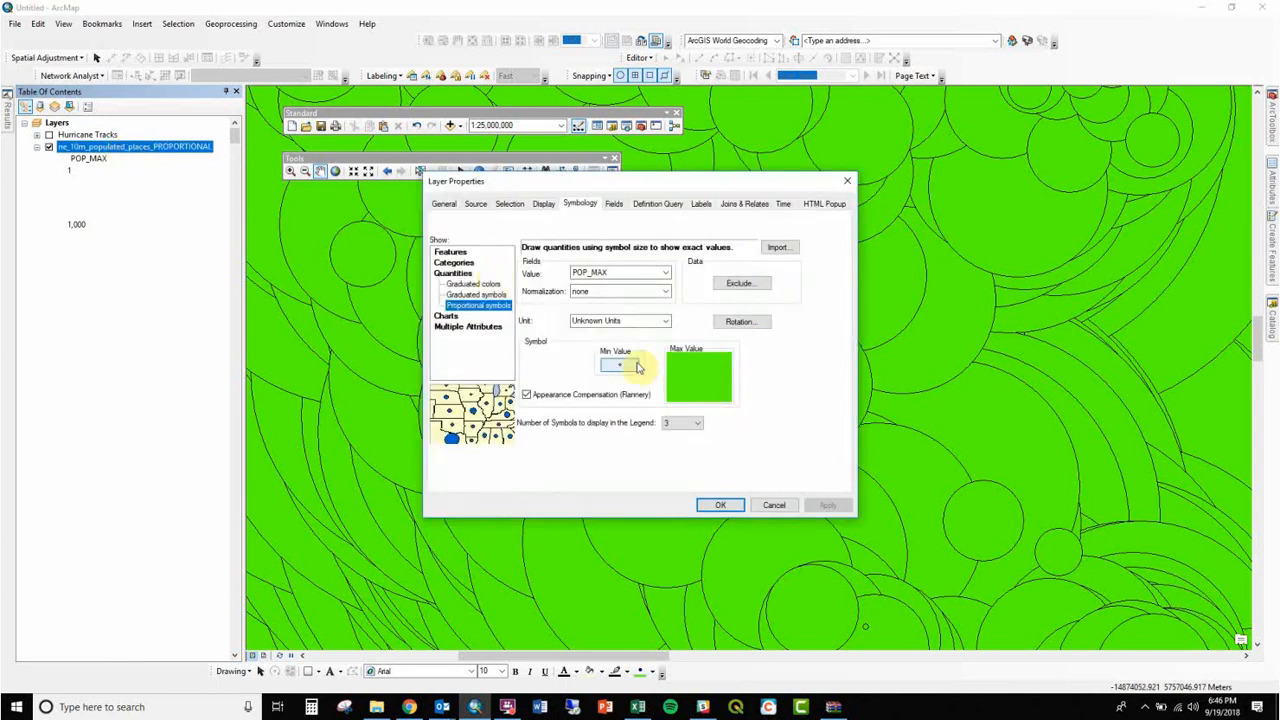
left_click(637, 367)
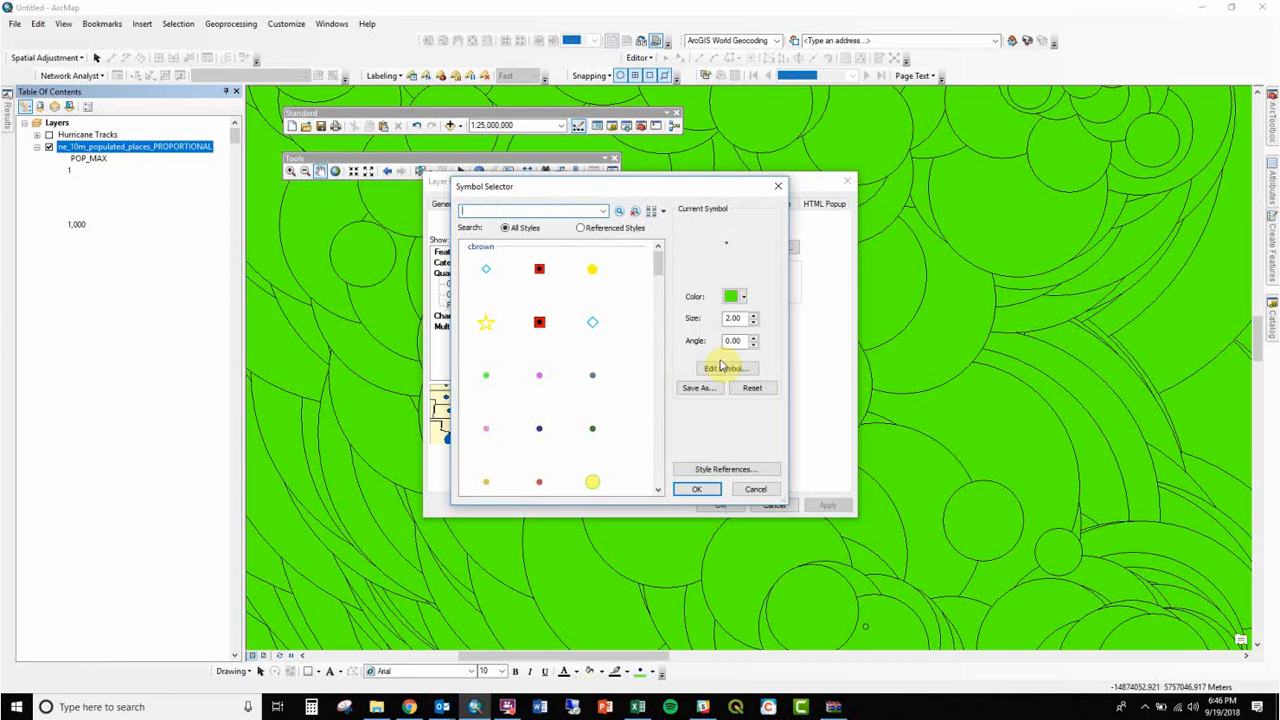
double_click(745, 318)
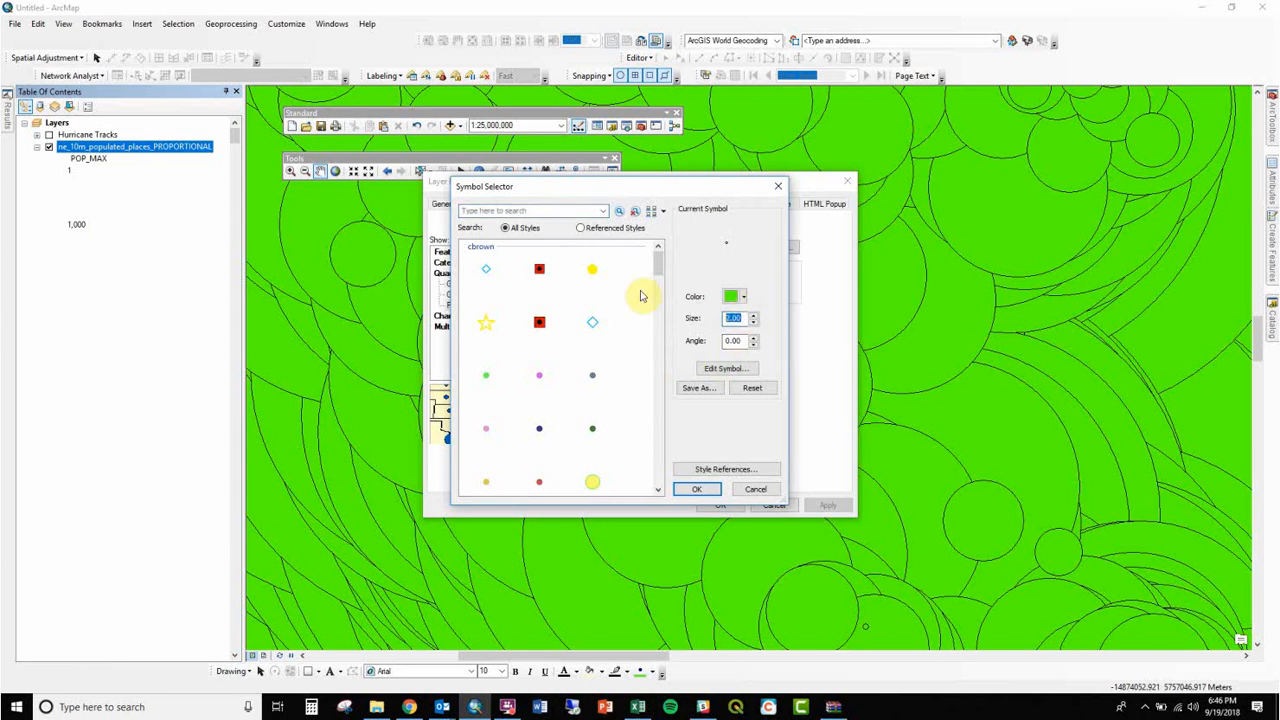
type("0.")
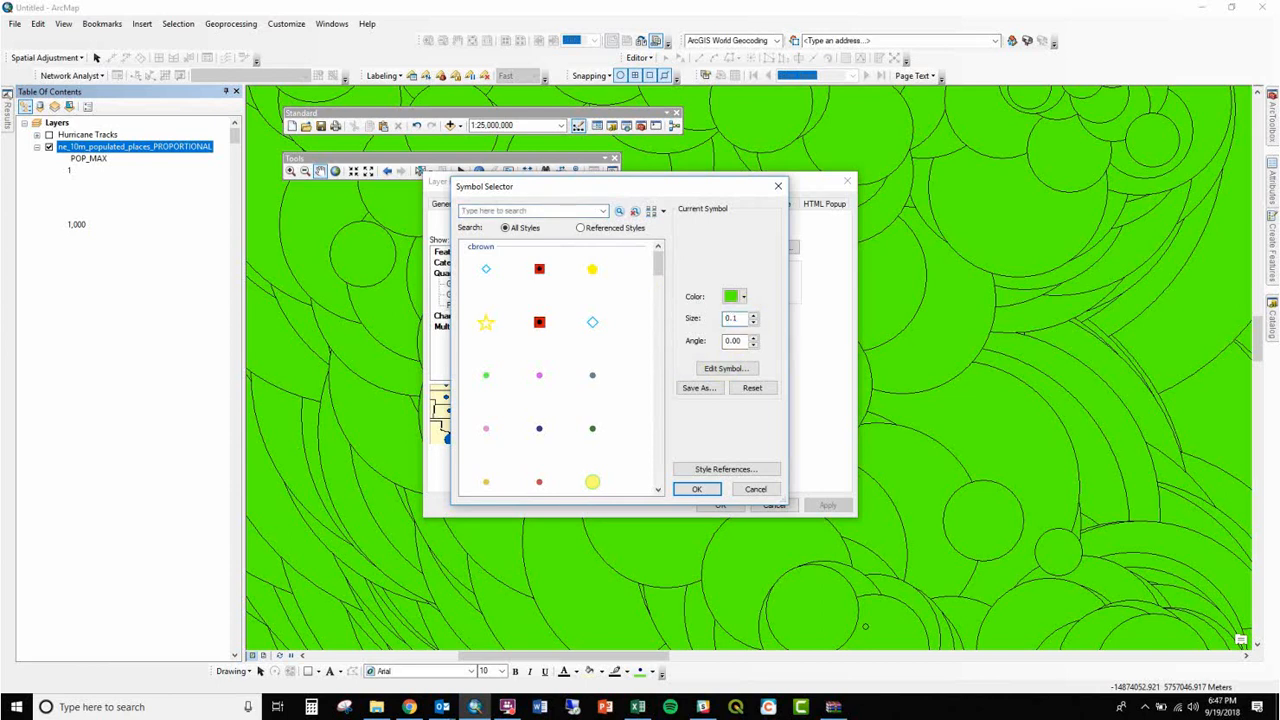
type("1")
left_click(709, 487)
left_click(720, 505)
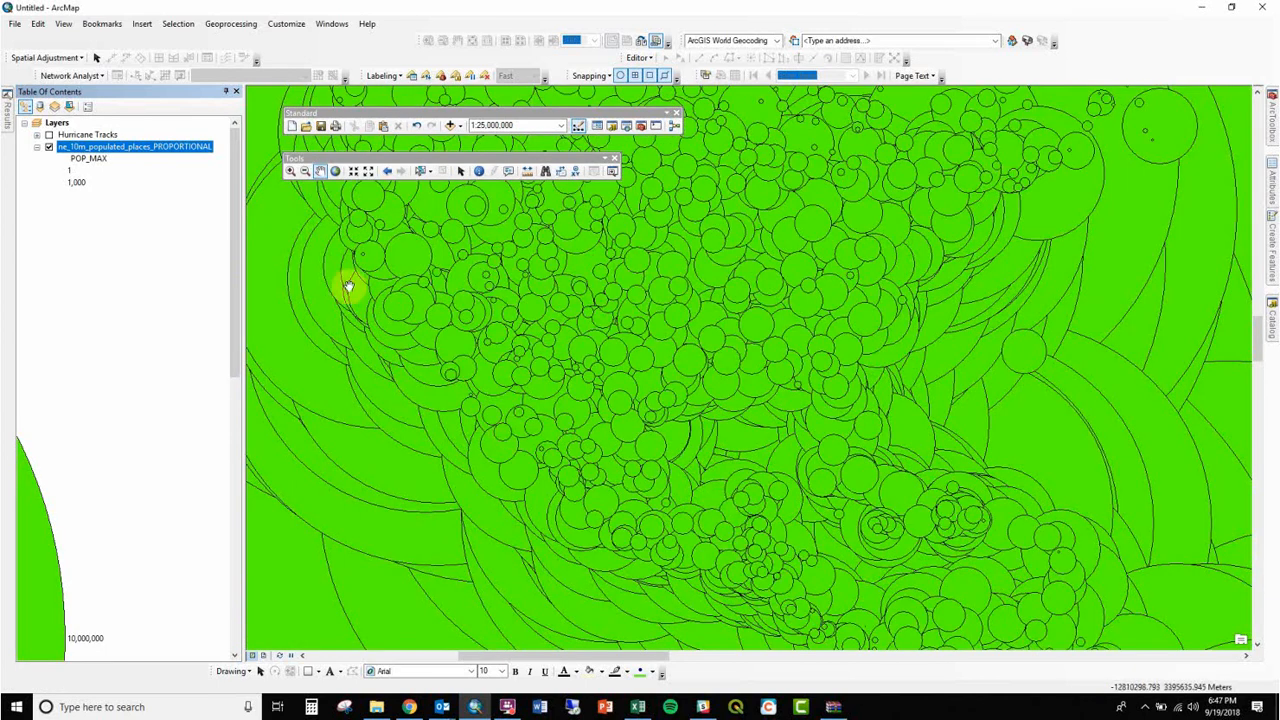
- Reduce the proportional layer's minimum-value symbol size to well below 0.1 and apply it to the map
double_click(165, 147)
left_click(638, 368)
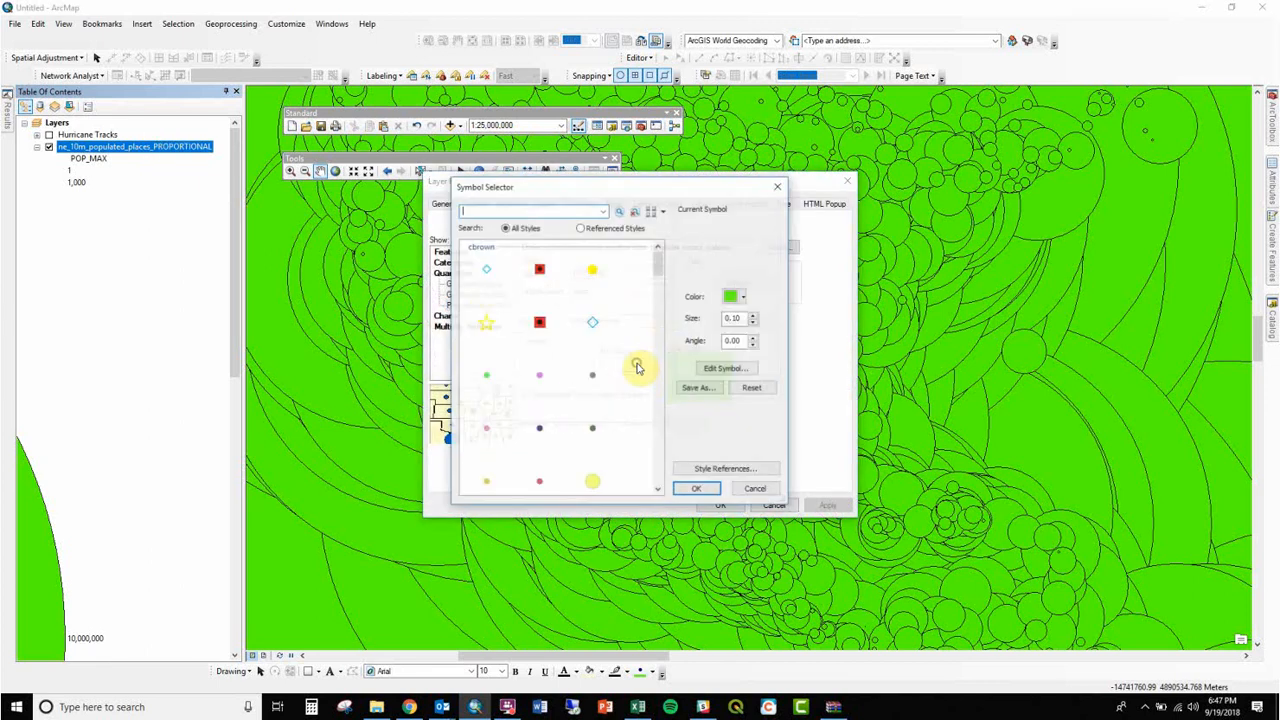
double_click(733, 318)
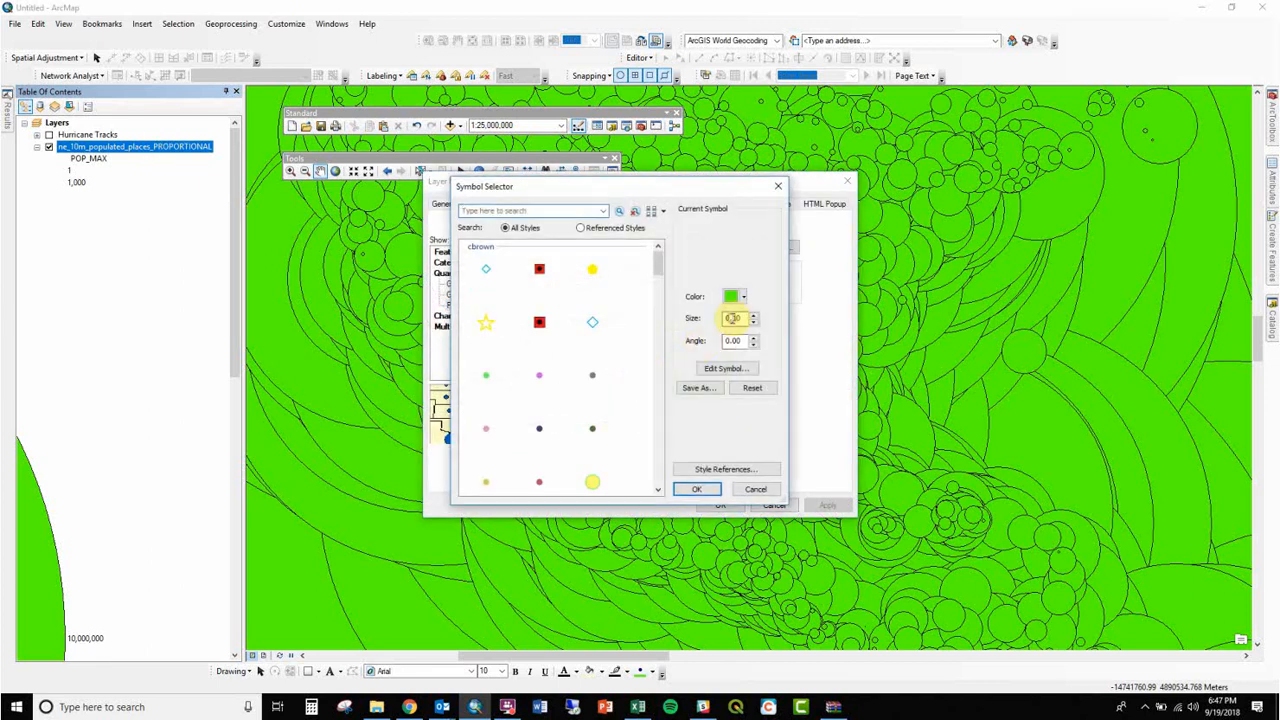
key("Return")
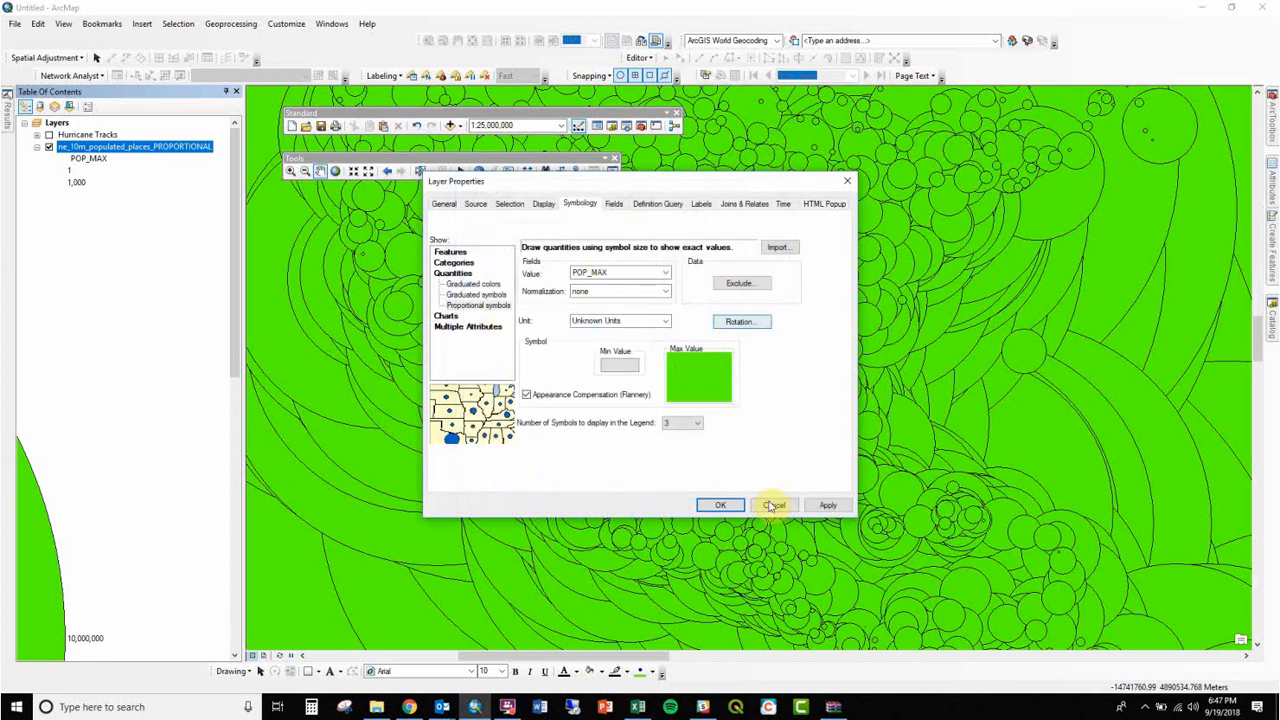
left_click(717, 505)
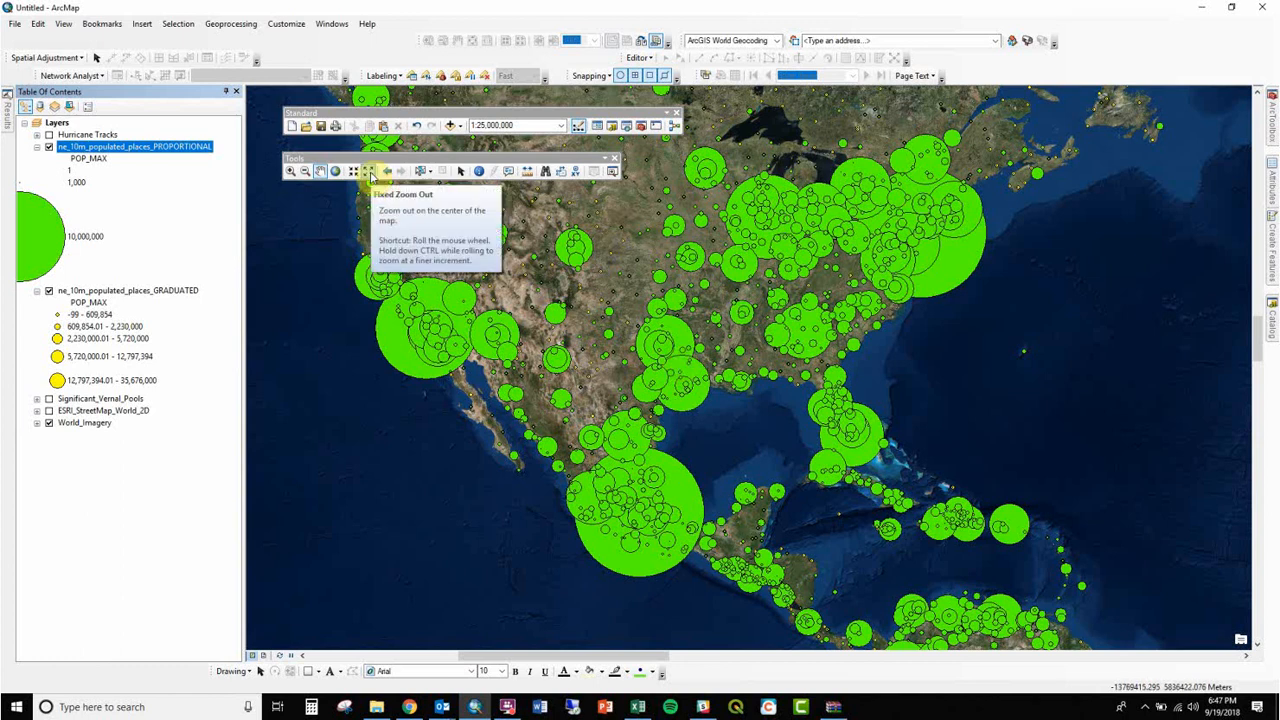
- Place the ne_10m_populated_places_PROPORTIONAL layer beneath the GRADUATED layer to compare both symbol sets around New York and southern New England
left_click(290, 170)
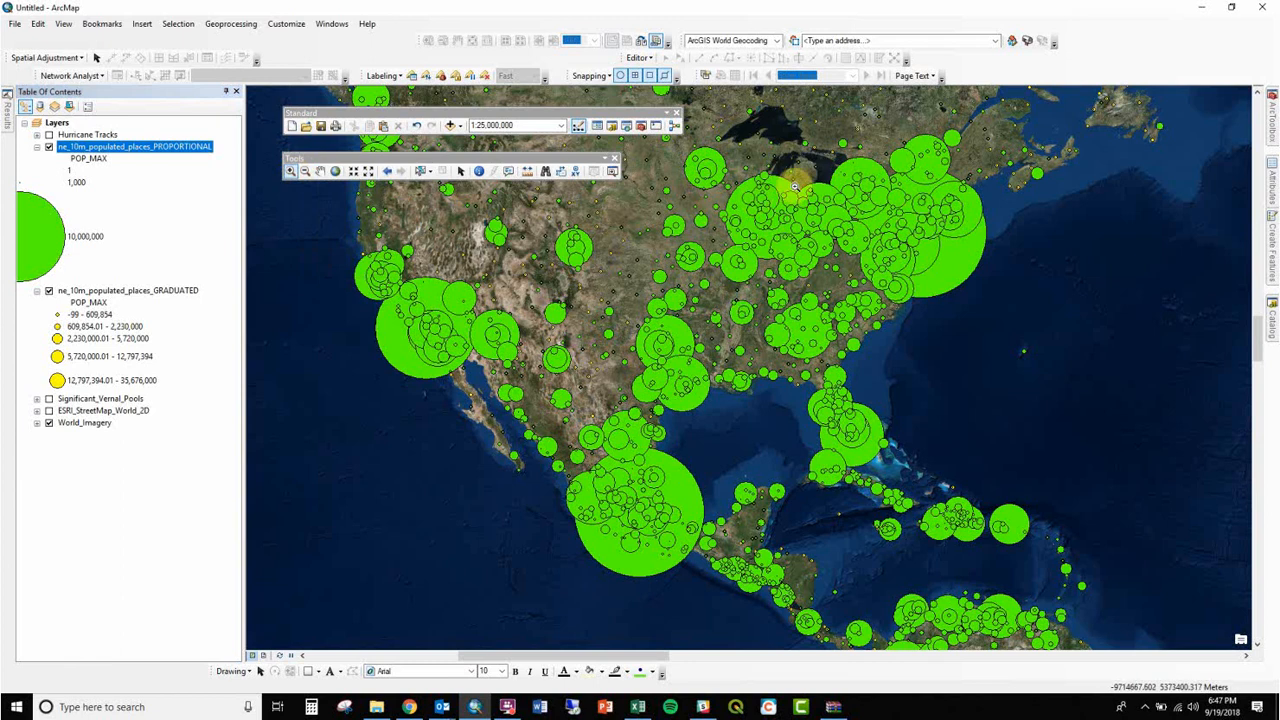
left_click_drag(843, 148, 1001, 321)
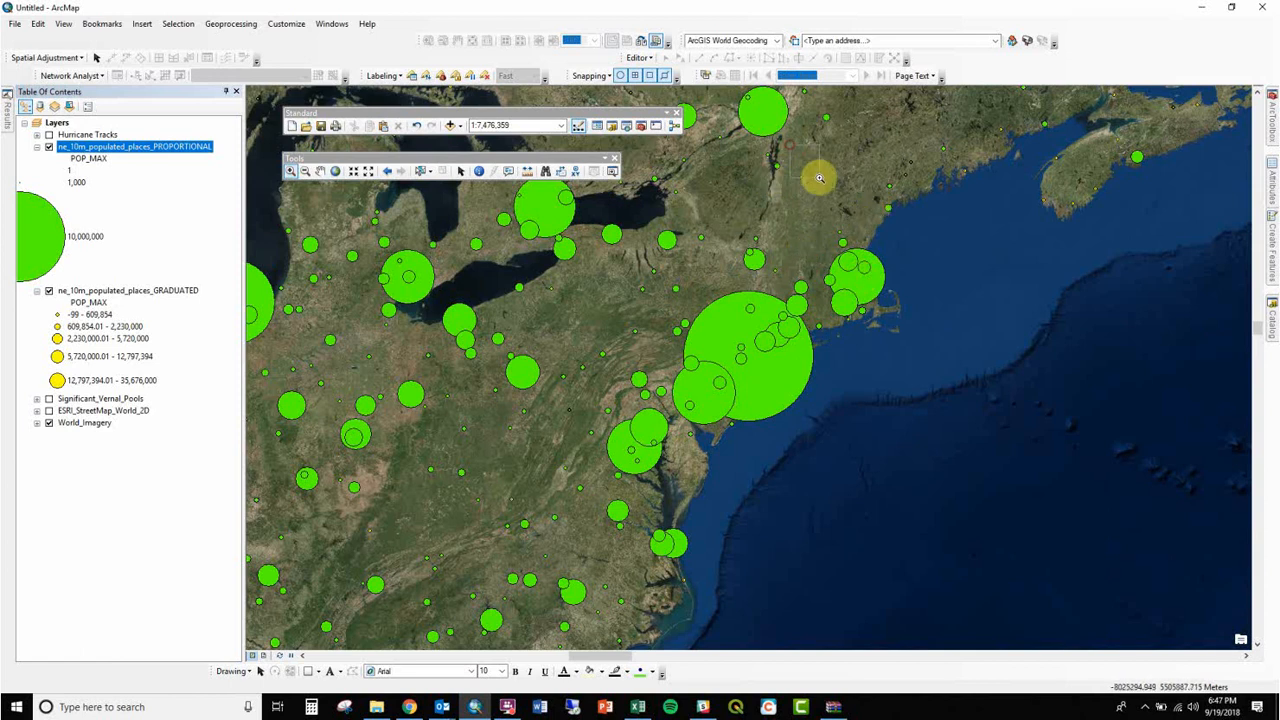
left_click_drag(790, 145, 820, 178)
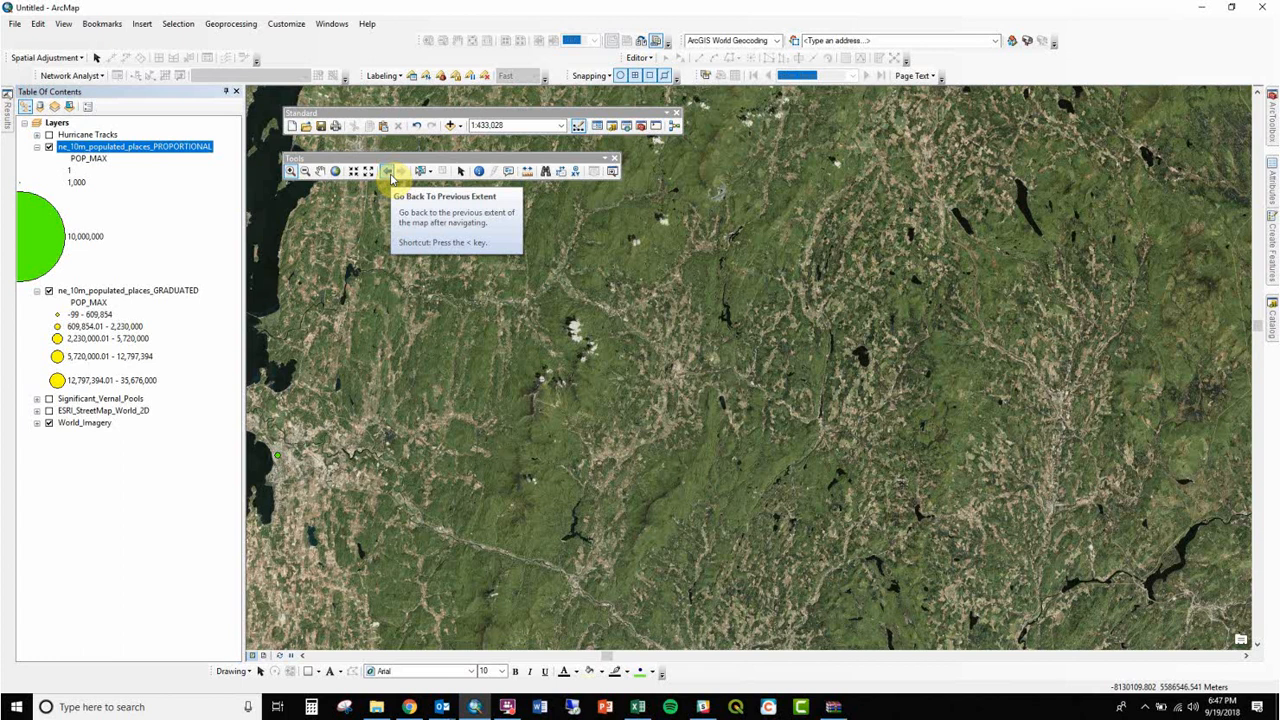
left_click(390, 174)
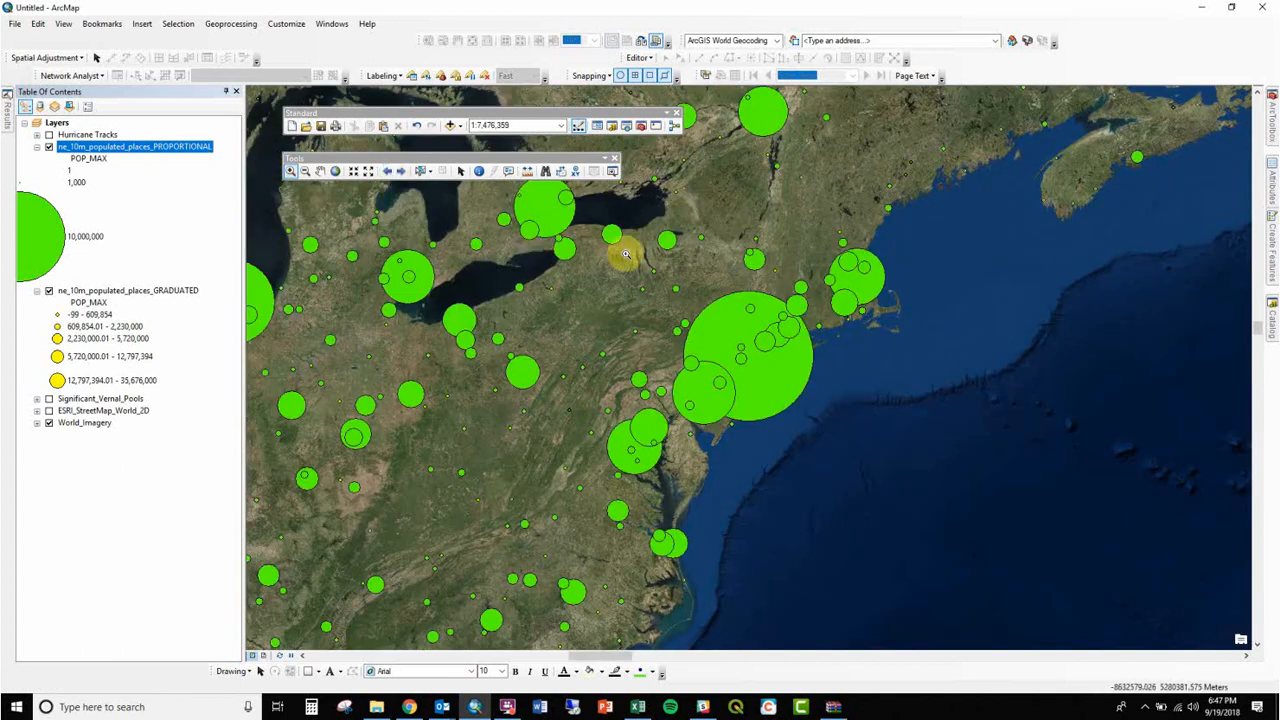
left_click_drag(706, 221, 918, 381)
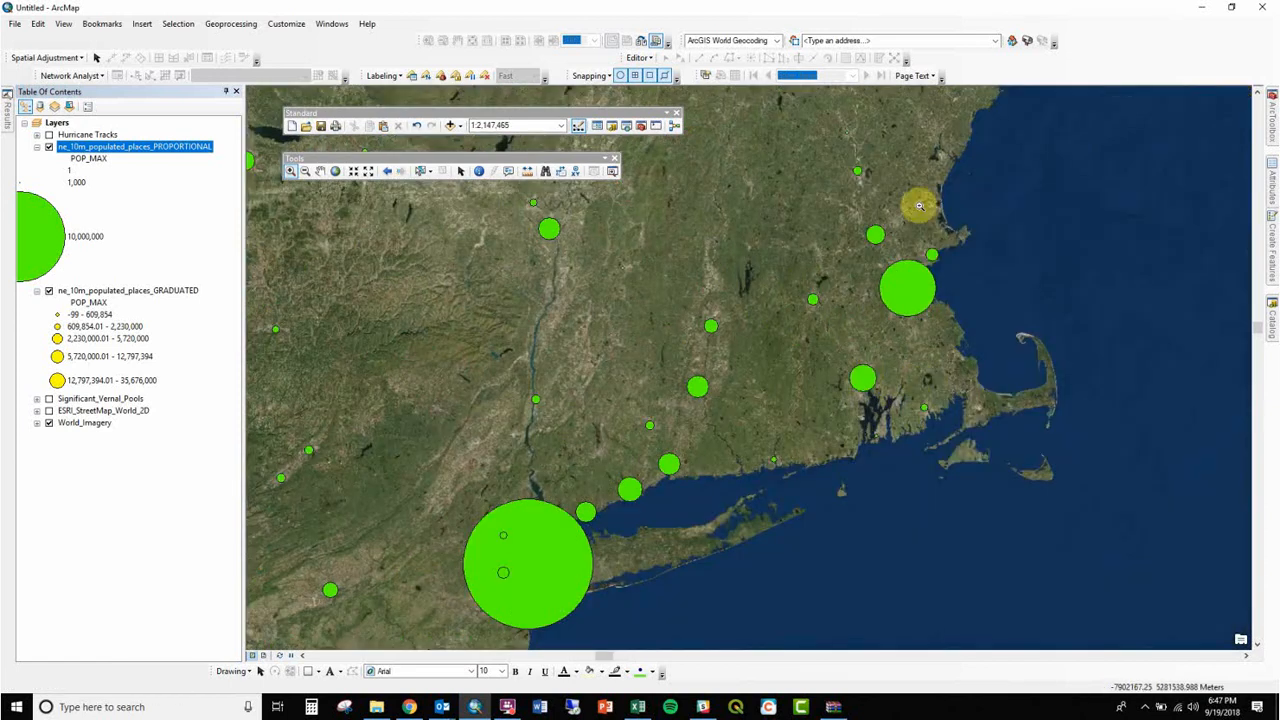
left_click_drag(68, 150, 71, 360)
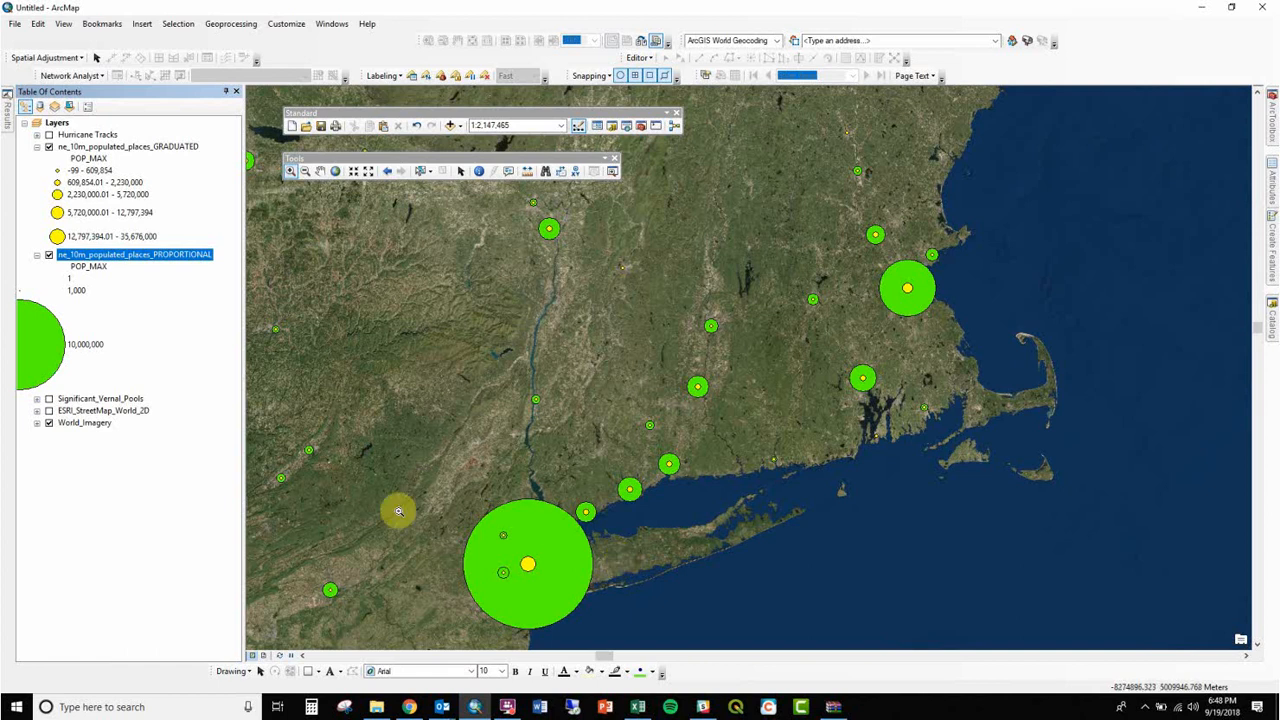
- Collapse the legends of the PROPORTIONAL and GRADUATED populated places layers and turn both layers off
left_click(37, 255)
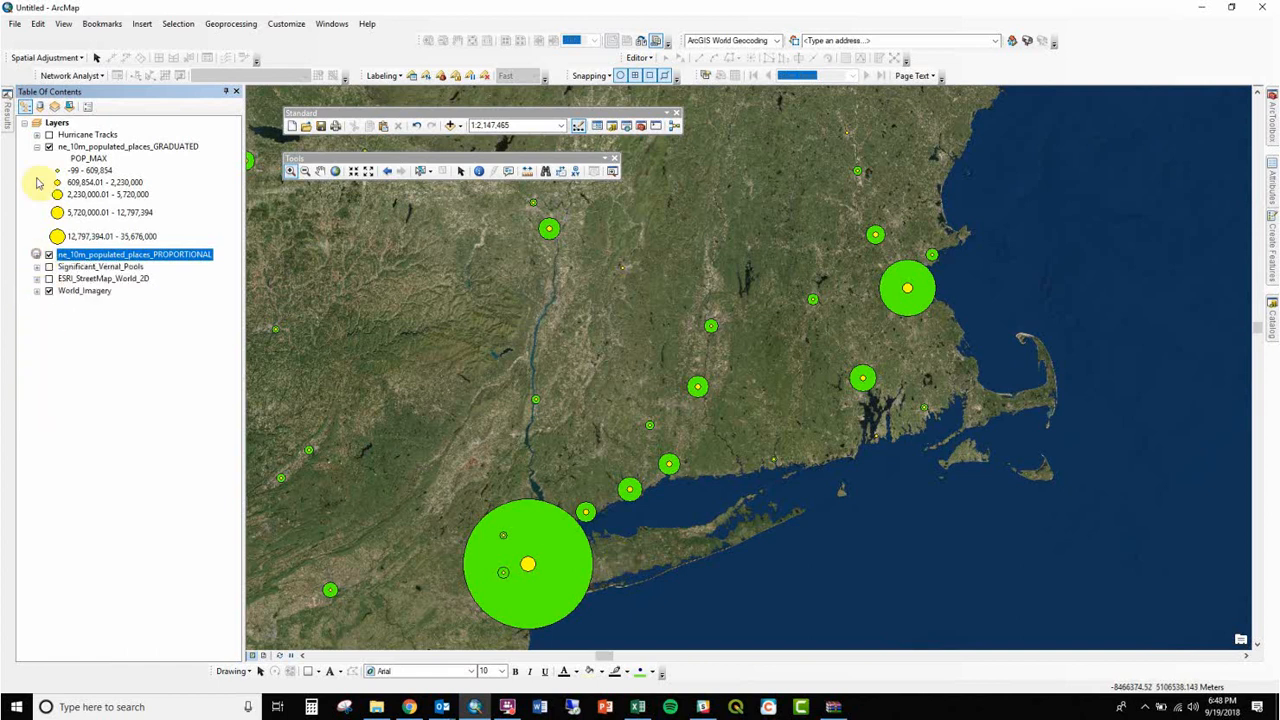
left_click(37, 147)
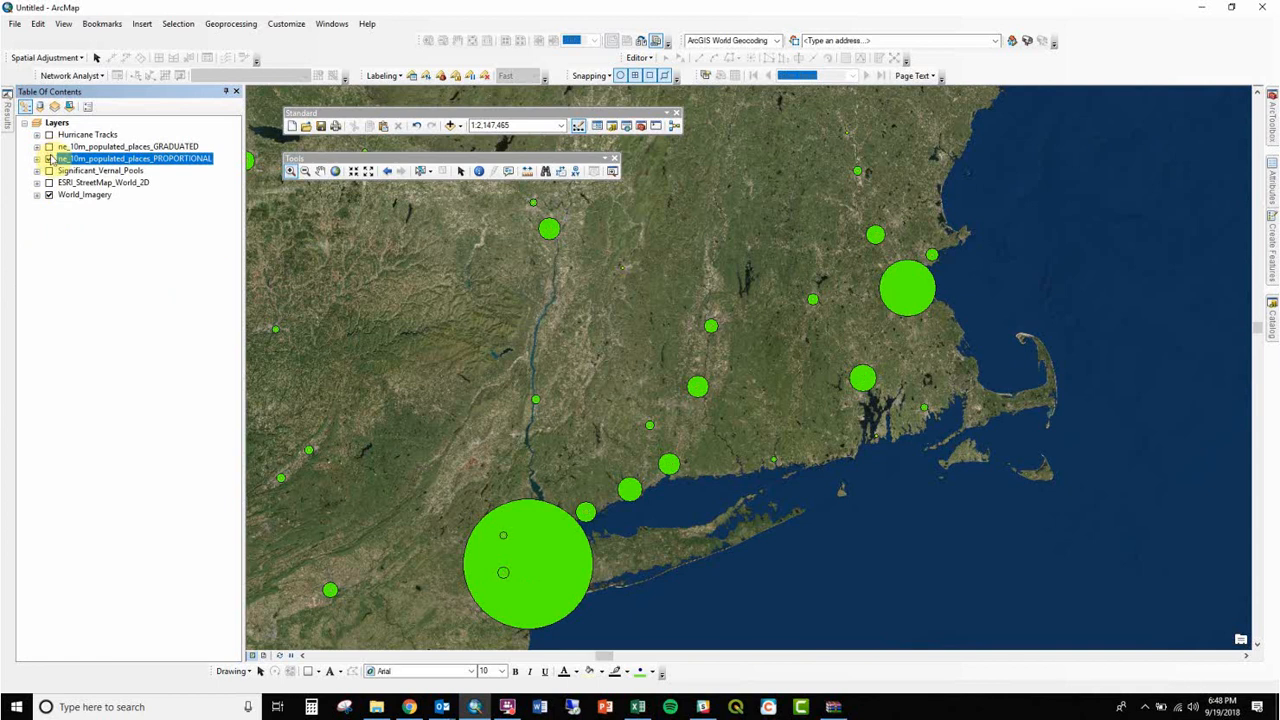
left_click(49, 158)
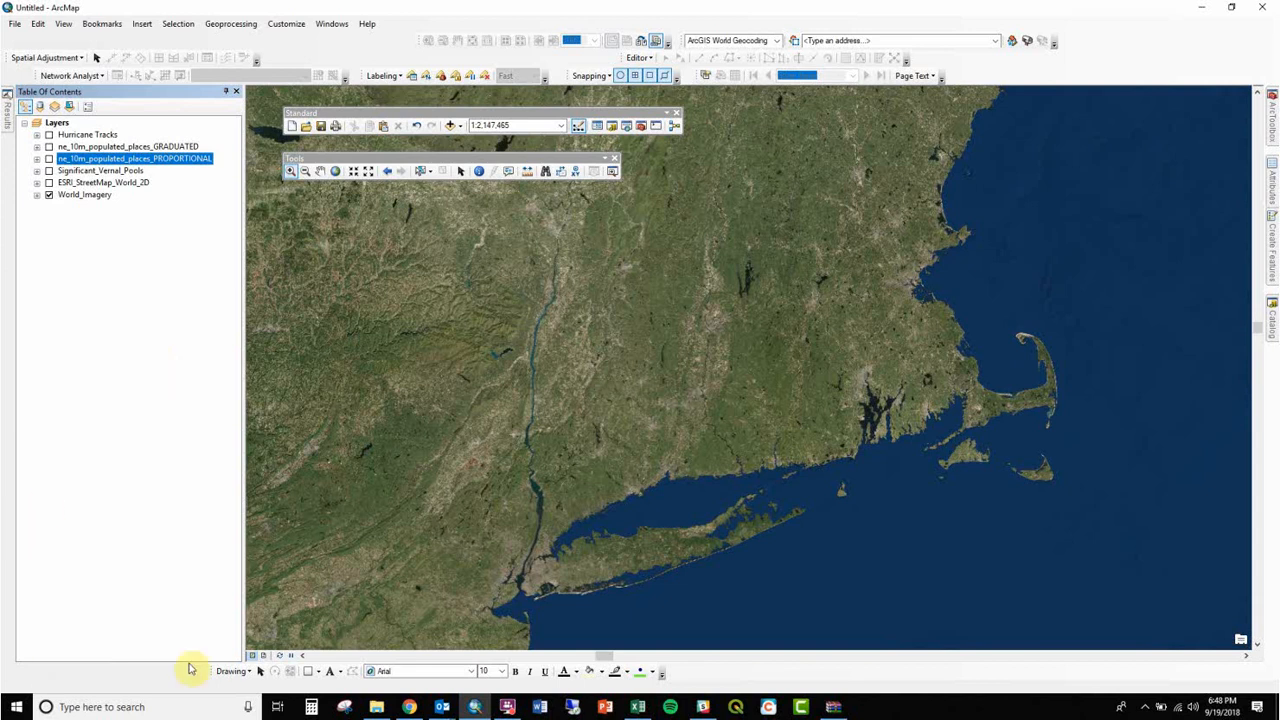
- Switch to Chrome, download the North America supplement for Roads from Natural Earth's 10m cultural vectors, and return to the Downloads page
left_click(474, 707)
left_click(474, 707)
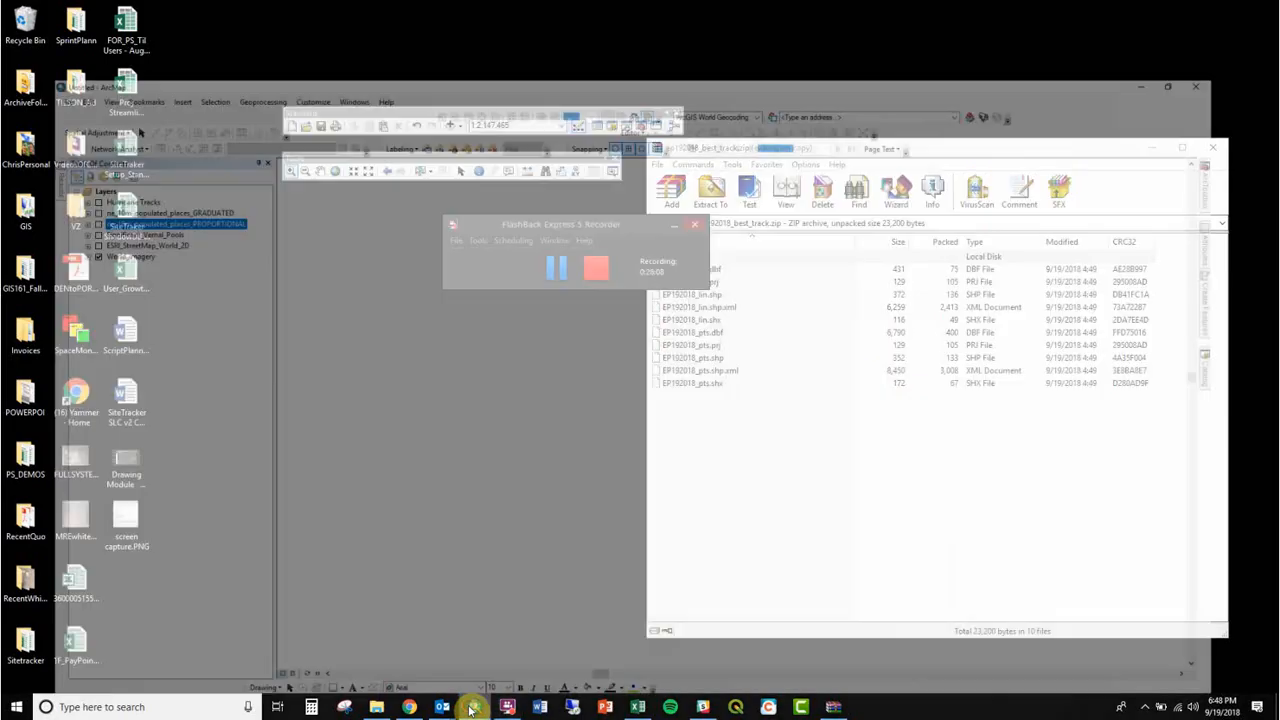
left_click(410, 707)
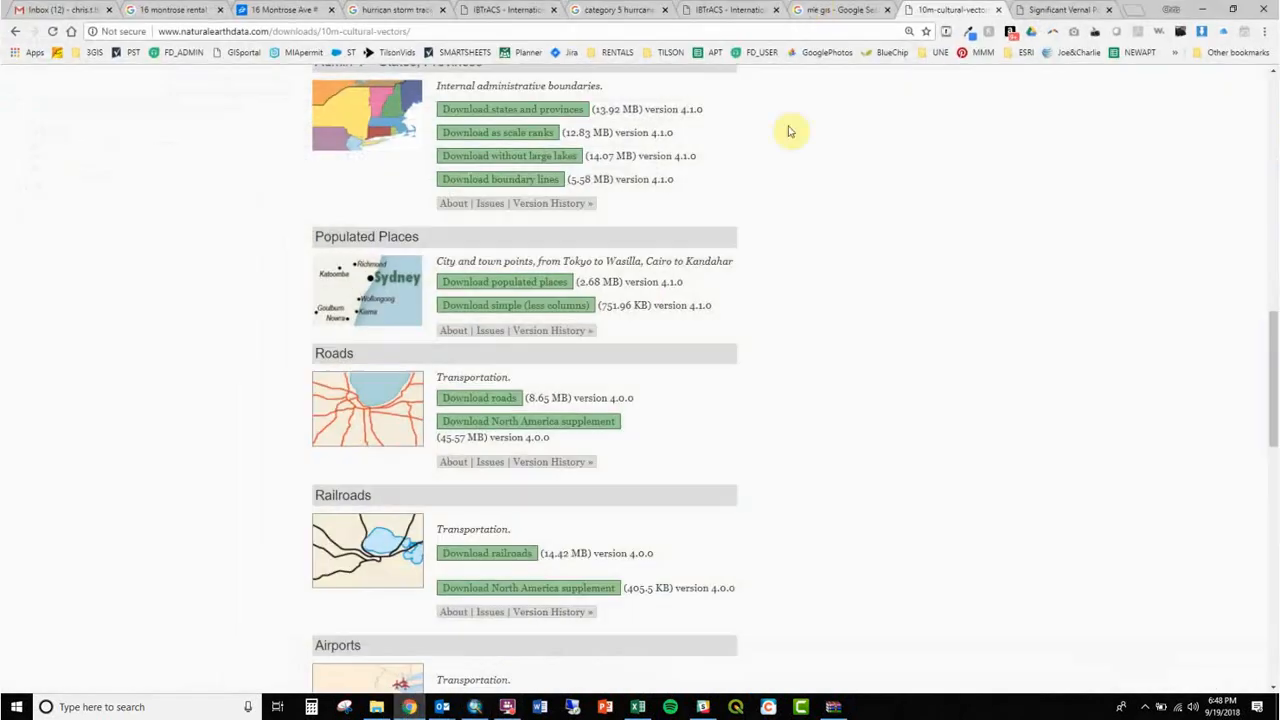
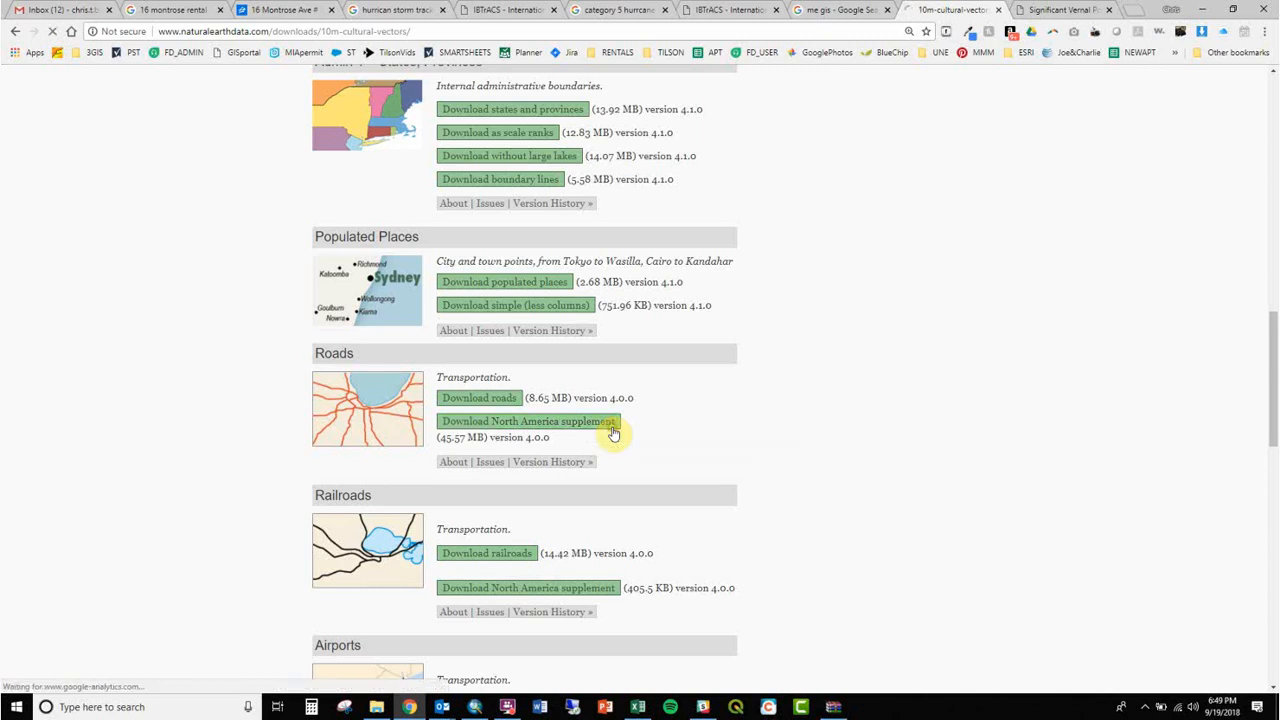
left_click(613, 433)
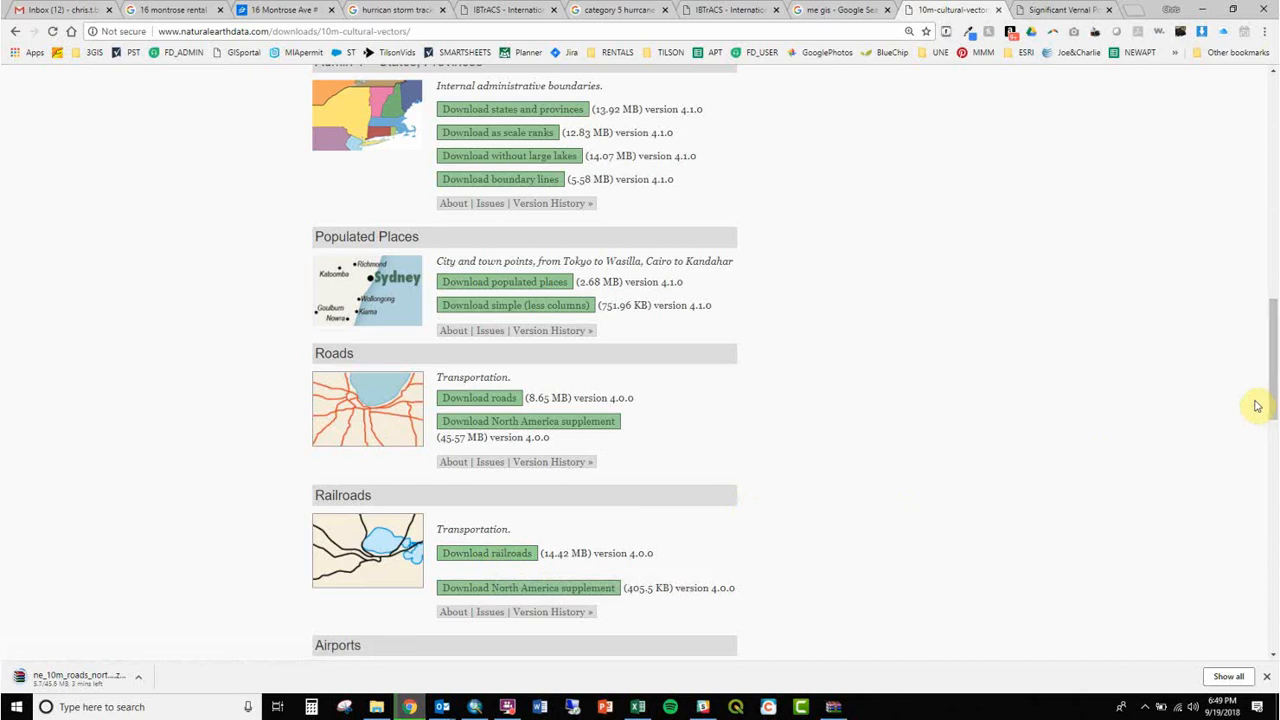
left_click(15, 32)
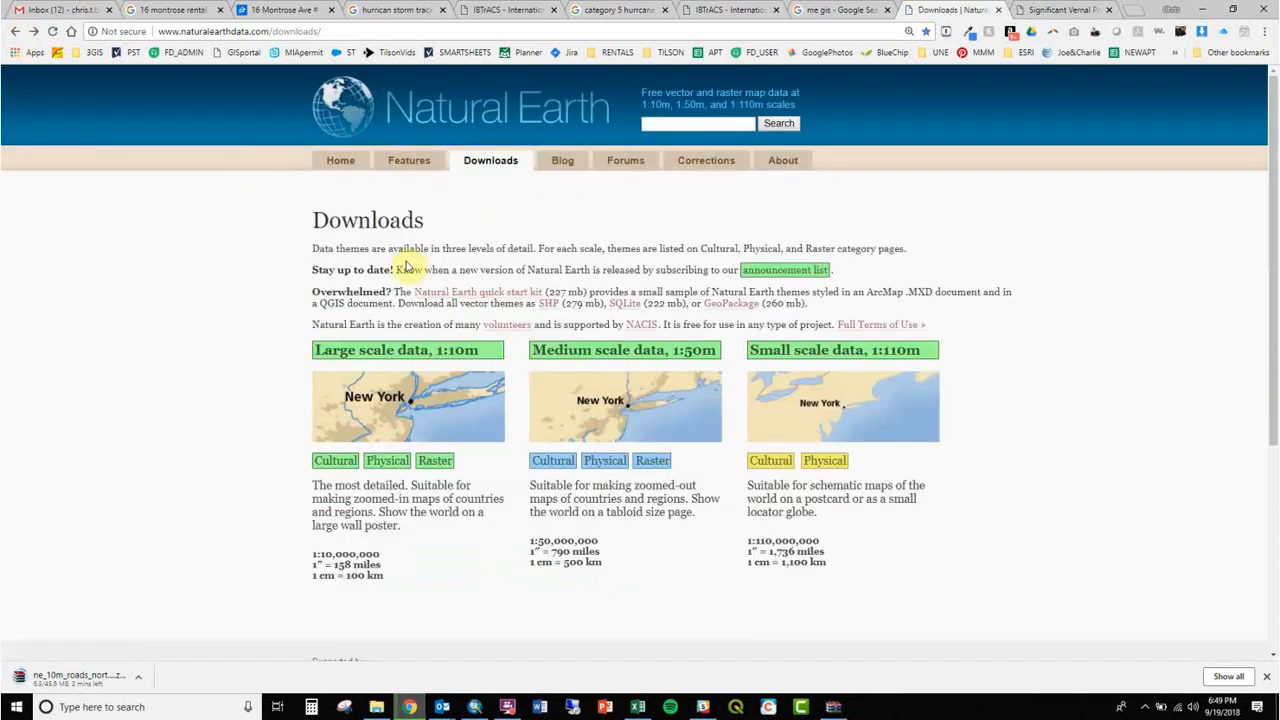
- Download the rivers and lake centerlines dataset with scale ranks + tapering from Natural Earth's 1:10m physical vectors
left_click(389, 463)
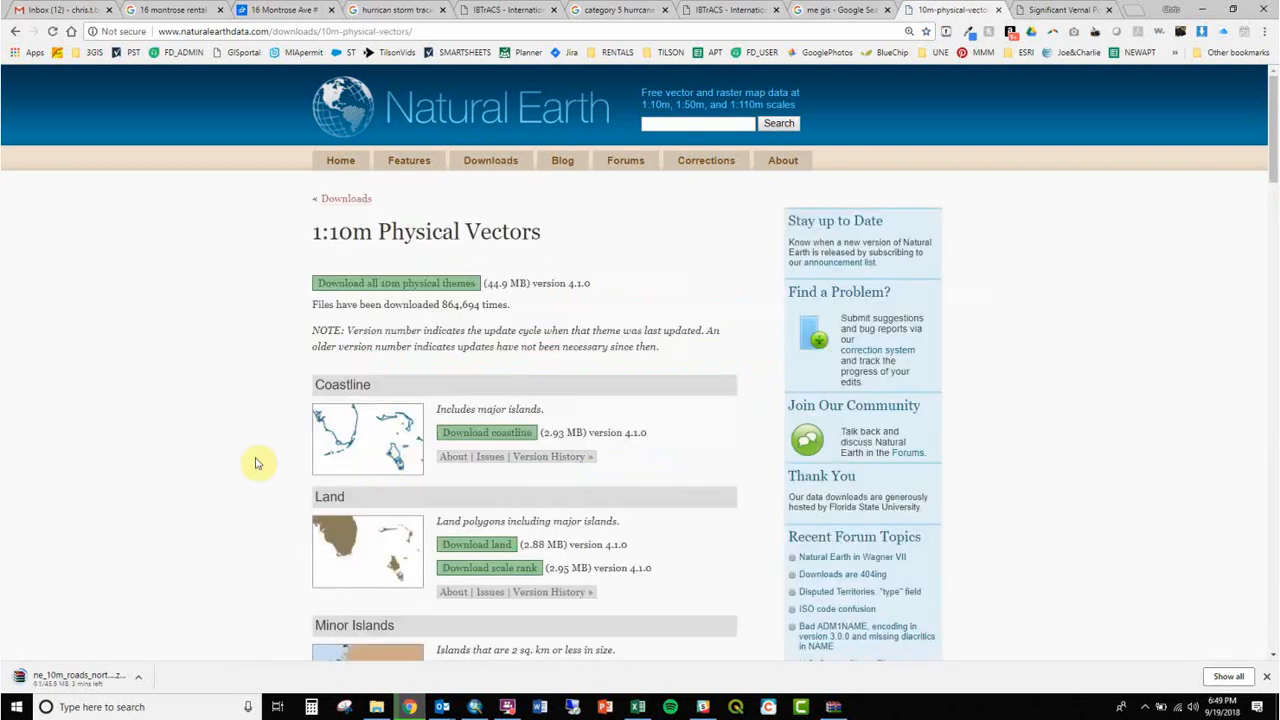
scroll(256, 463, "down", 5)
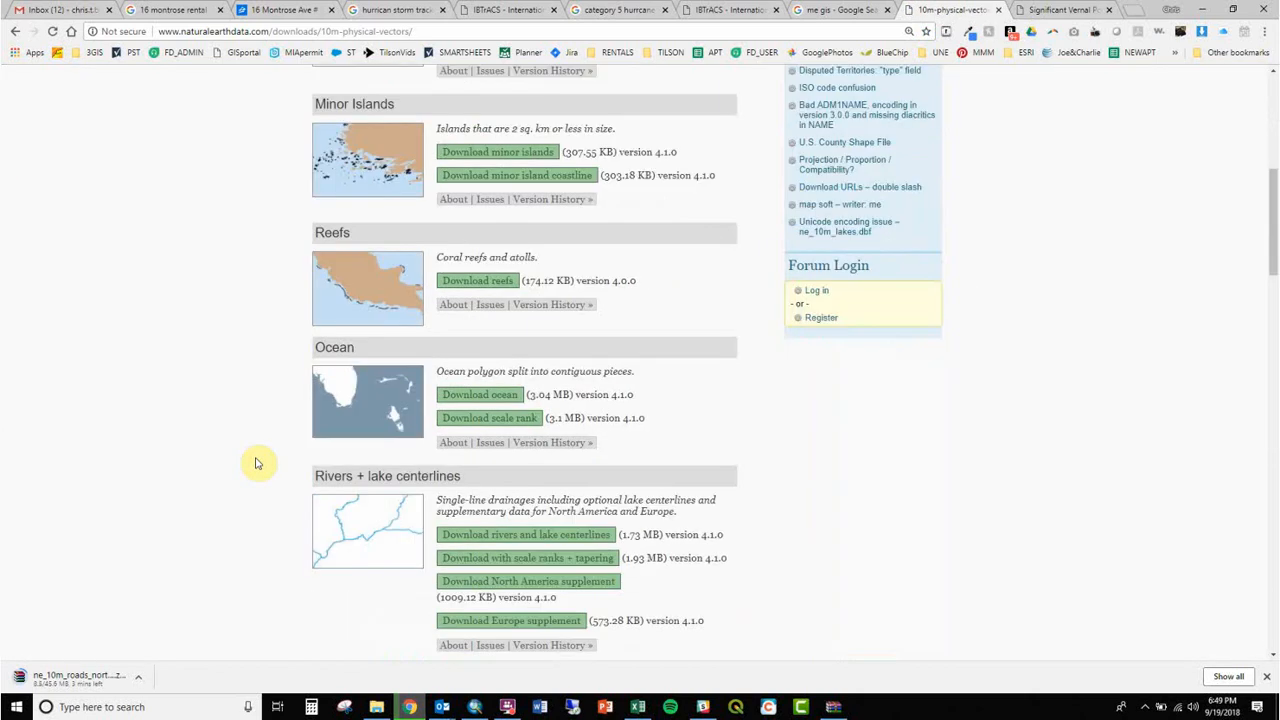
scroll(256, 463, "down", 5)
scroll(256, 463, "down", 15)
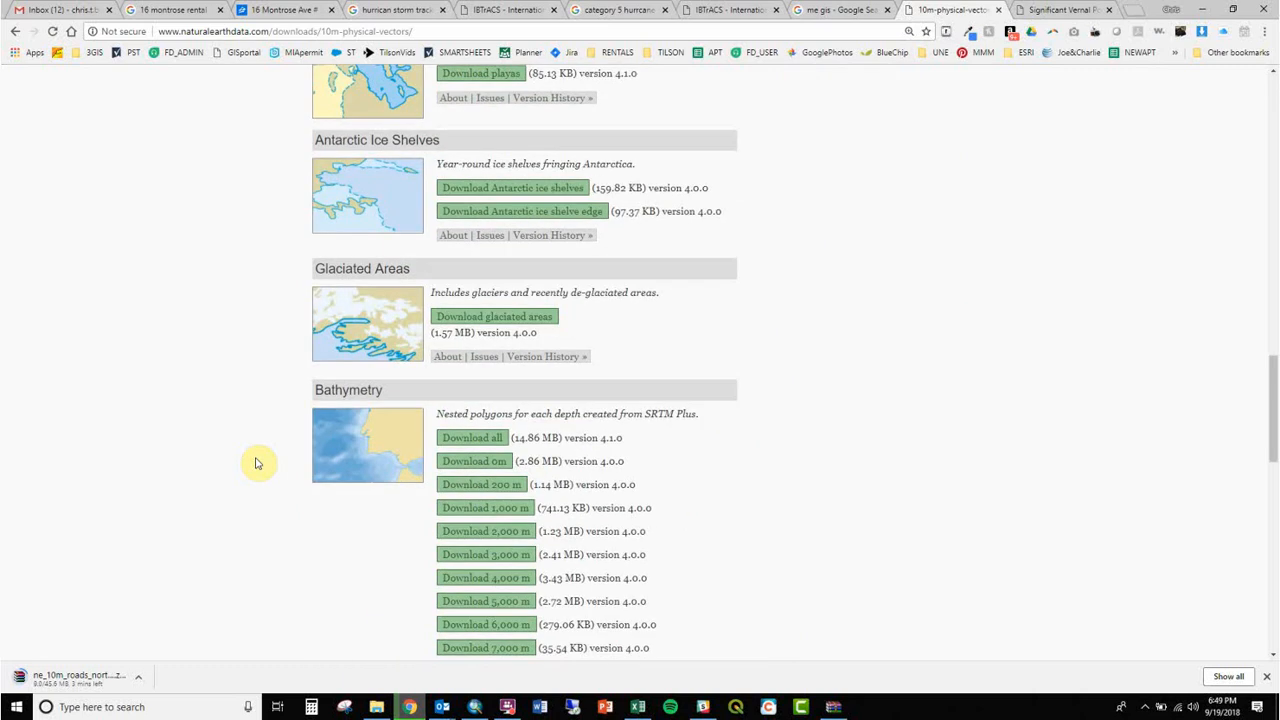
scroll(256, 463, "down", 5)
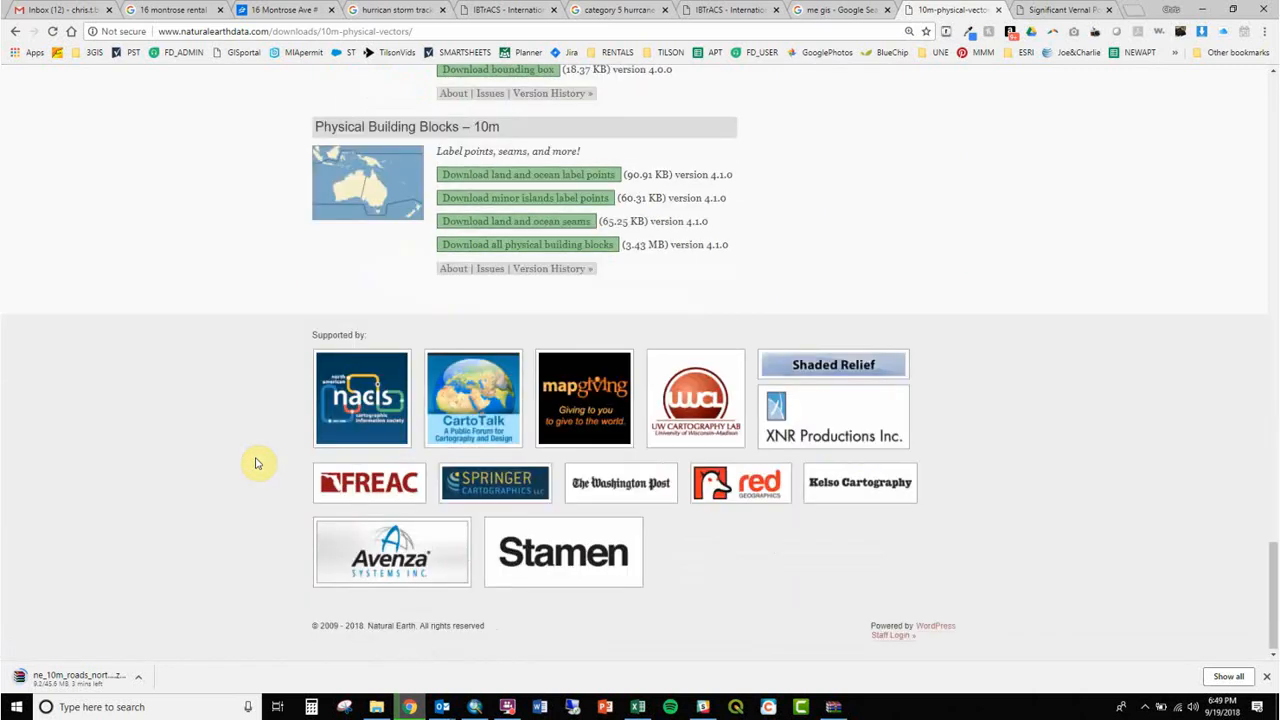
scroll(256, 463, "up", 5)
scroll(256, 463, "up", 5)
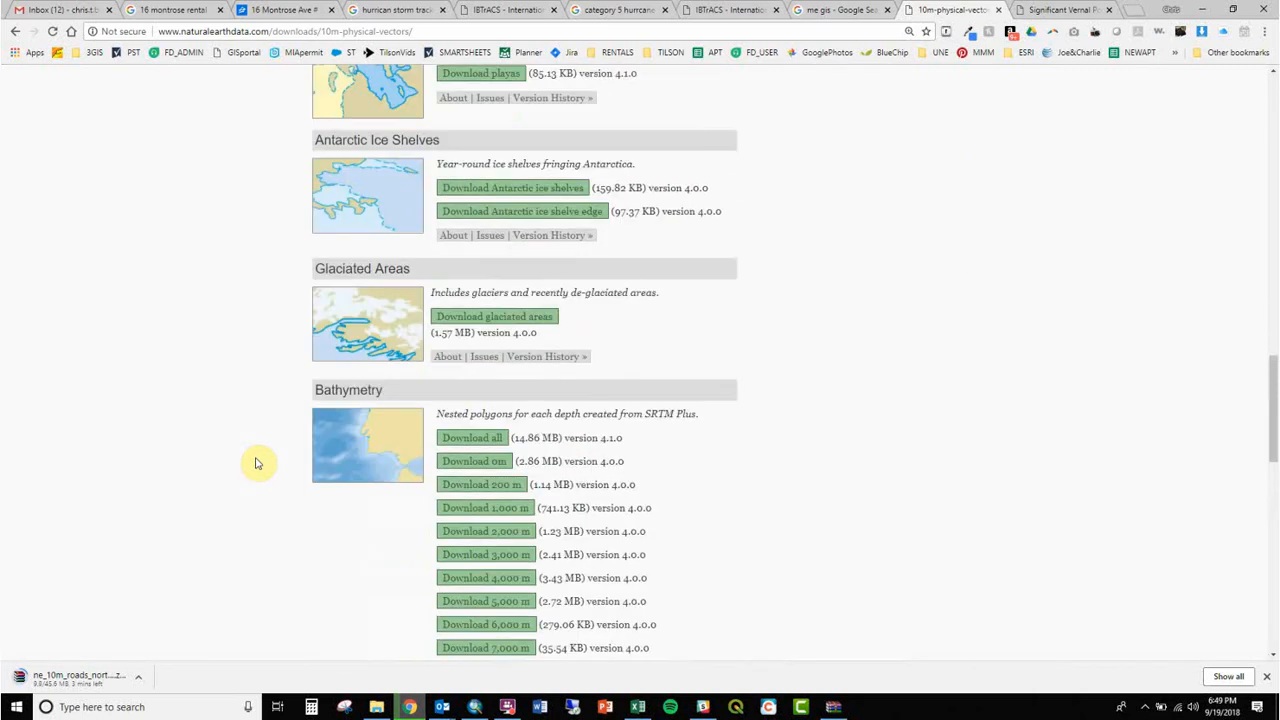
scroll(256, 463, "up", 5)
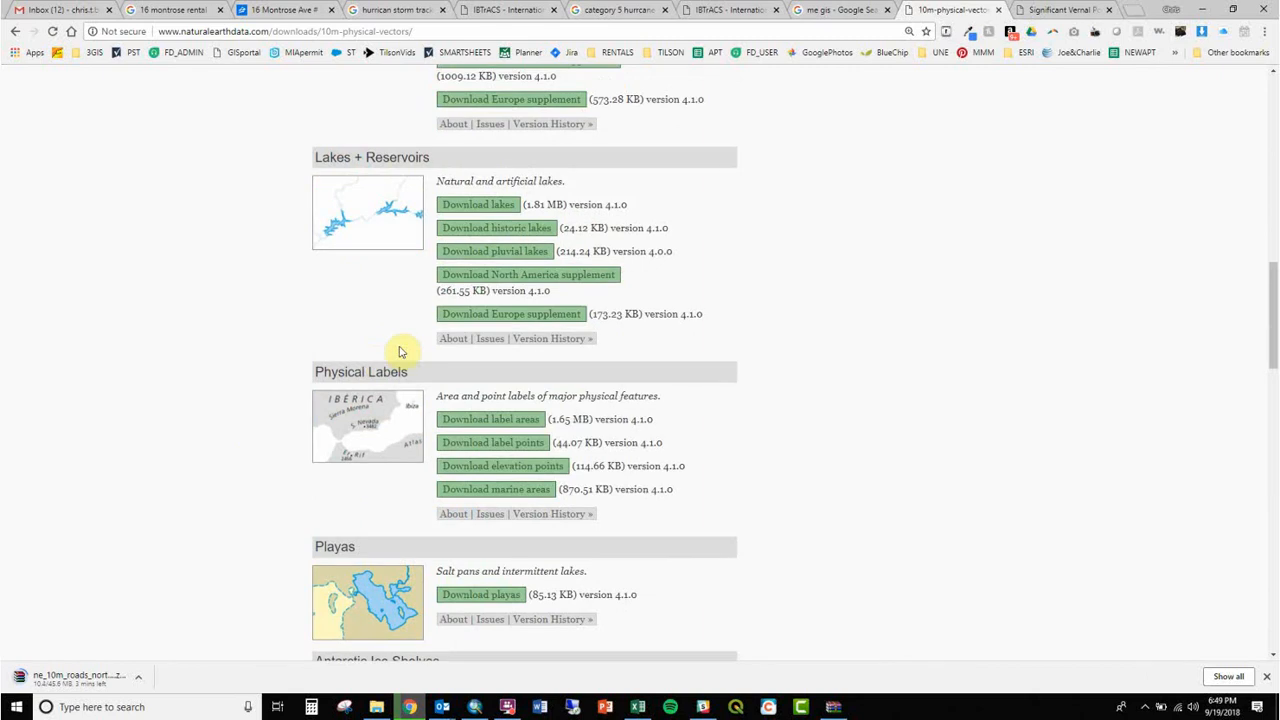
scroll(398, 351, "up", 5)
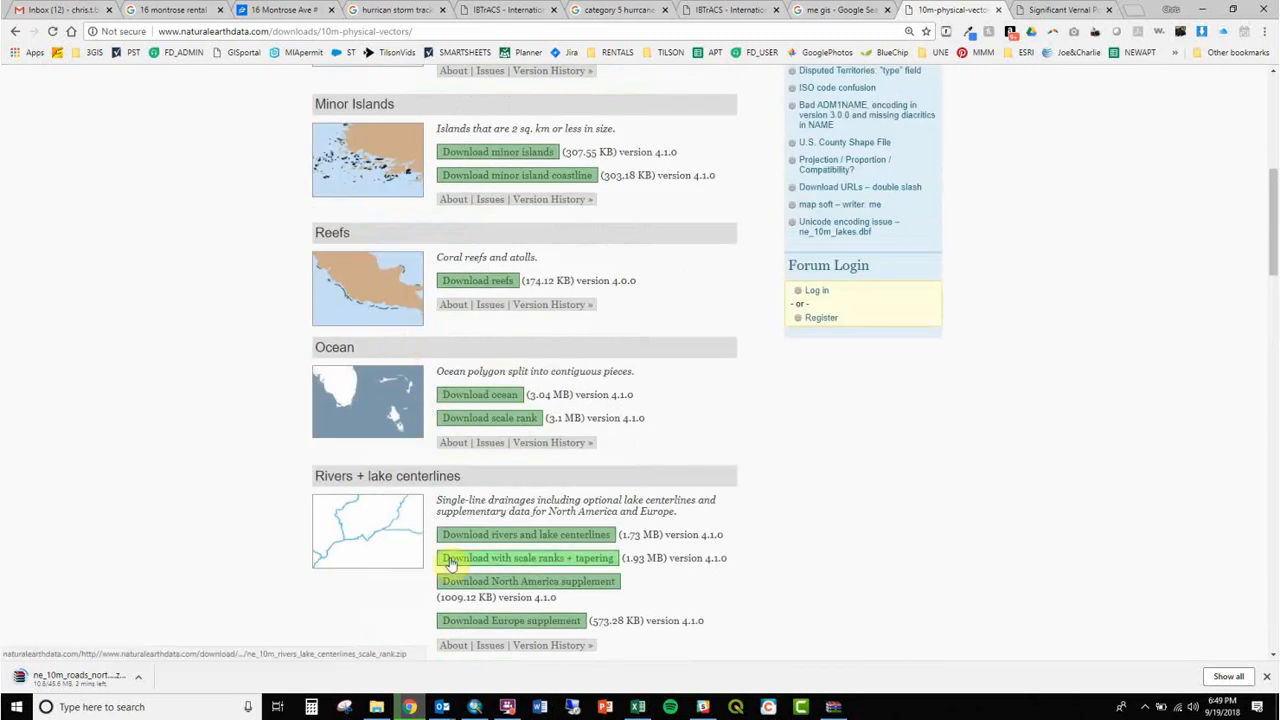
left_click(540, 567)
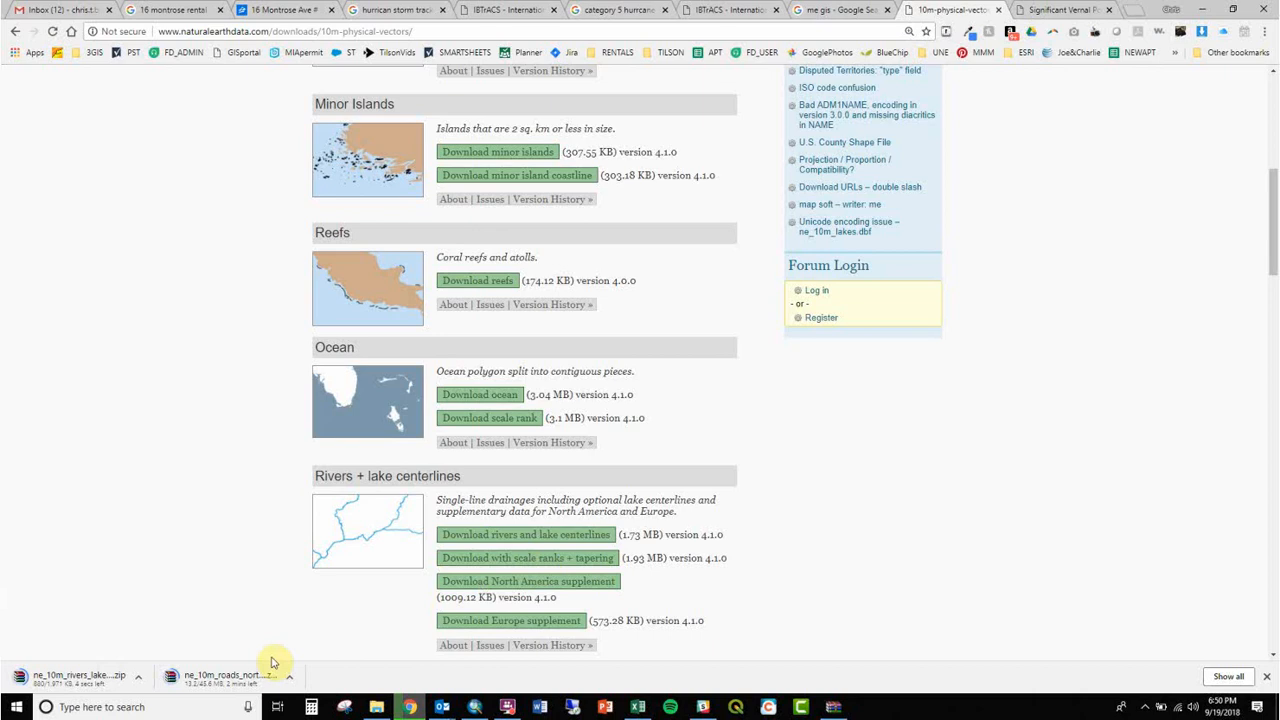
- Extract ne_10m_rivers_lake_centerlines_scale_rank.zip with WinRAR into GIS161_Fall2018's Data\NaturalEarthData folder and close the archive and Downloads windows
left_click(138, 677)
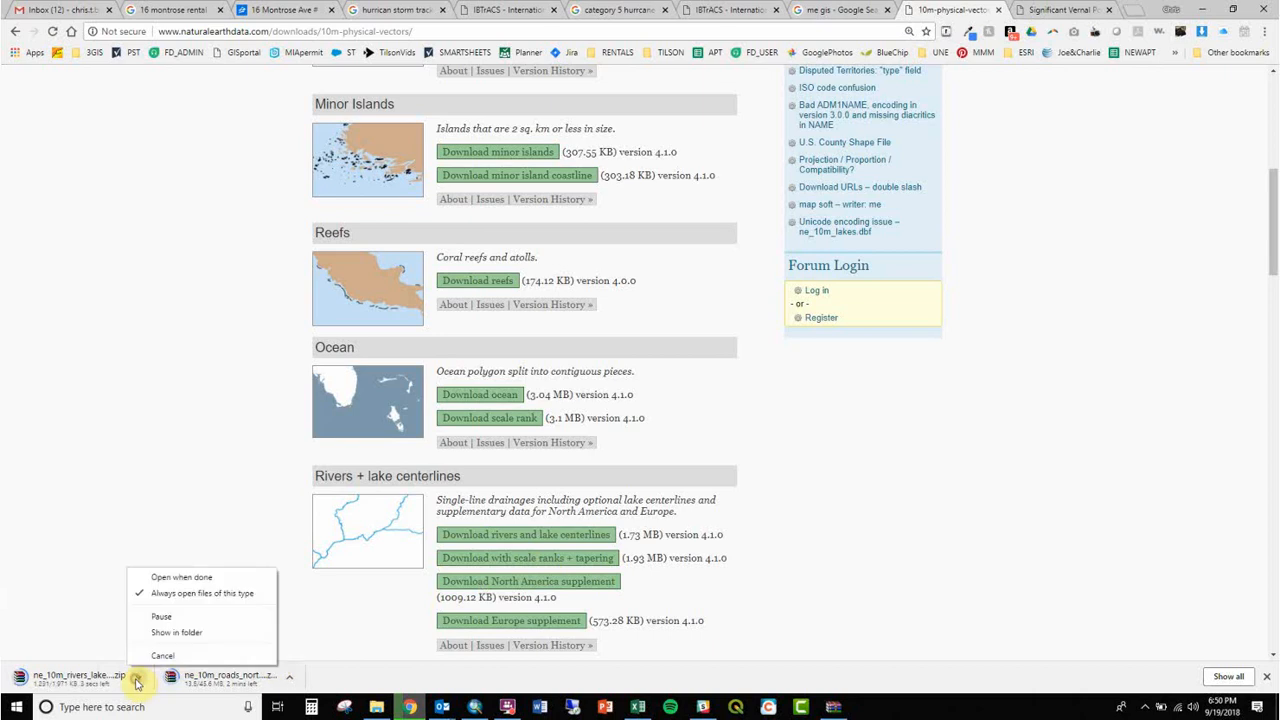
left_click(164, 633)
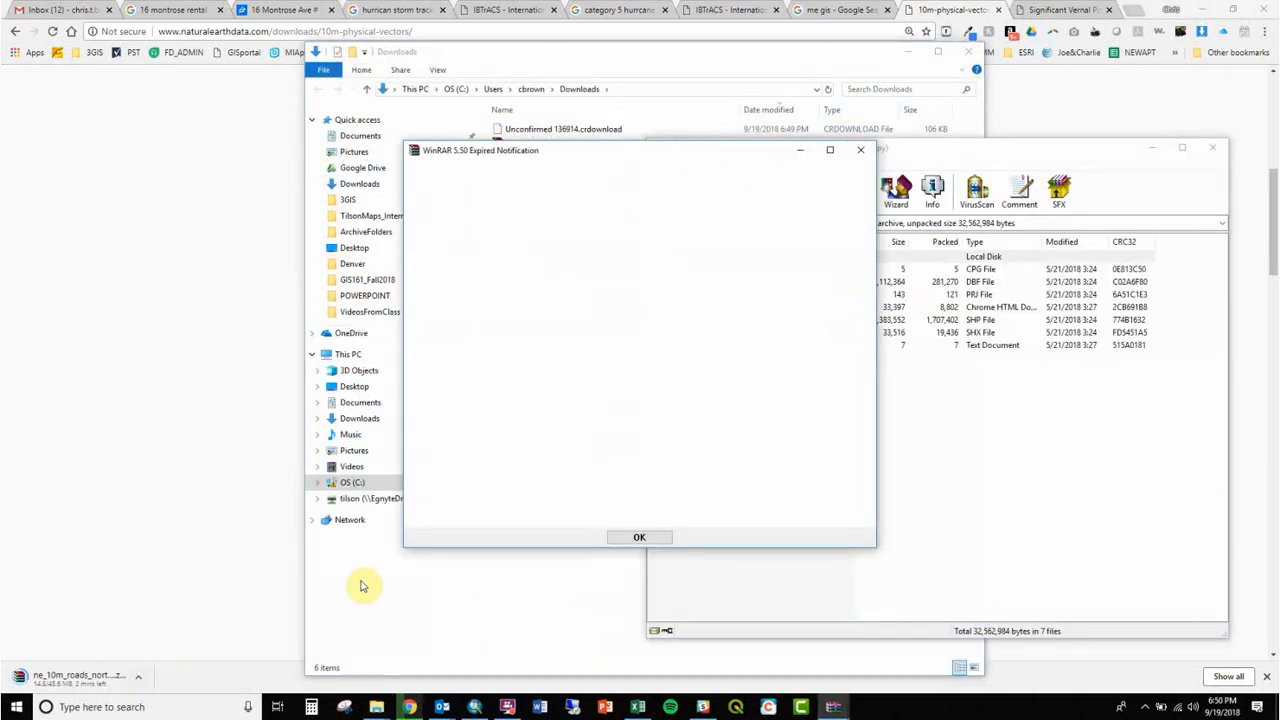
left_click(861, 150)
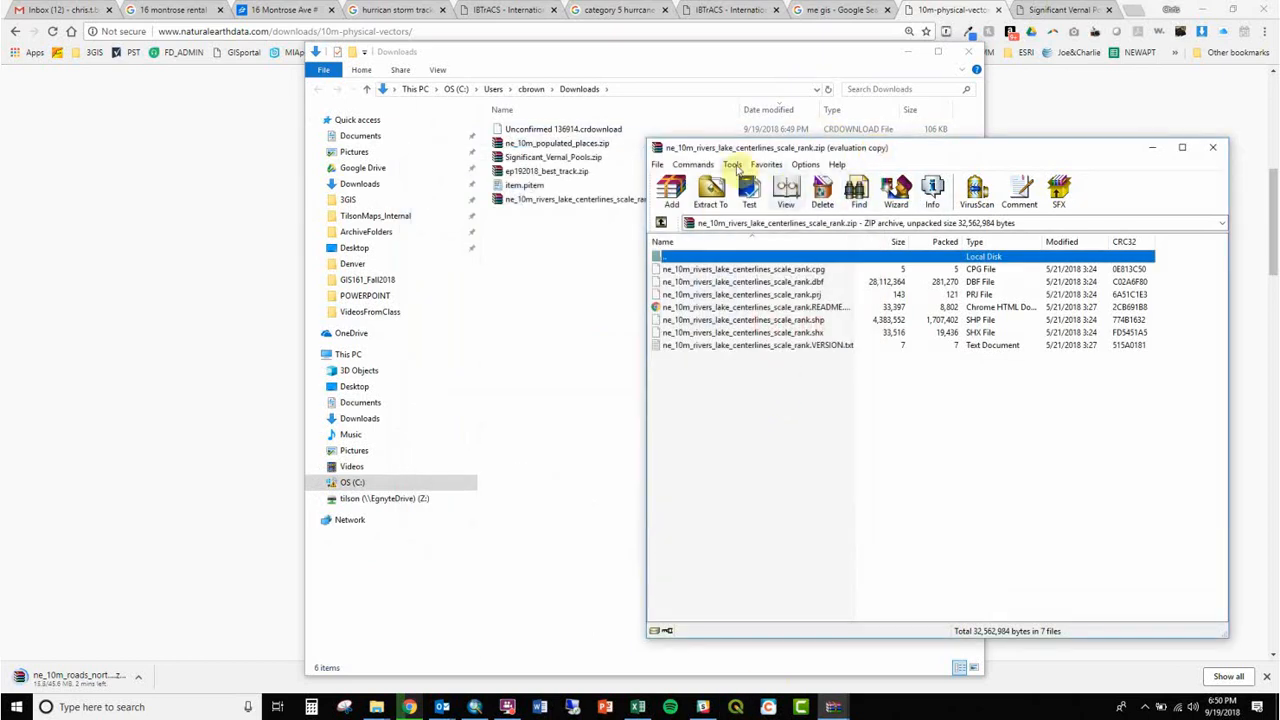
left_click(716, 200)
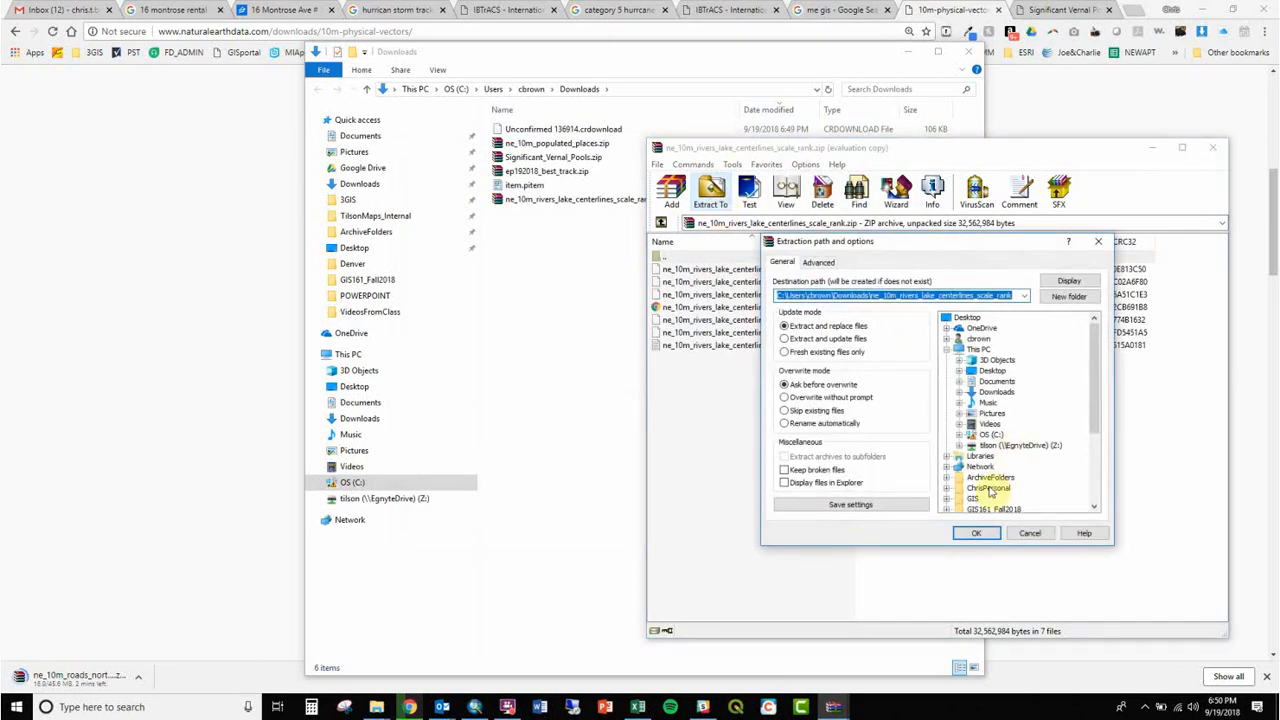
left_click(946, 510)
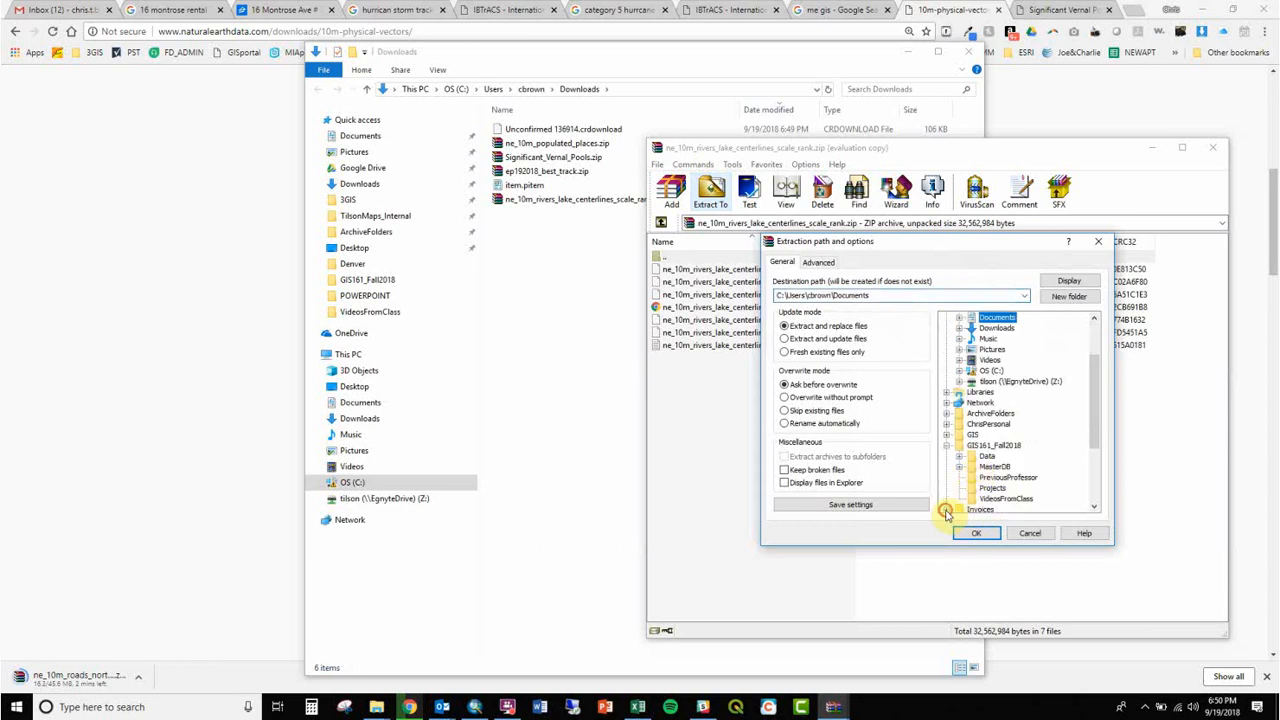
left_click(959, 457)
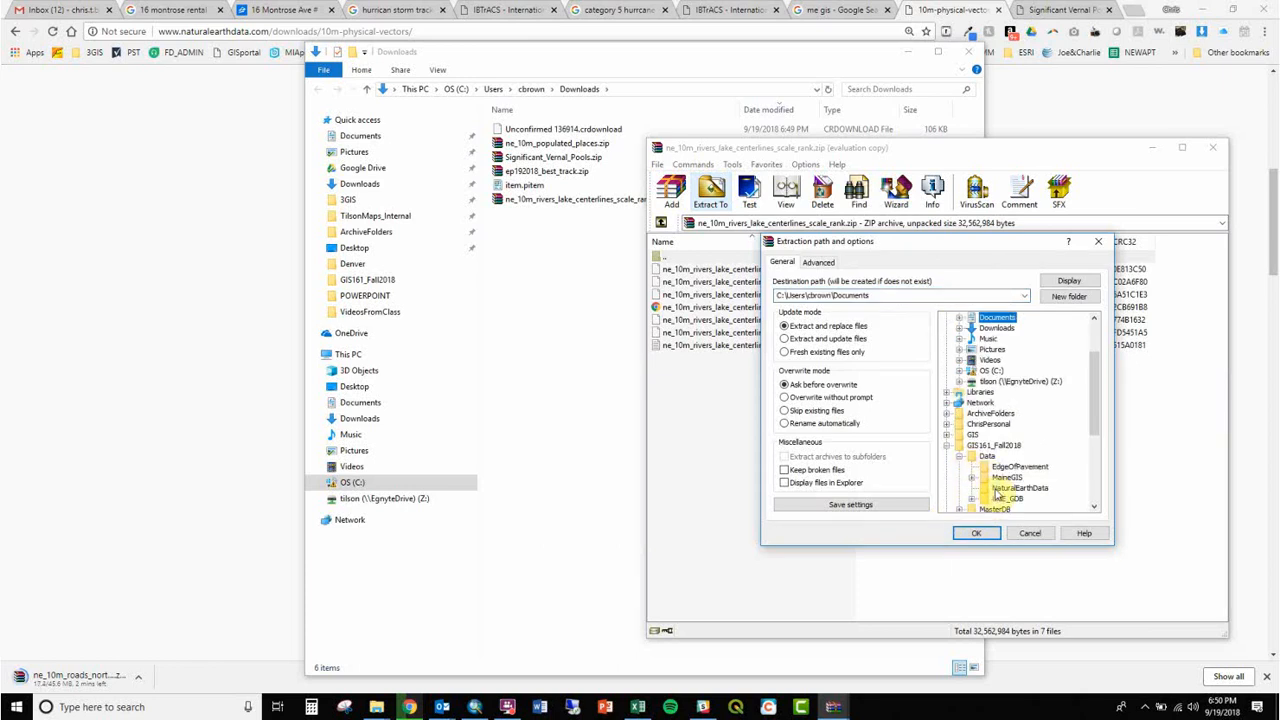
left_click(995, 488)
left_click(977, 533)
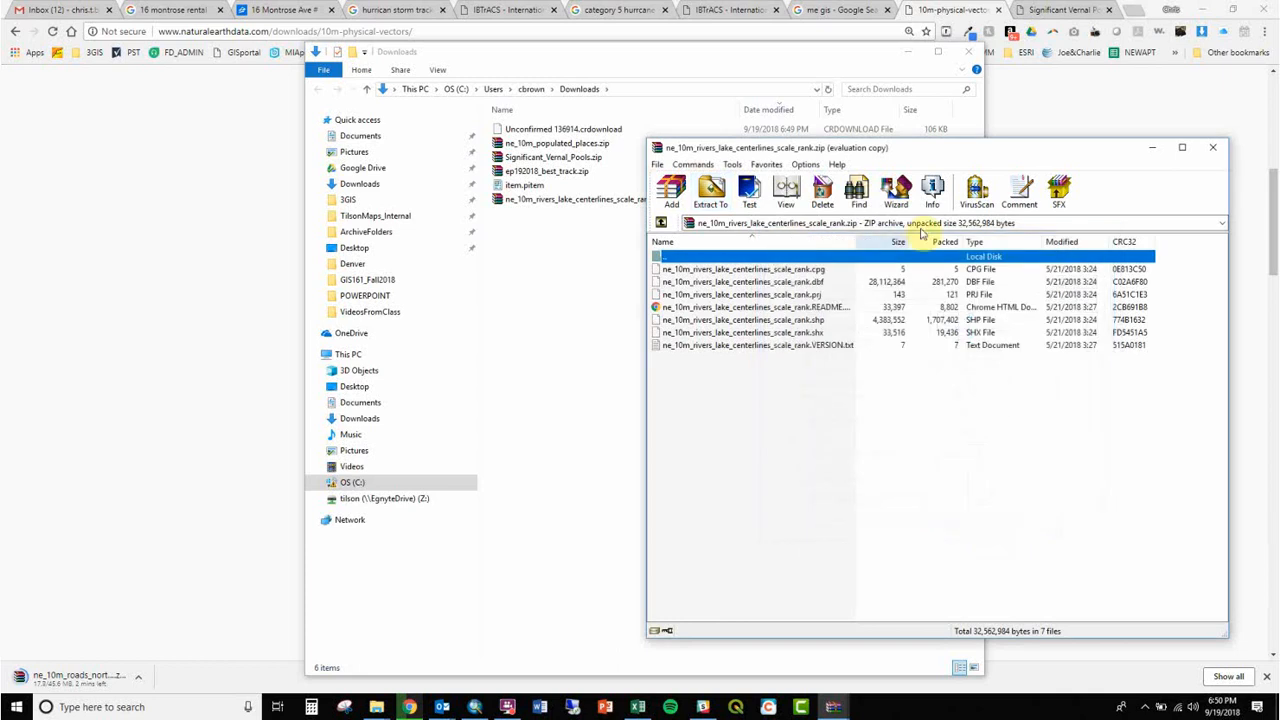
left_click(1222, 148)
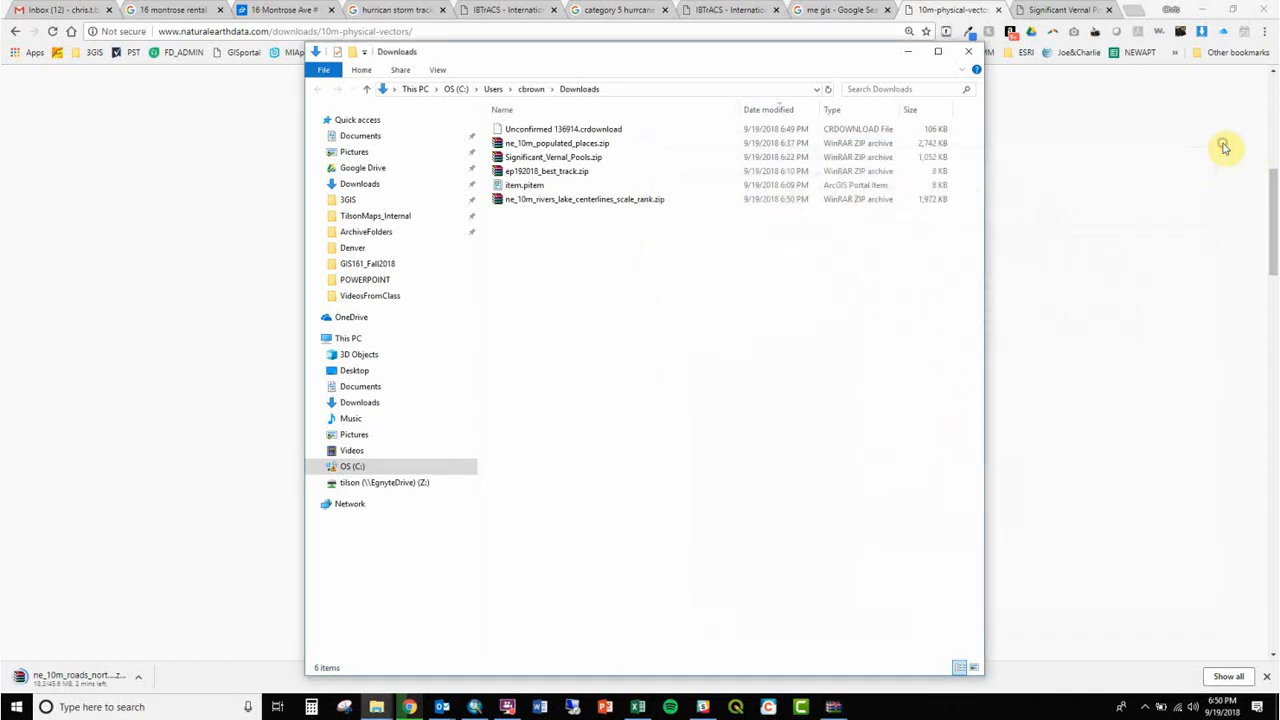
left_click(967, 50)
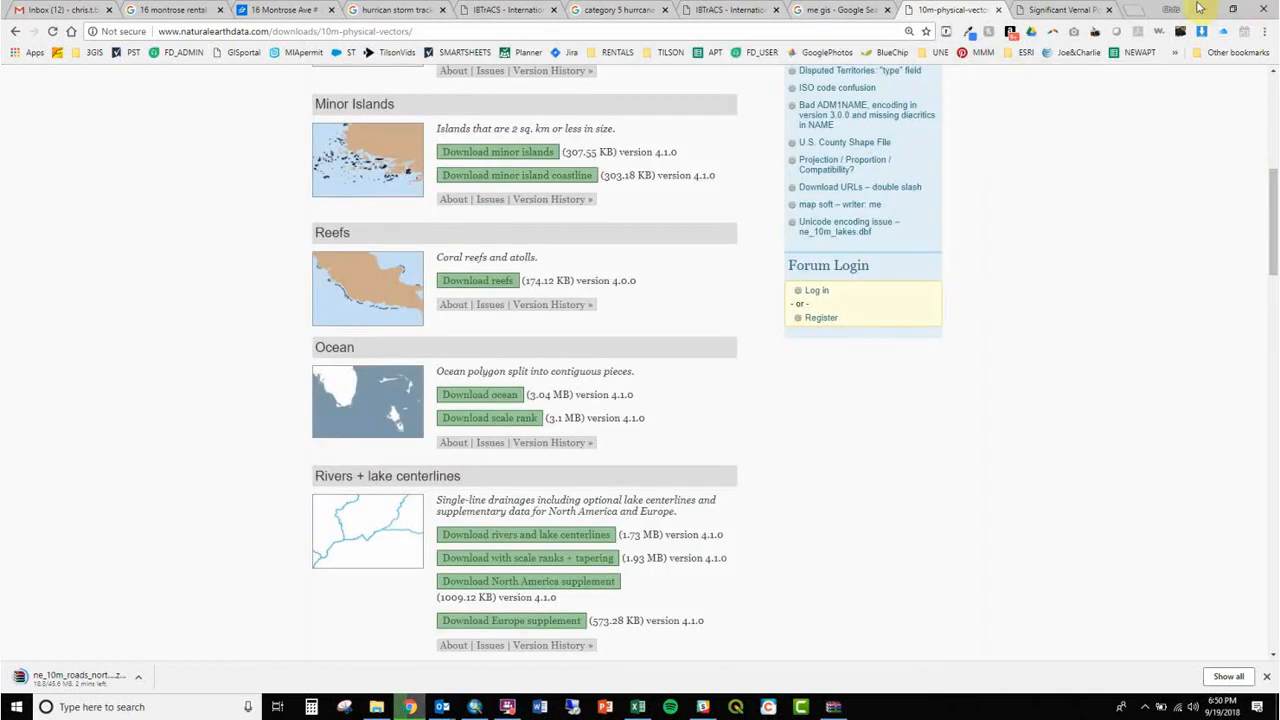
- Switch to ArcMap, refresh the NaturalEarthData folder and add the ne_10m_rivers_lake_centerlines_scale_rank shapefile to the map
left_click(1200, 8)
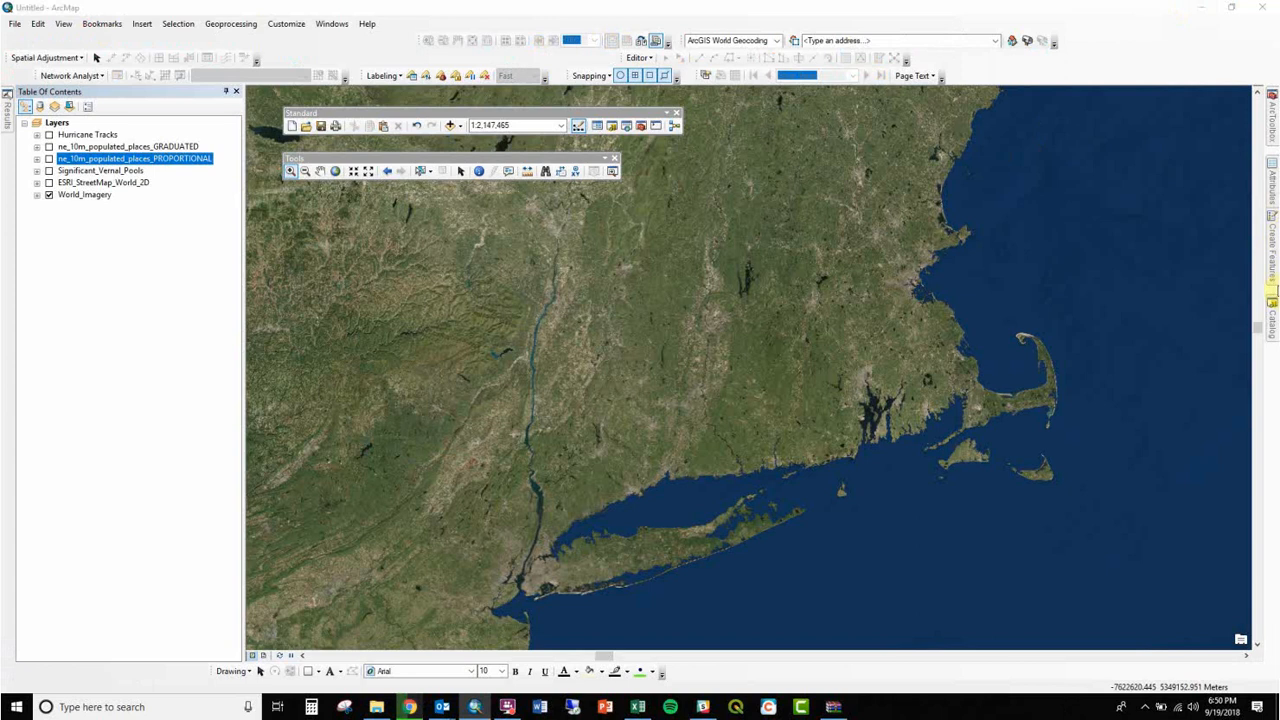
left_click(1273, 312)
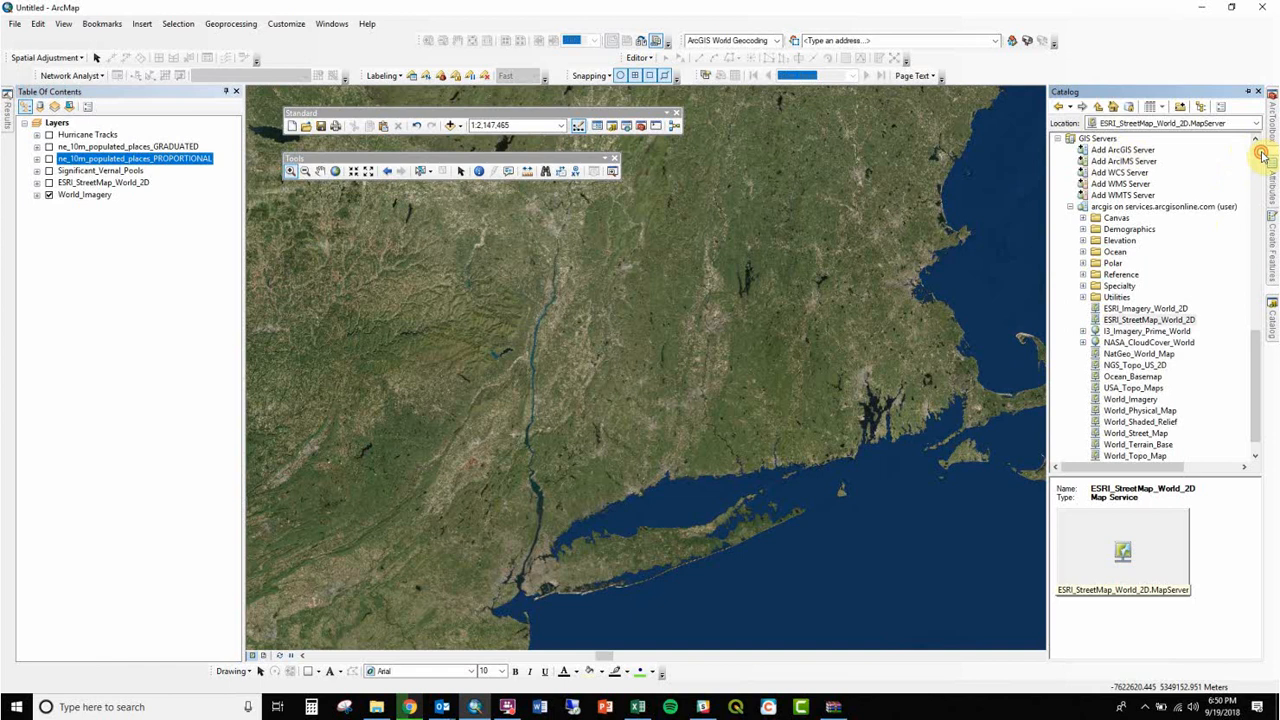
left_click(1256, 152)
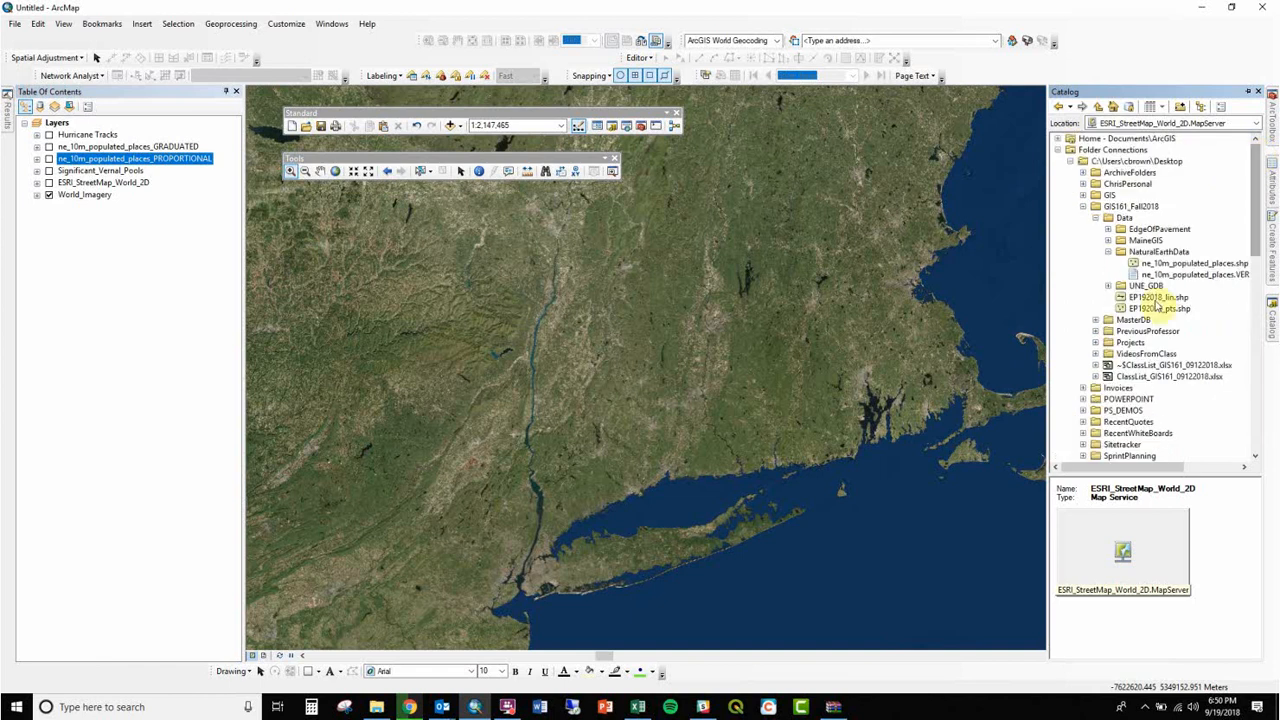
right_click(1140, 252)
left_click(1172, 315)
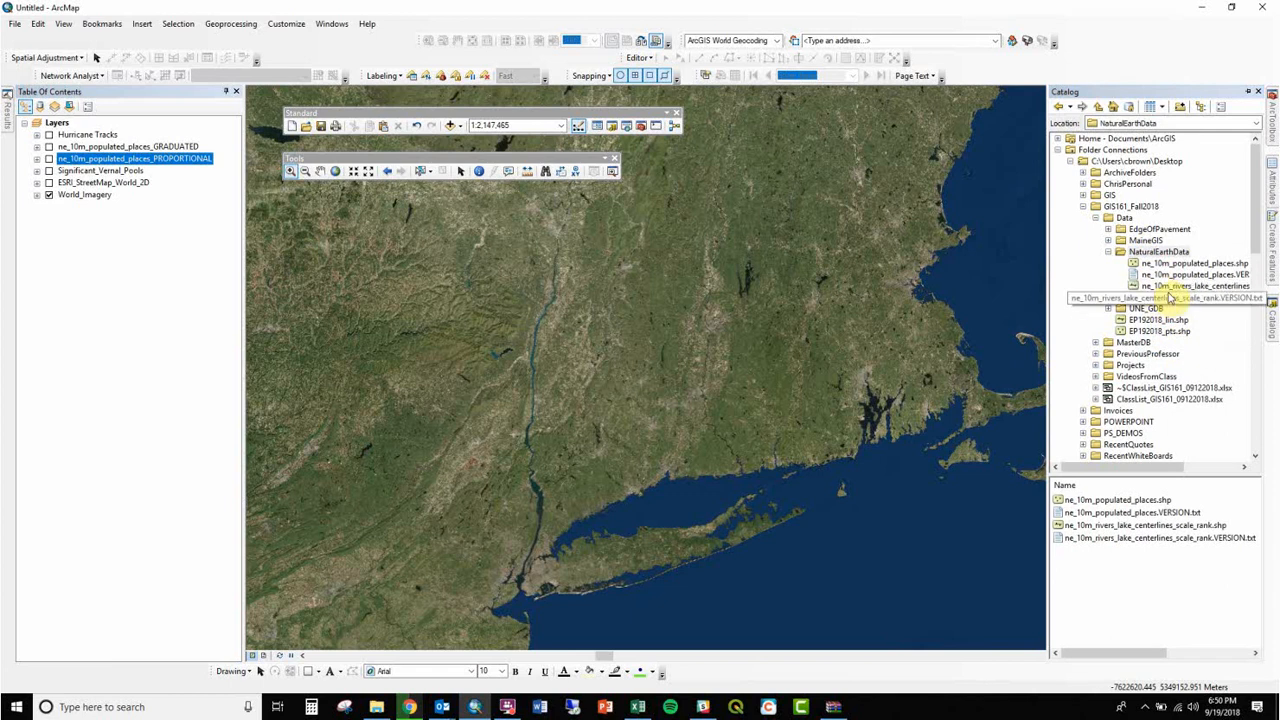
left_click_drag(1160, 290, 960, 308)
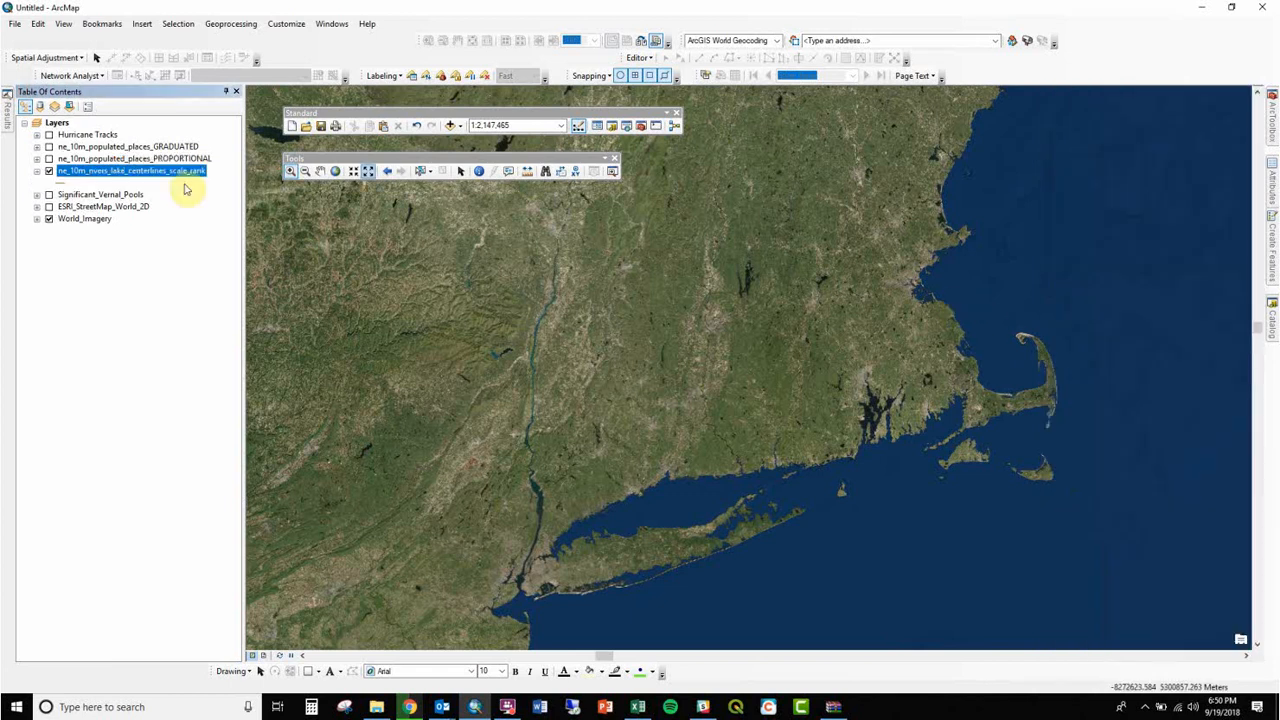
- Symbolize the rivers and lake centerlines layer with the saved bright cyan line style of width 4.00
left_click(62, 184)
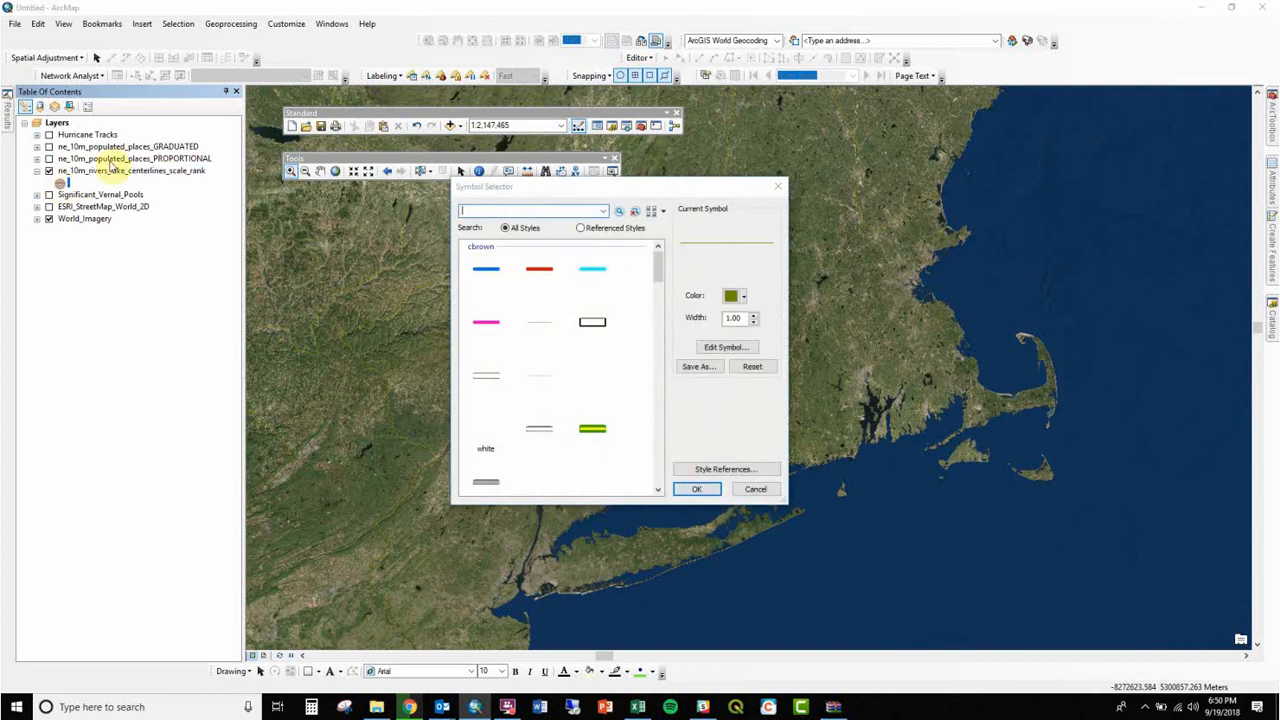
left_click(596, 273)
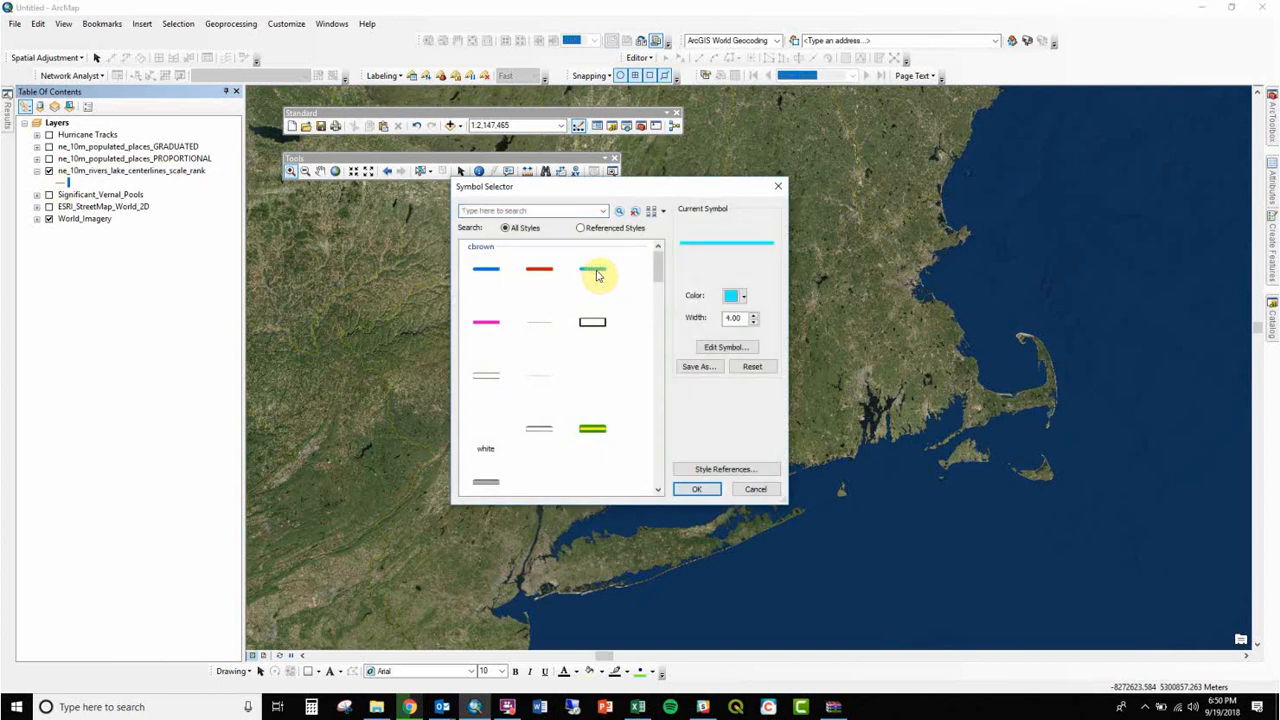
double_click(596, 273)
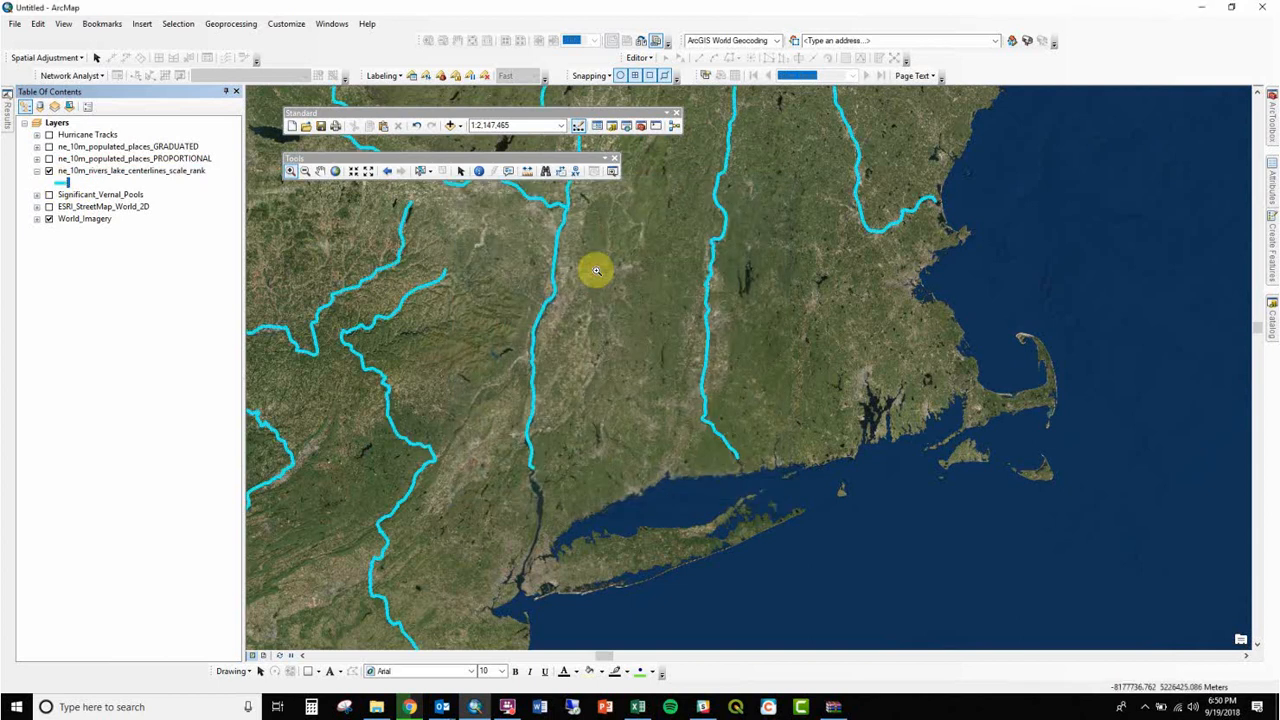
left_click(37, 147)
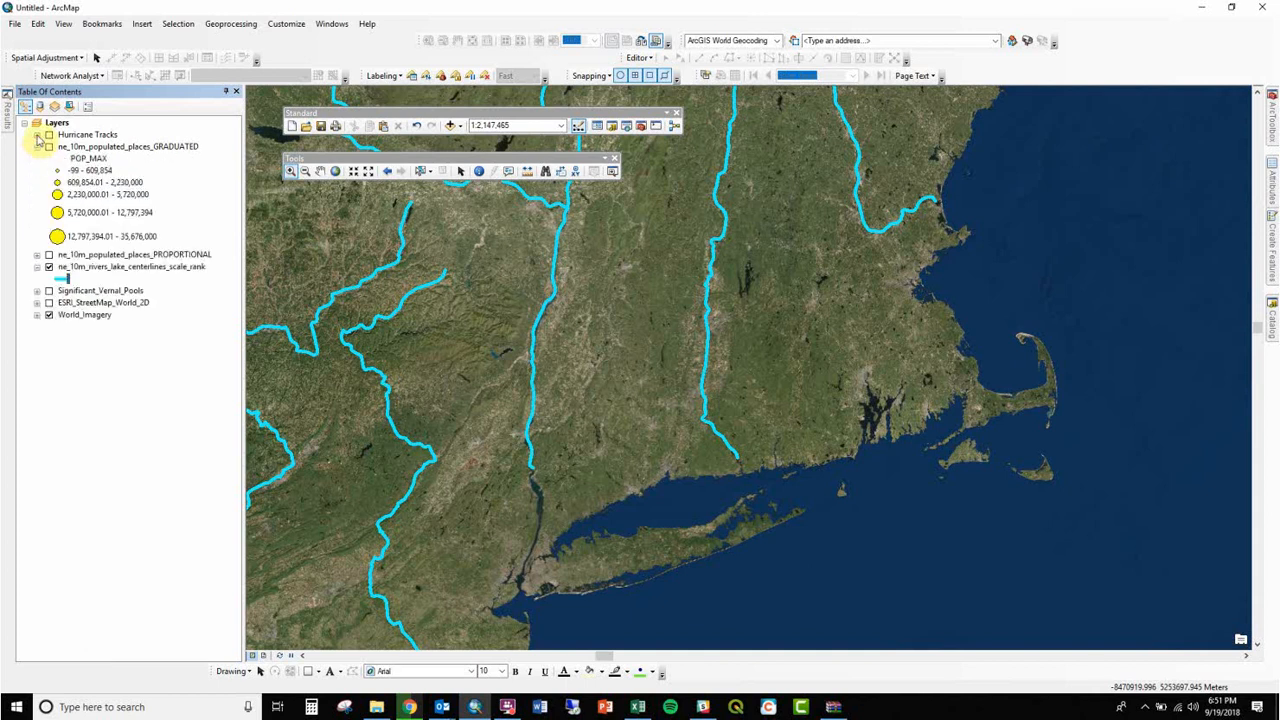
left_click(37, 135)
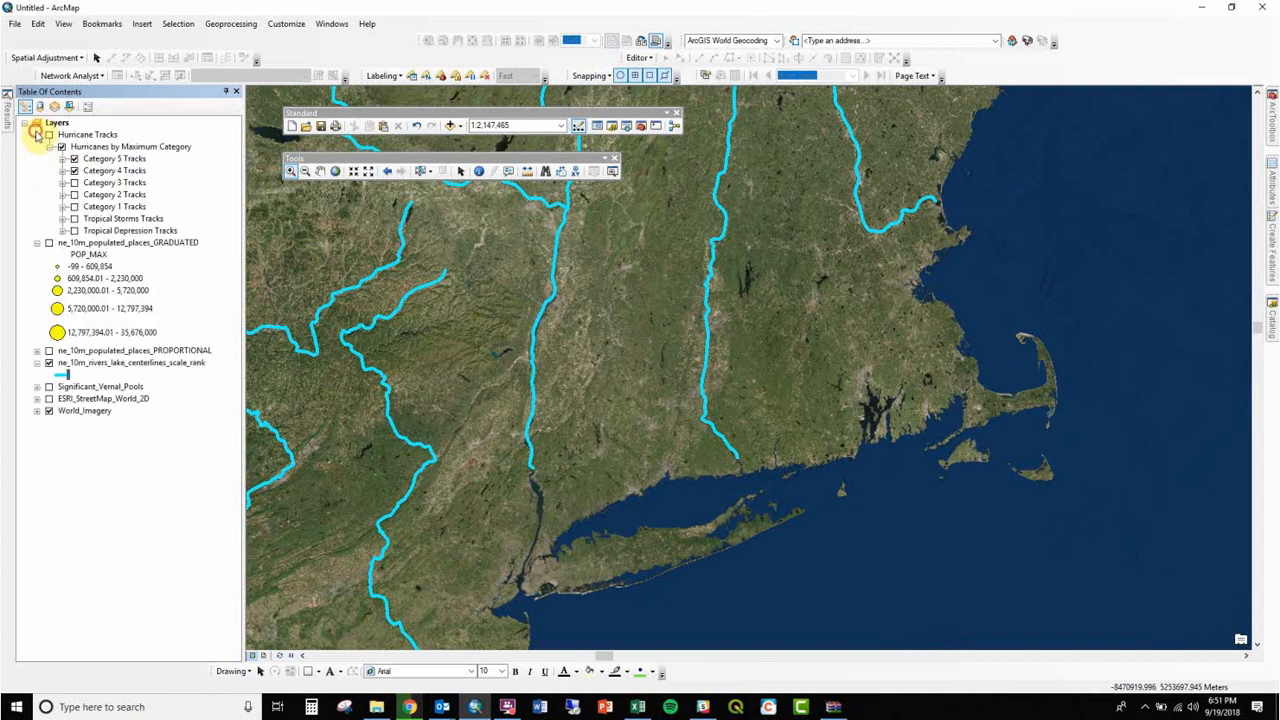
left_click(37, 135)
left_click(37, 147)
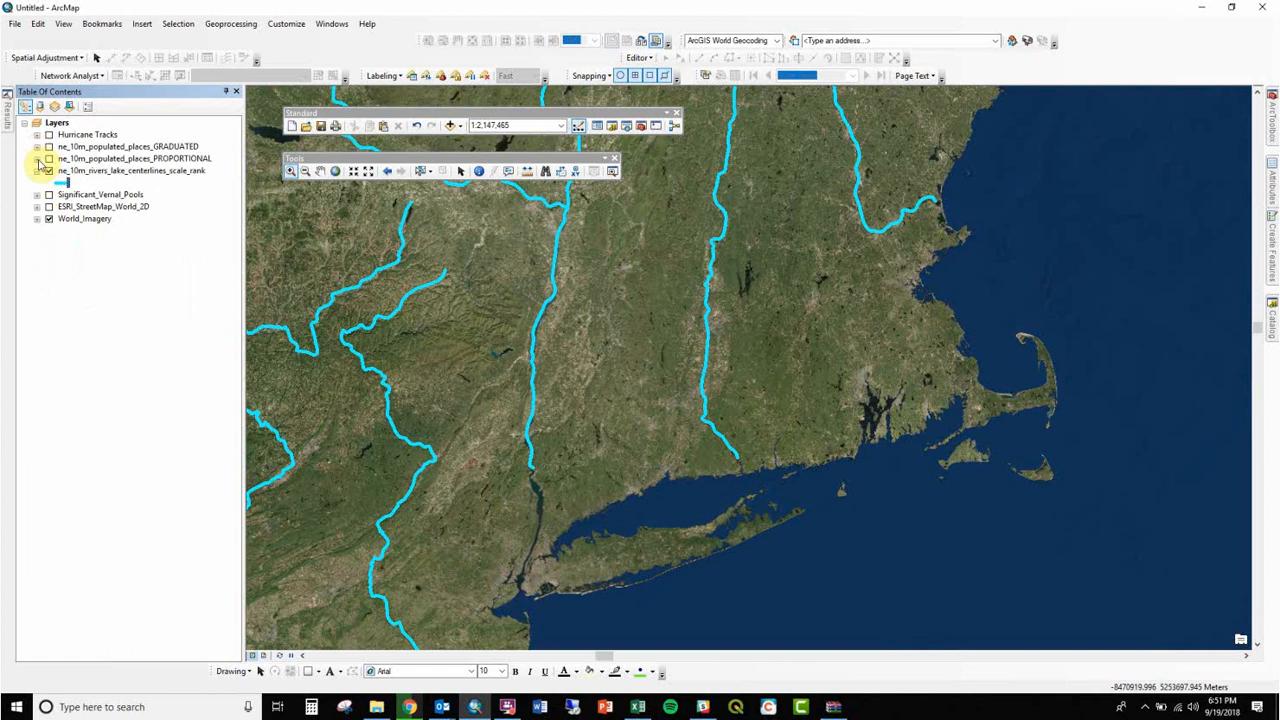
- Expand the Significant_Vernal_Pools legend and examine the Straddler Pool symbol's save-to-style properties and the saved green outline symbol, without applying changes
left_click(37, 195)
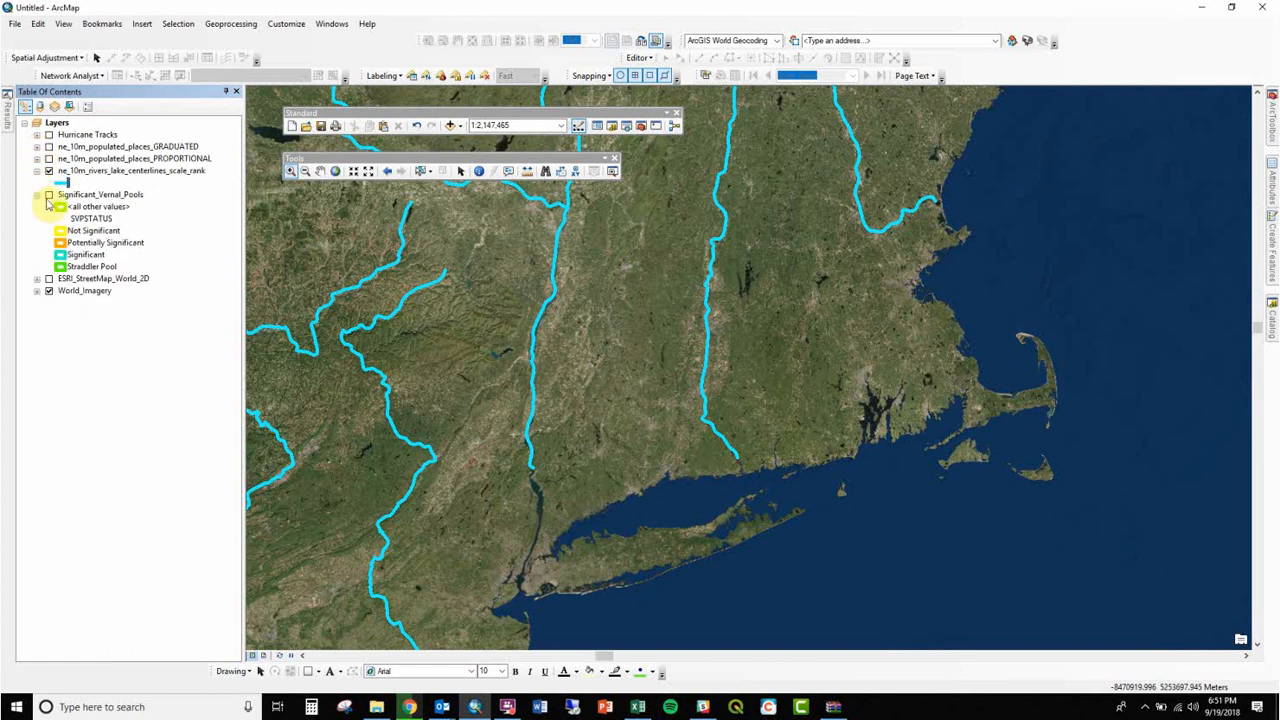
double_click(60, 268)
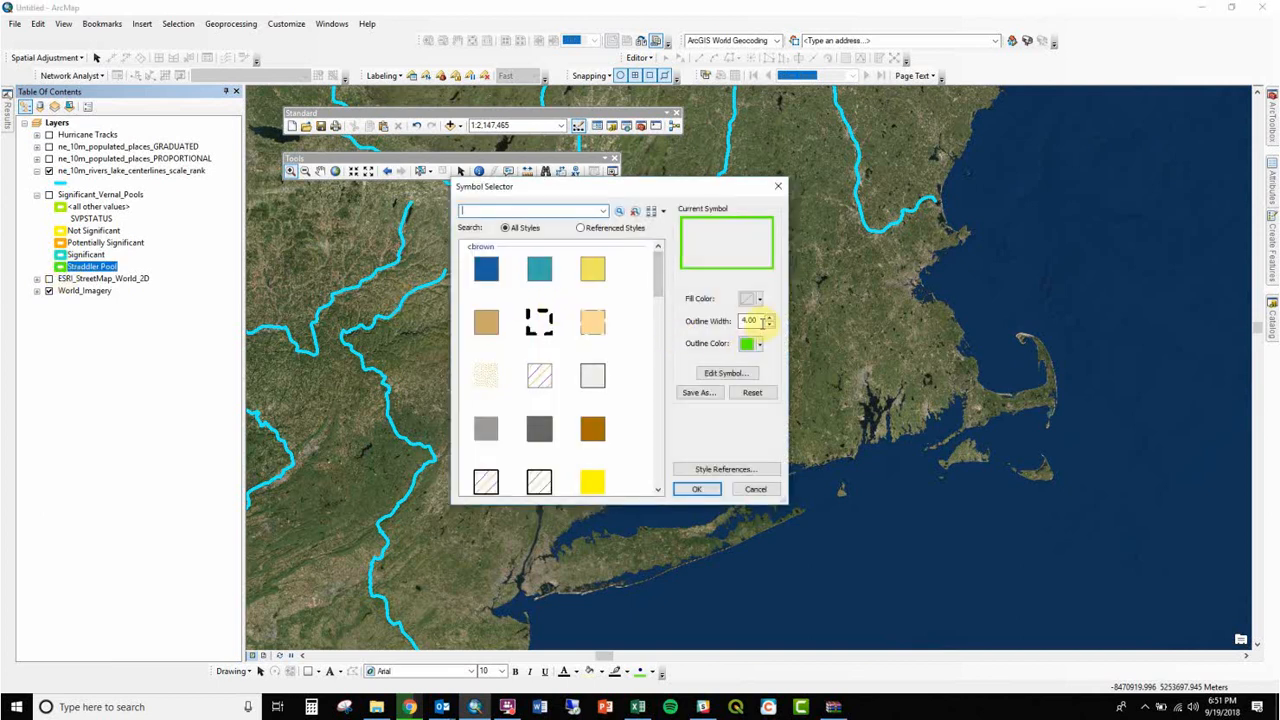
left_click(700, 392)
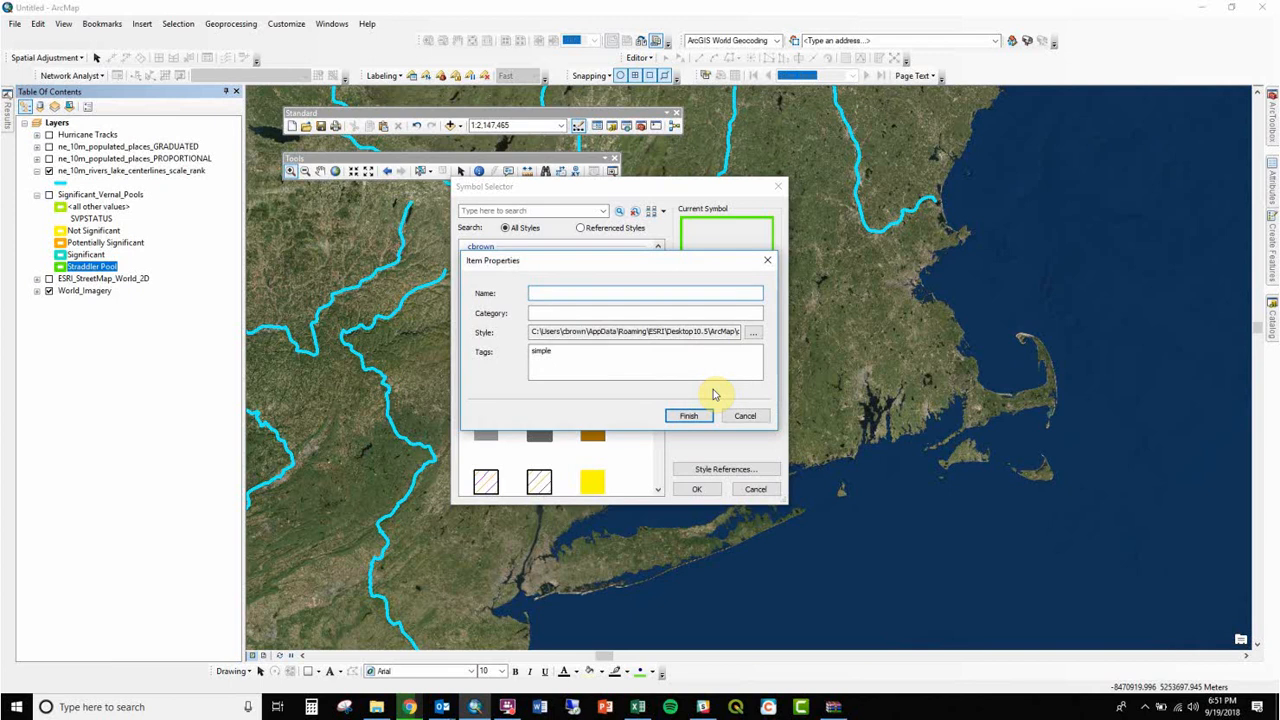
key("Escape")
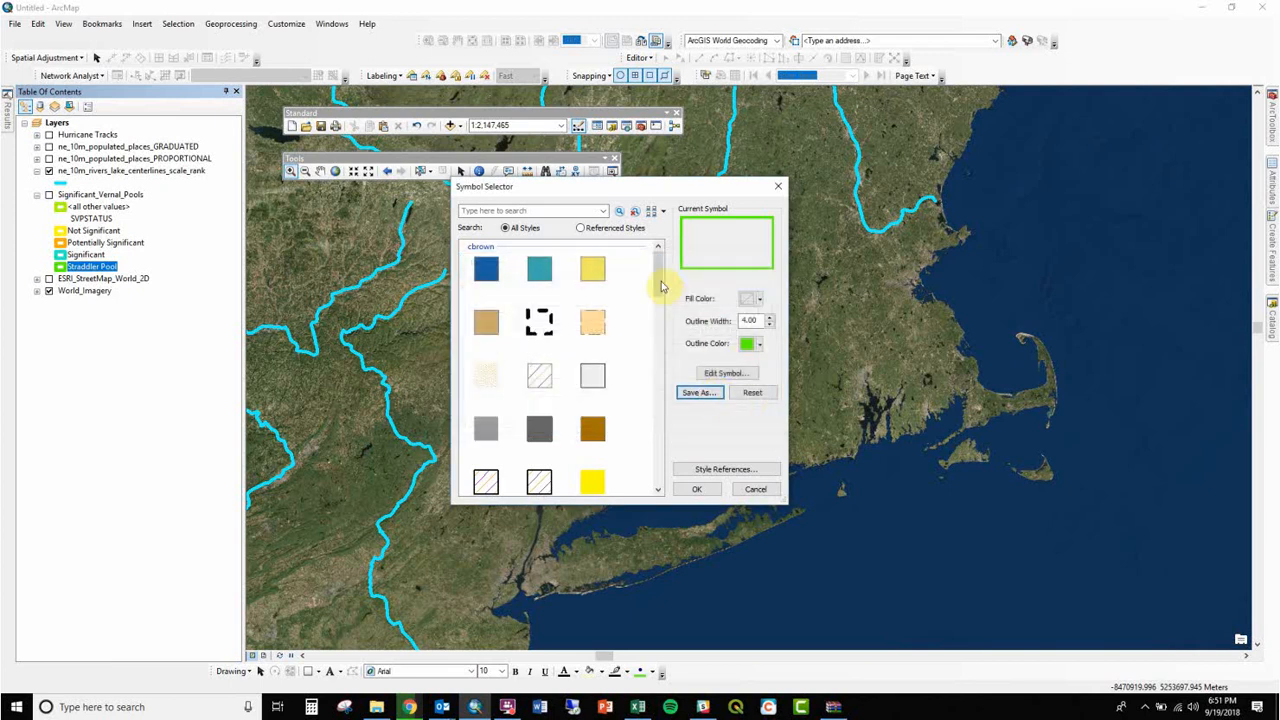
scroll(655, 295, "down", 3)
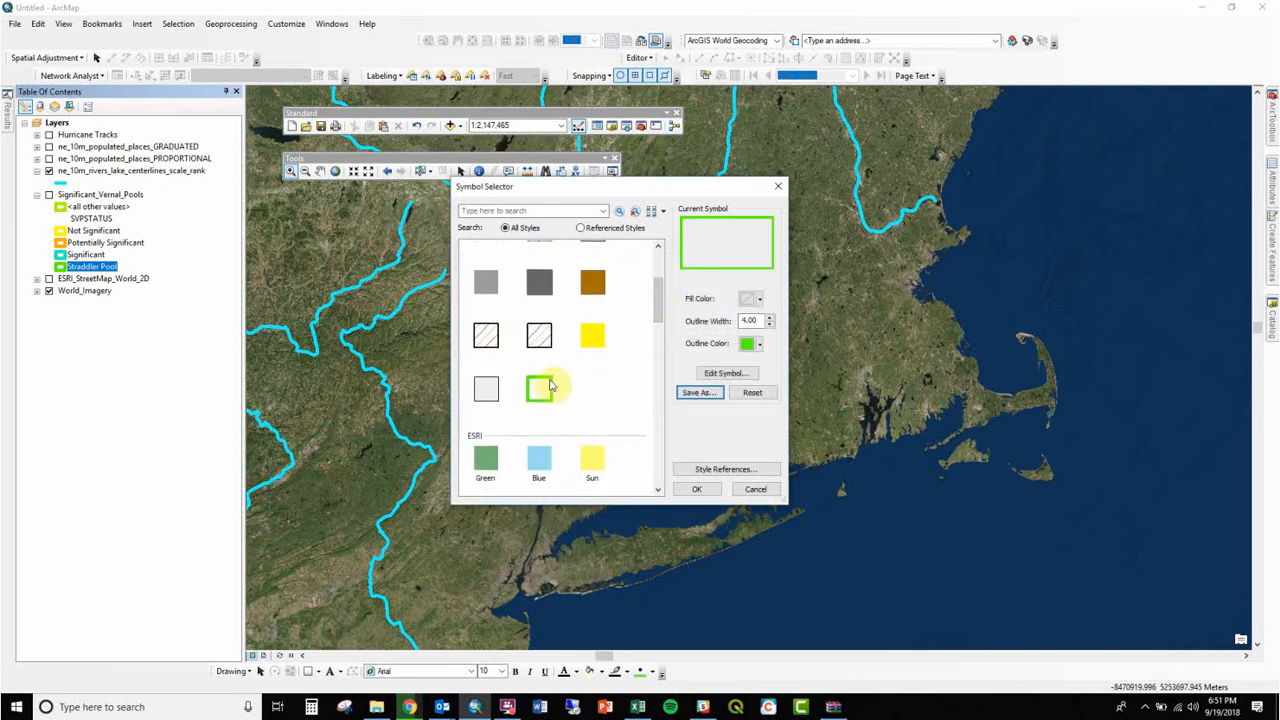
left_click(545, 389)
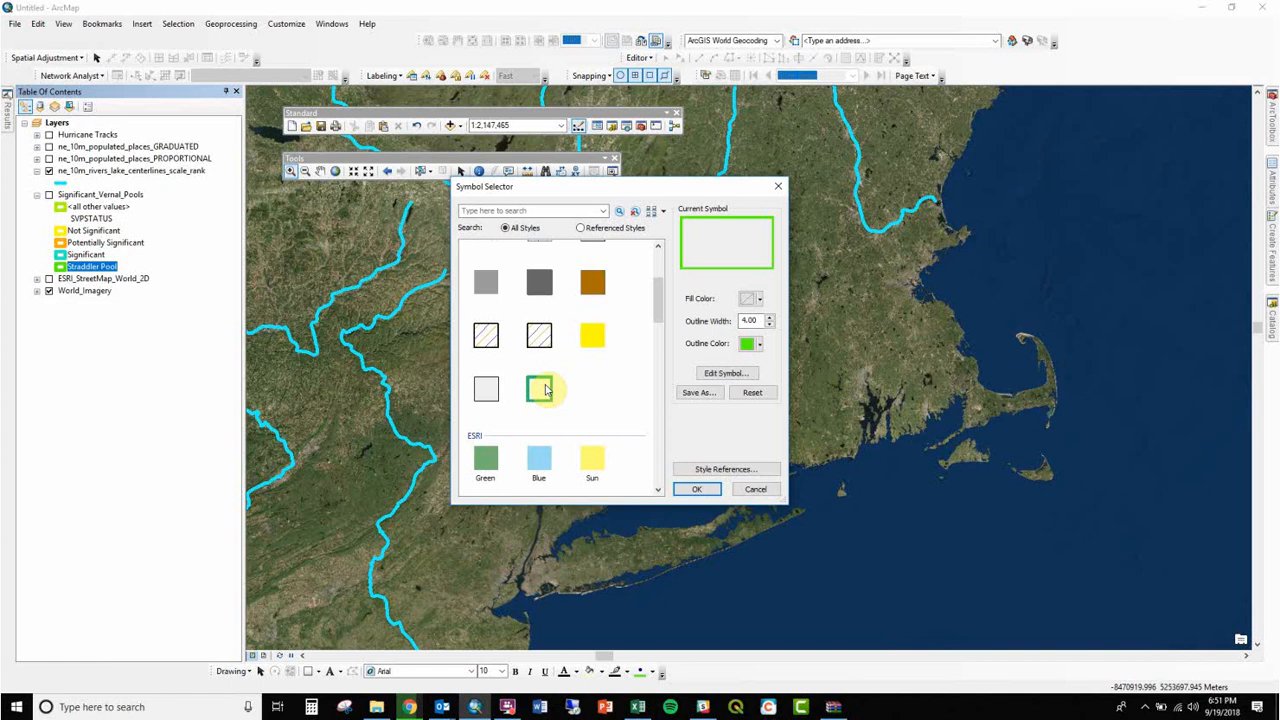
left_click(744, 487)
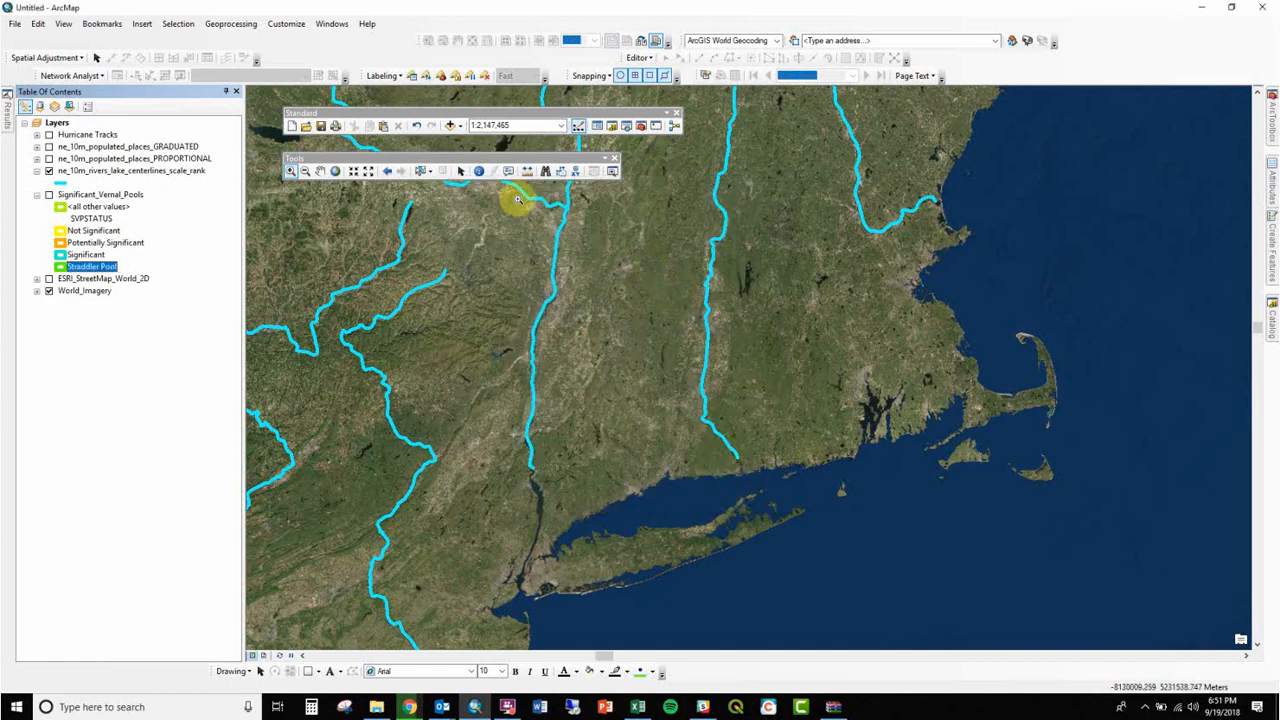
- Collapse the Significant_Vernal_Pools legend in the table of contents
left_click(322, 170)
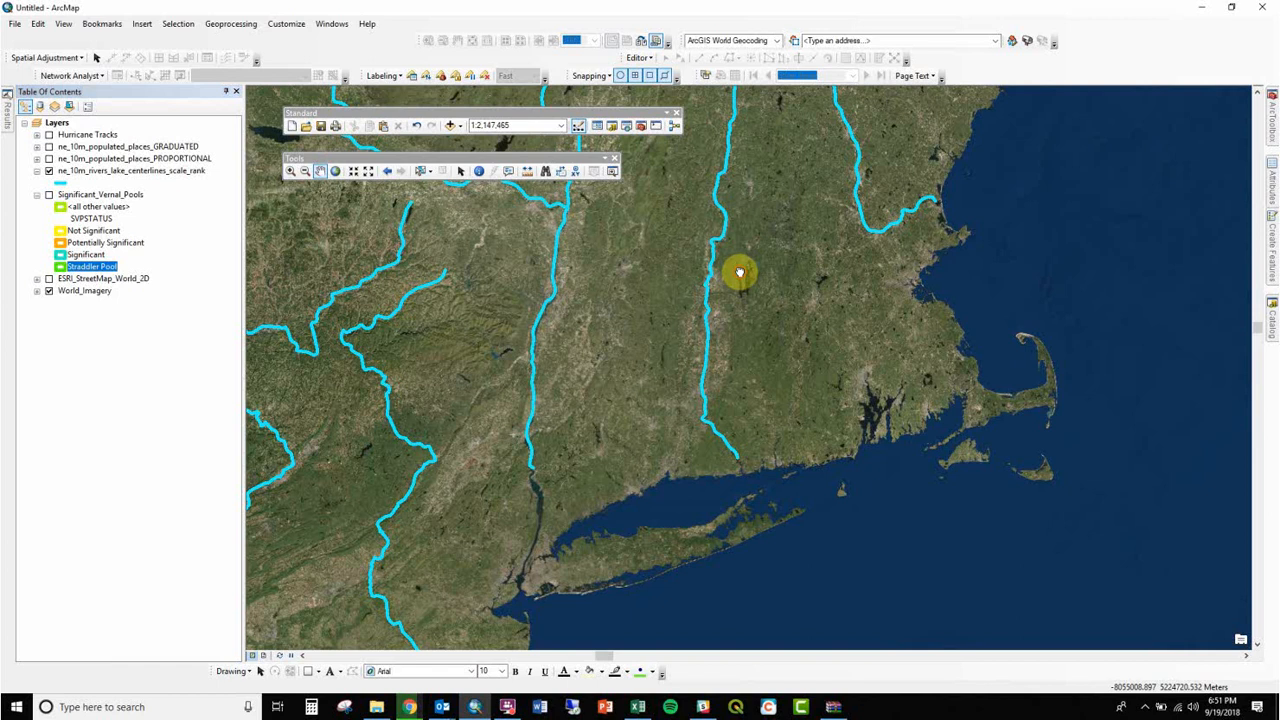
left_click_drag(737, 271, 814, 417)
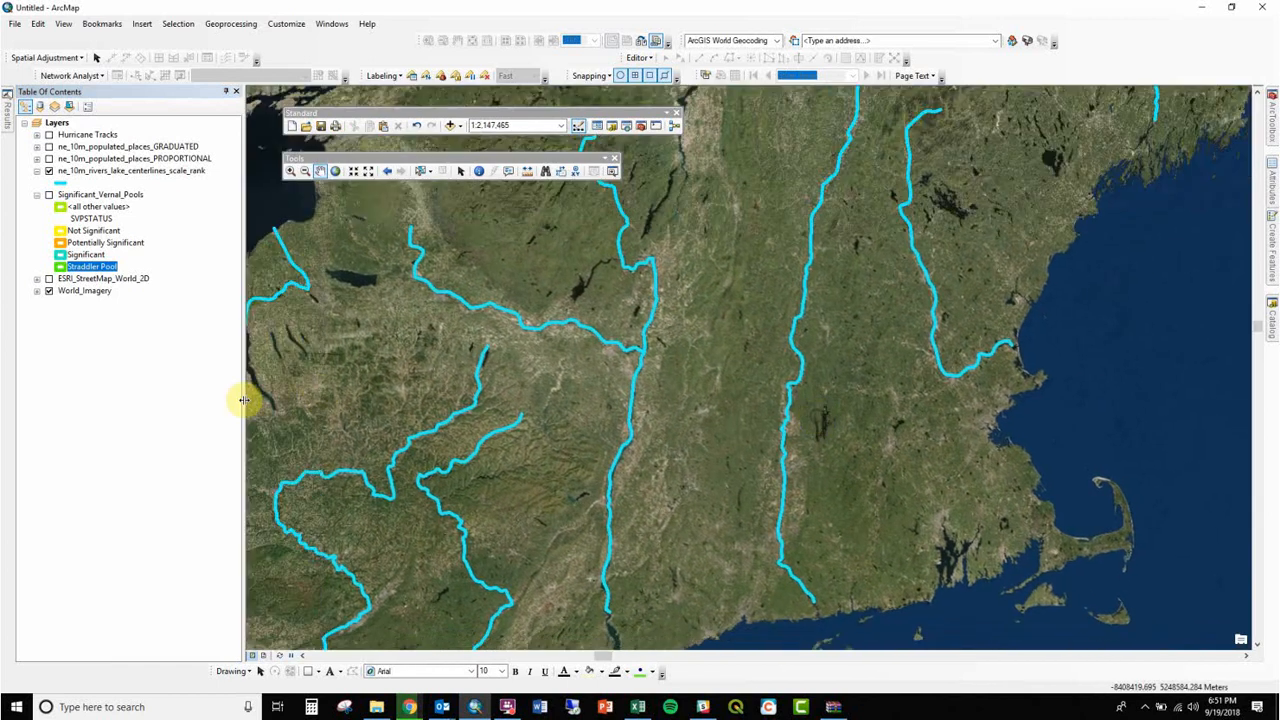
left_click(37, 195)
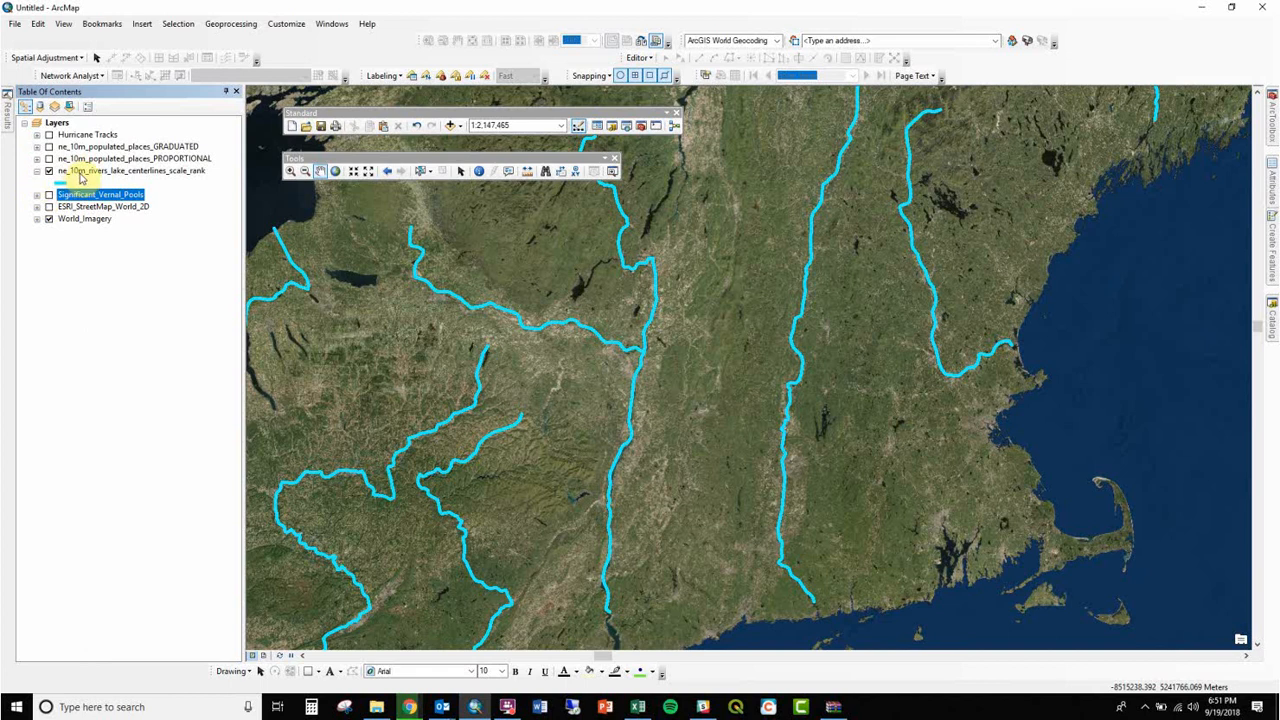
- Examine the rivers and lake centerlines attribute table sorted by featurecla and by scalerank in both directions, including its last columns, and close it
right_click(80, 175)
left_click(115, 212)
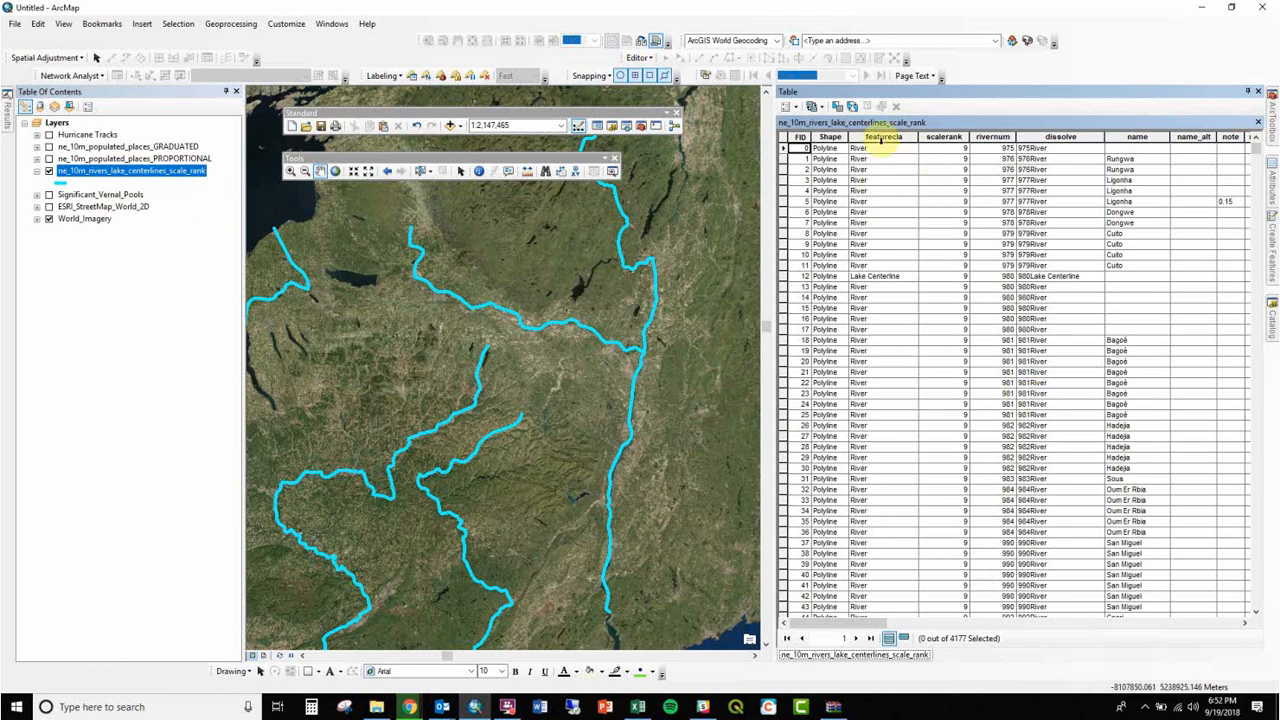
double_click(880, 138)
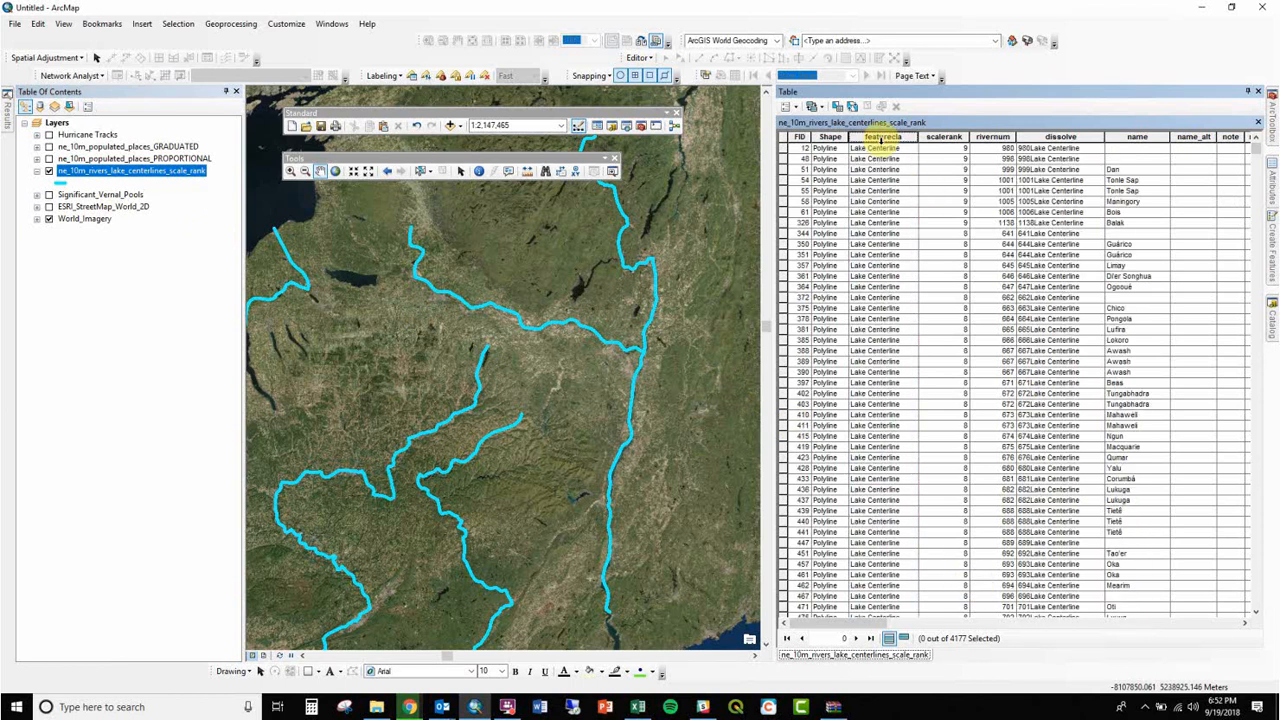
double_click(880, 138)
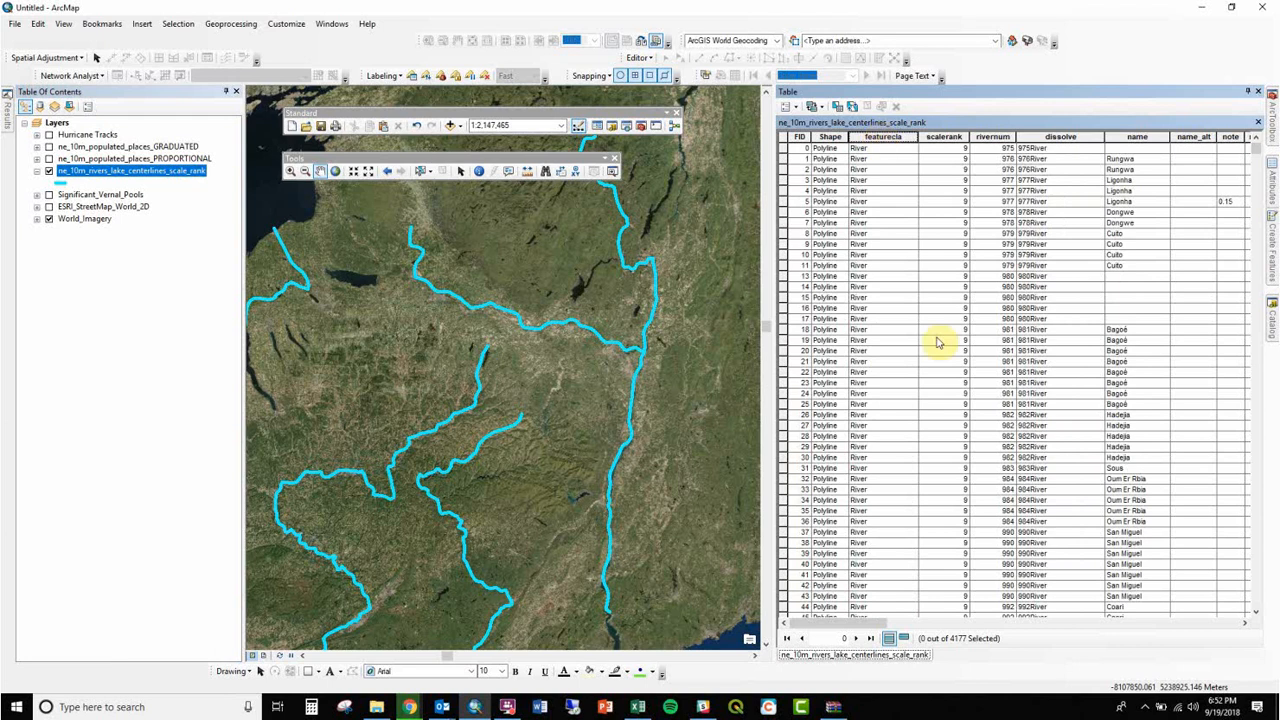
double_click(950, 137)
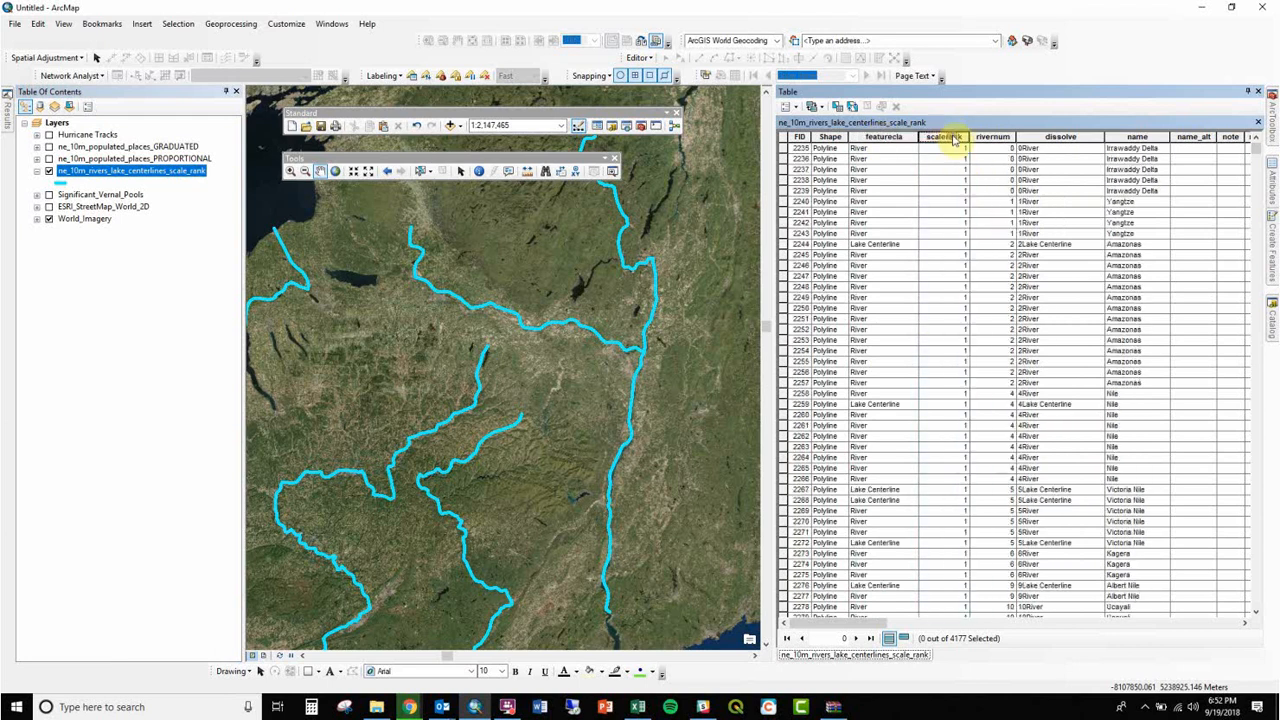
double_click(950, 137)
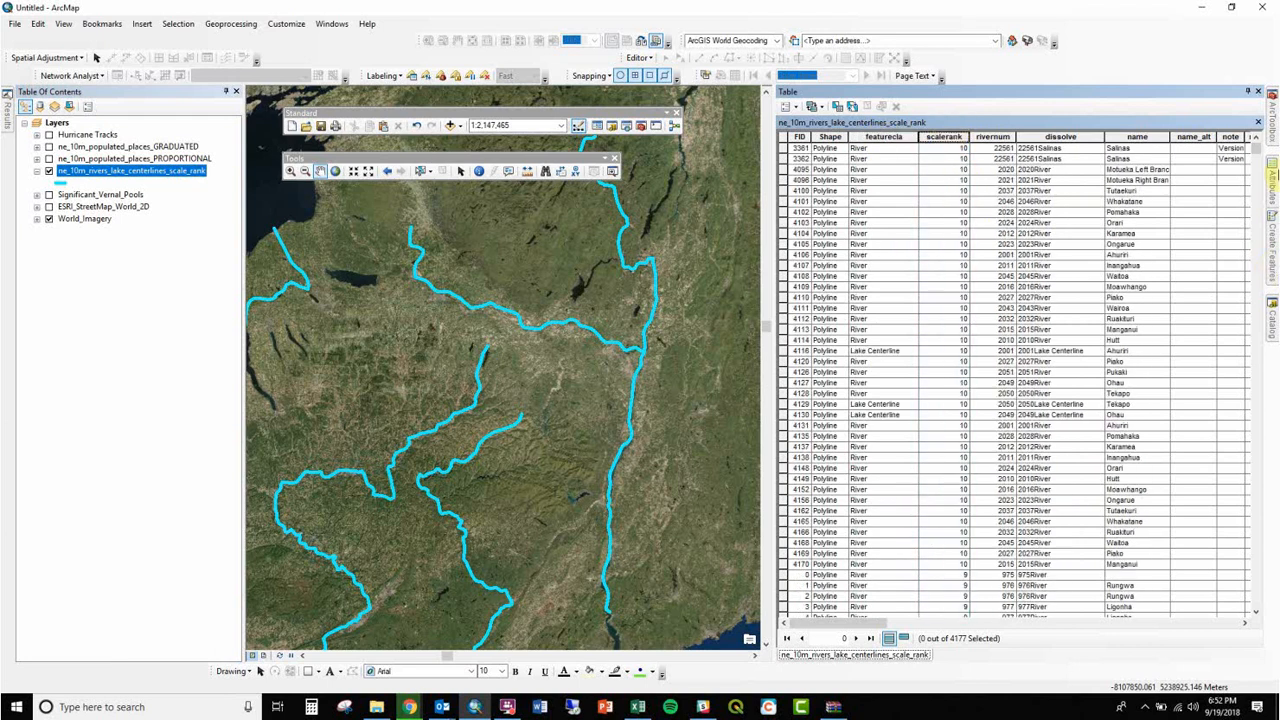
left_click_drag(1258, 151, 1229, 86)
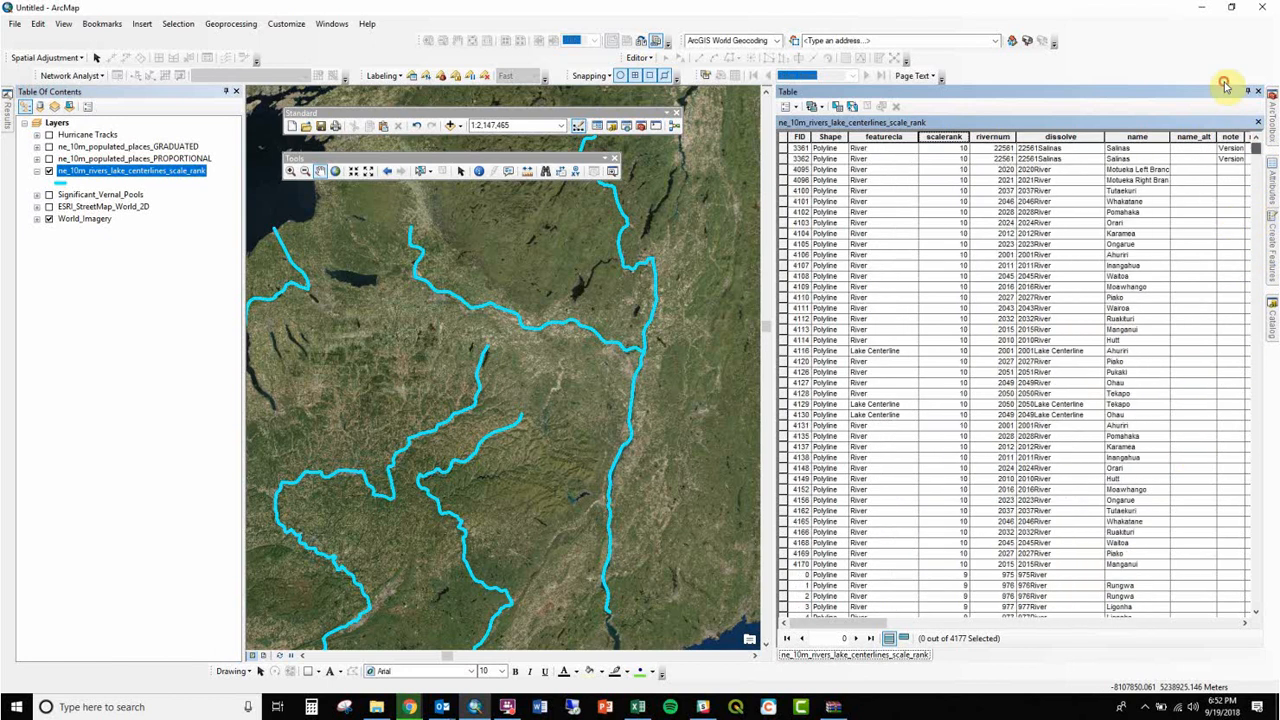
left_click(1006, 187)
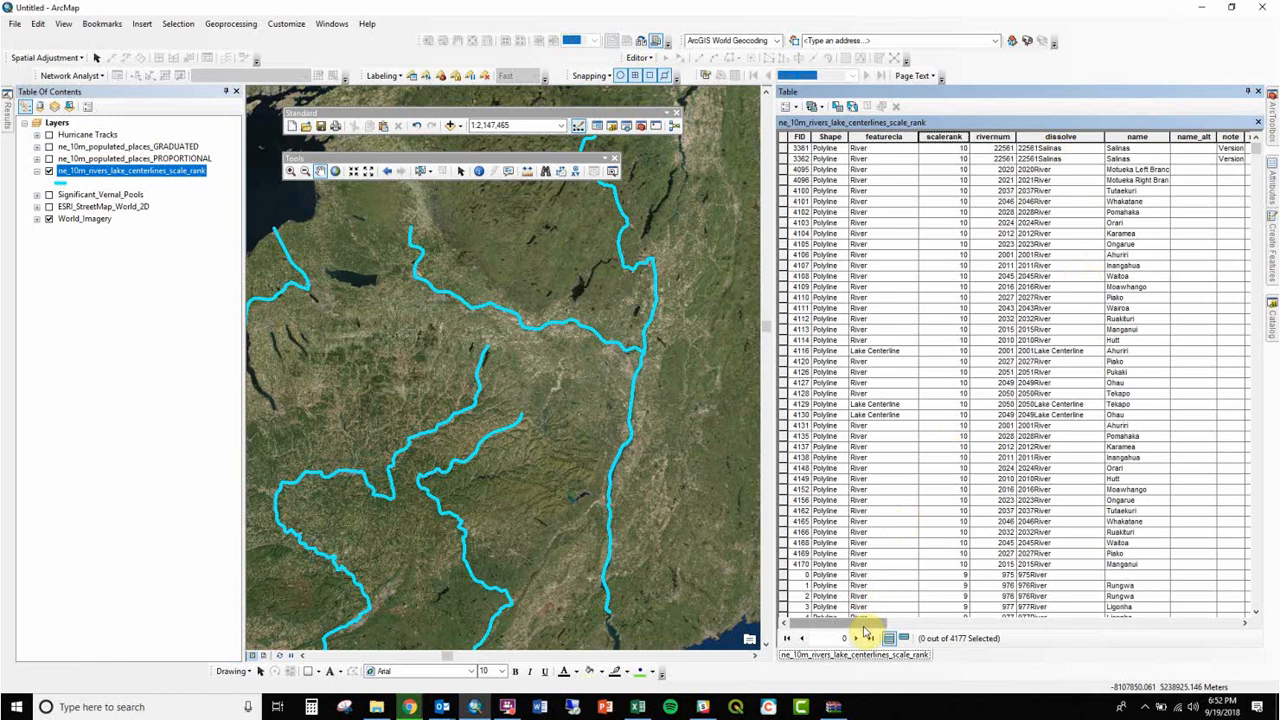
left_click_drag(866, 634, 1227, 628)
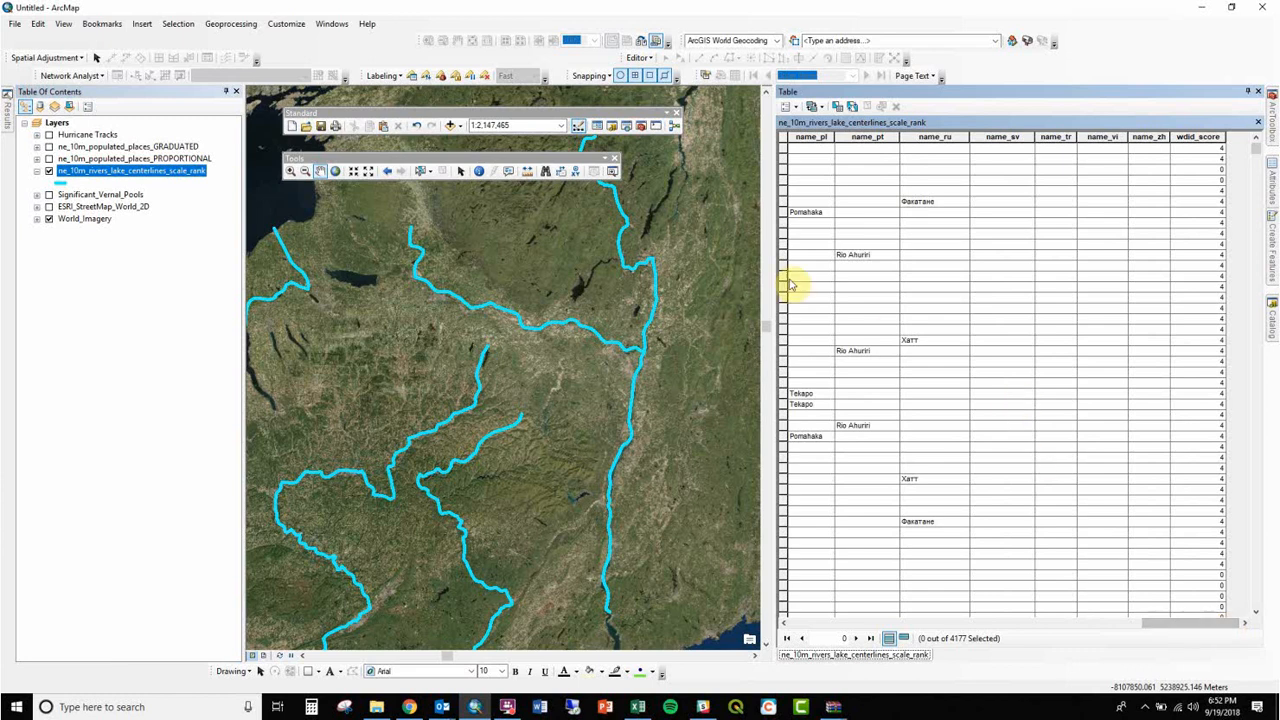
left_click(1254, 93)
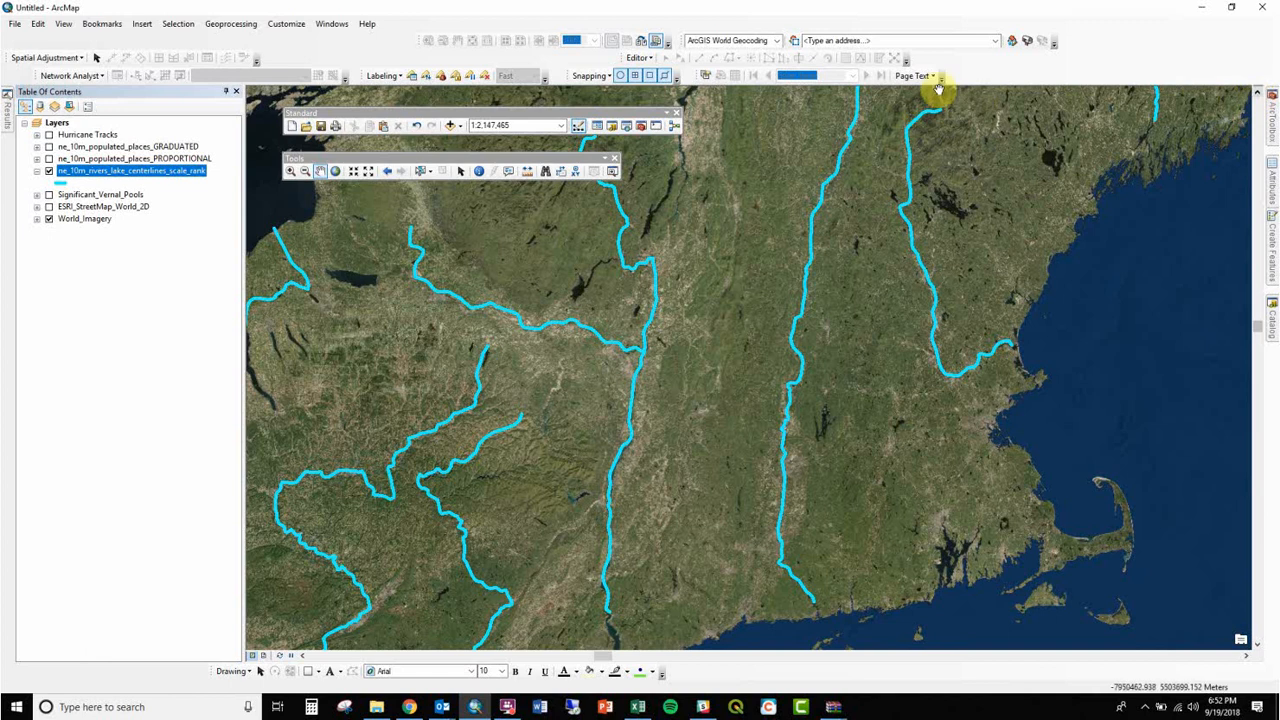
- Symbolize the rivers and lake centerlines layer with proportional symbols based on the scalerank field
double_click(183, 172)
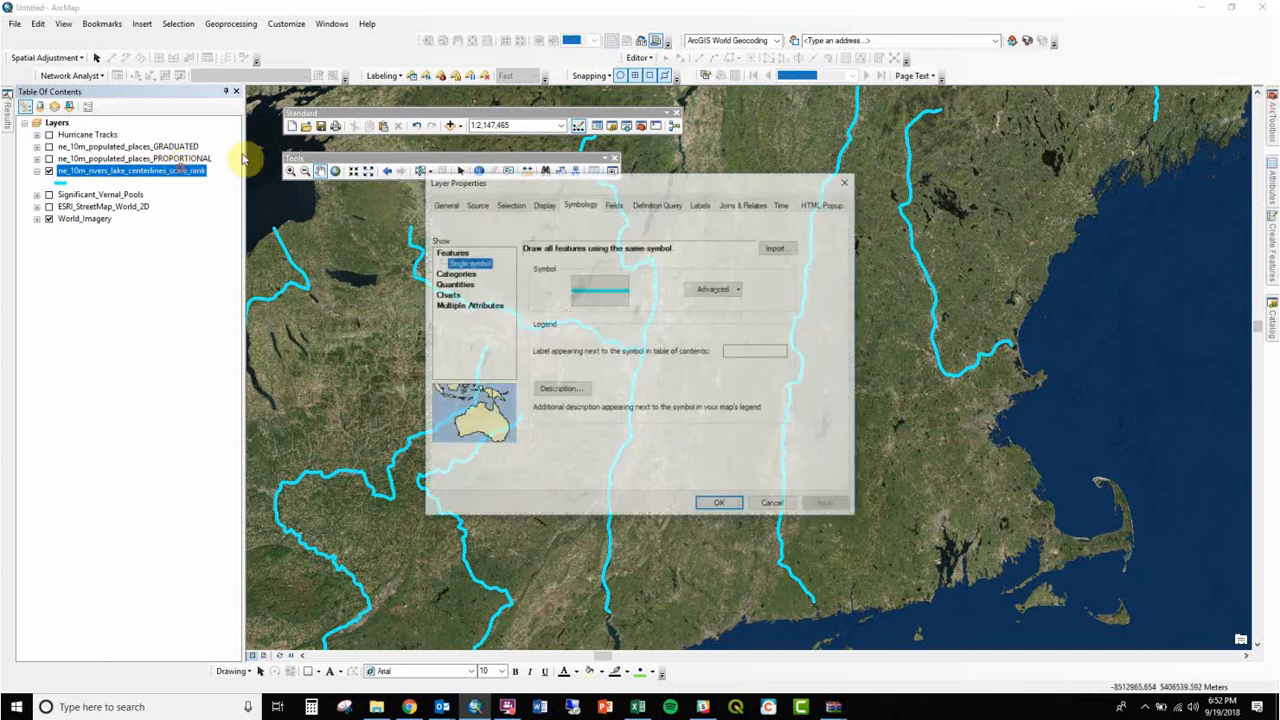
left_click(455, 284)
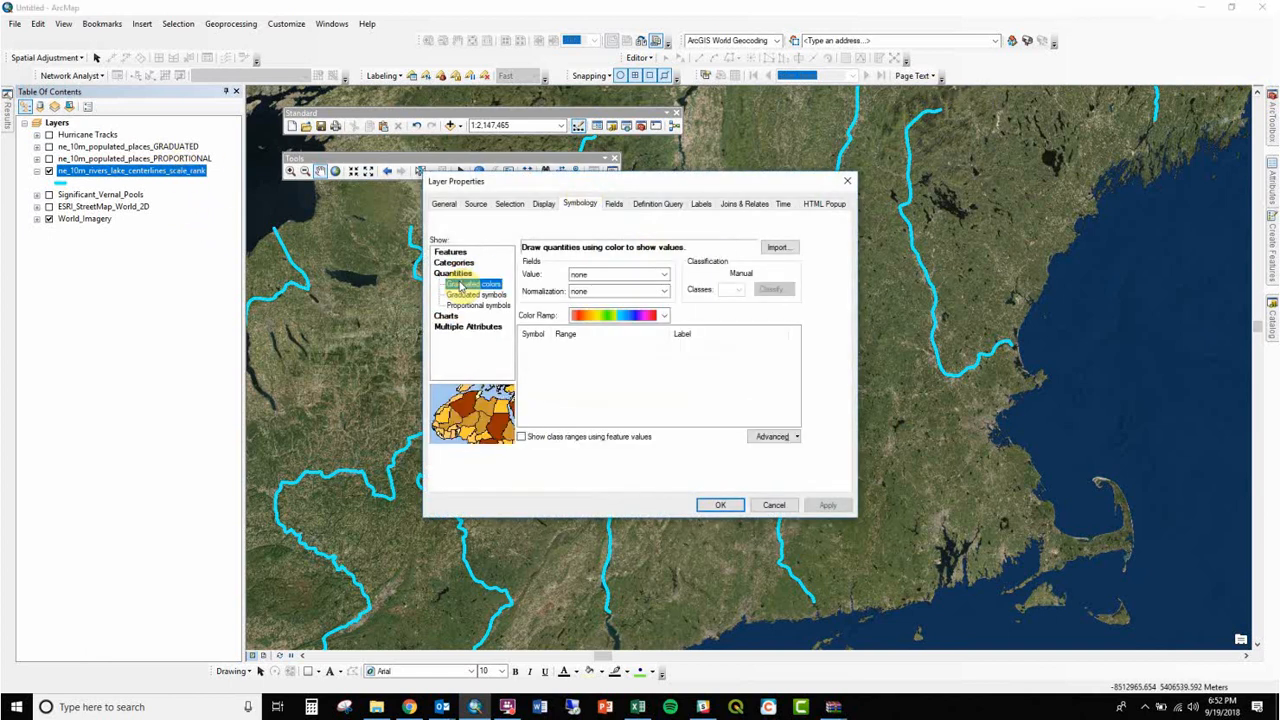
left_click(604, 274)
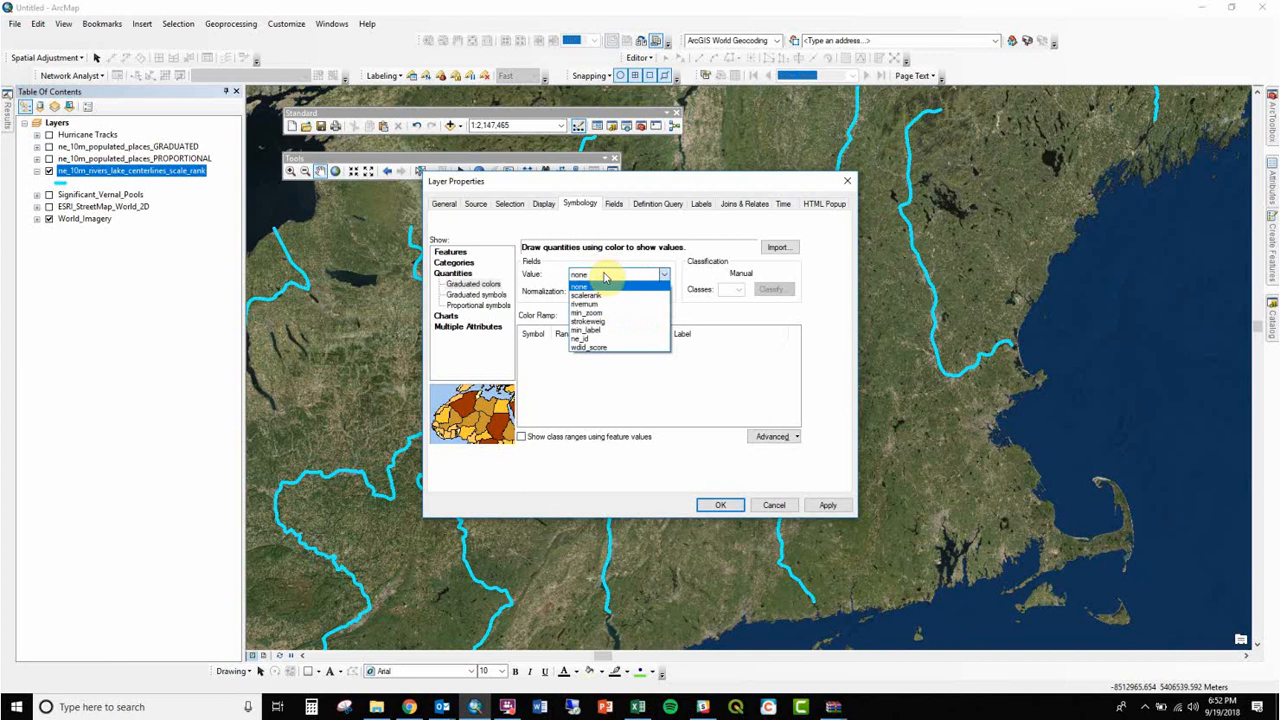
left_click(471, 305)
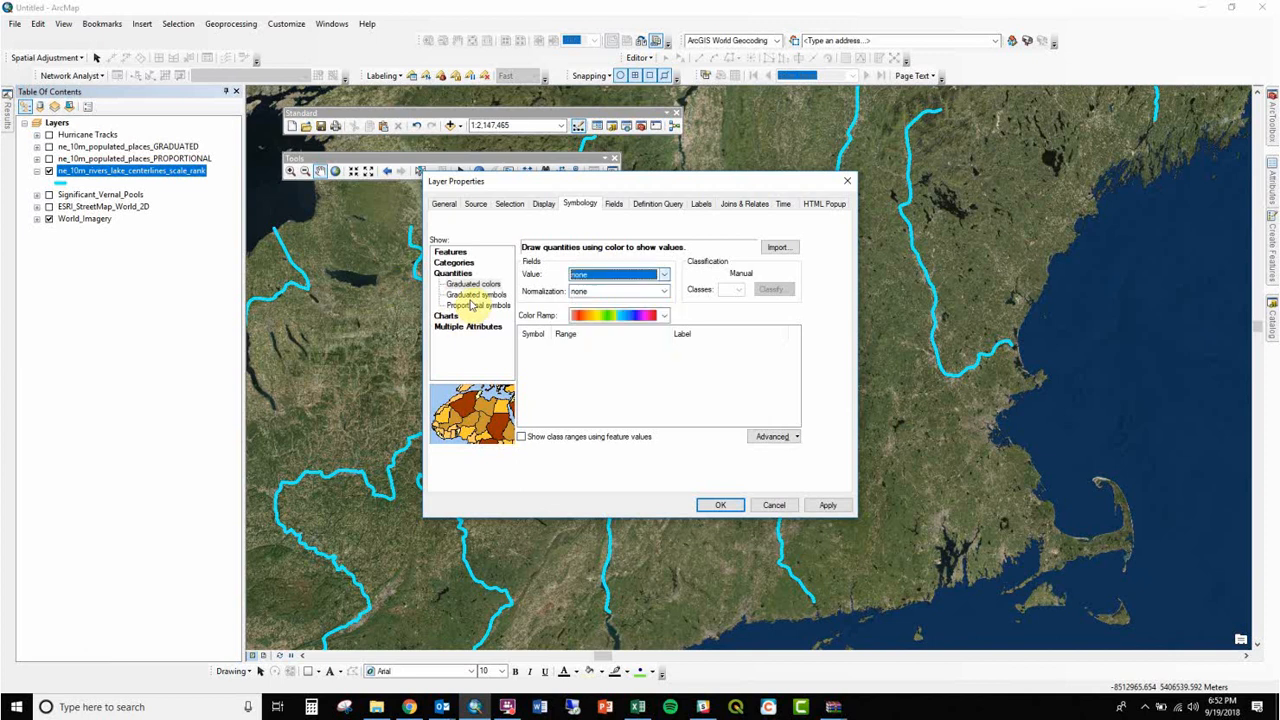
left_click(474, 295)
left_click(474, 305)
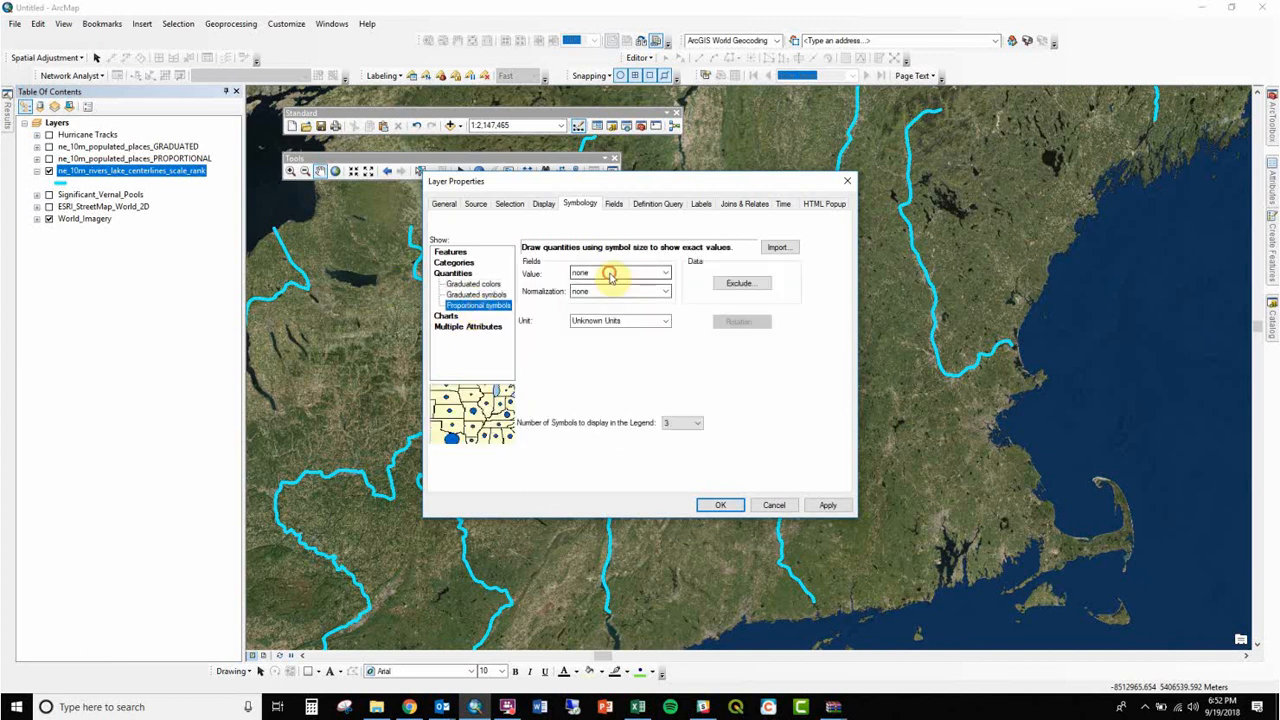
left_click(609, 274)
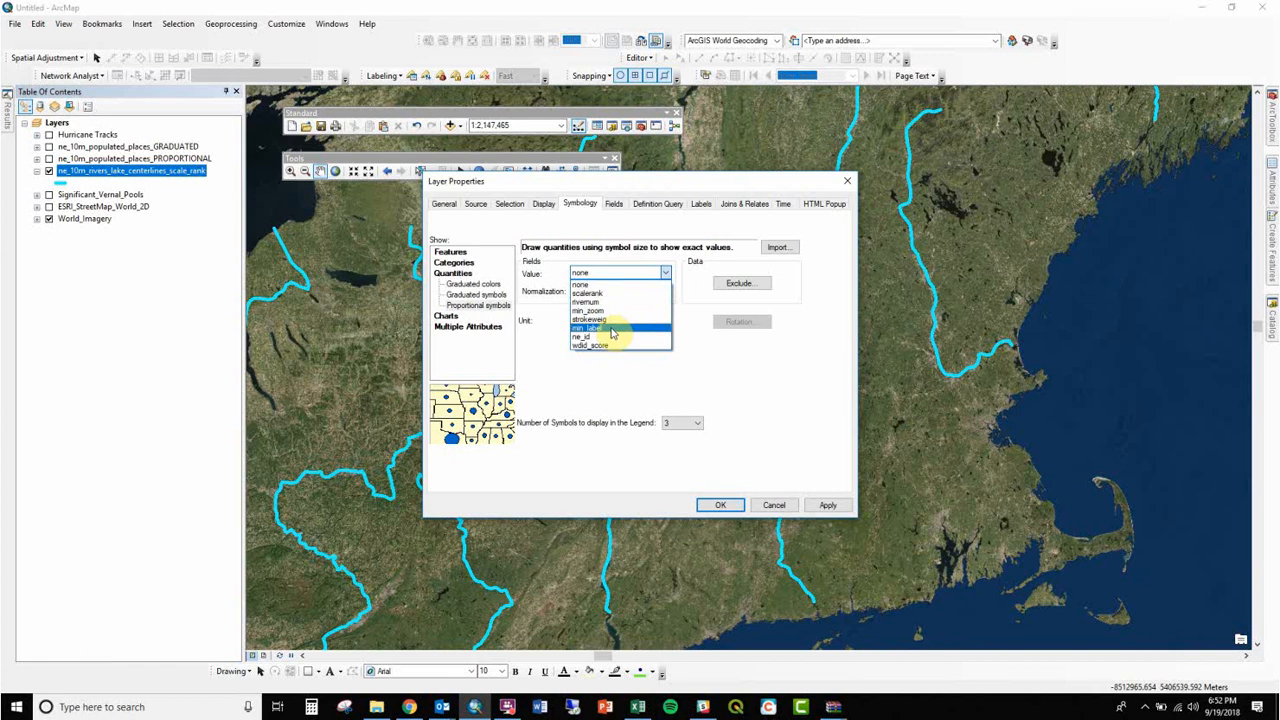
left_click(600, 293)
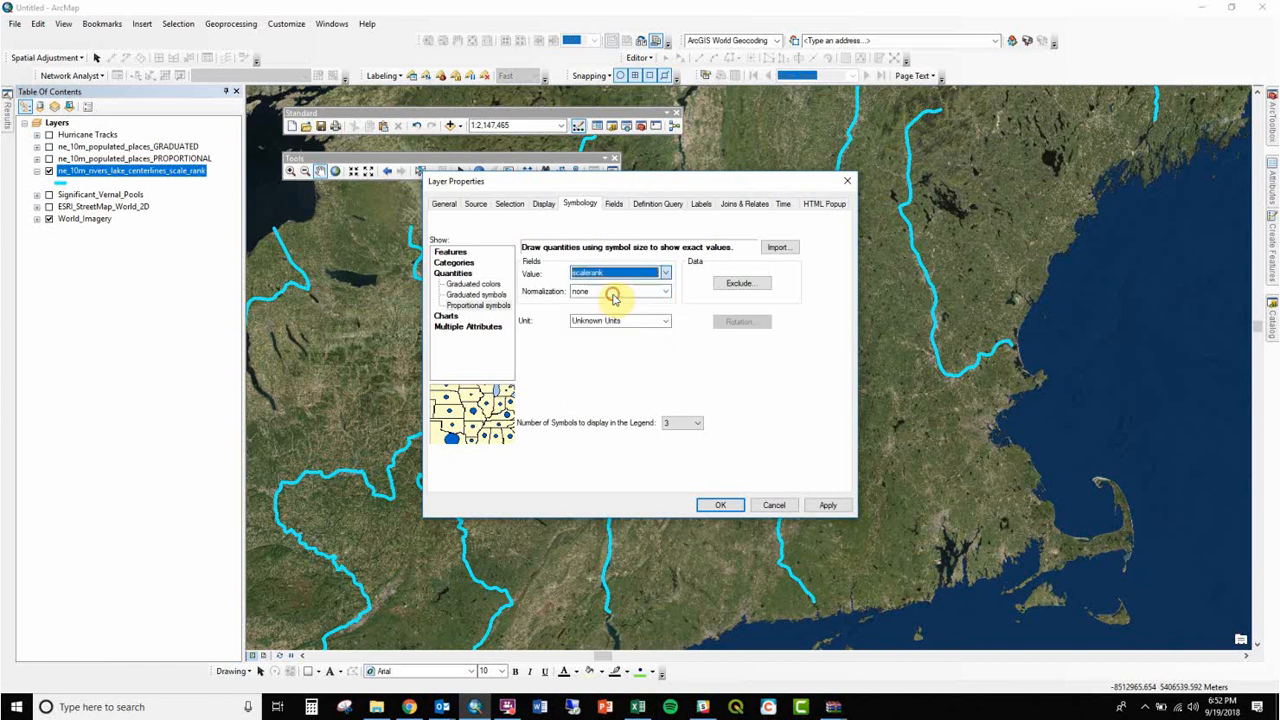
left_click(718, 506)
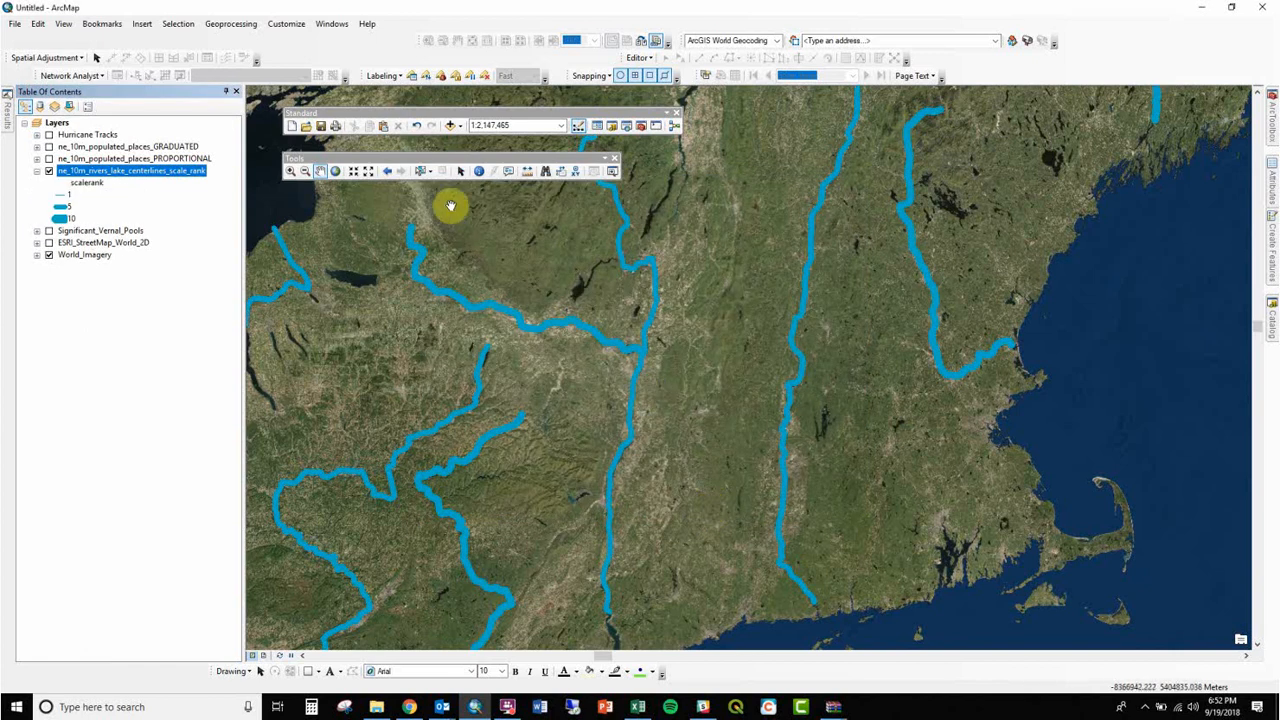
- Switch the rivers and lake centerlines symbology to graduated symbols based on scalerank with 10 classes
left_click(367, 173)
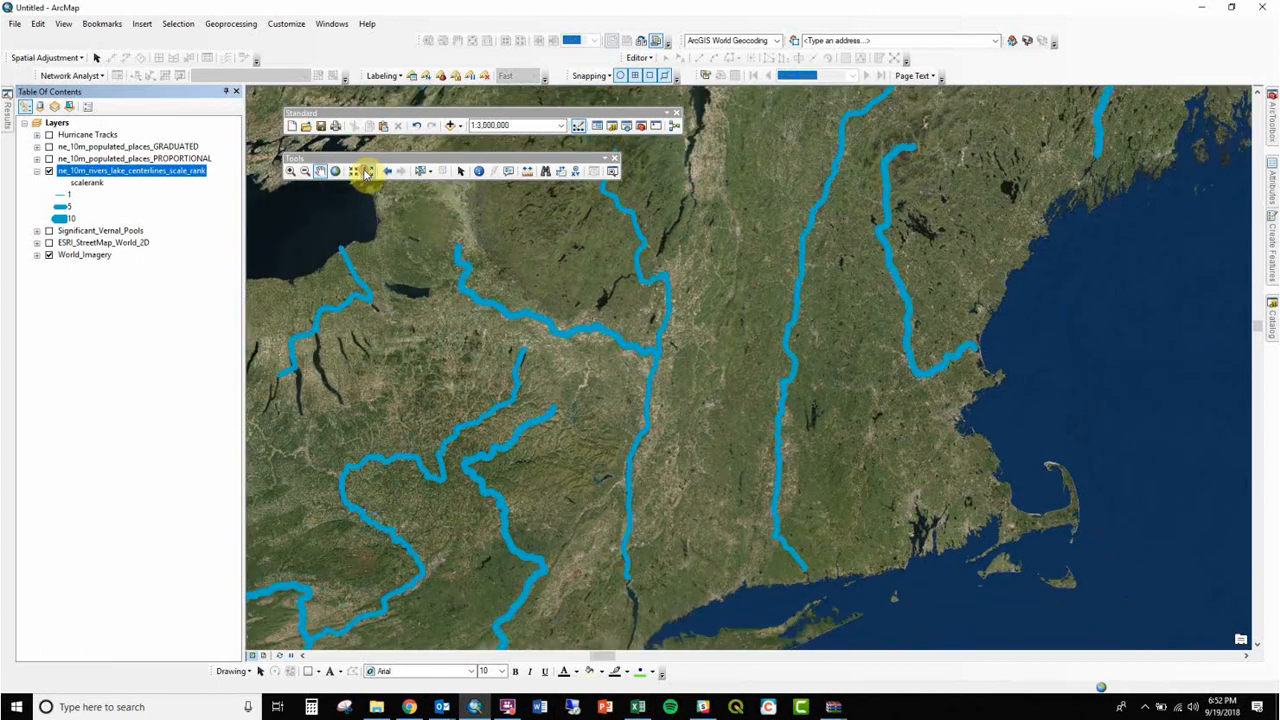
left_click(367, 173)
left_click(367, 173)
left_click(367, 173)
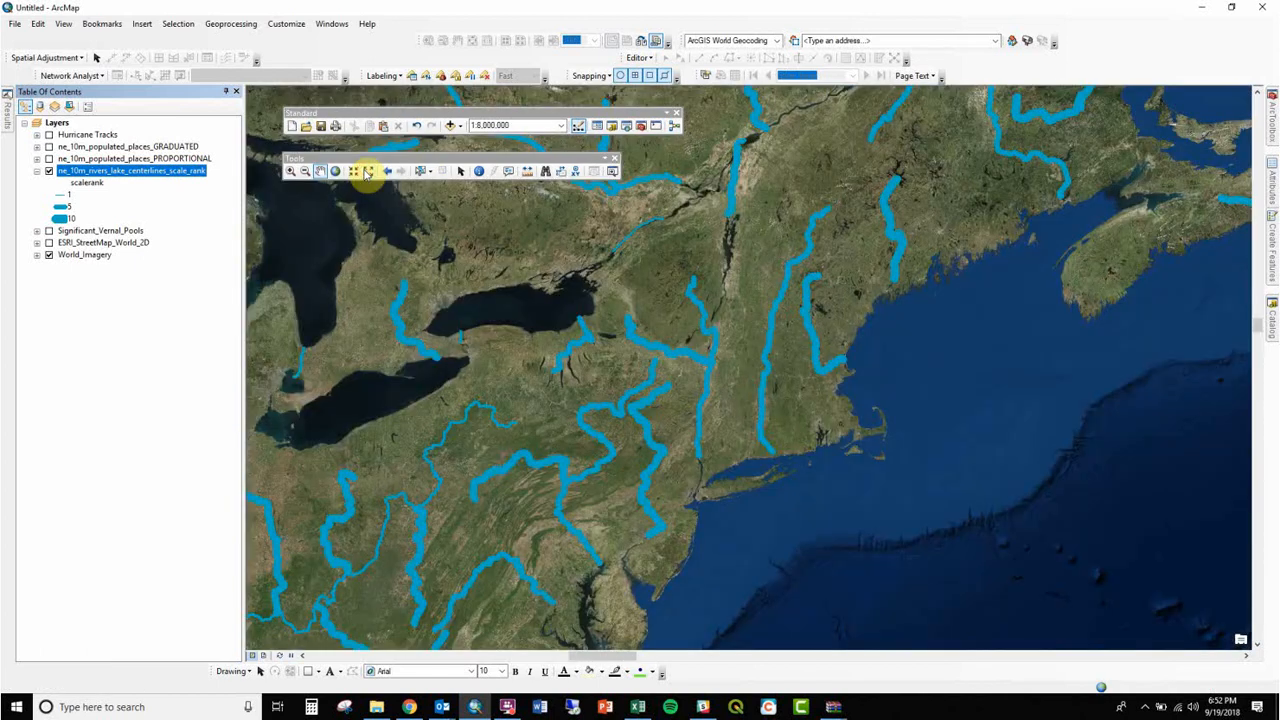
left_click(367, 173)
left_click(367, 173)
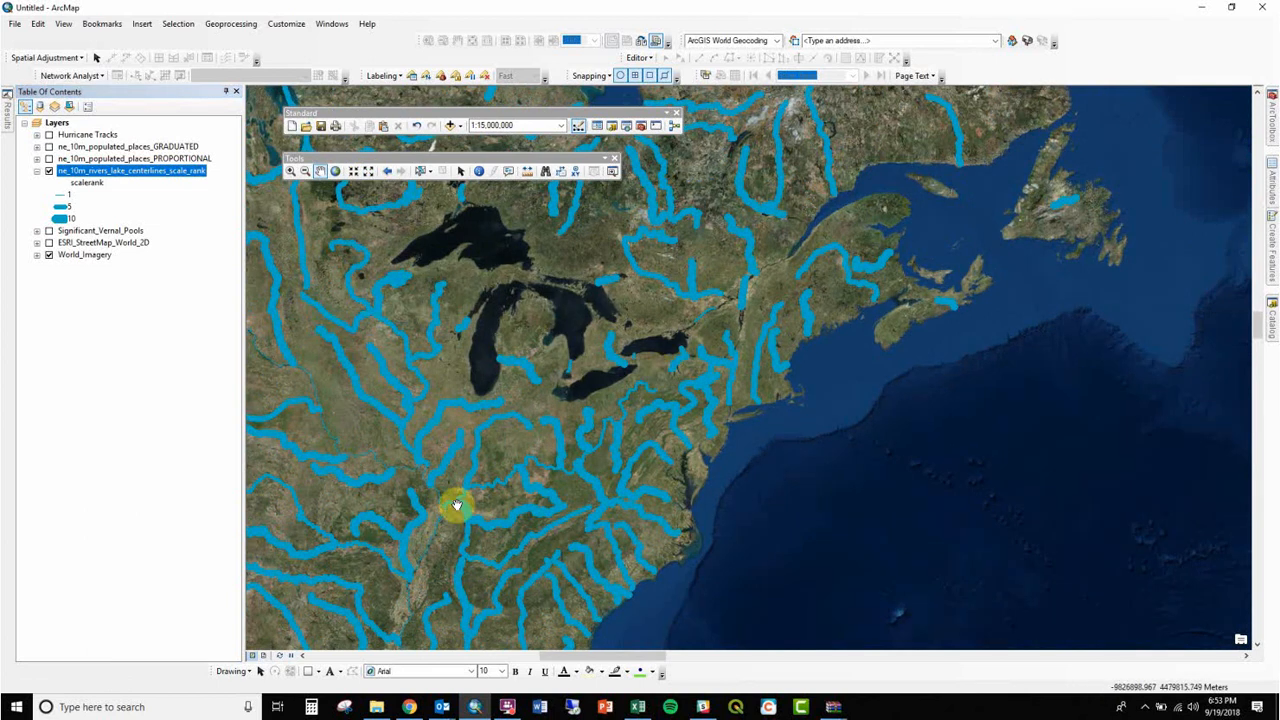
double_click(143, 171)
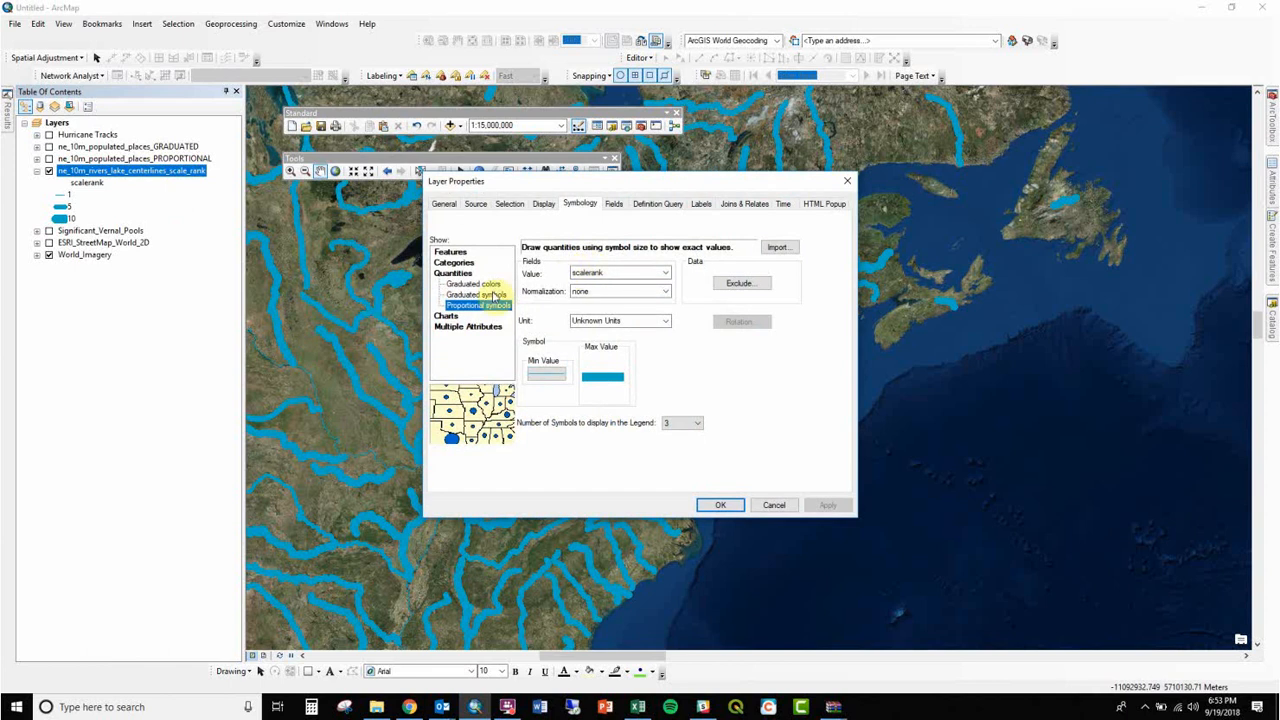
left_click(485, 295)
left_click(612, 274)
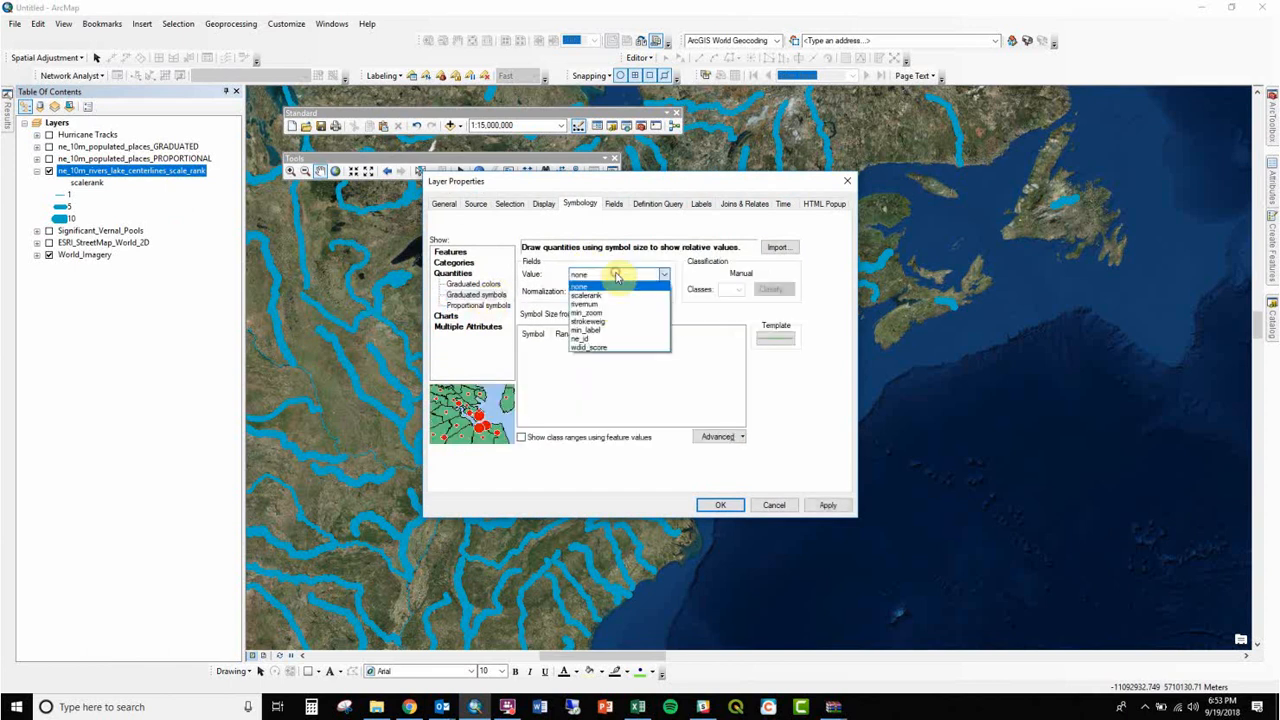
left_click(607, 296)
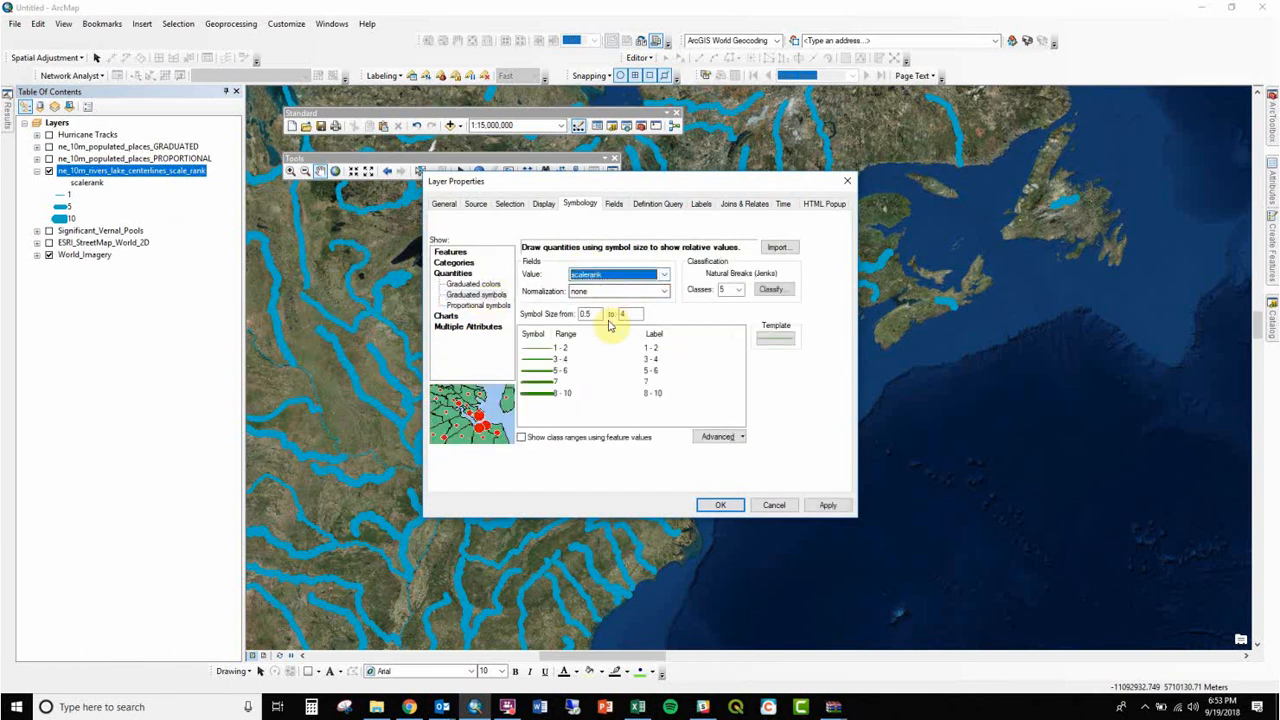
left_click(738, 291)
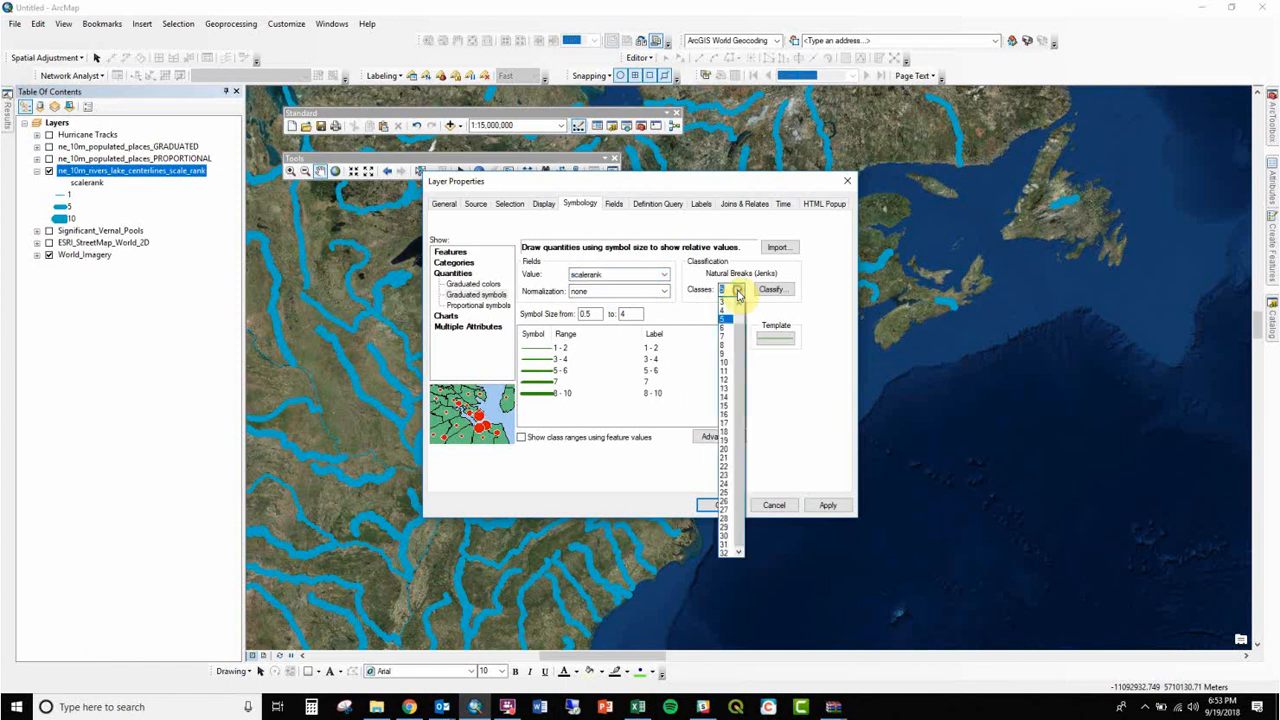
left_click(728, 366)
left_click_drag(737, 366, 737, 418)
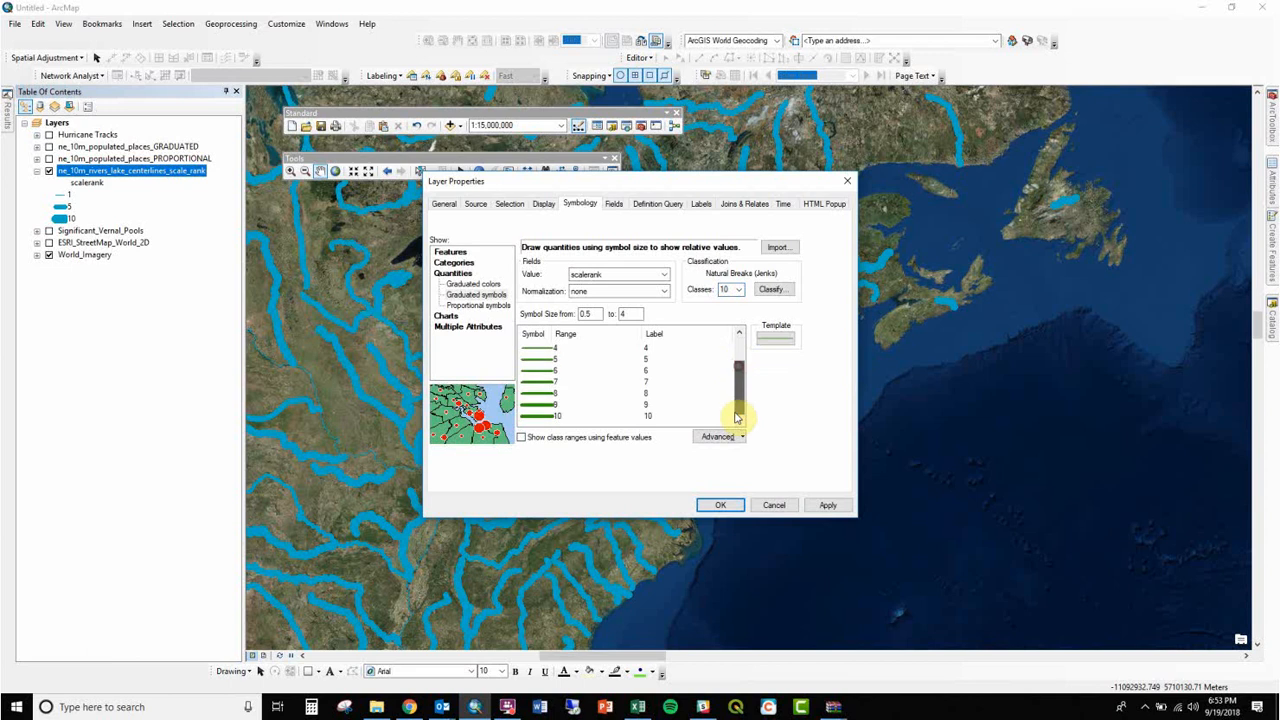
- Set the graduated symbols' template line color to bright turquoise and apply the symbology to the rivers layer
left_click(775, 340)
left_click(731, 298)
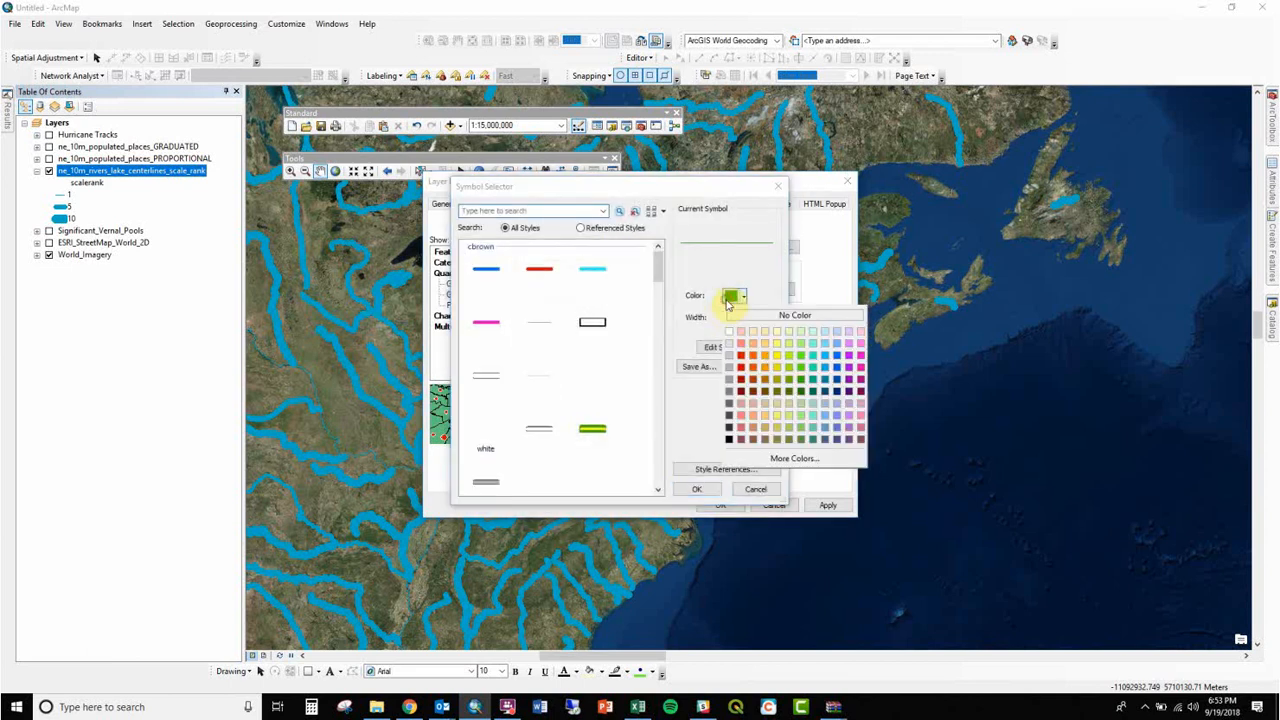
left_click(814, 357)
left_click(708, 486)
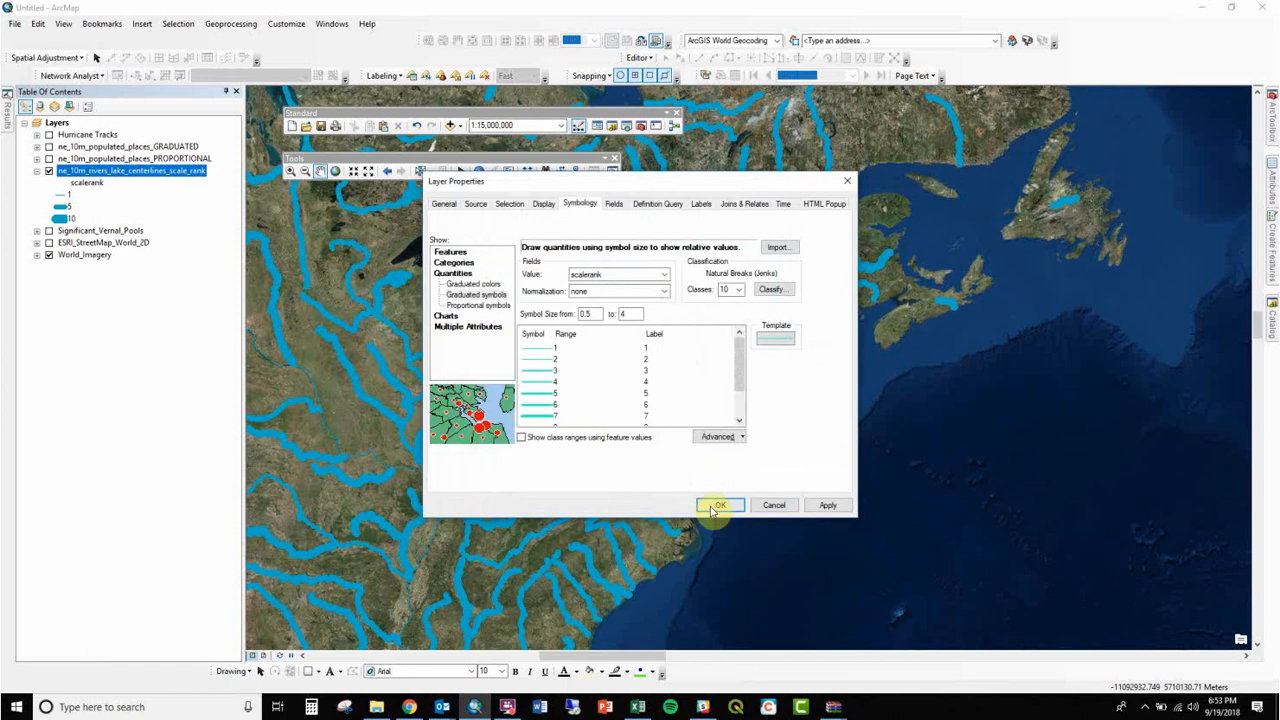
left_click(716, 504)
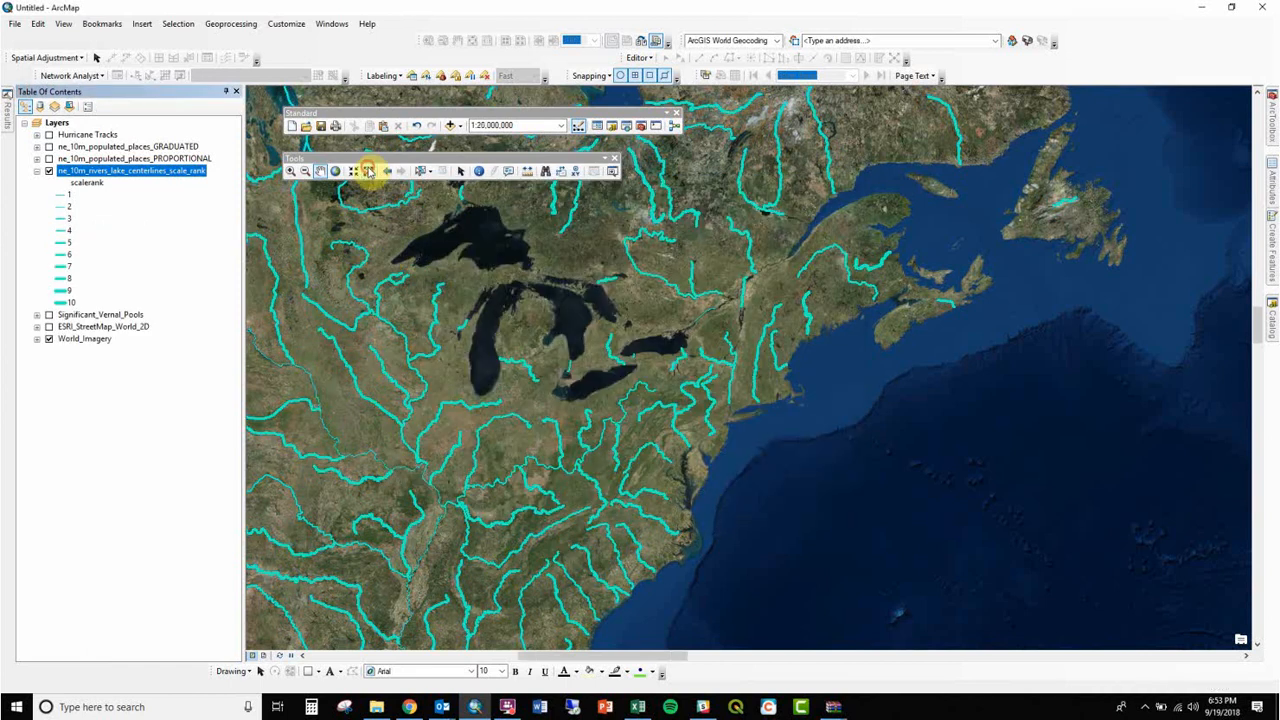
- Examine the graduated river symbols across North, Central and South America at 1:20,000,000
left_click(369, 170)
left_click_drag(363, 264, 772, 175)
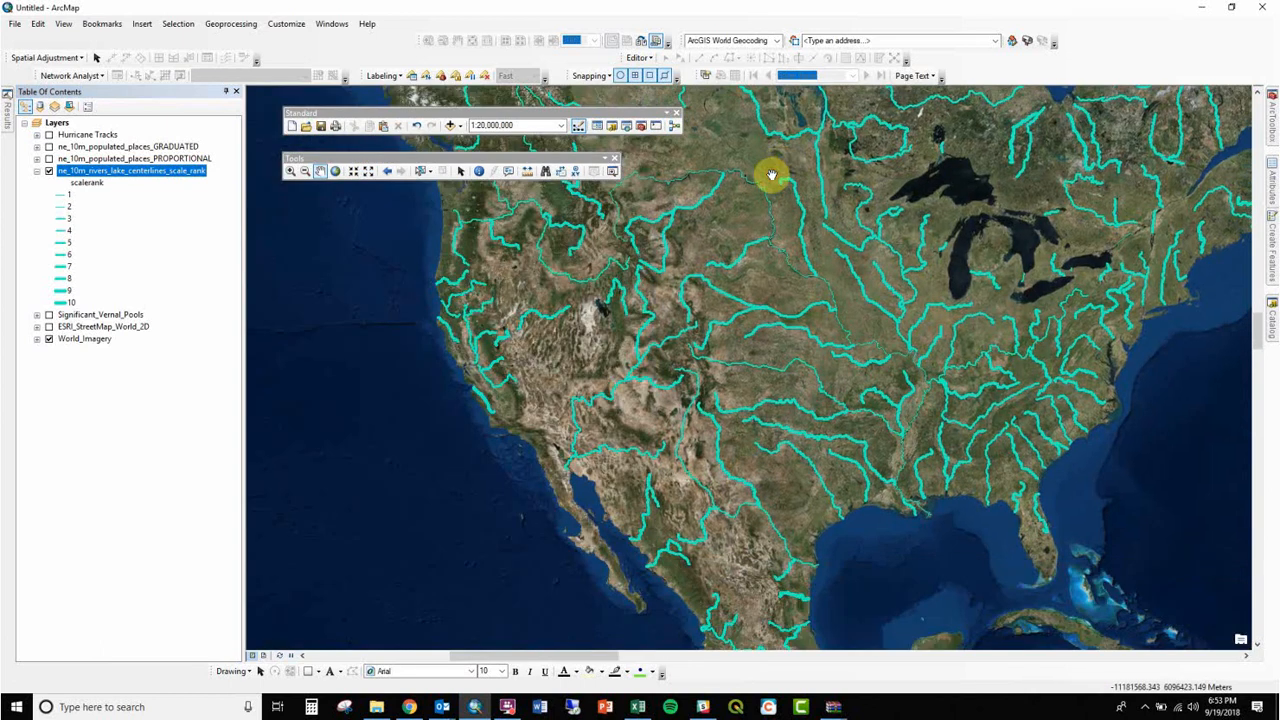
left_click_drag(819, 381, 586, 2)
left_click_drag(936, 496, 668, 163)
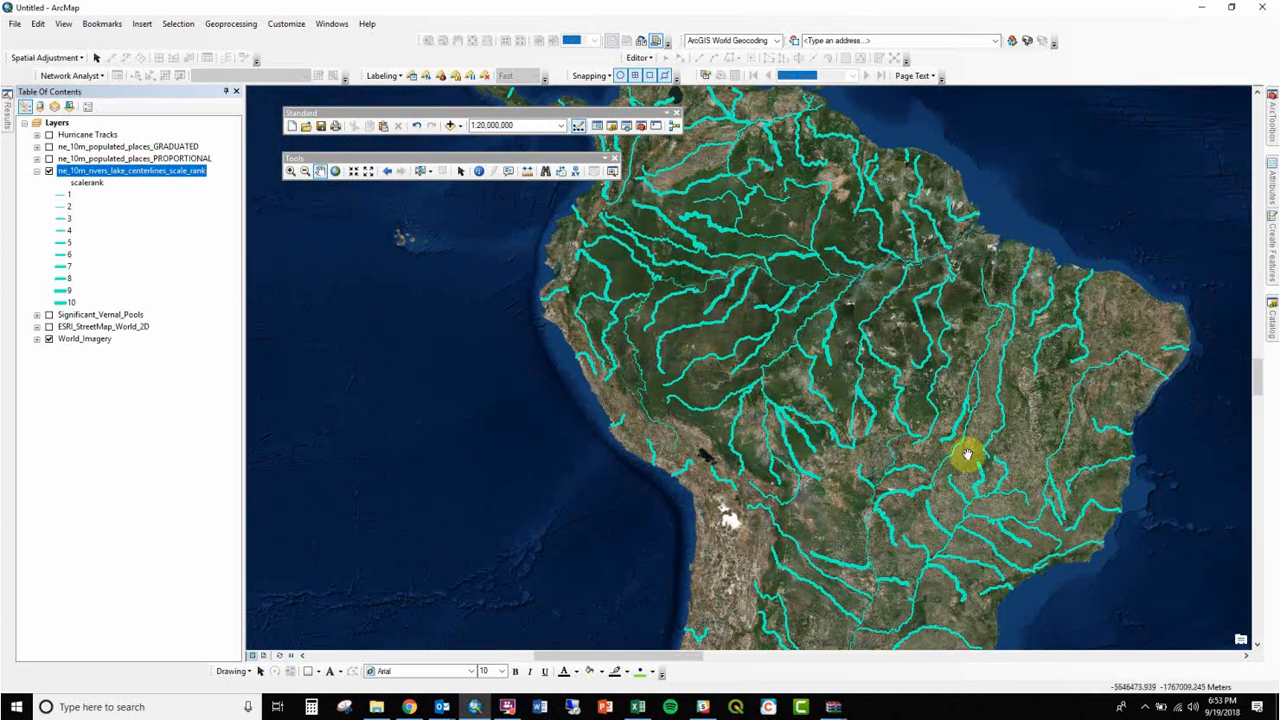
left_click_drag(967, 455, 885, 260)
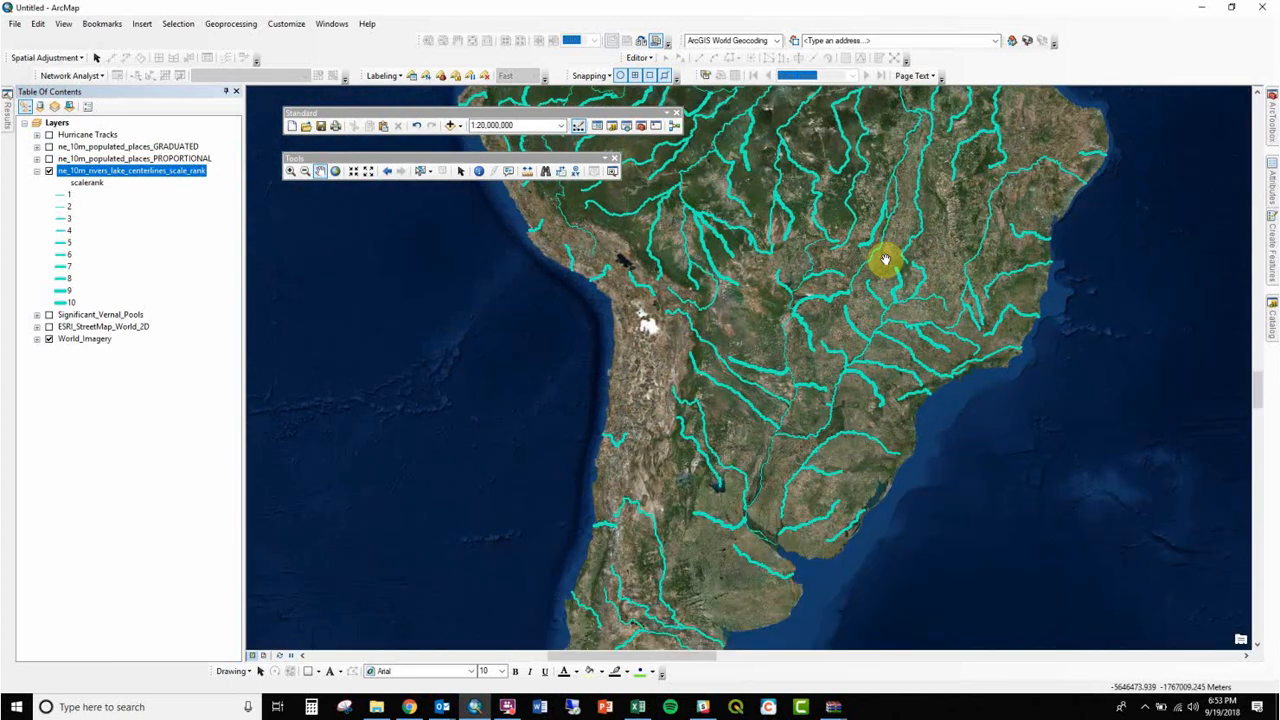
left_click_drag(813, 147, 779, 591)
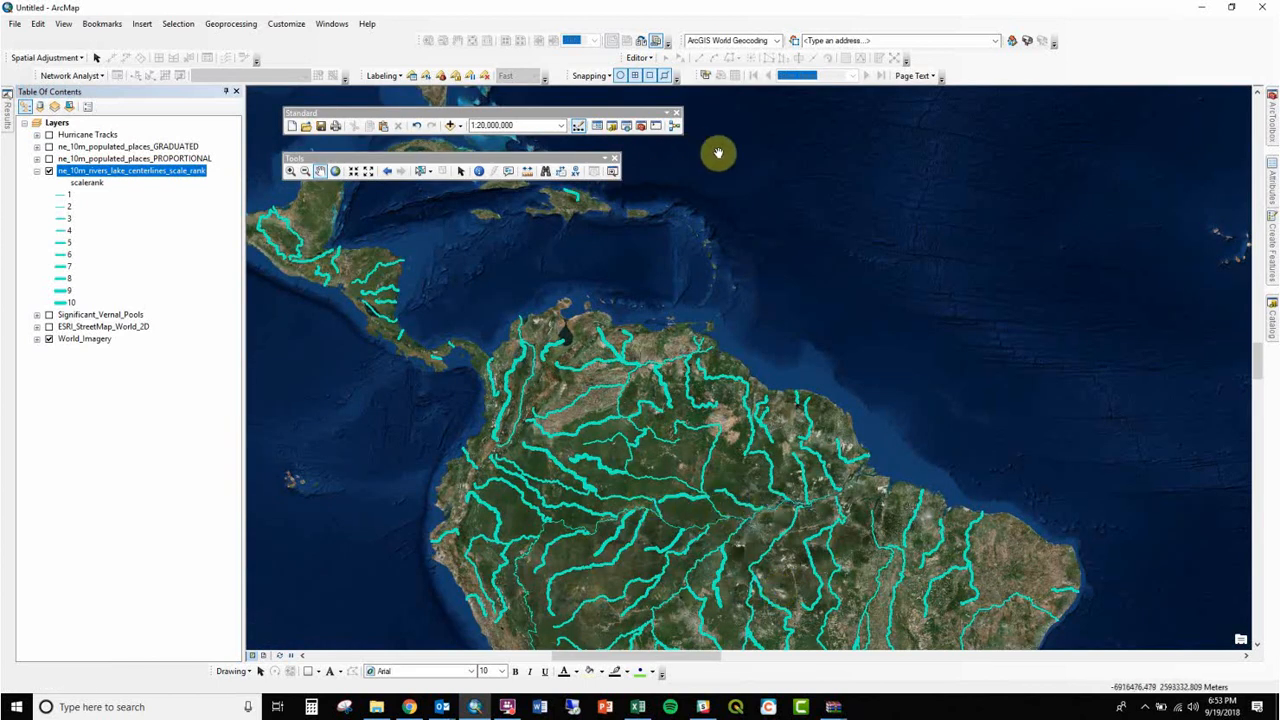
- Set the maximum symbol size of the rivers layer's graduated symbols to 12 and apply it to the map
left_click_drag(724, 152, 723, 260)
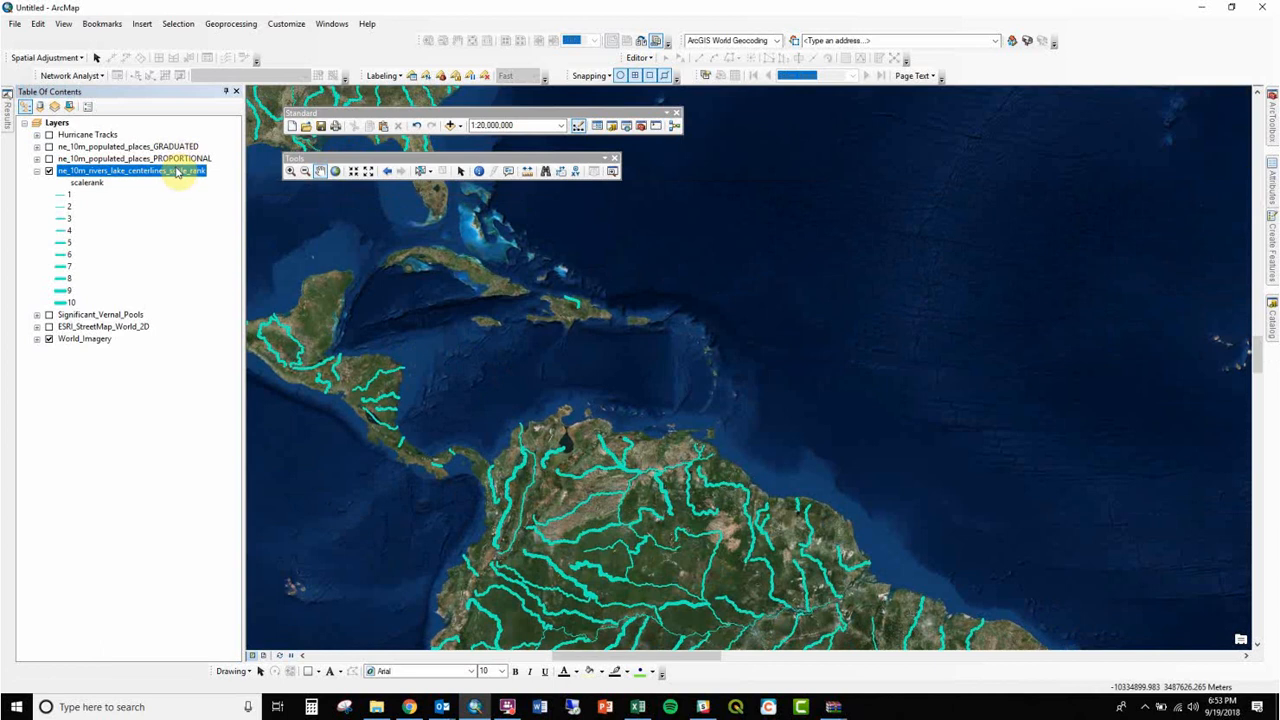
double_click(175, 172)
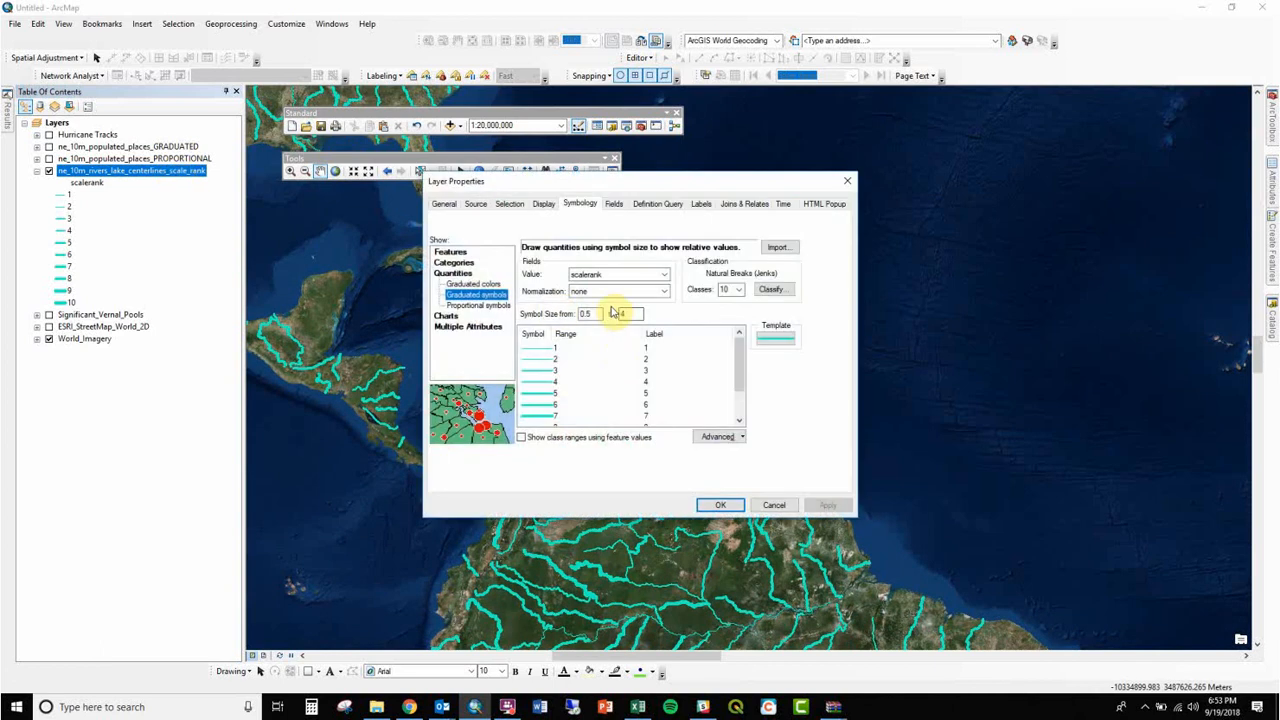
double_click(630, 314)
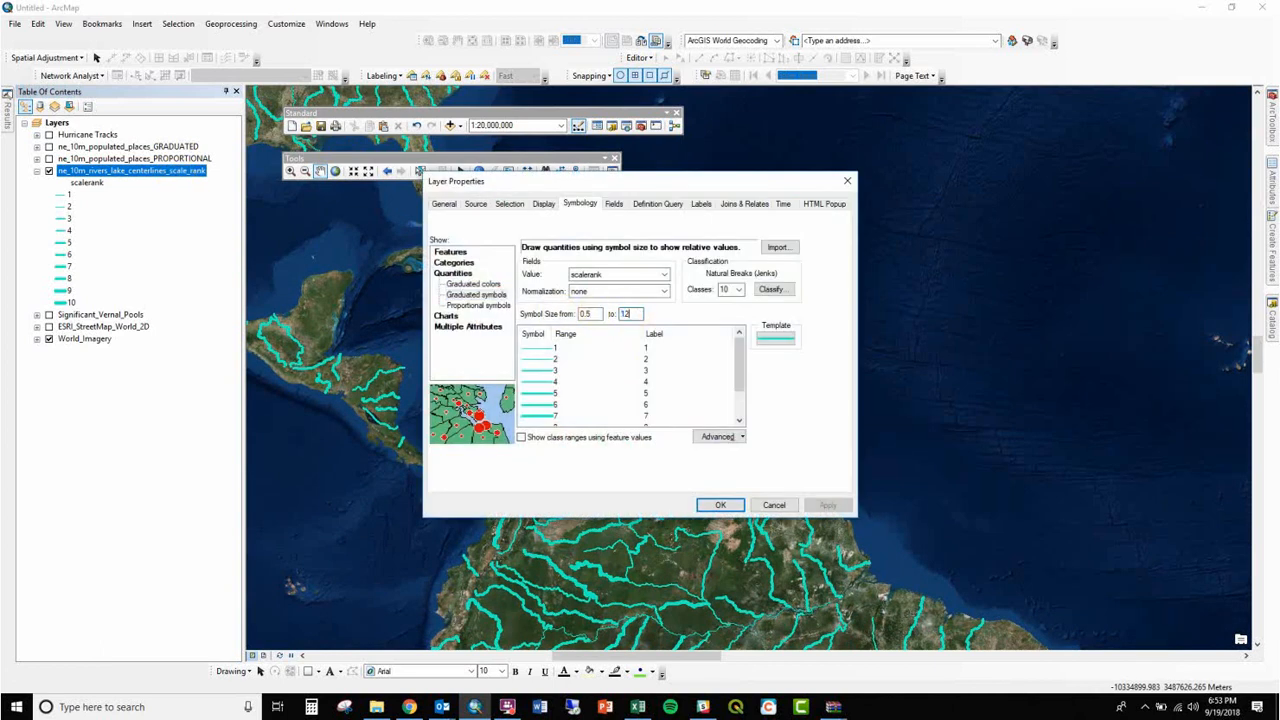
left_click(586, 358)
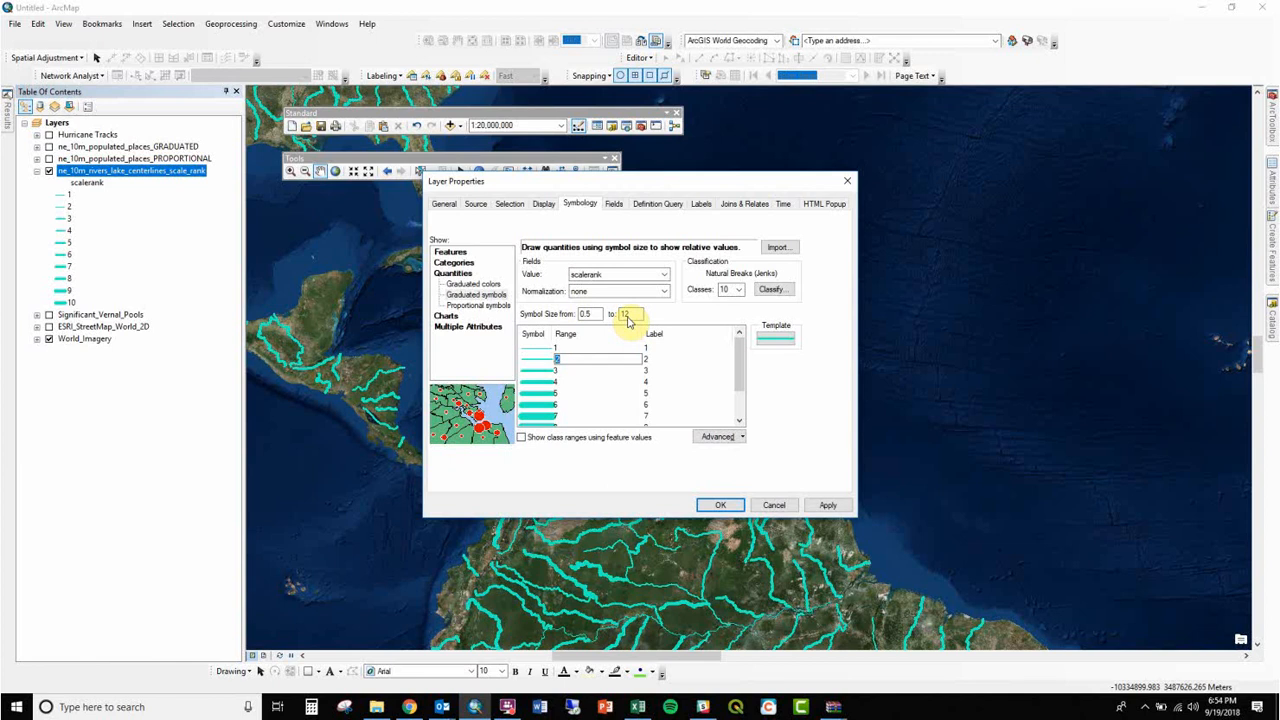
left_click(724, 505)
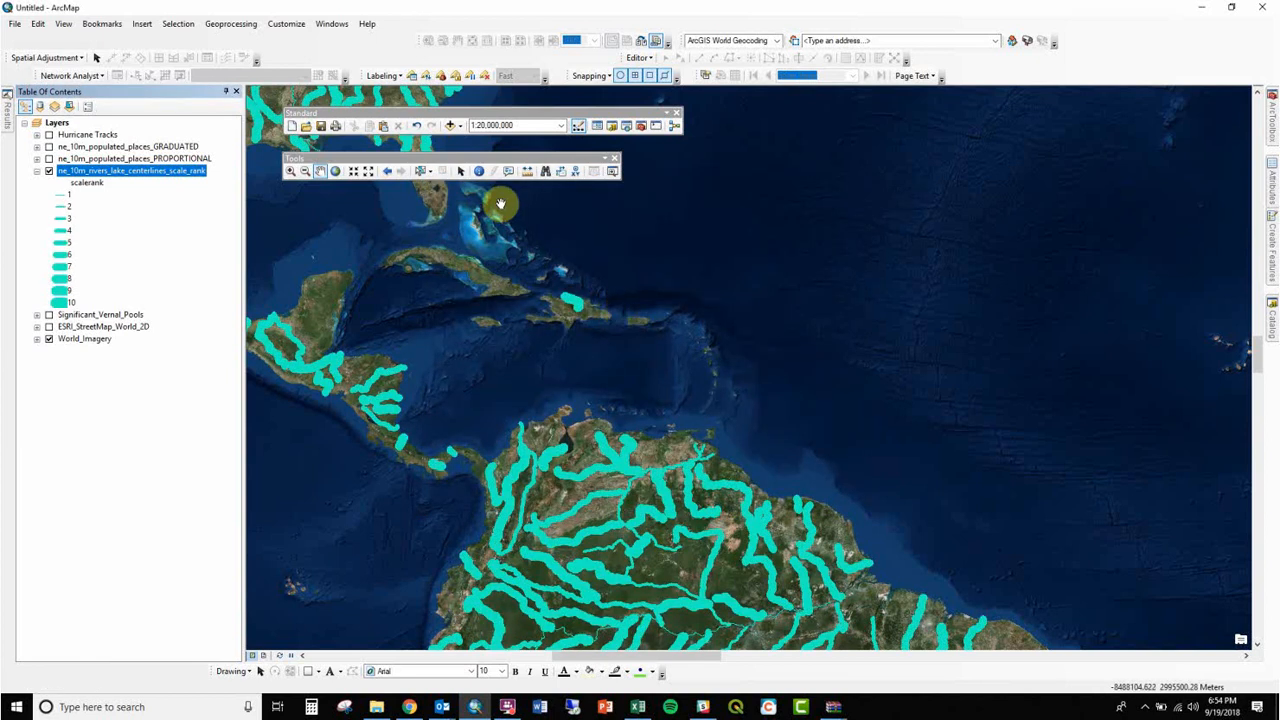
- Switch the rivers and lake centerlines layer from graduated to proportional symbols based on scalerank and view the eastern United States
left_click_drag(502, 203, 717, 511)
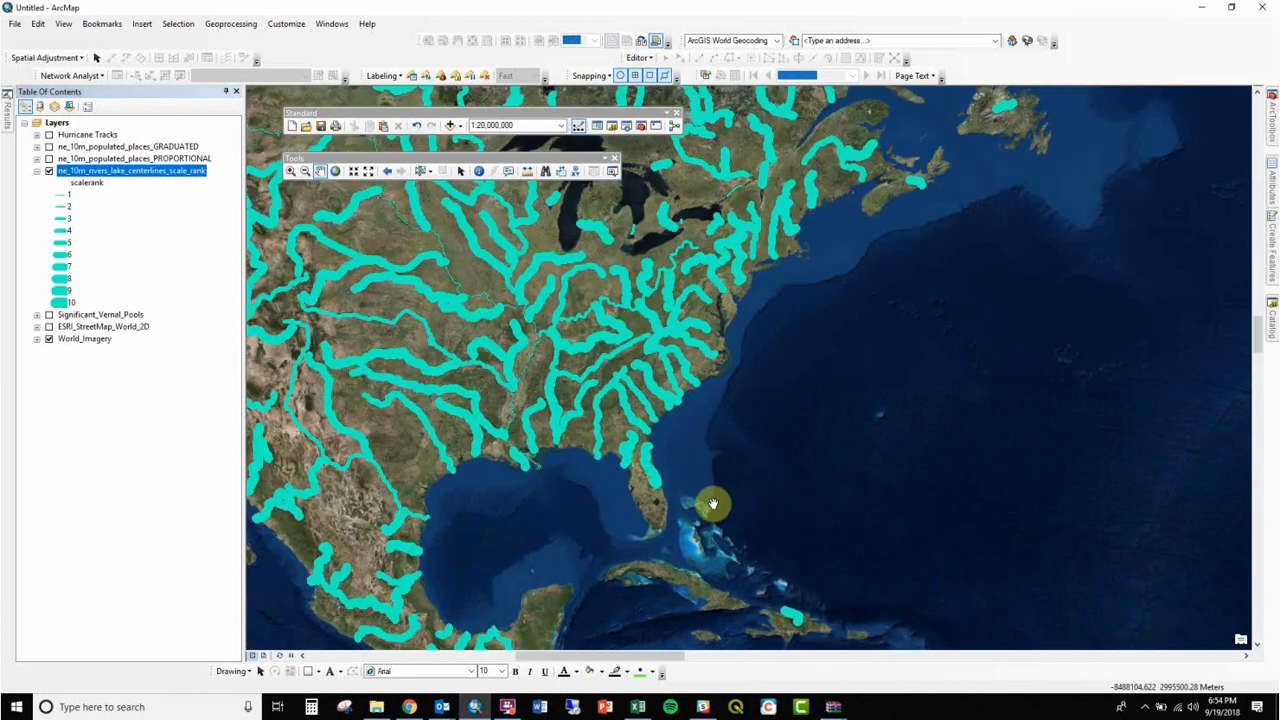
left_click_drag(621, 464, 868, 494)
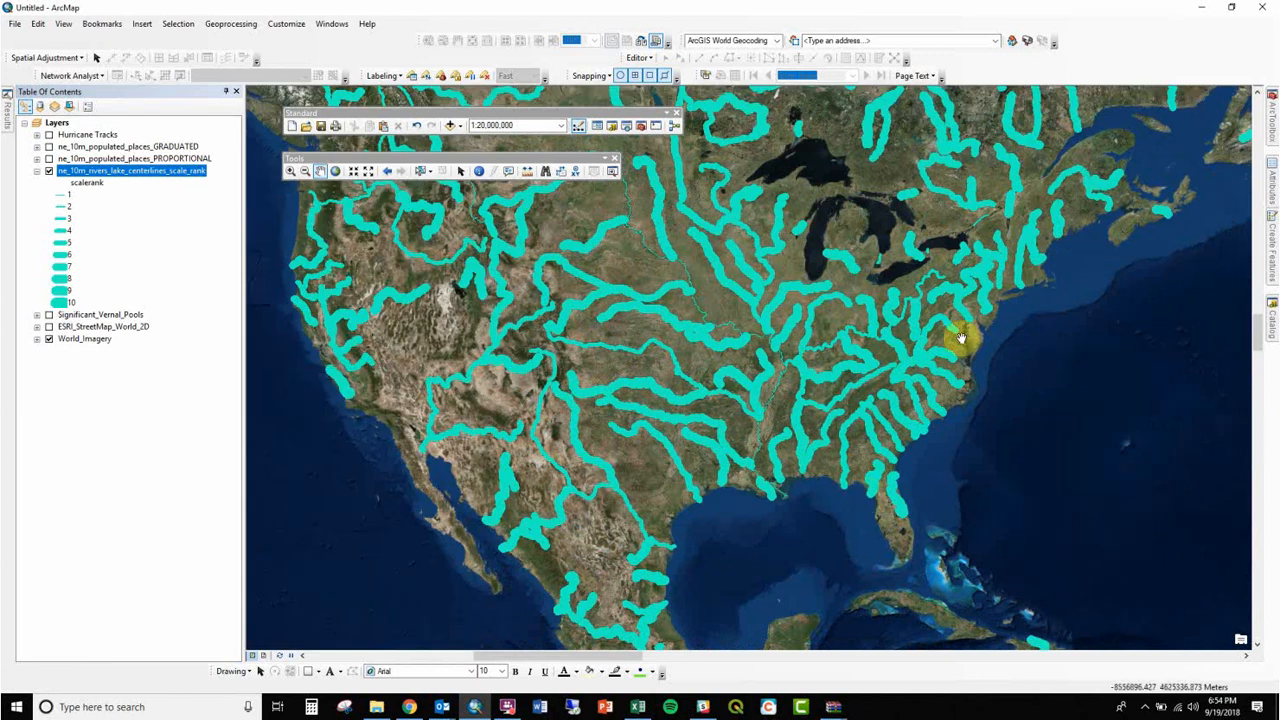
left_click_drag(971, 331, 751, 459)
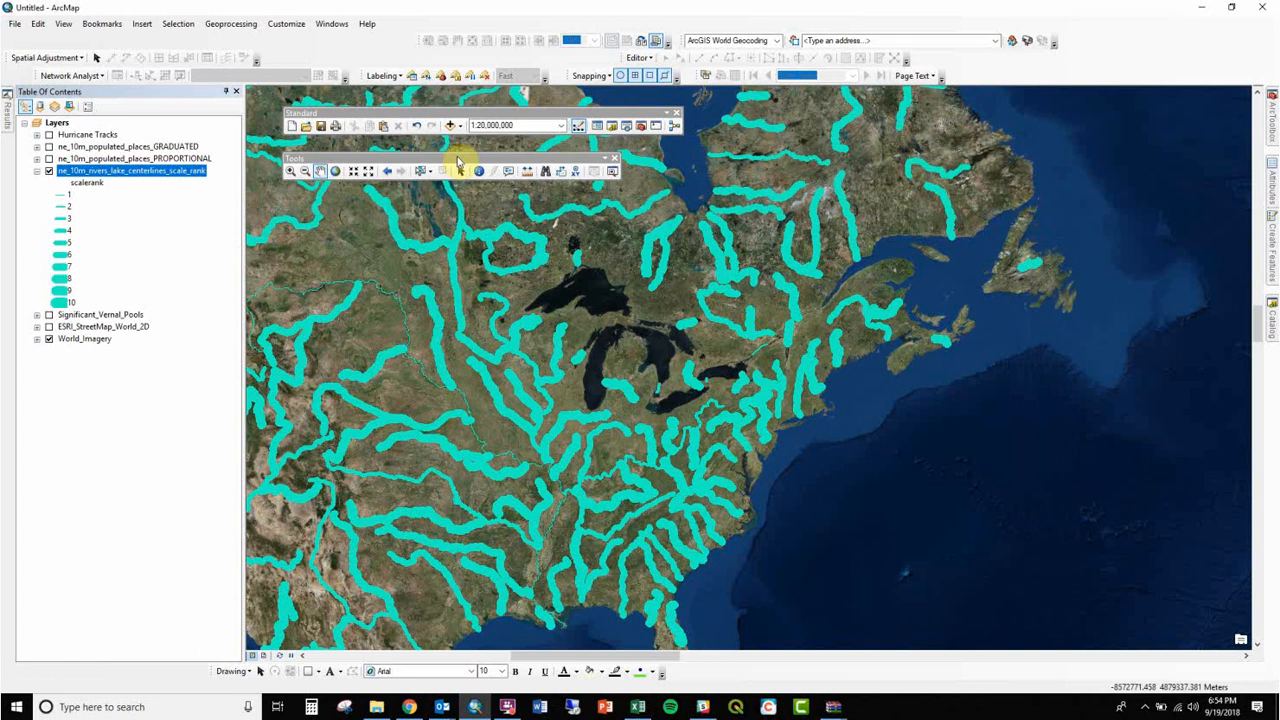
double_click(128, 178)
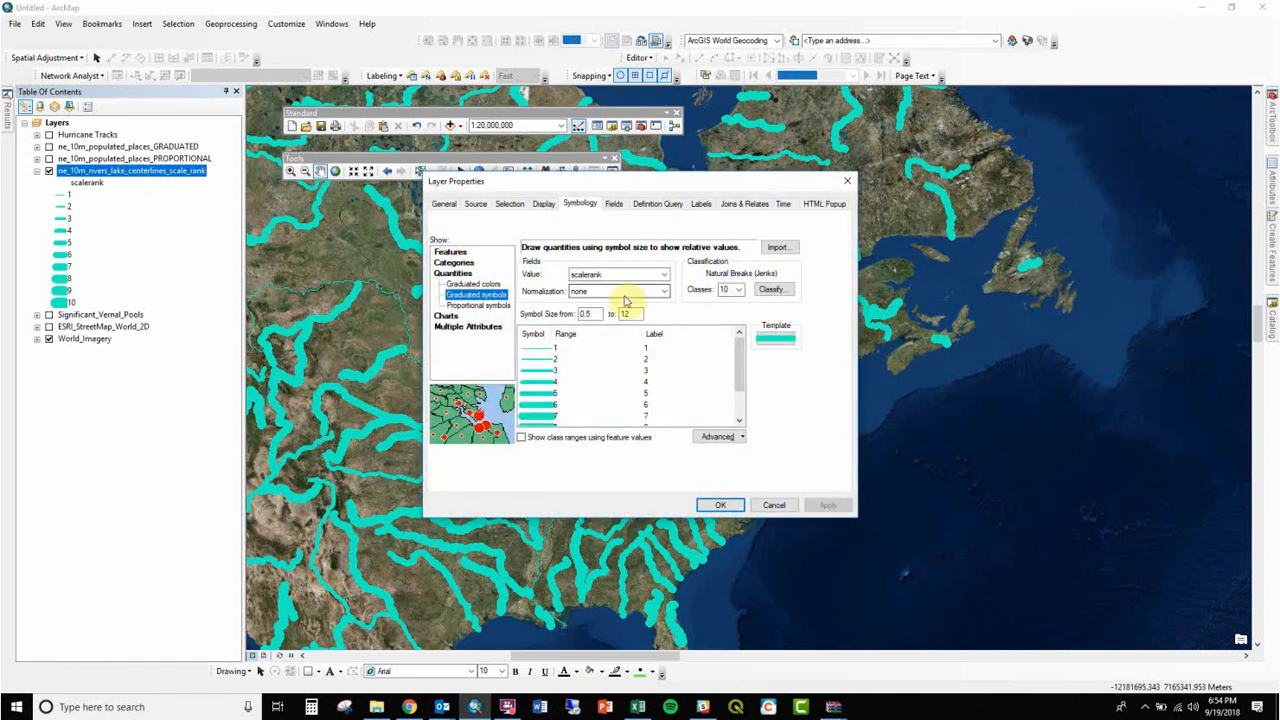
left_click(480, 305)
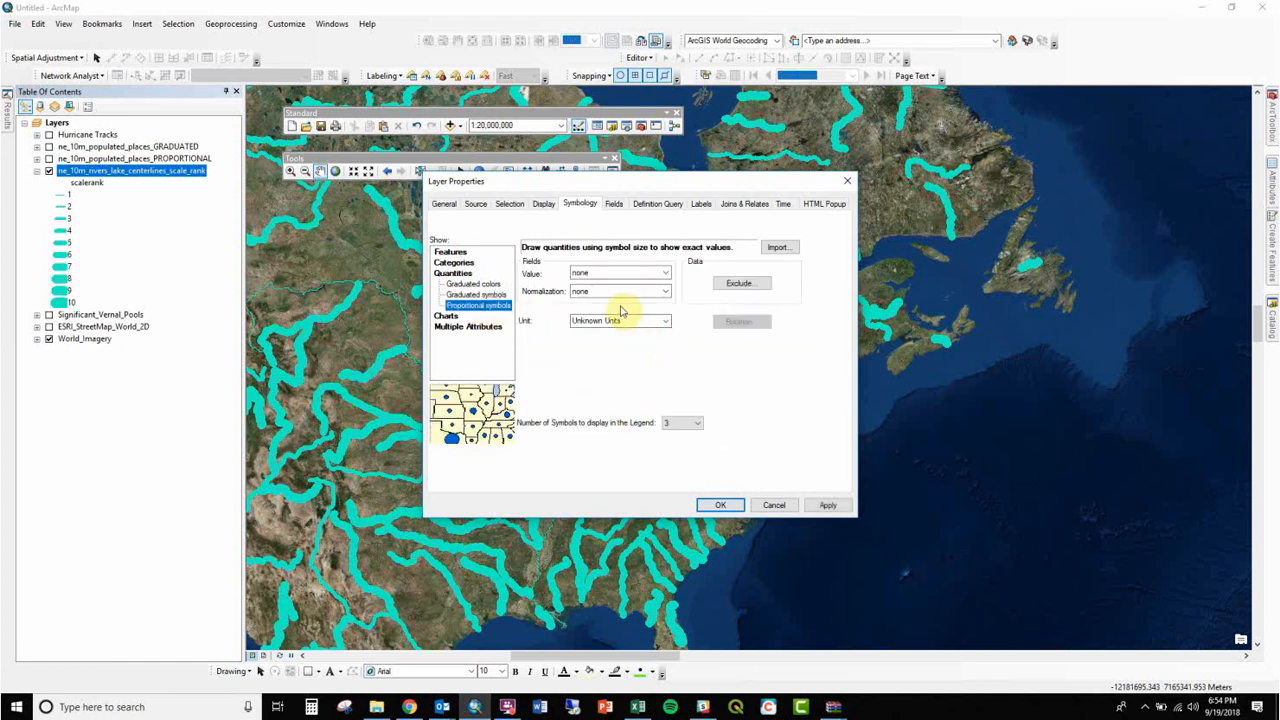
left_click(618, 283)
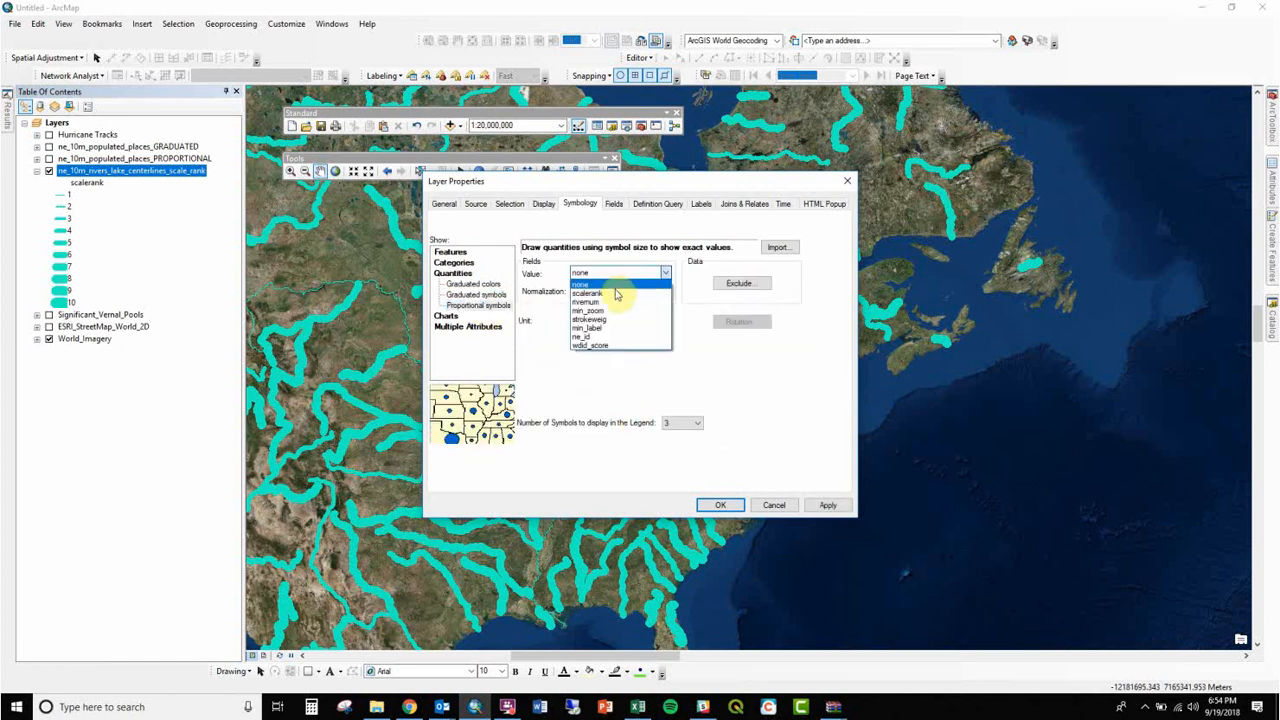
left_click(610, 289)
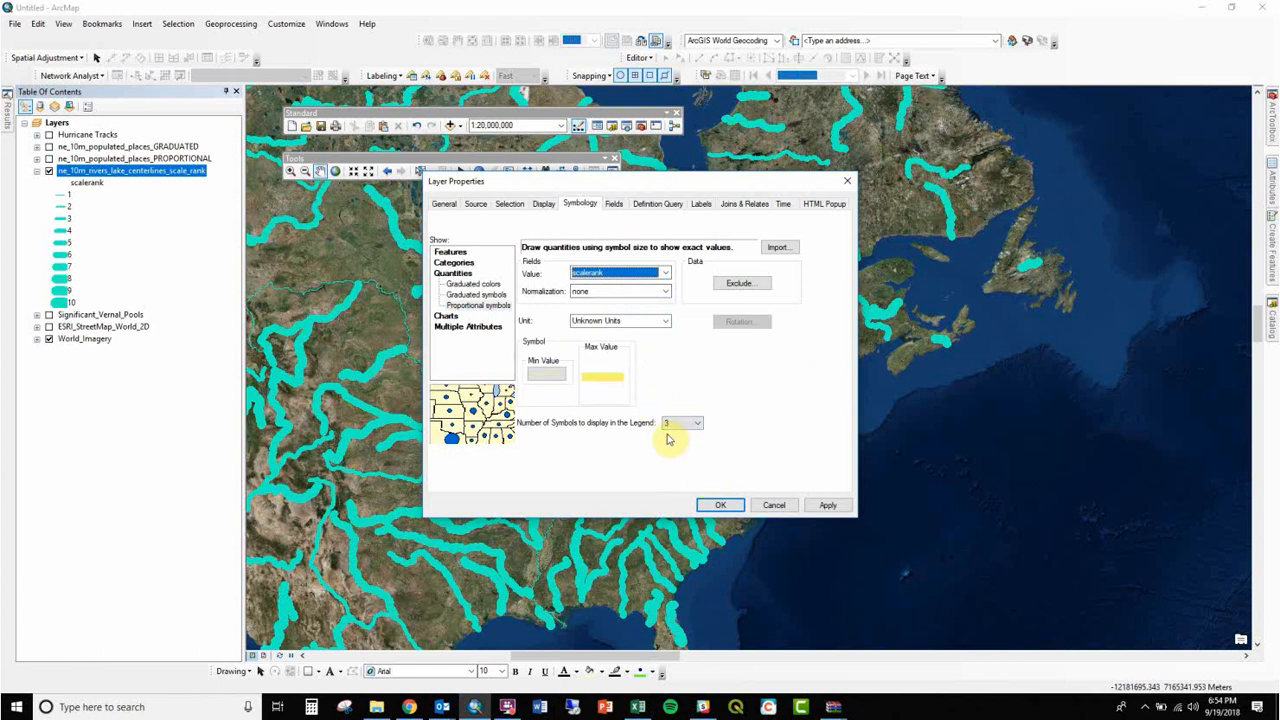
left_click(720, 505)
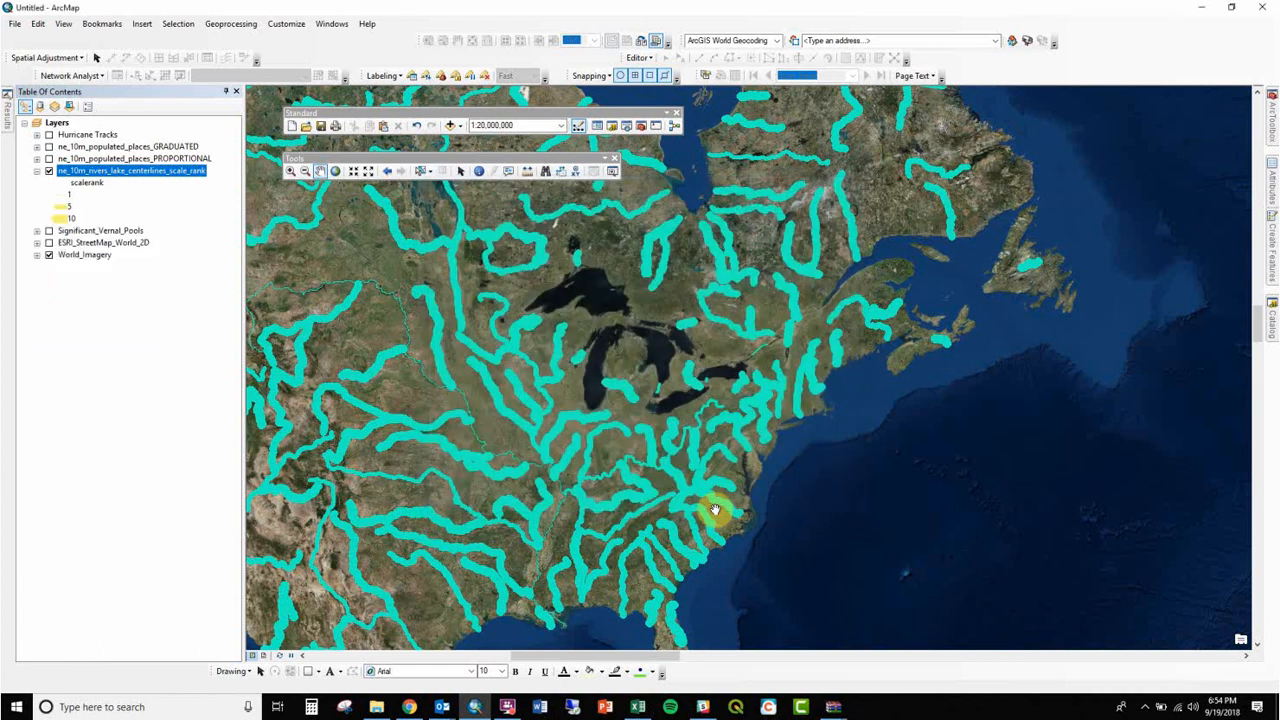
left_click_drag(752, 468, 672, 396)
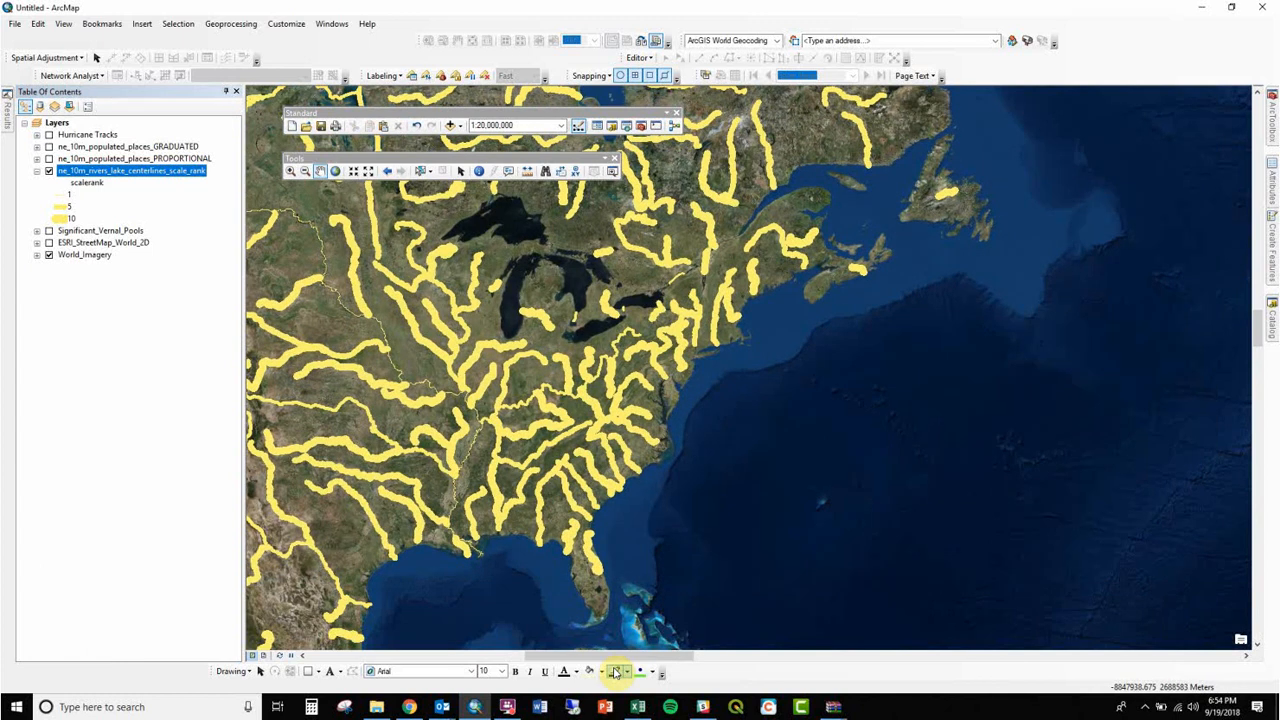
left_click(507, 707)
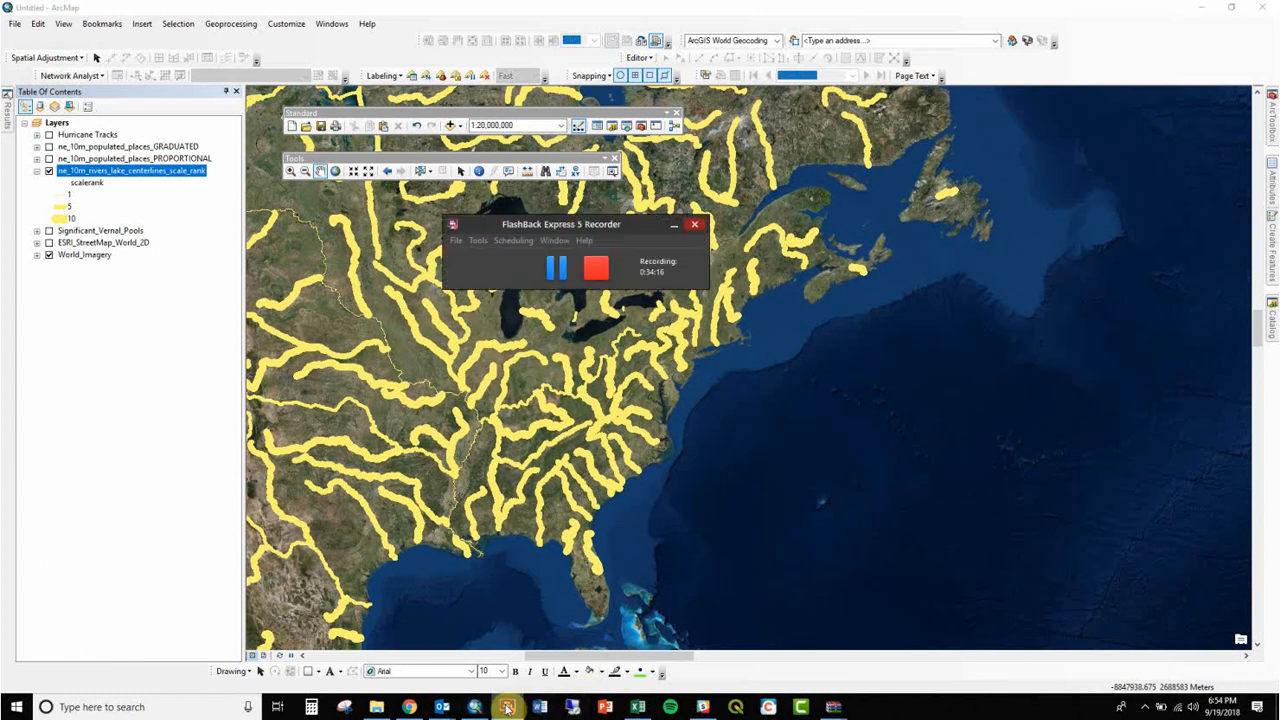